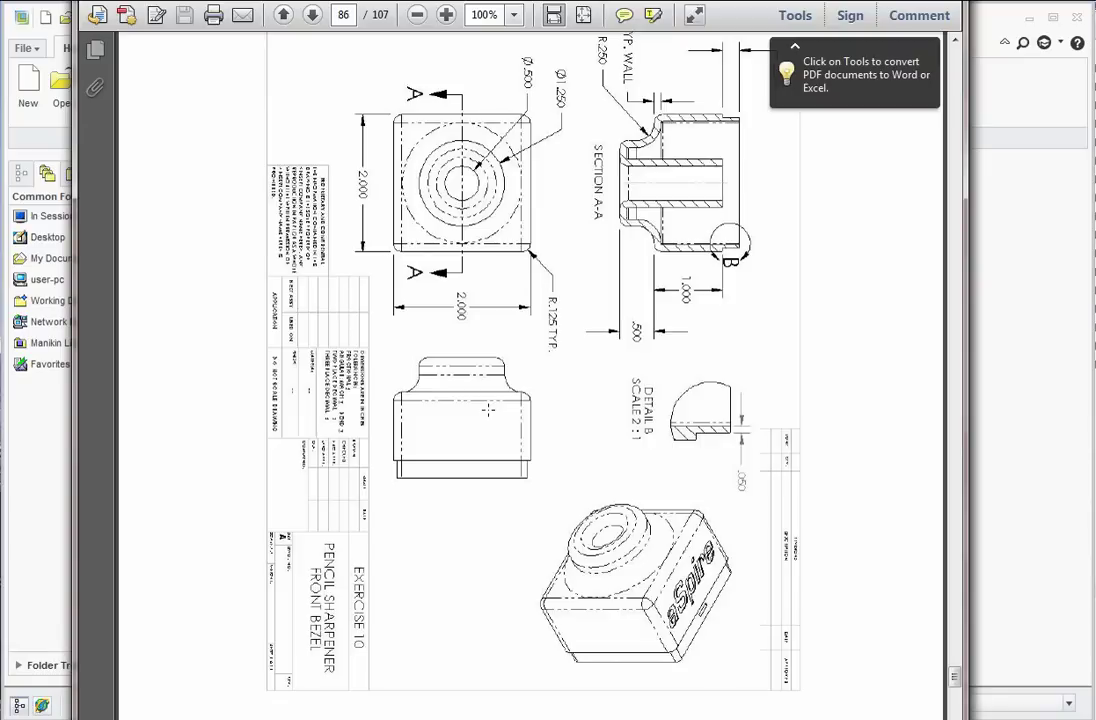
Review the dimensions on the Exercise 10 pencil sharpener front bezel drawing in the PDF and switch to Creo Parametric
scroll(488, 408, "up", 2)
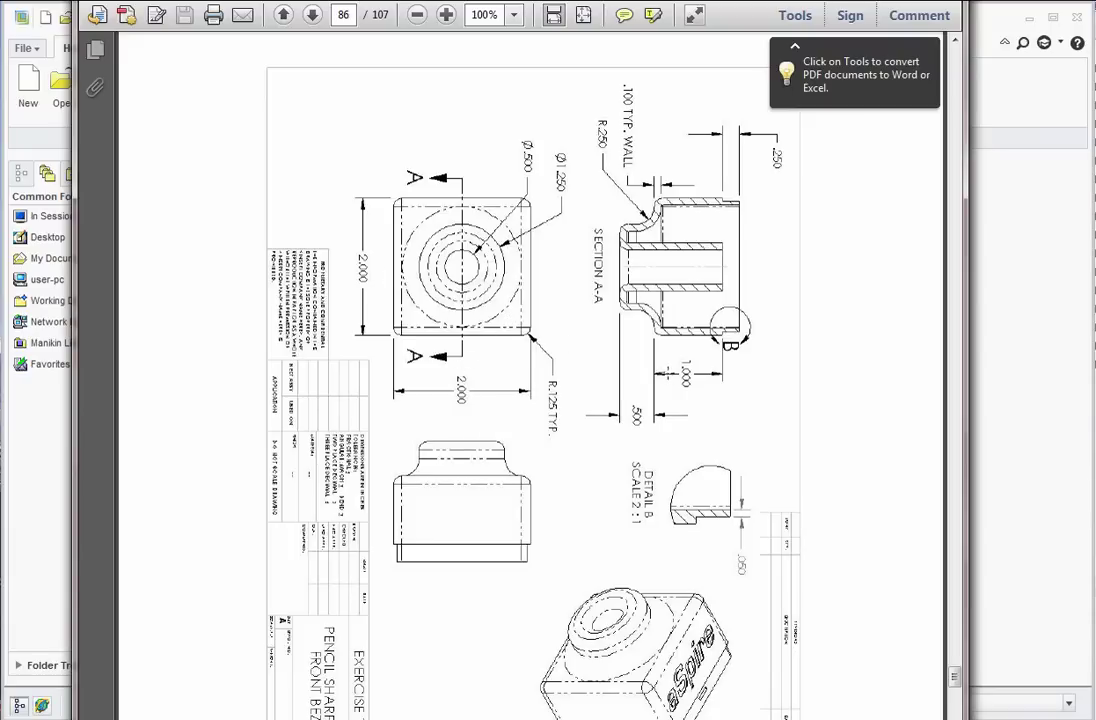
scroll(978, 584, "down", 1)
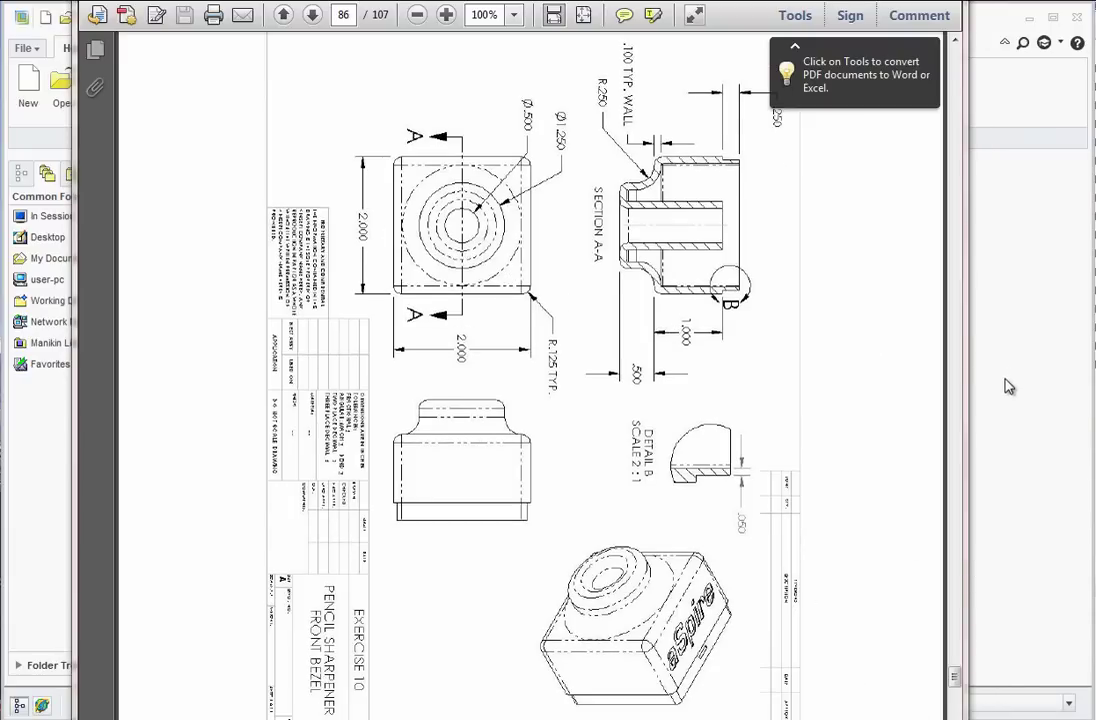
key("alt+F4")
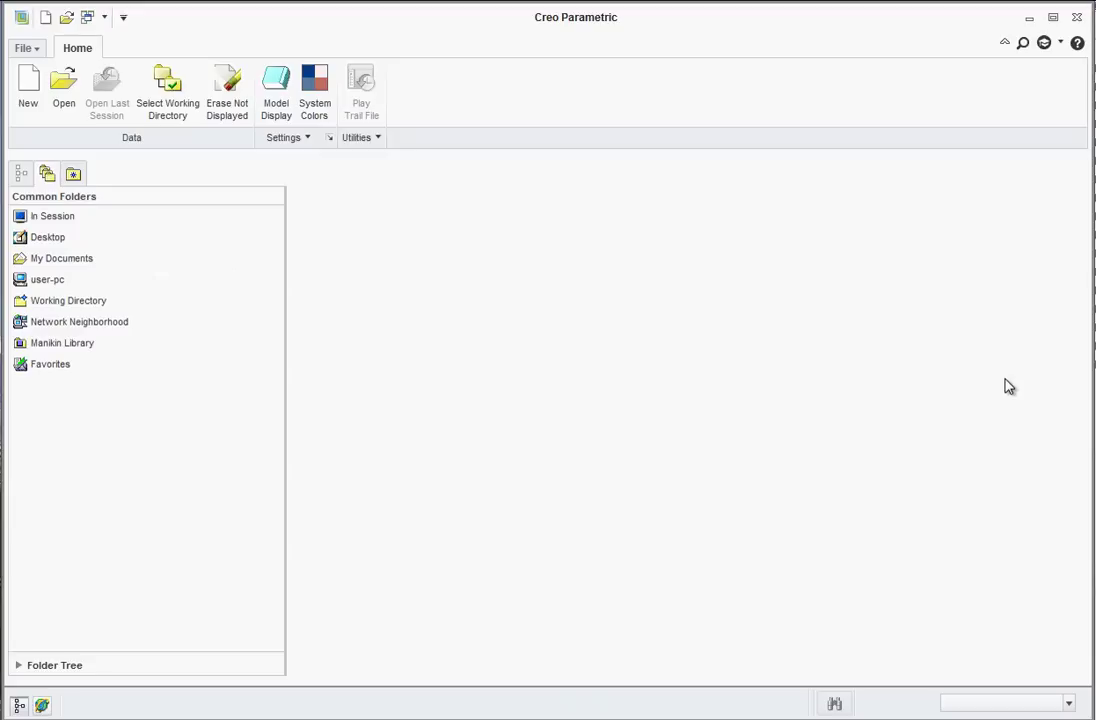
Create a new design assembly named E9 using the default template
left_click(29, 90)
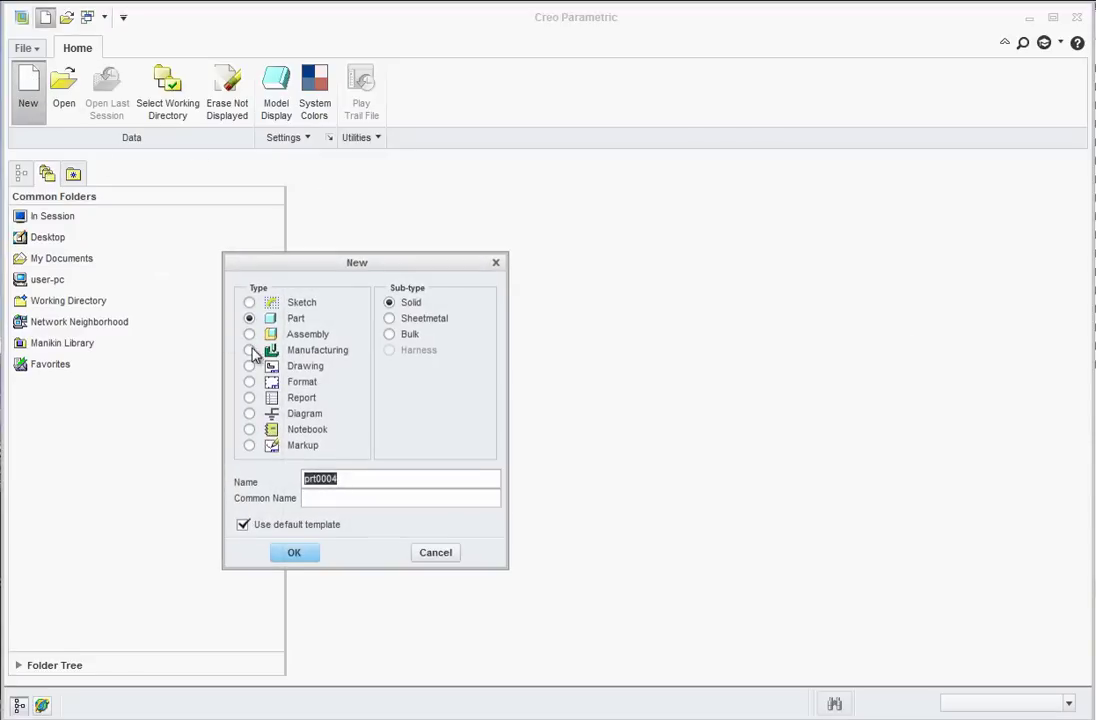
left_click(249, 335)
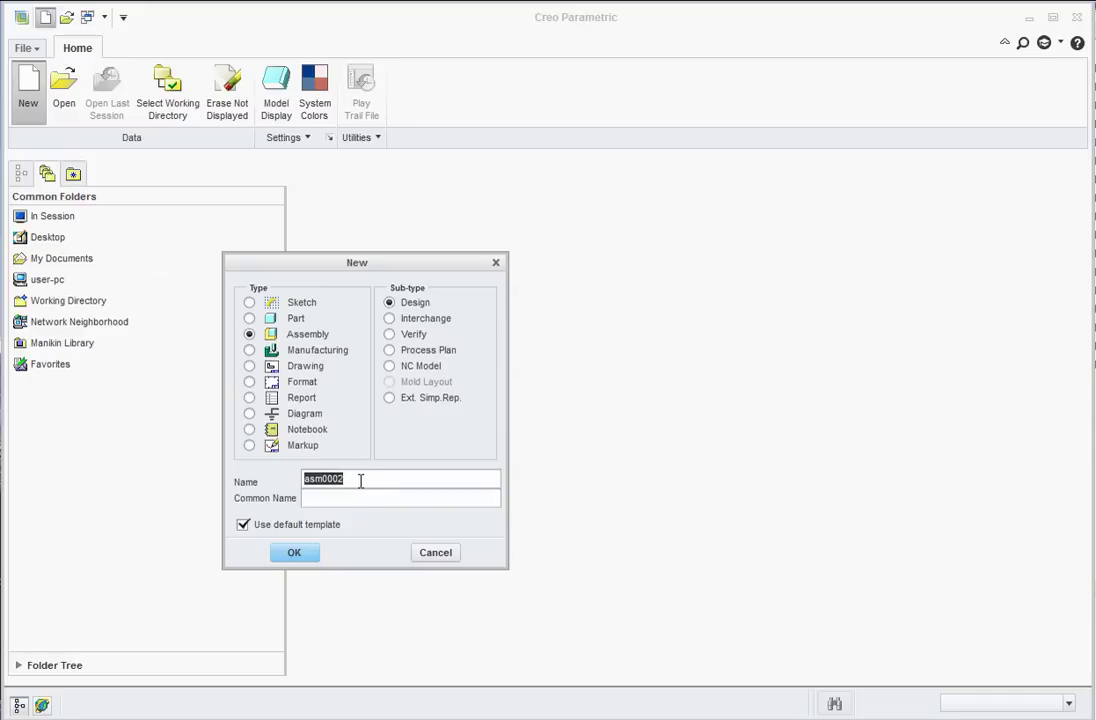
type("E9")
left_click(297, 553)
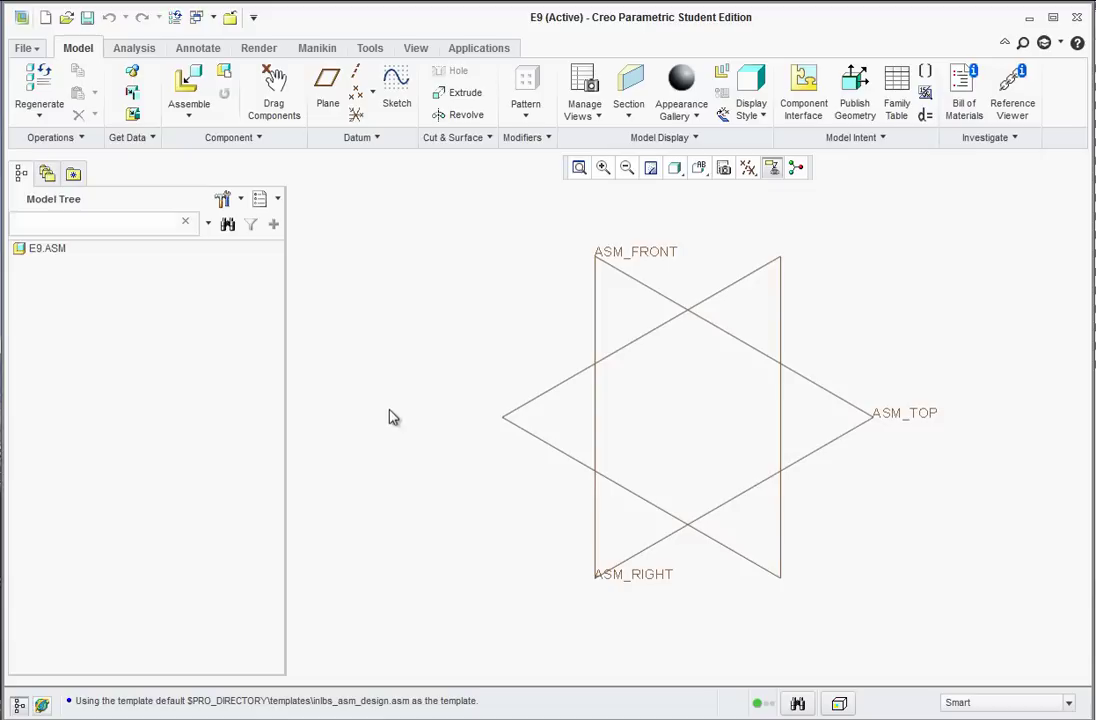
Create a solid part component named E9_FRONT in the assembly, copied from inlbs_part_solid.prt
left_click(228, 80)
left_click_drag(933, 375, 888, 372)
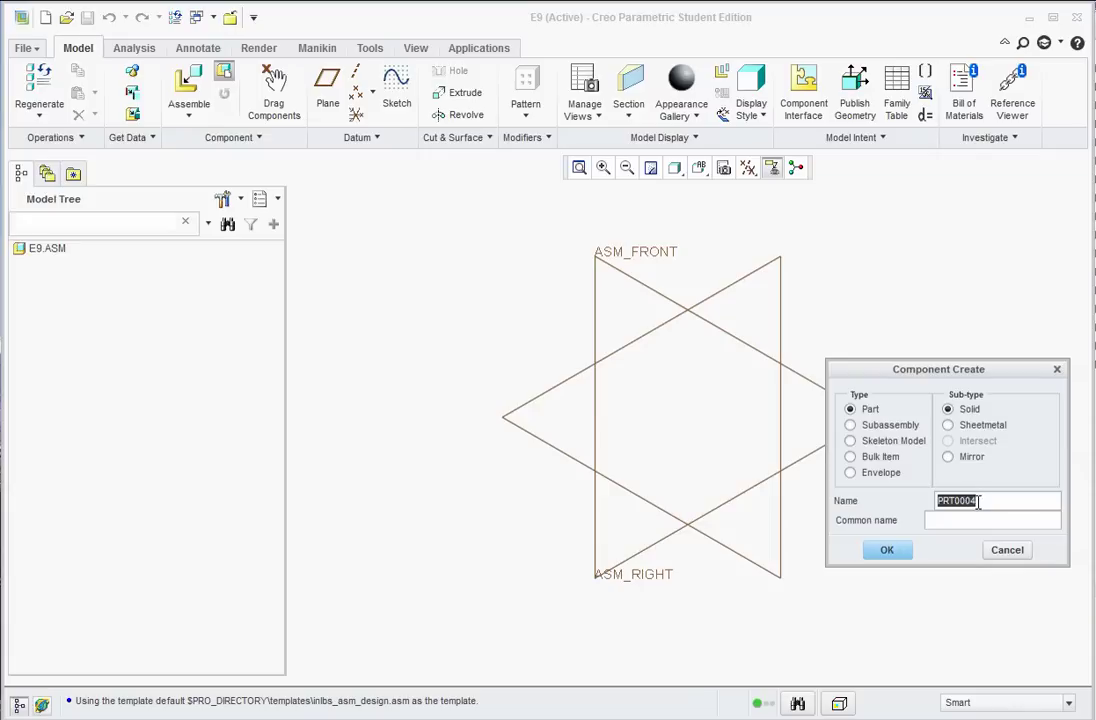
type("E9_FRONT")
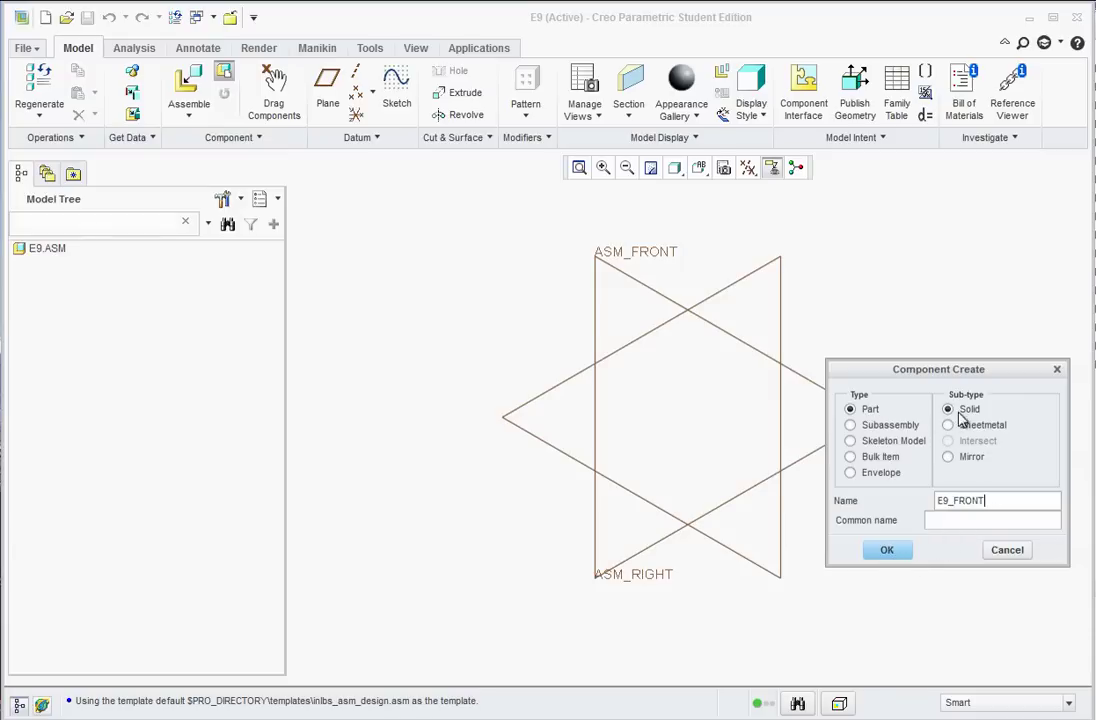
left_click(887, 552)
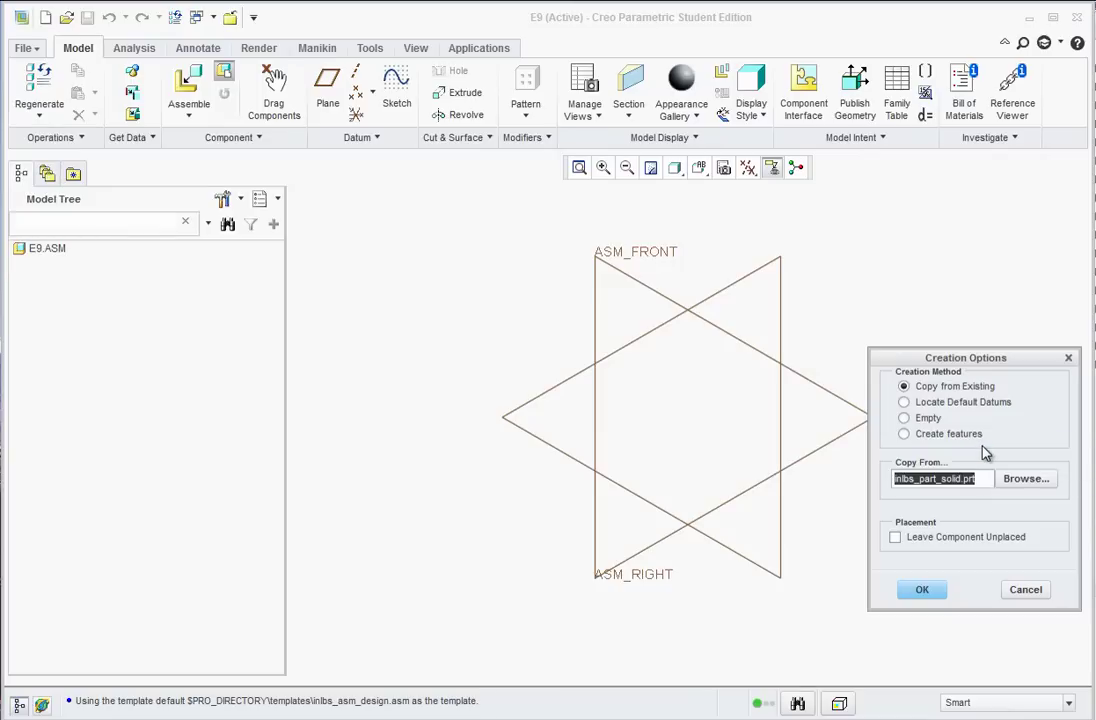
left_click(922, 591)
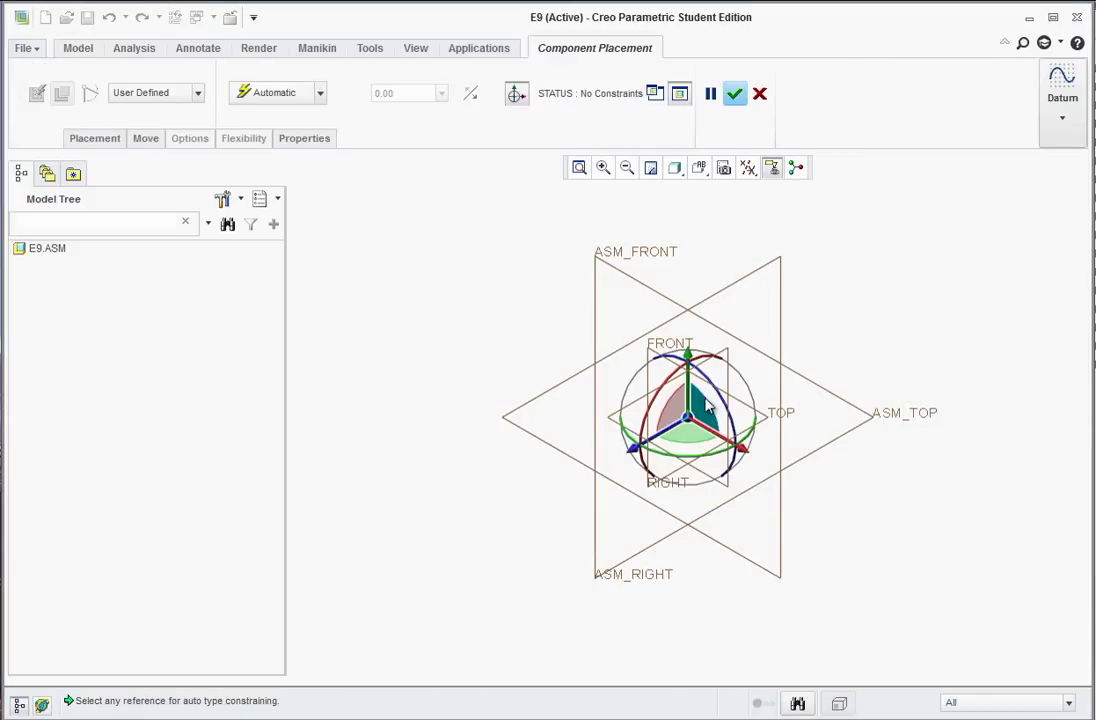
Place the new component in the assembly with the Default constraint
left_click(320, 93)
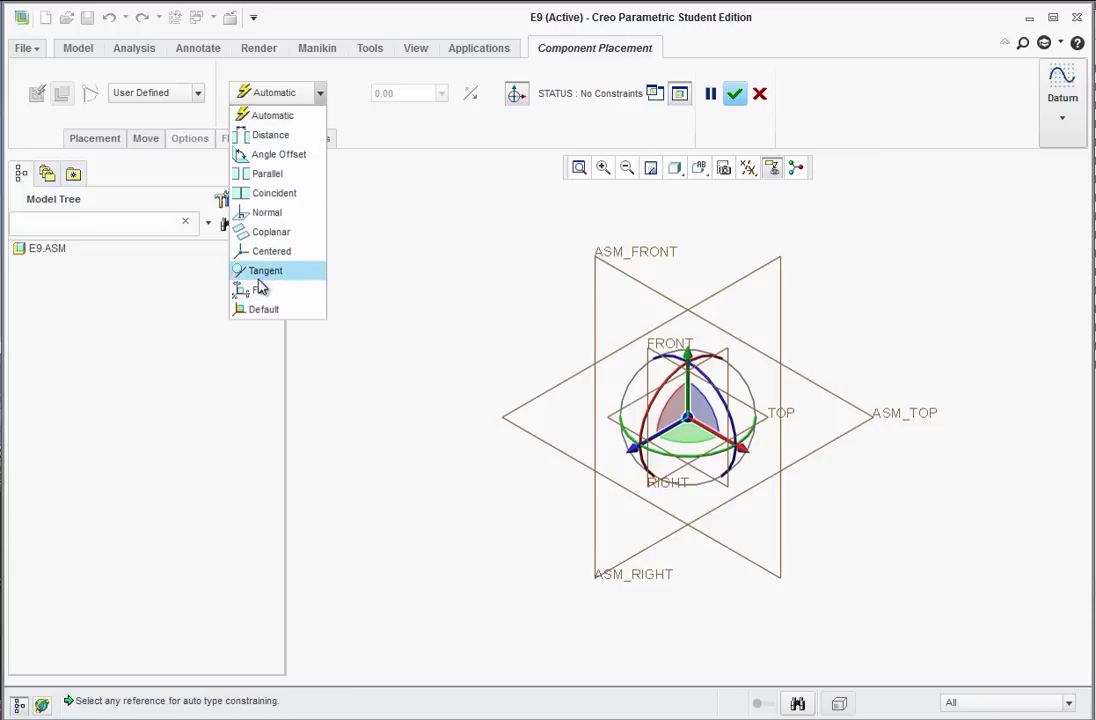
left_click(258, 310)
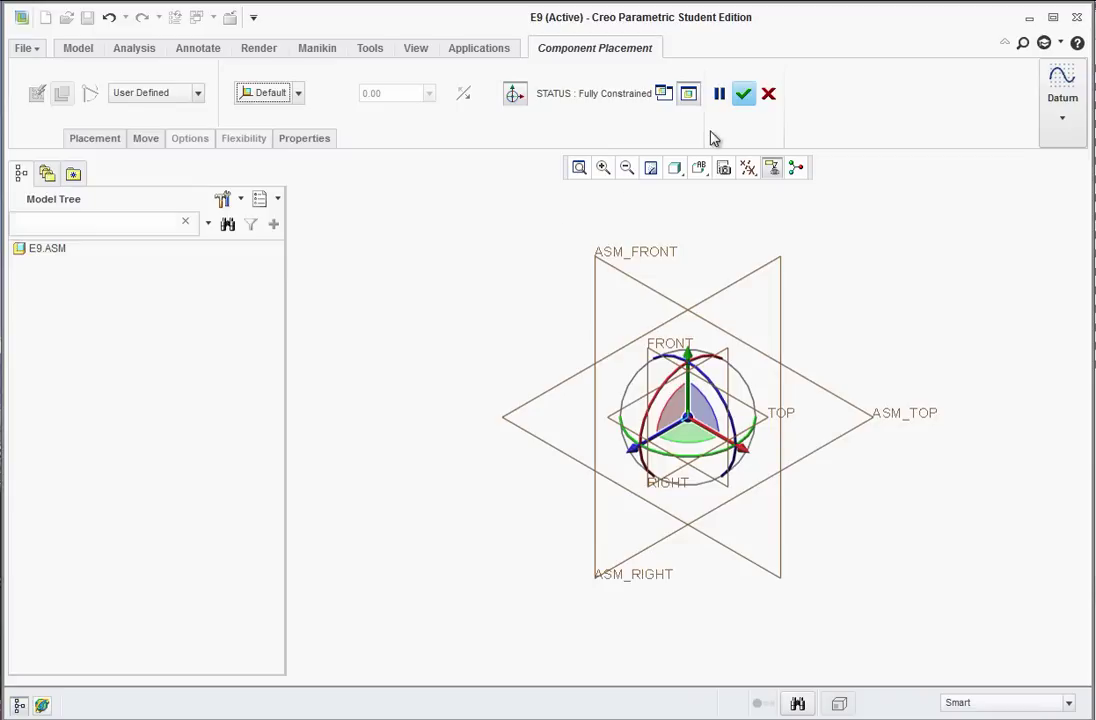
left_click(743, 94)
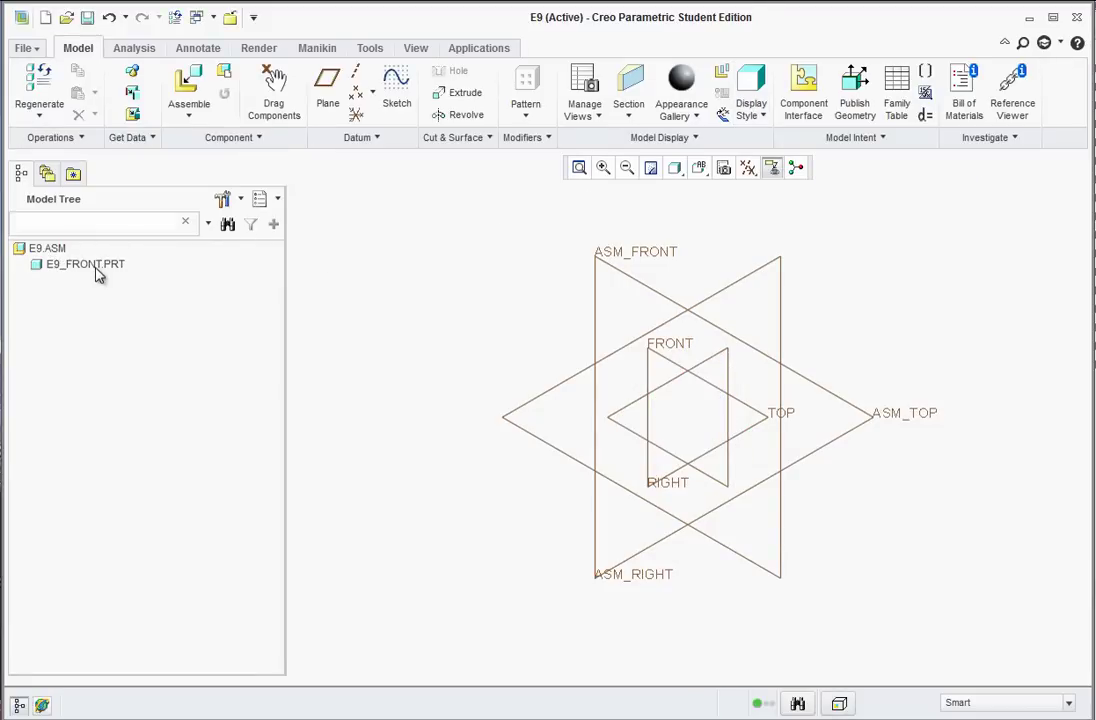
Activate the E9_FRONT part and start a sketch on its FRONT datum plane in the FRONT view orientation
right_click(94, 274)
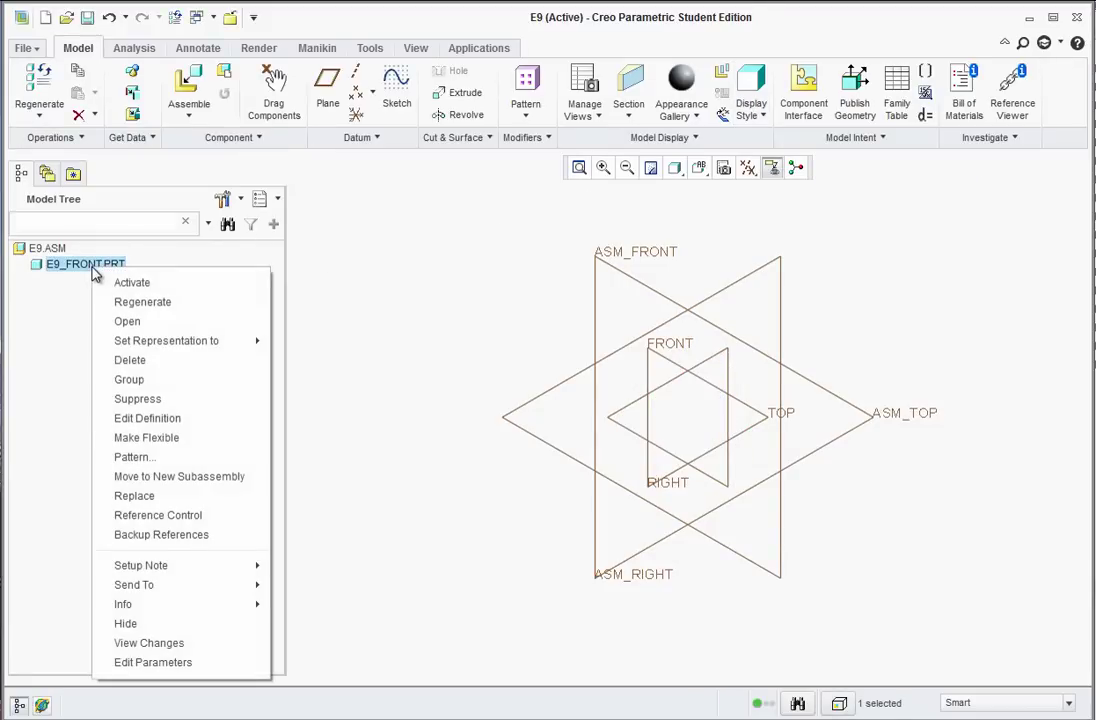
left_click(110, 283)
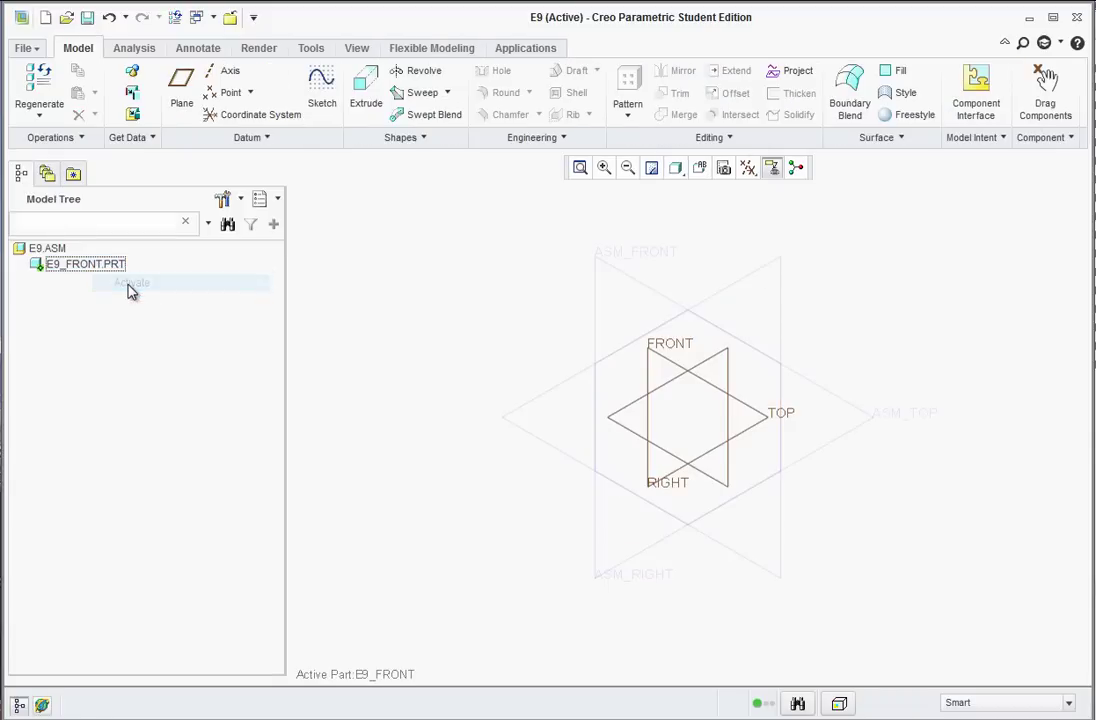
left_click(667, 362)
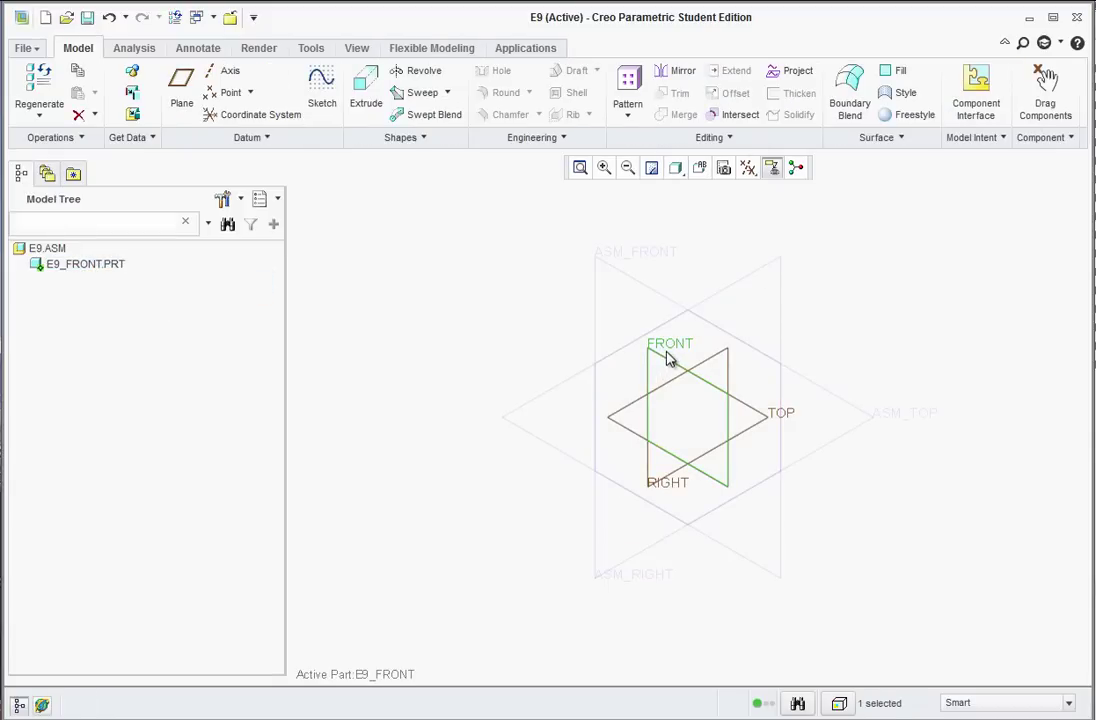
left_click(321, 88)
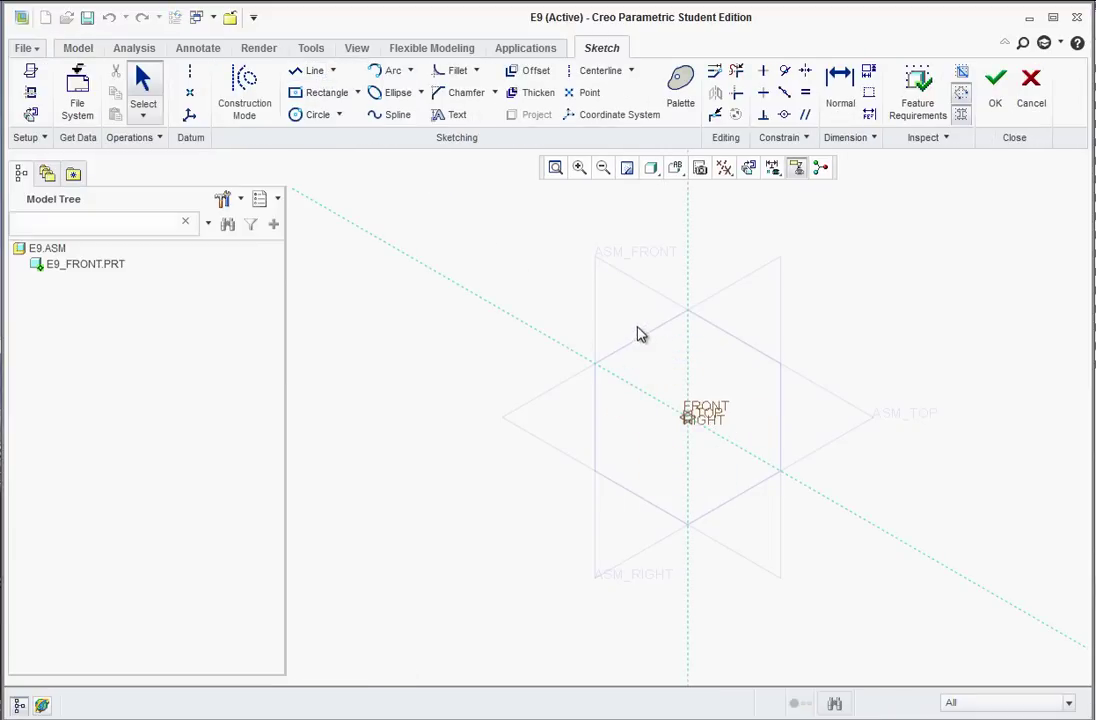
left_click(676, 168)
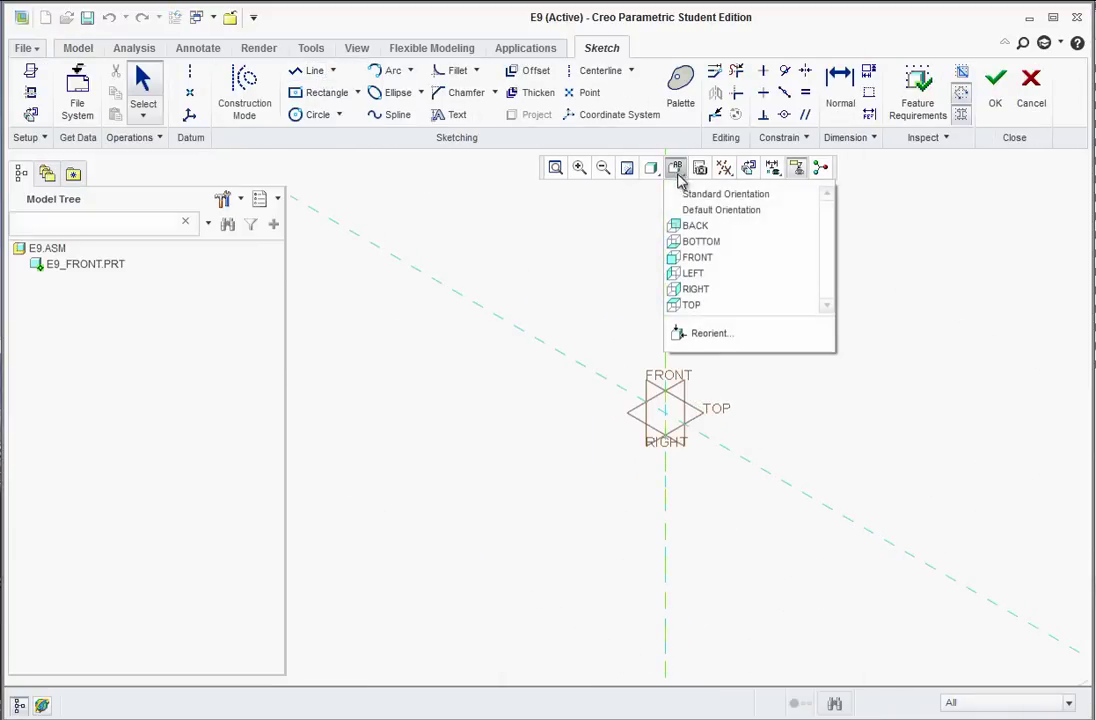
left_click(680, 258)
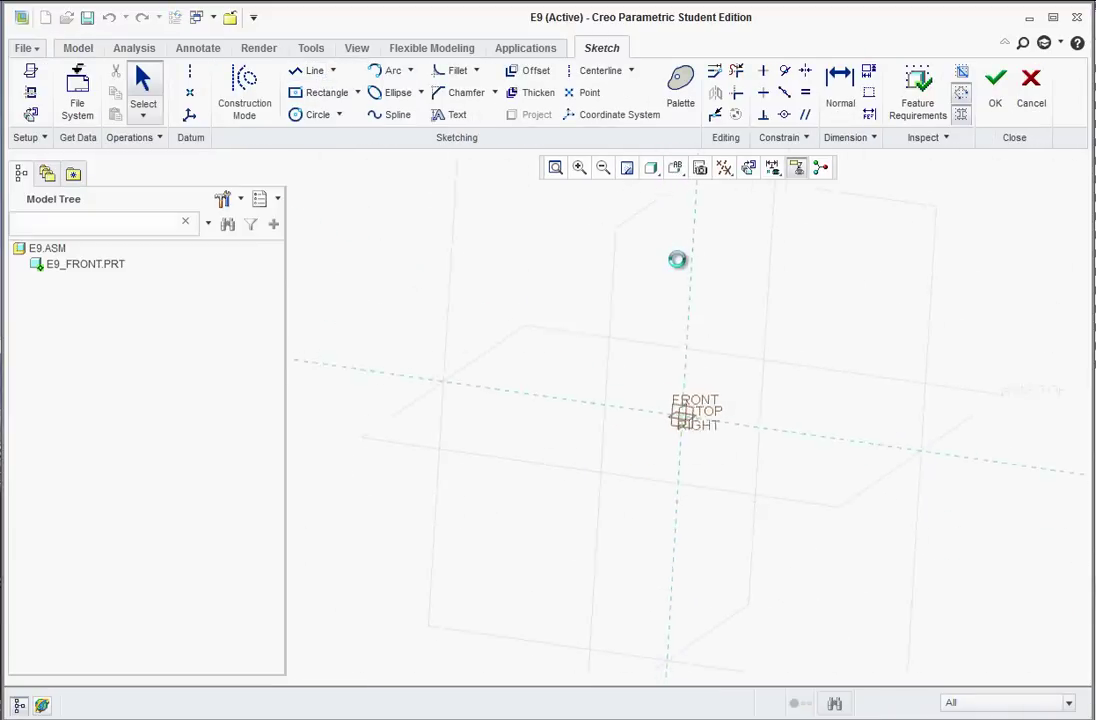
Sketch a center rectangle about 27.31 wide and 24.59 high, centered on the origin of the datum planes
scroll(680, 430, "up", 5)
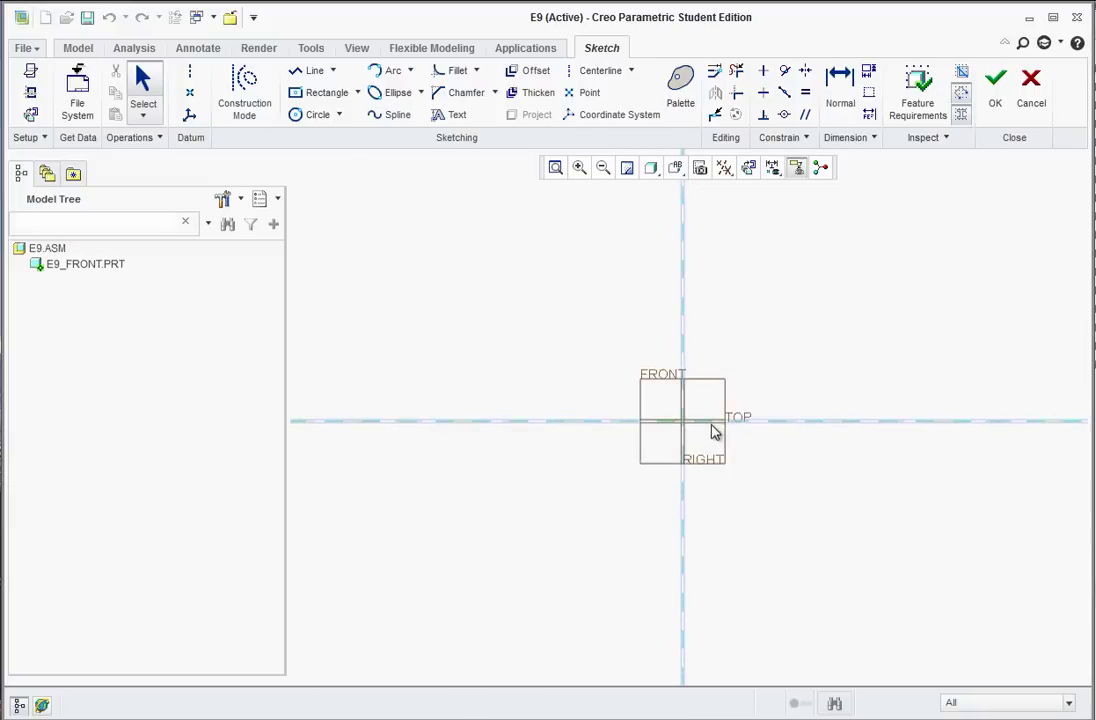
left_click(318, 93)
left_click(357, 93)
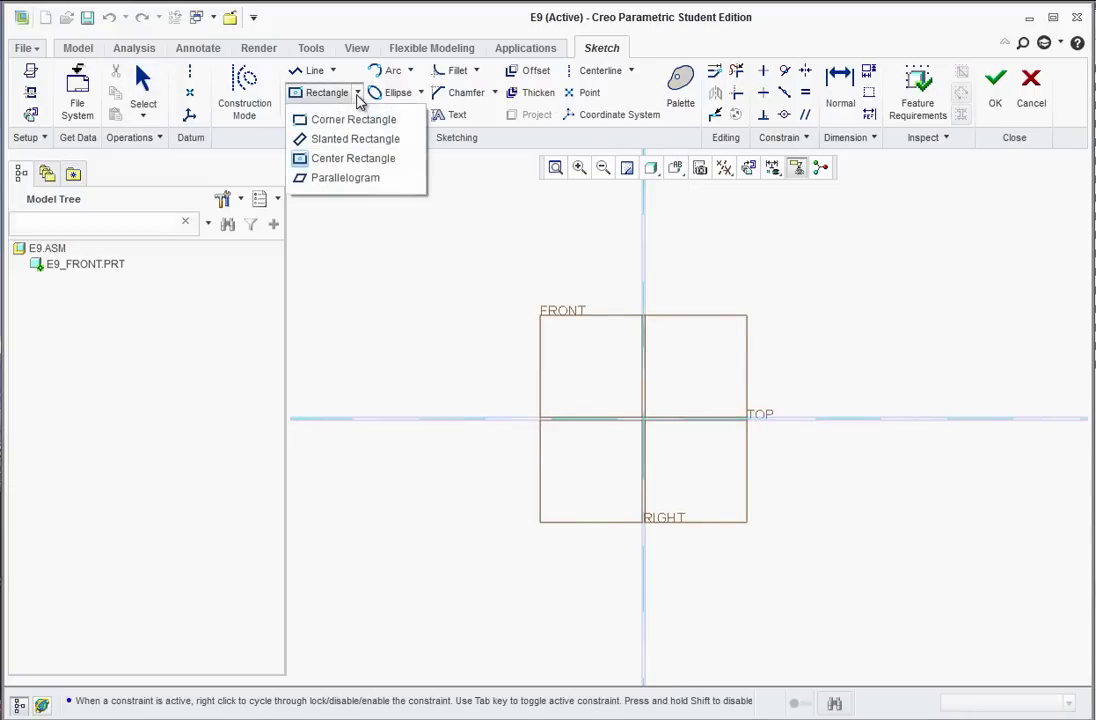
left_click(301, 163)
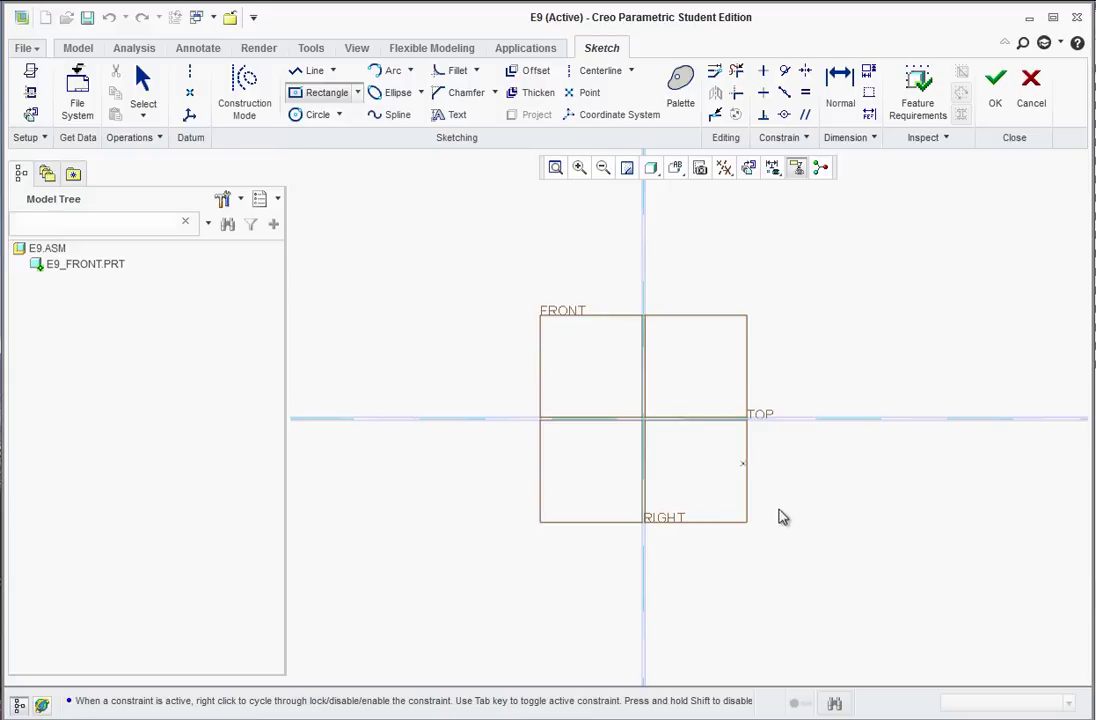
left_click(644, 419)
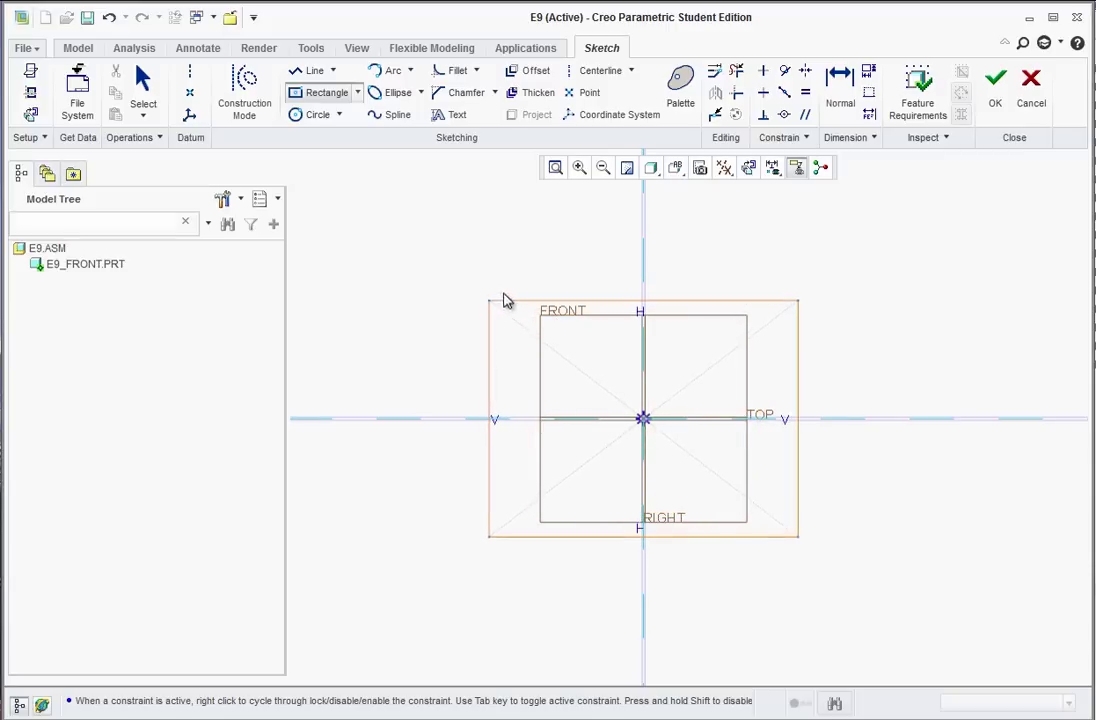
left_click(517, 306)
middle_click(580, 412)
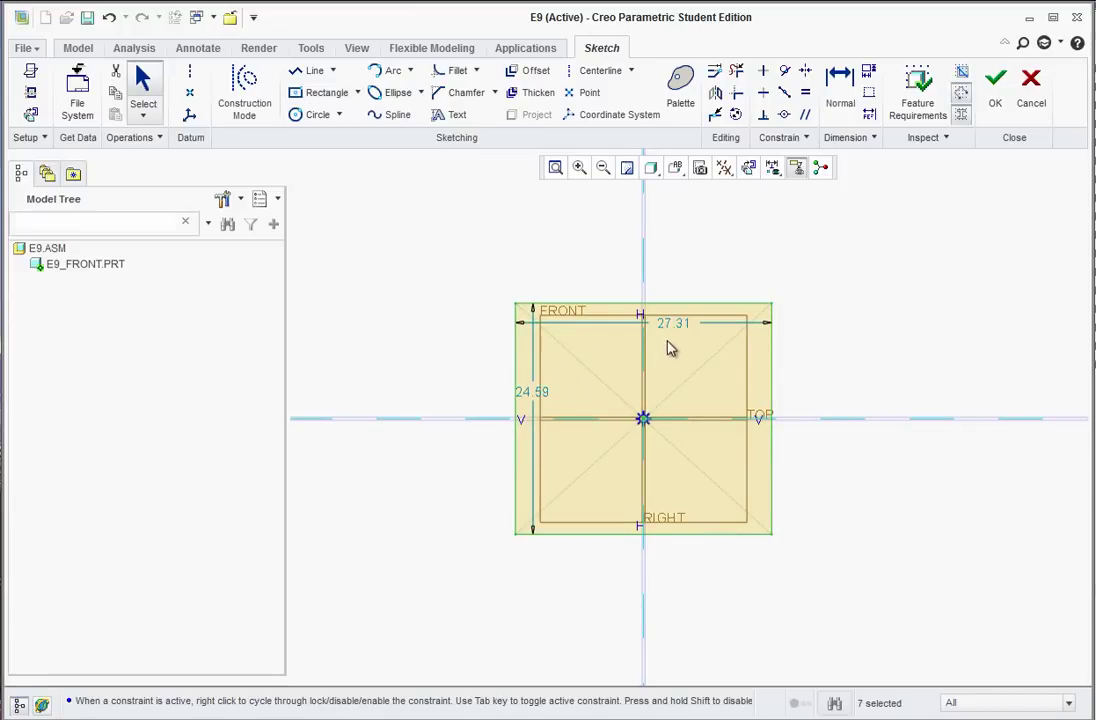
Set the rectangle's width and height to 2, place both dimensions outside the profile, and finish the sketch
left_click_drag(677, 330, 662, 283)
double_click(662, 283)
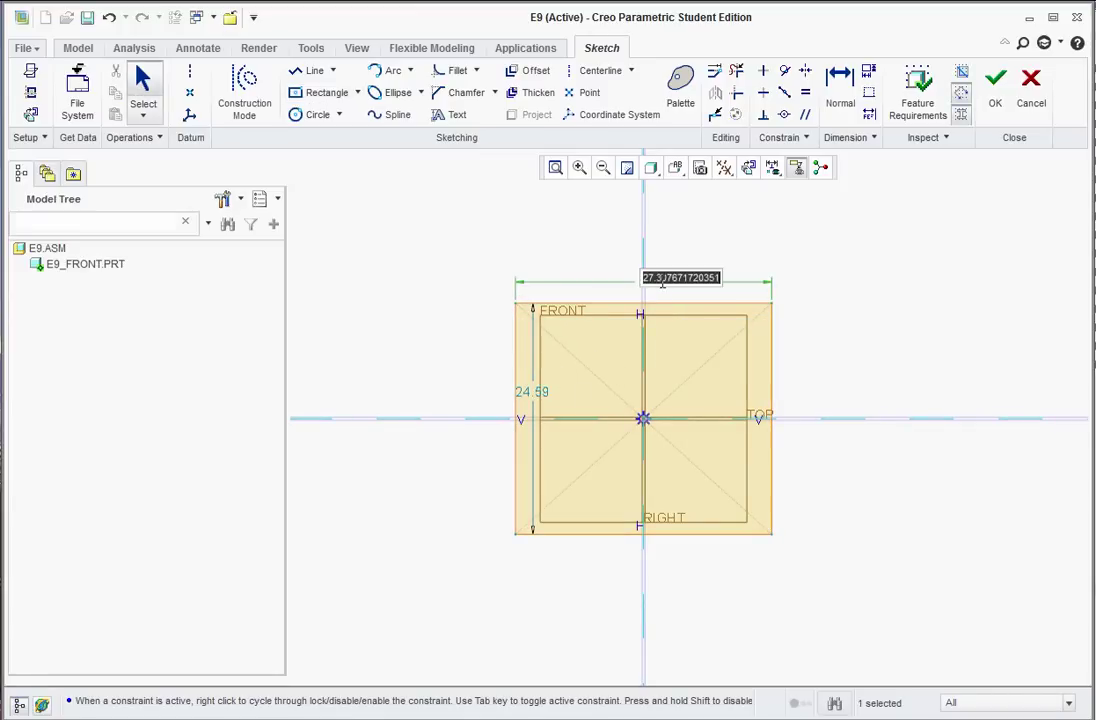
type("2")
key("Return")
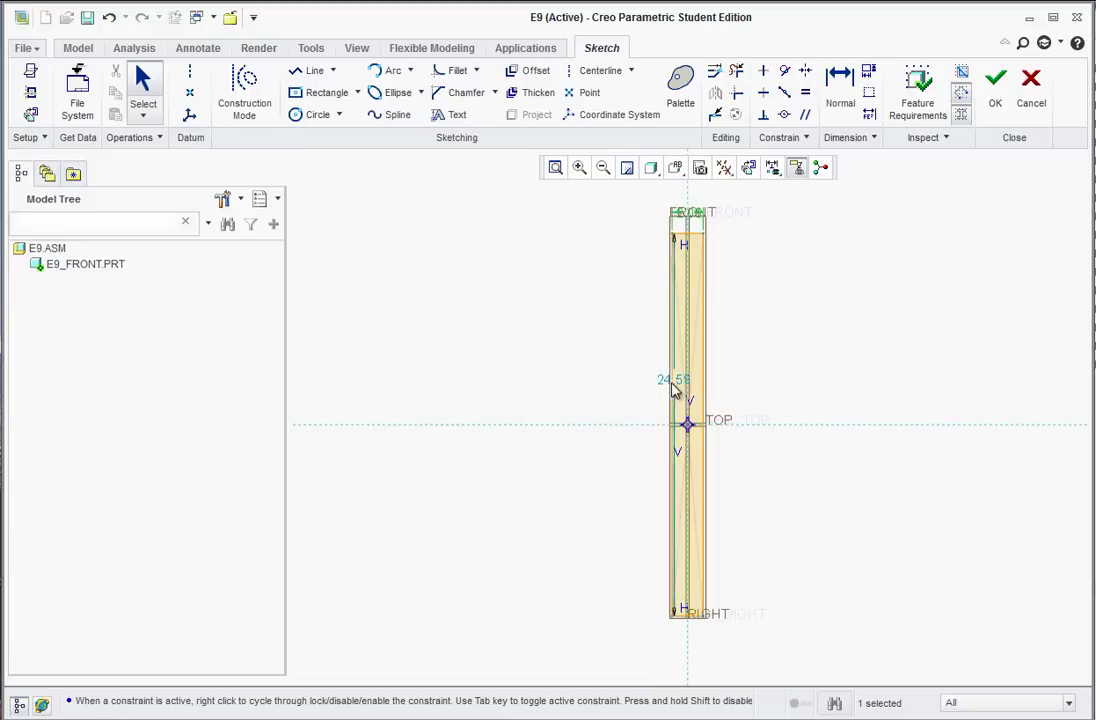
double_click(670, 386)
type("24.594044683707")
key("Return")
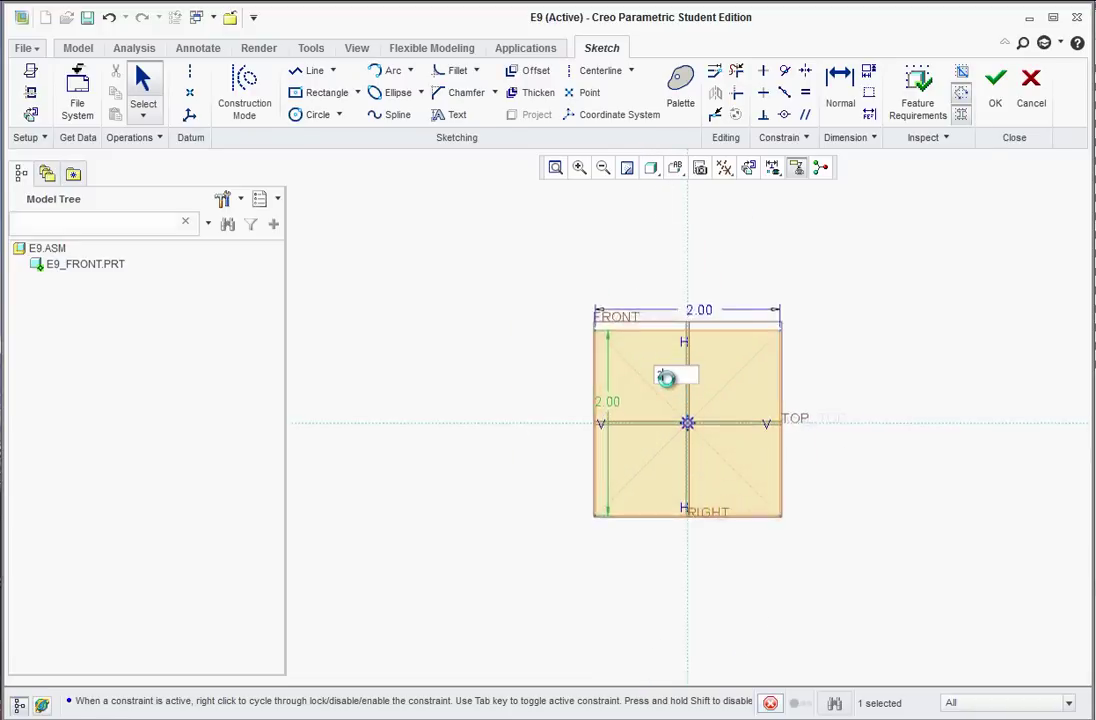
left_click_drag(574, 396, 515, 428)
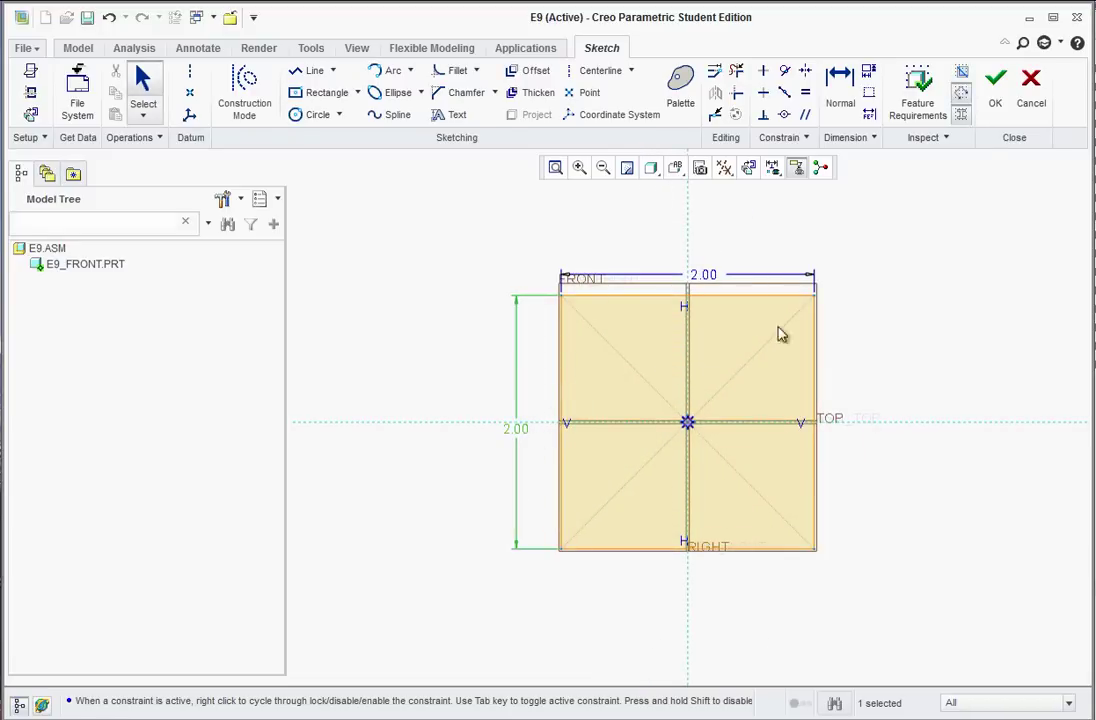
left_click_drag(710, 286, 692, 252)
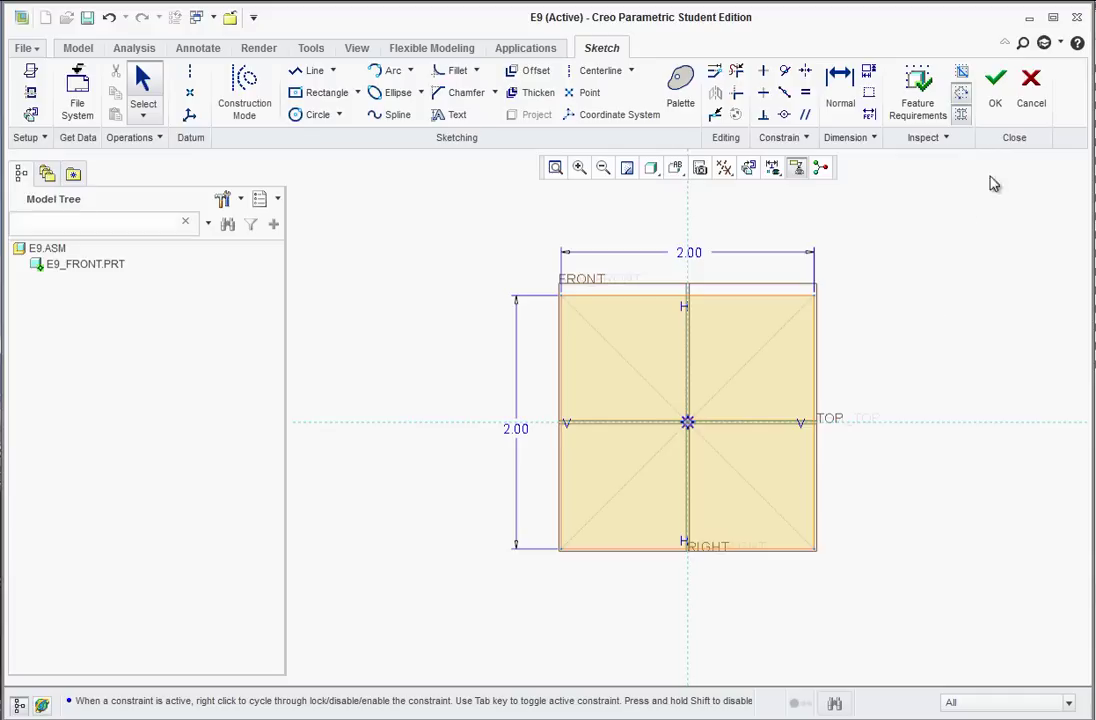
left_click(996, 88)
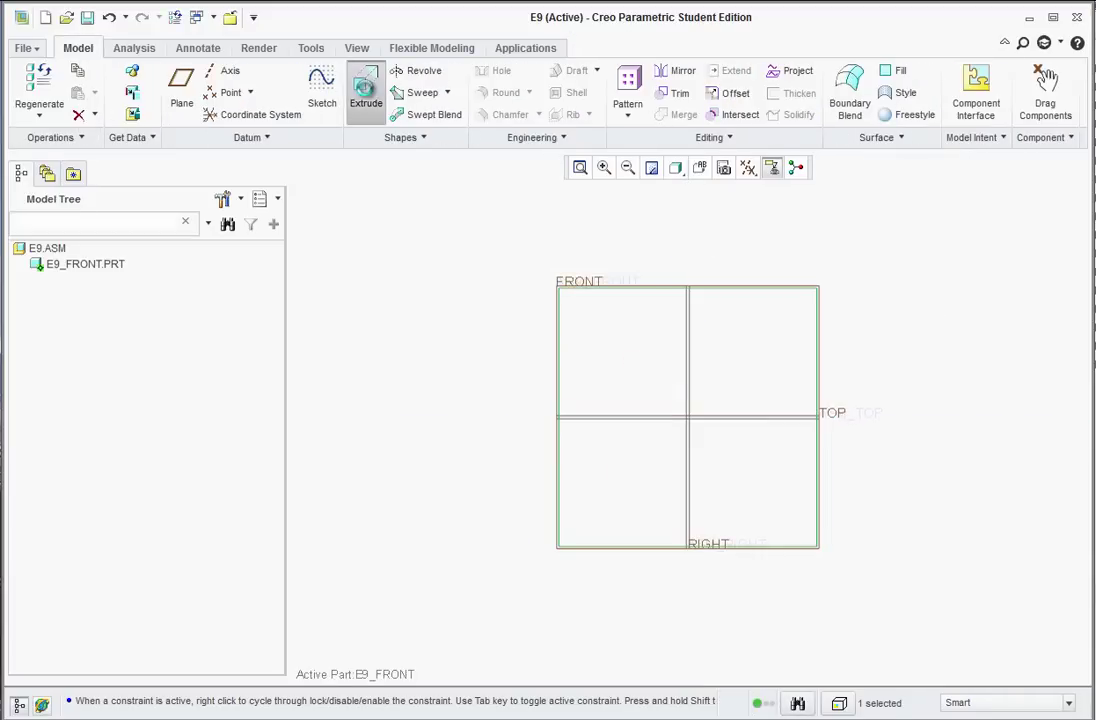
Extrude the square sketch to a depth of 1 as a solid
left_click(364, 98)
middle_click_drag(504, 355, 612, 472)
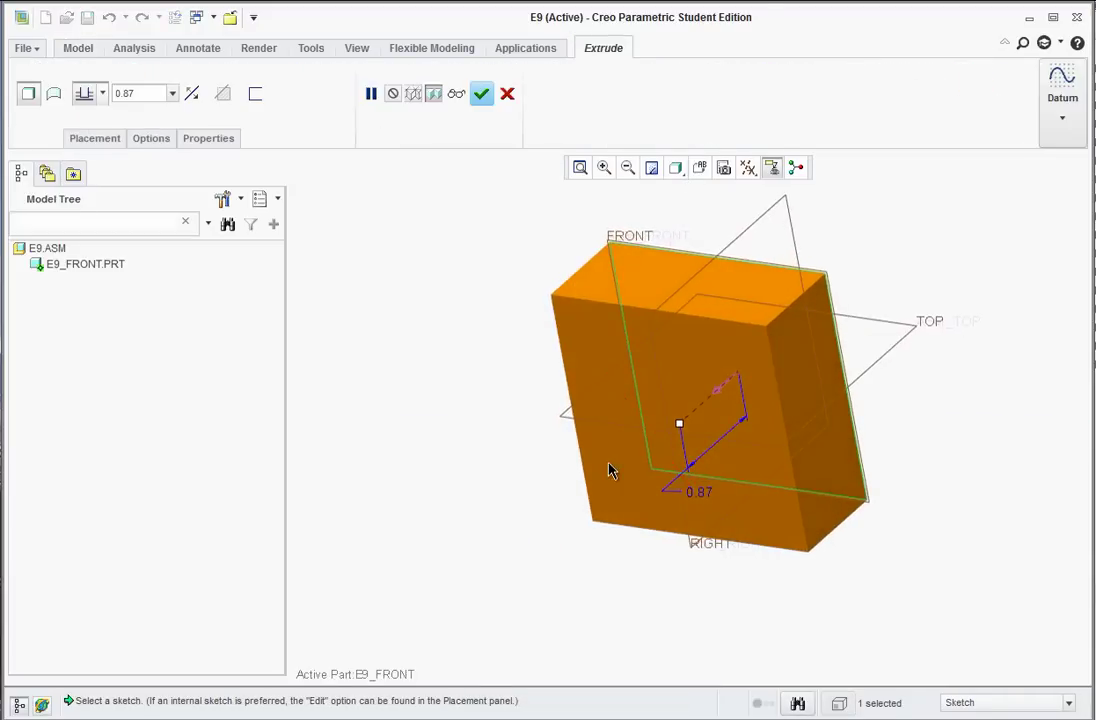
double_click(700, 490)
type("1")
key("Return")
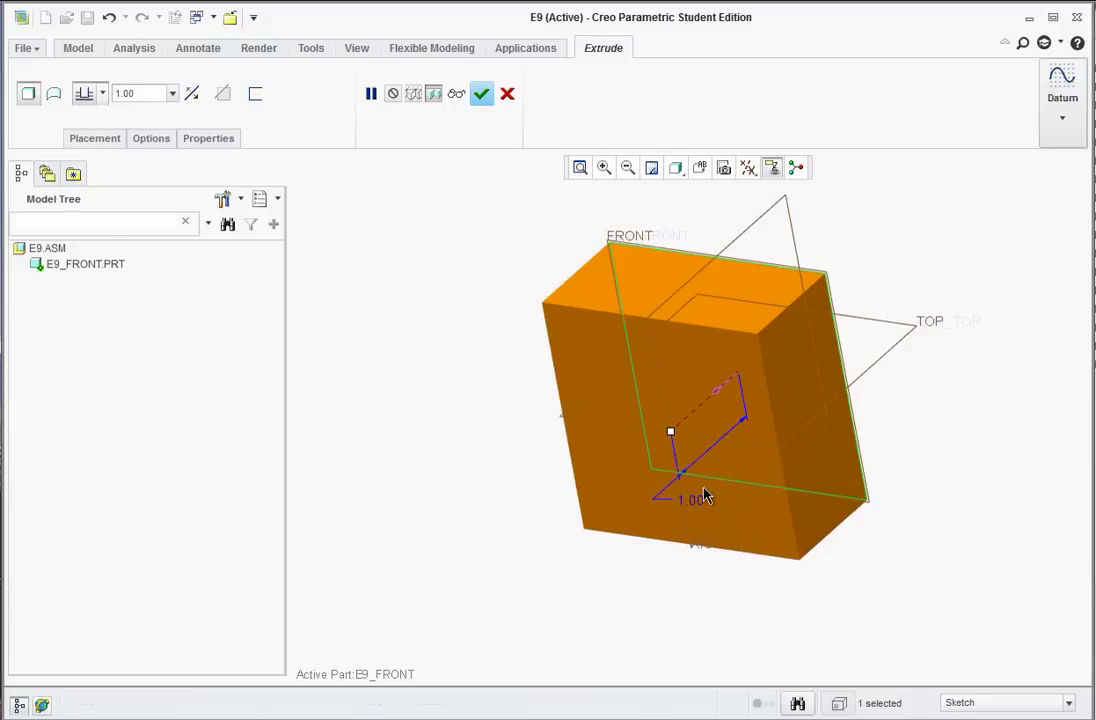
left_click(481, 93)
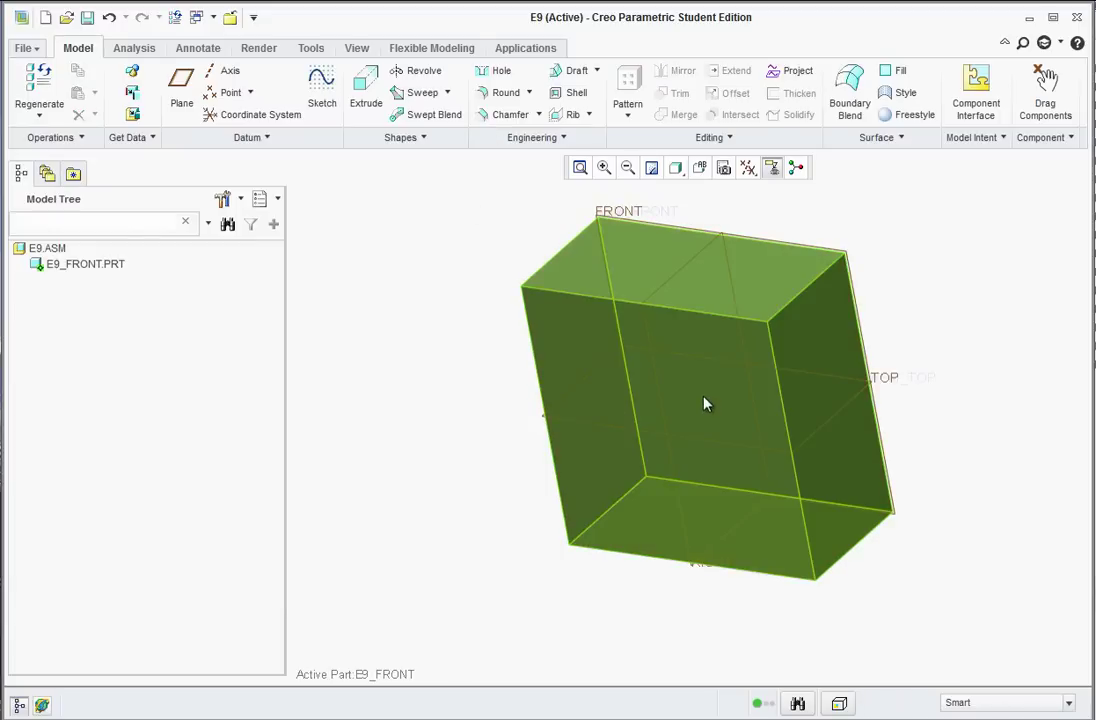
Start a sketch on the block's front face and draw a circle centered on the sketch origin
left_click(321, 88)
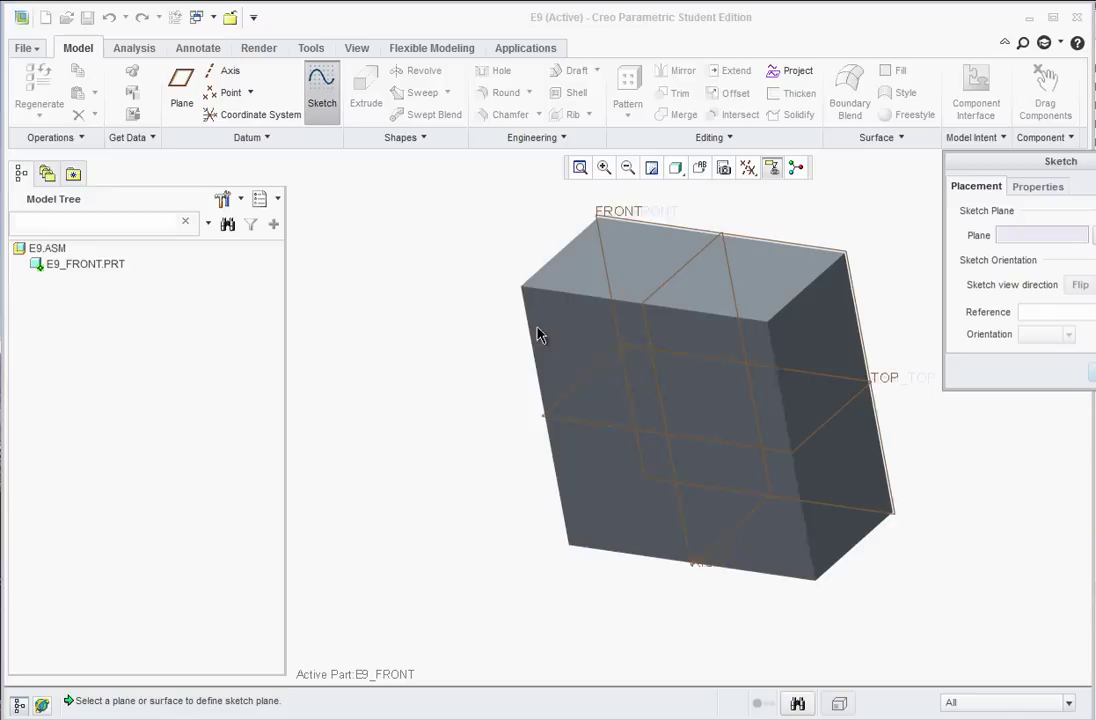
left_click(575, 362)
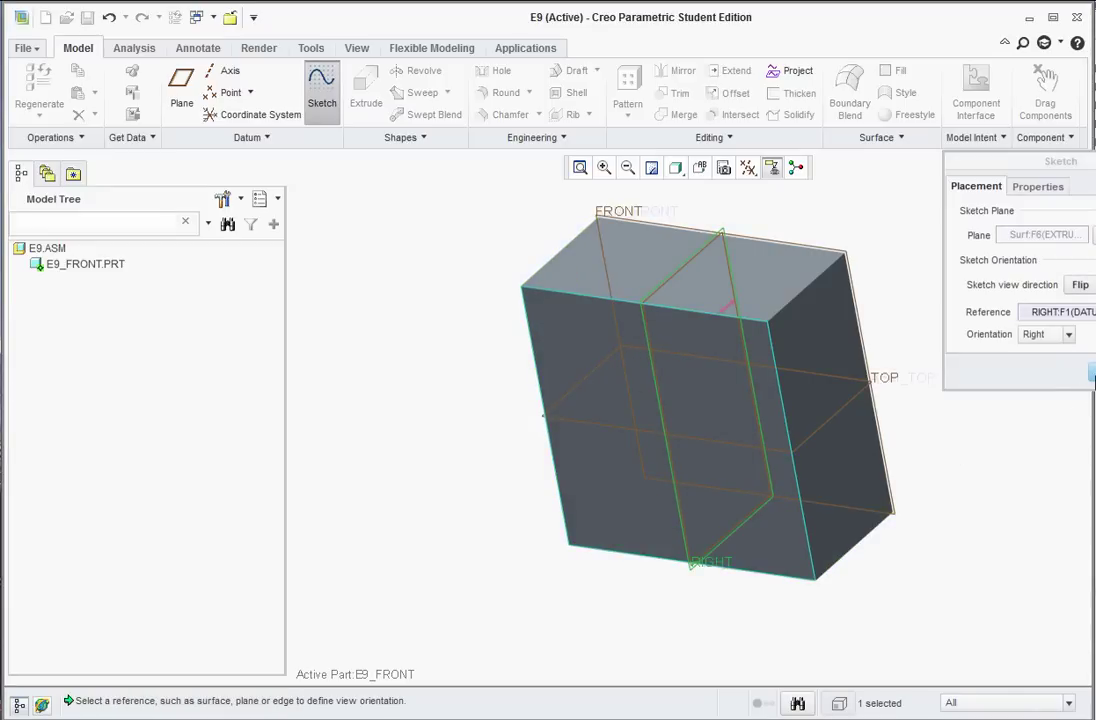
left_click(1091, 374)
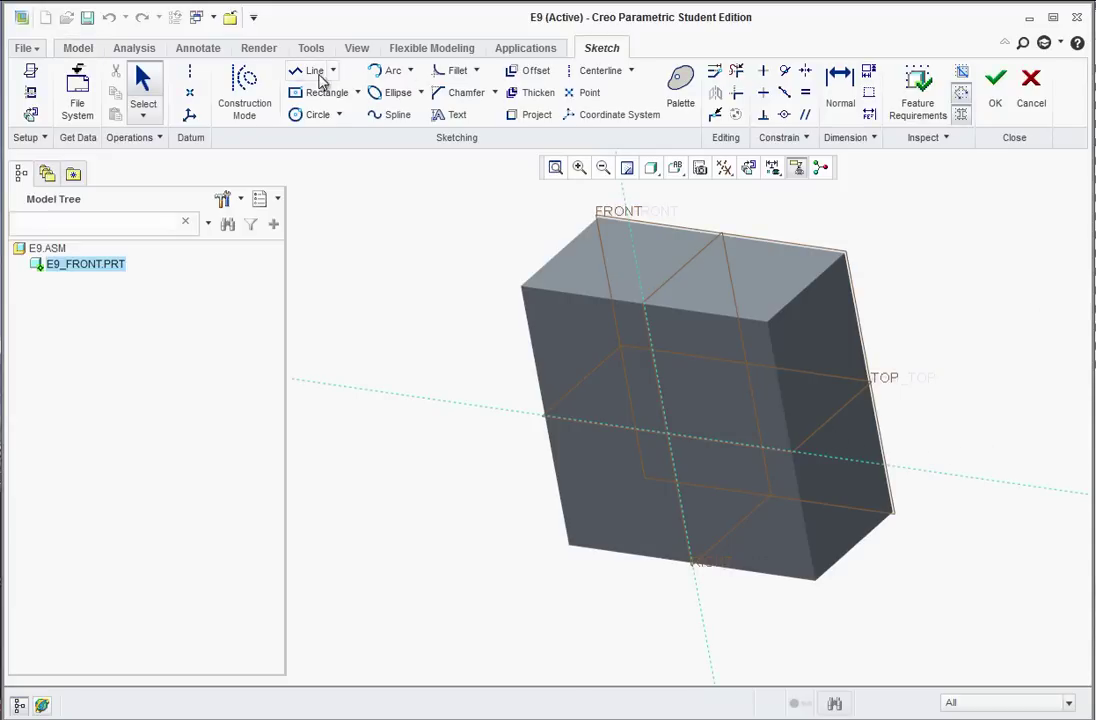
left_click(315, 114)
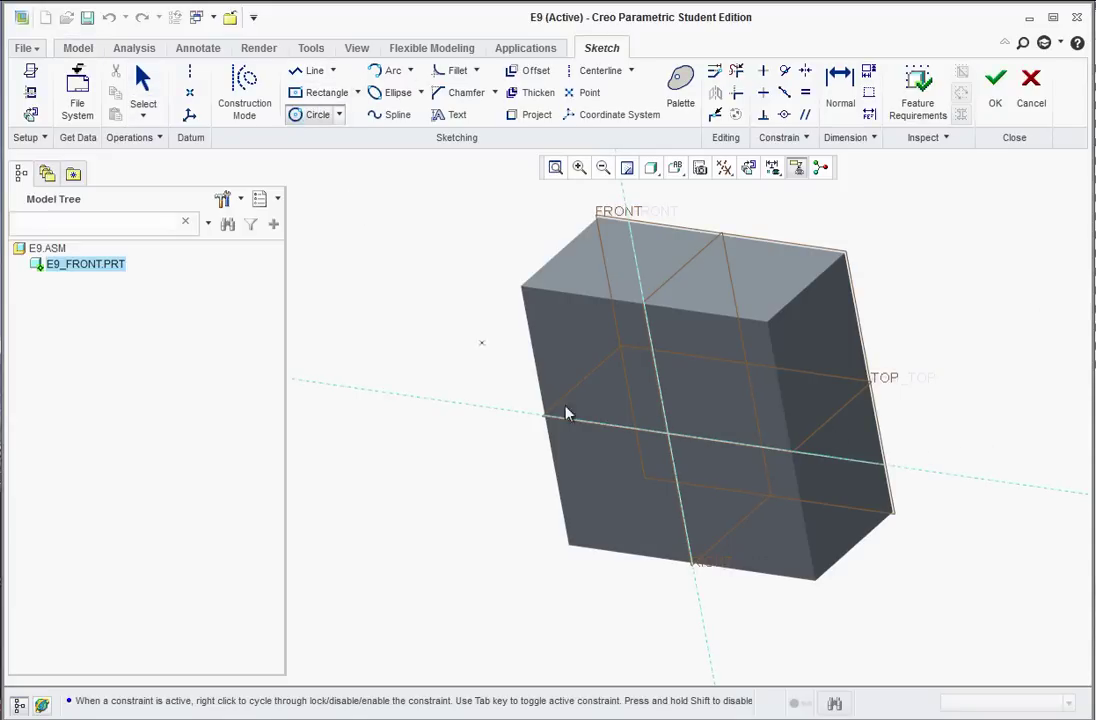
left_click(670, 441)
left_click(726, 362)
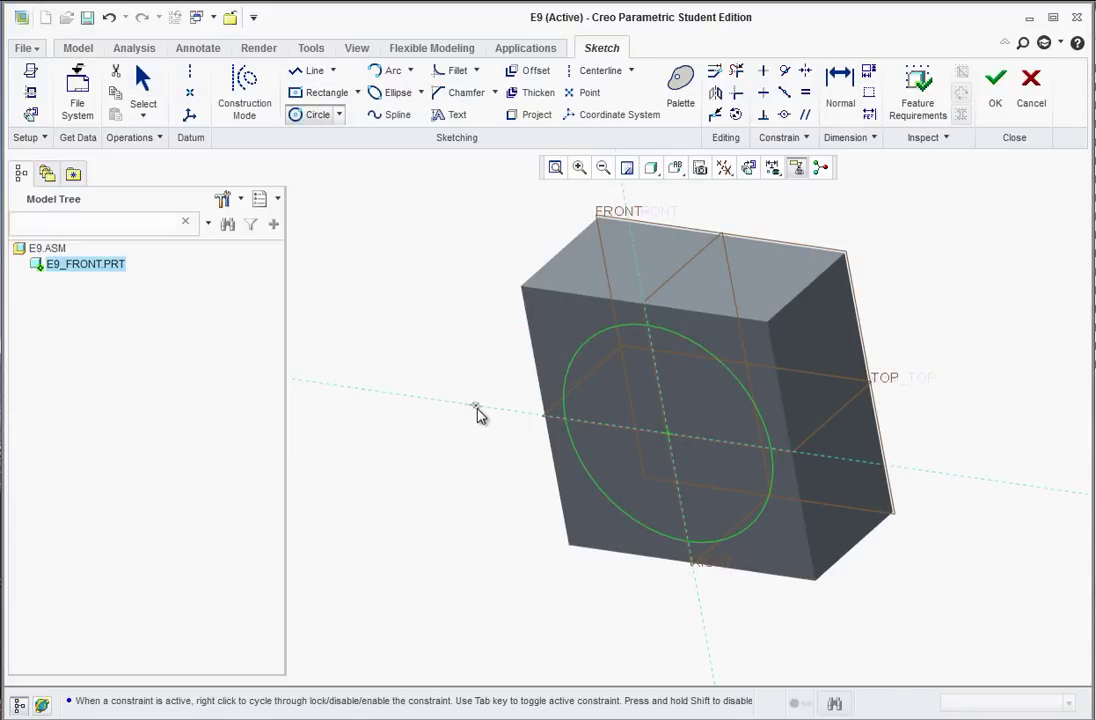
middle_click(477, 420)
Consult the PDF drawing of the front bezel, set the circle's diameter to 1.25, and finish the sketch
key("alt+Tab")
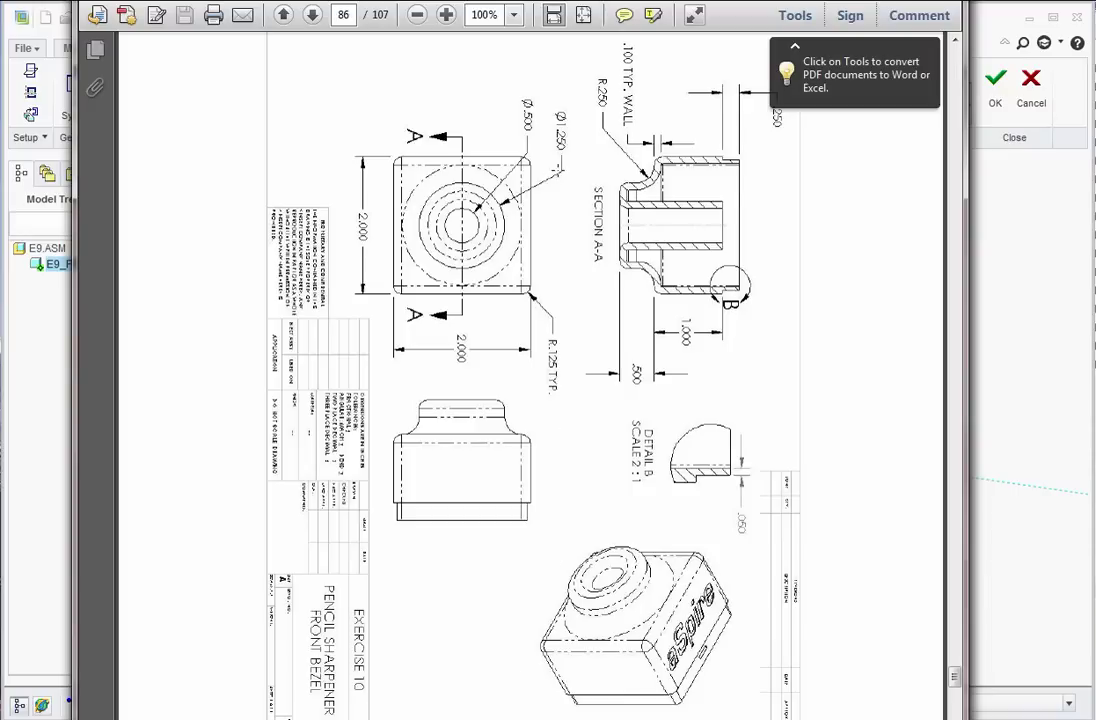
key("alt+Tab")
middle_click(503, 316)
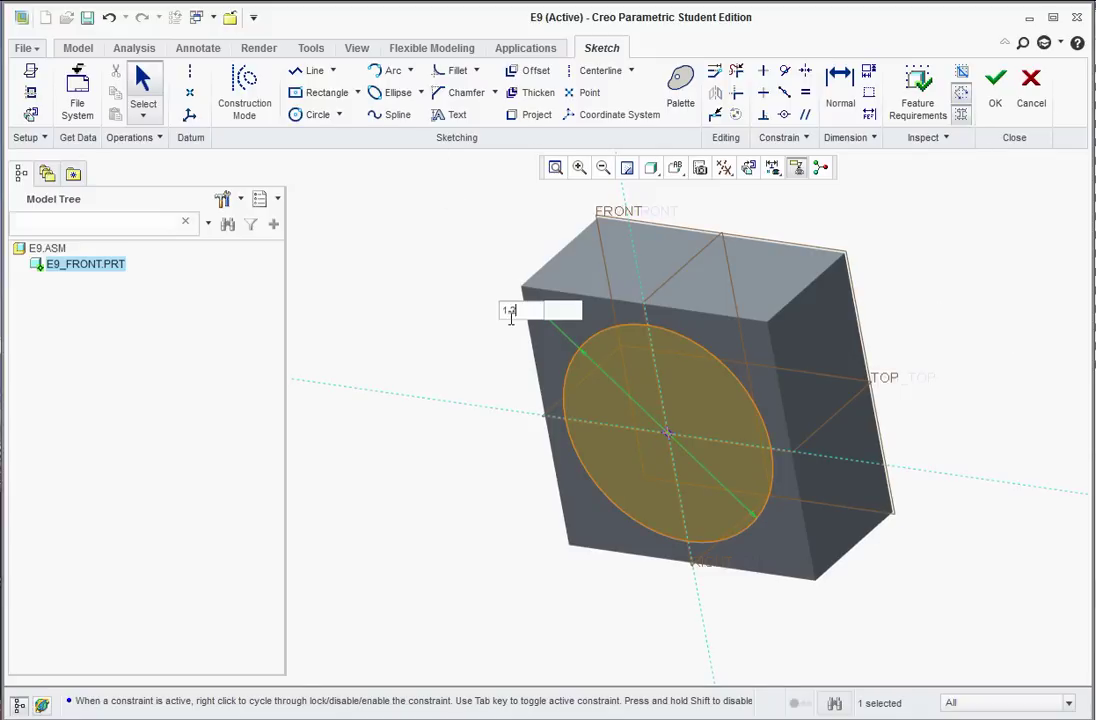
key("Return")
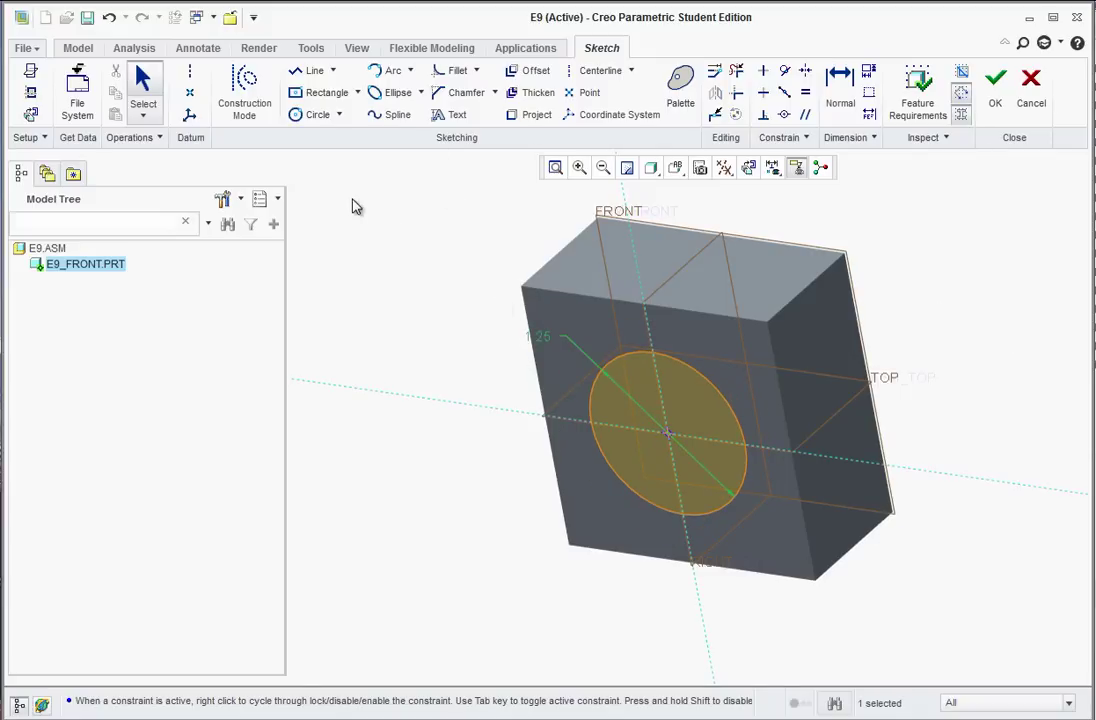
left_click(995, 88)
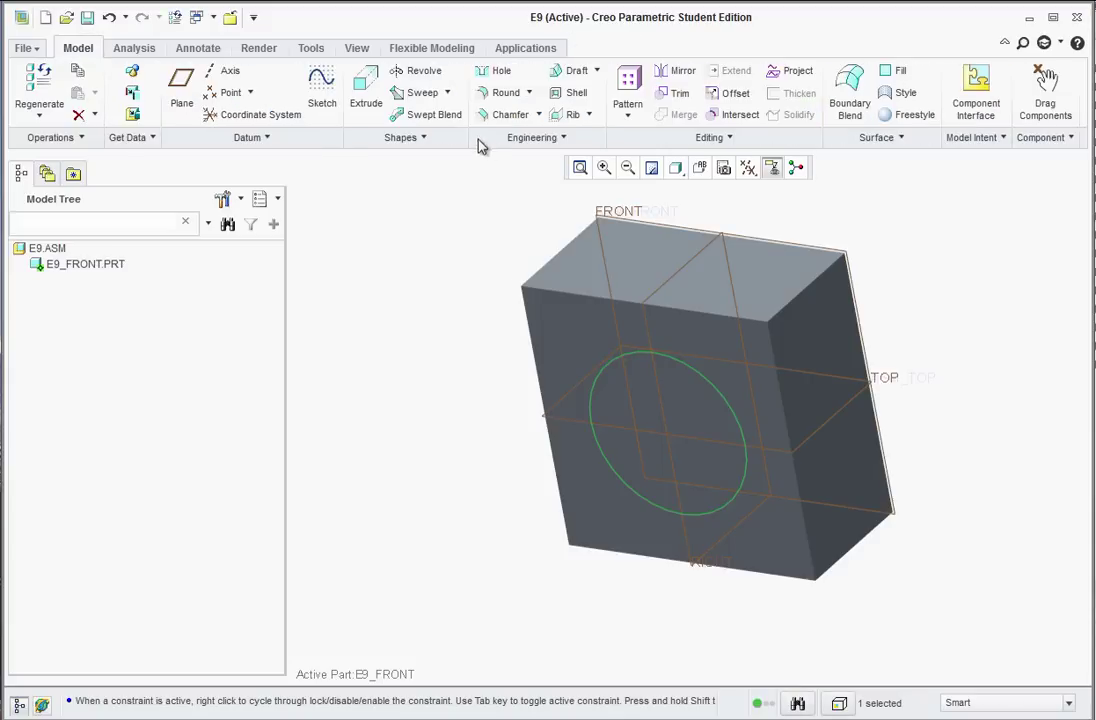
Extrude the 1.25 circle outward from the block's front face as a solid boss, 0.5 deep per the PDF drawing
left_click(369, 88)
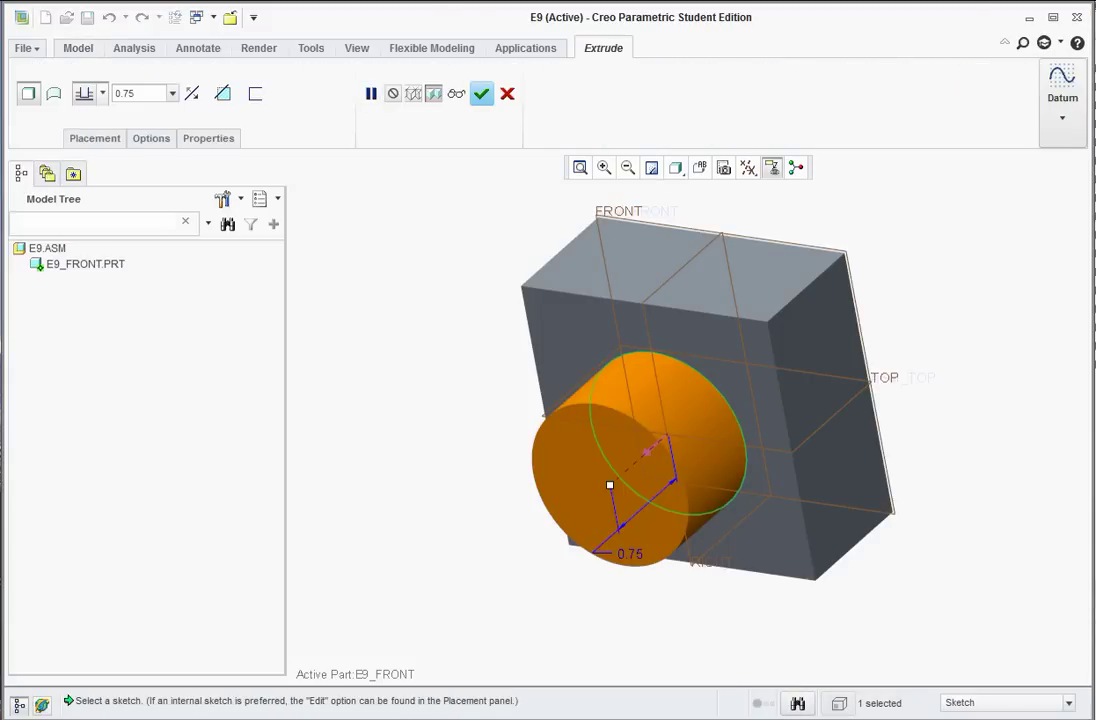
key("alt+Tab")
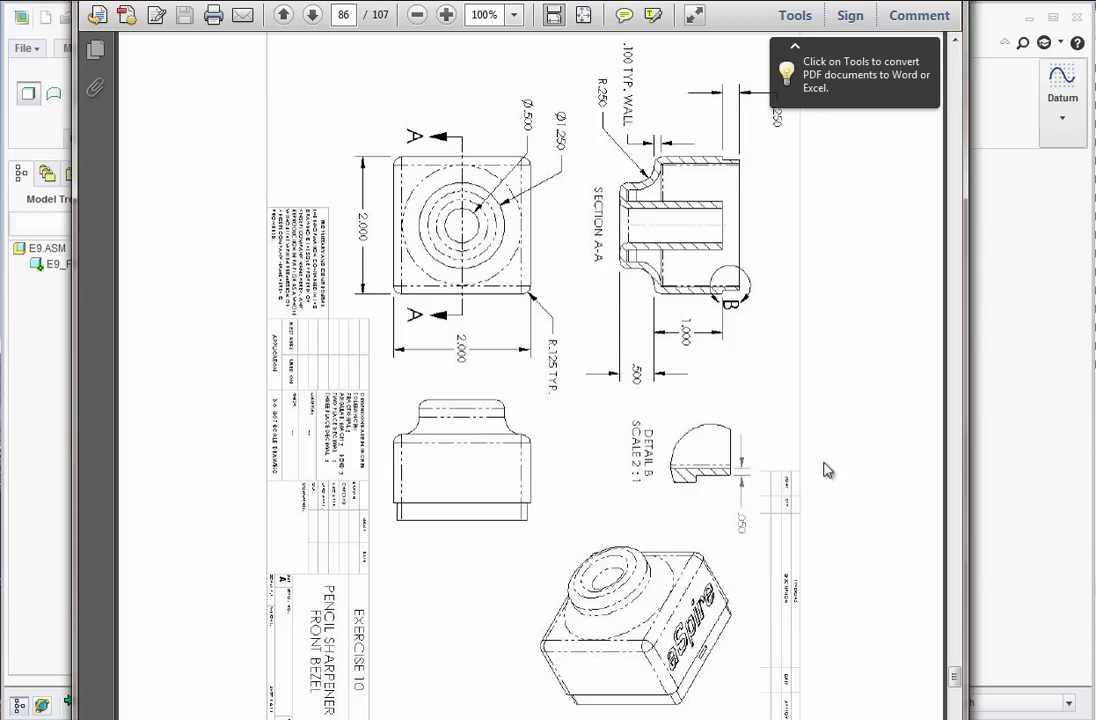
left_click(985, 490)
double_click(630, 549)
type("0.5")
key("Return")
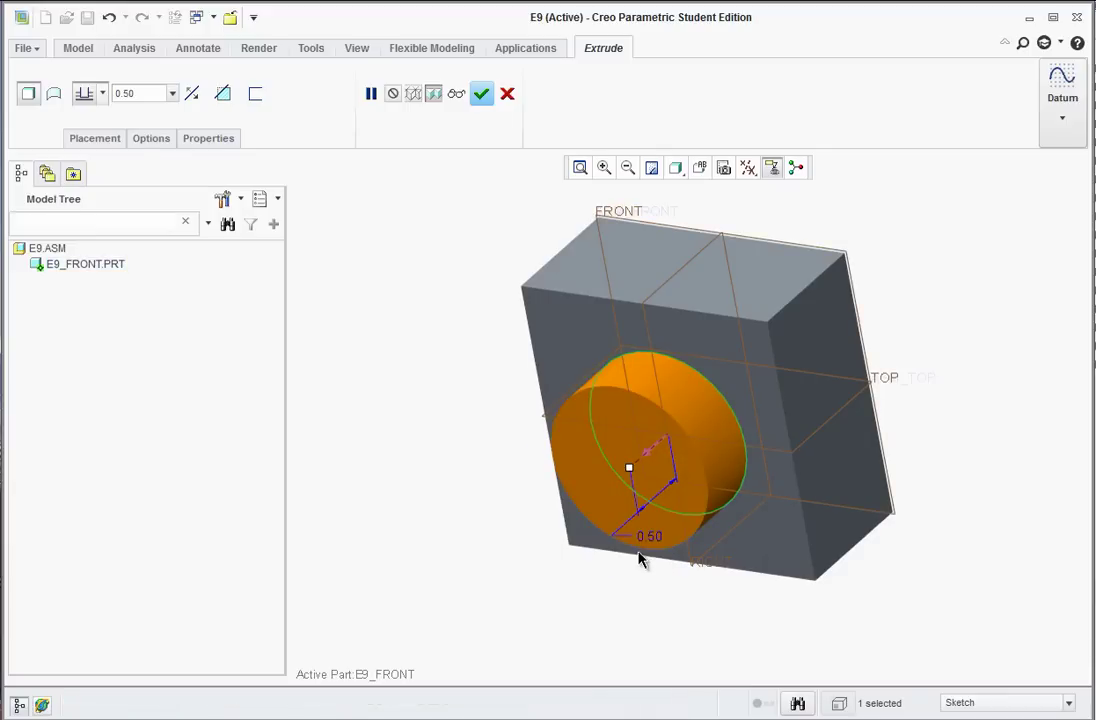
middle_click(640, 560)
middle_click_drag(577, 521, 687, 492)
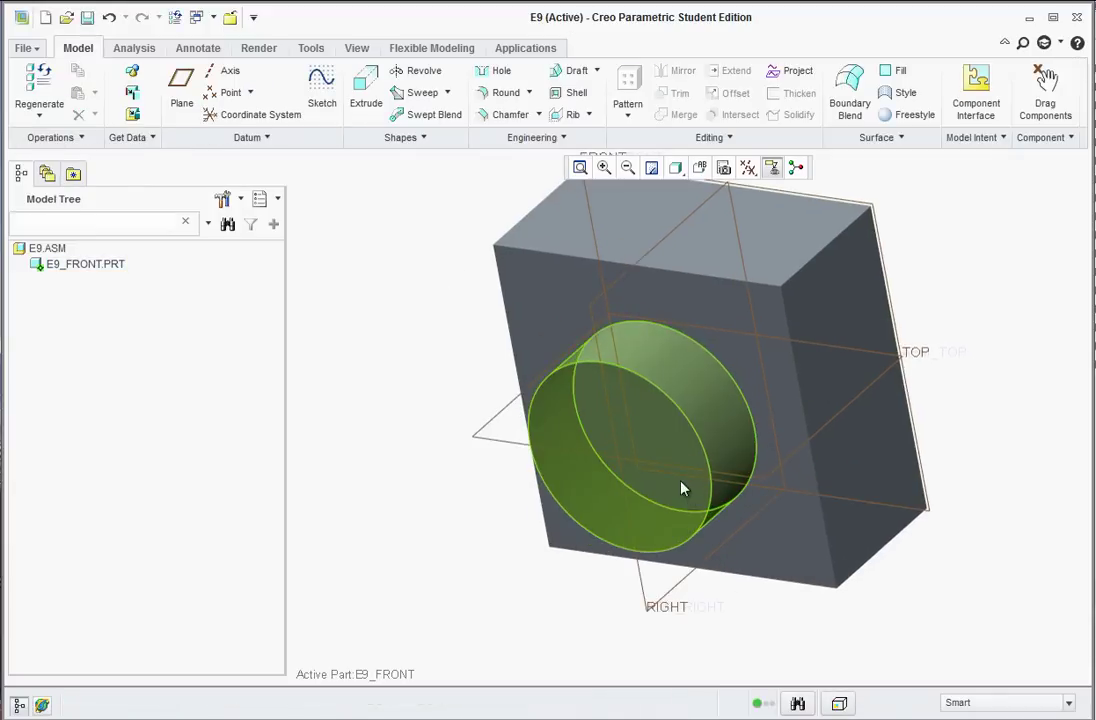
Start a sketch on the round boss's front face and set the display style to Shading With Edges
left_click(320, 88)
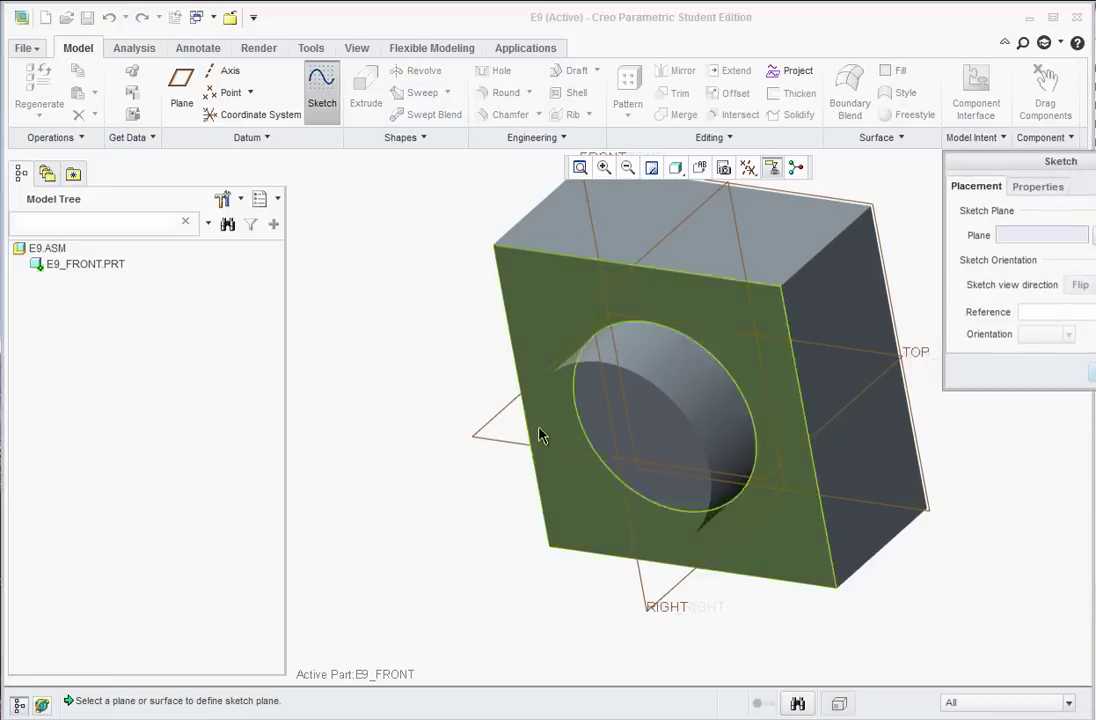
left_click(586, 499)
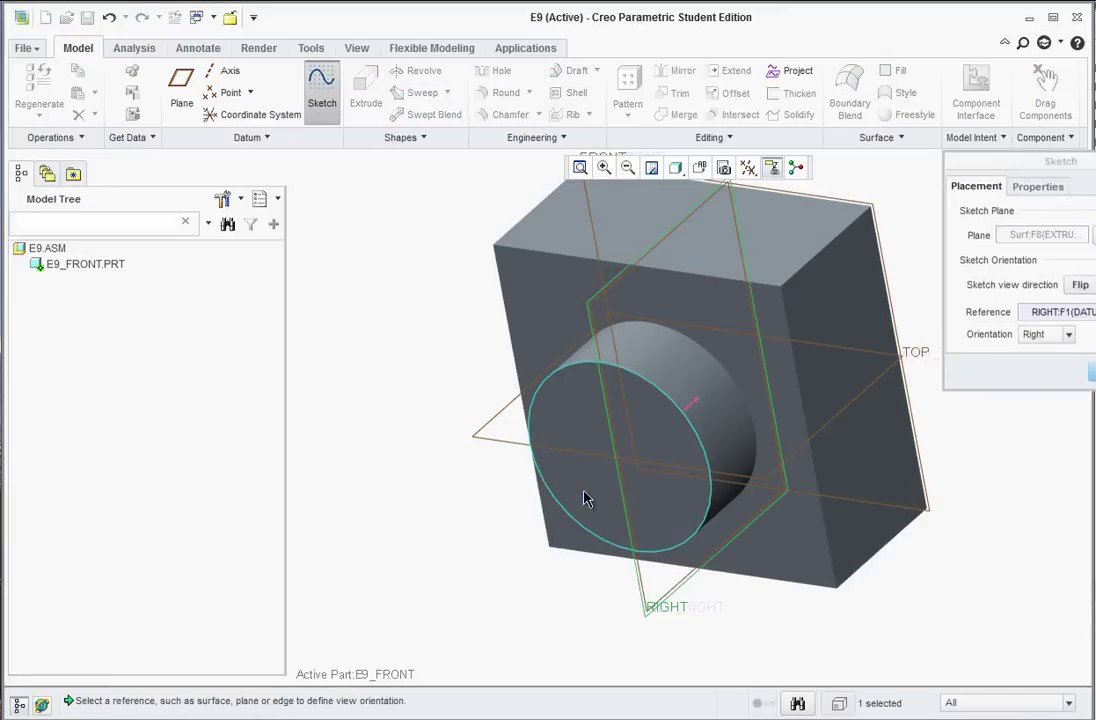
left_click(1090, 371)
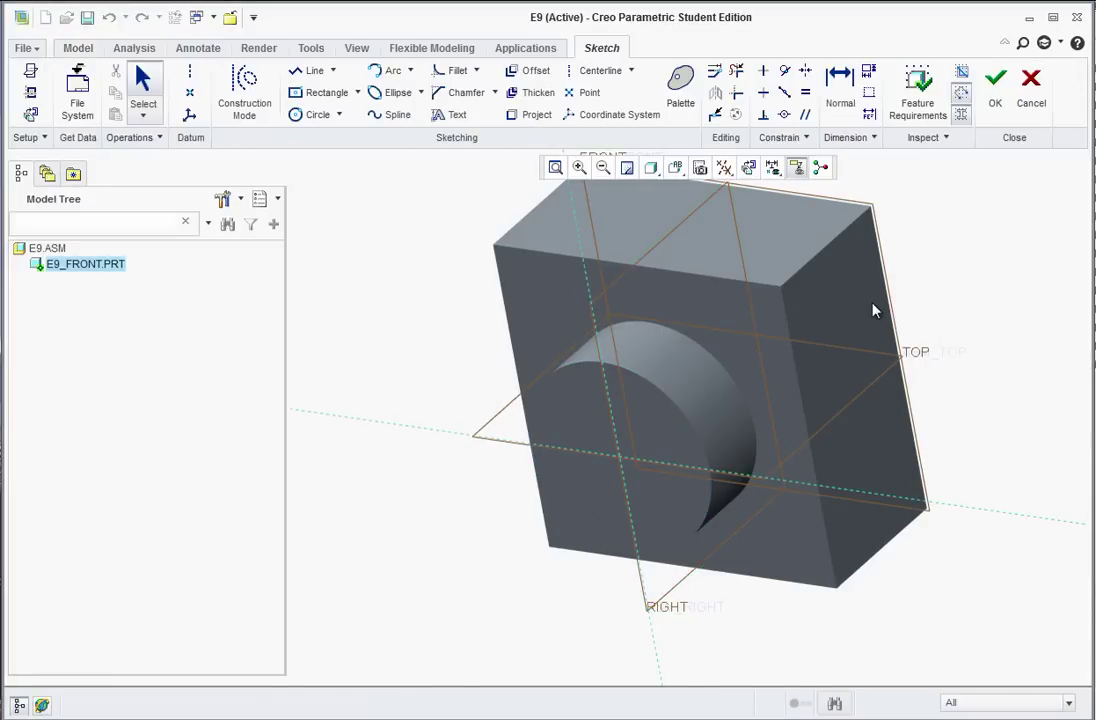
left_click(651, 167)
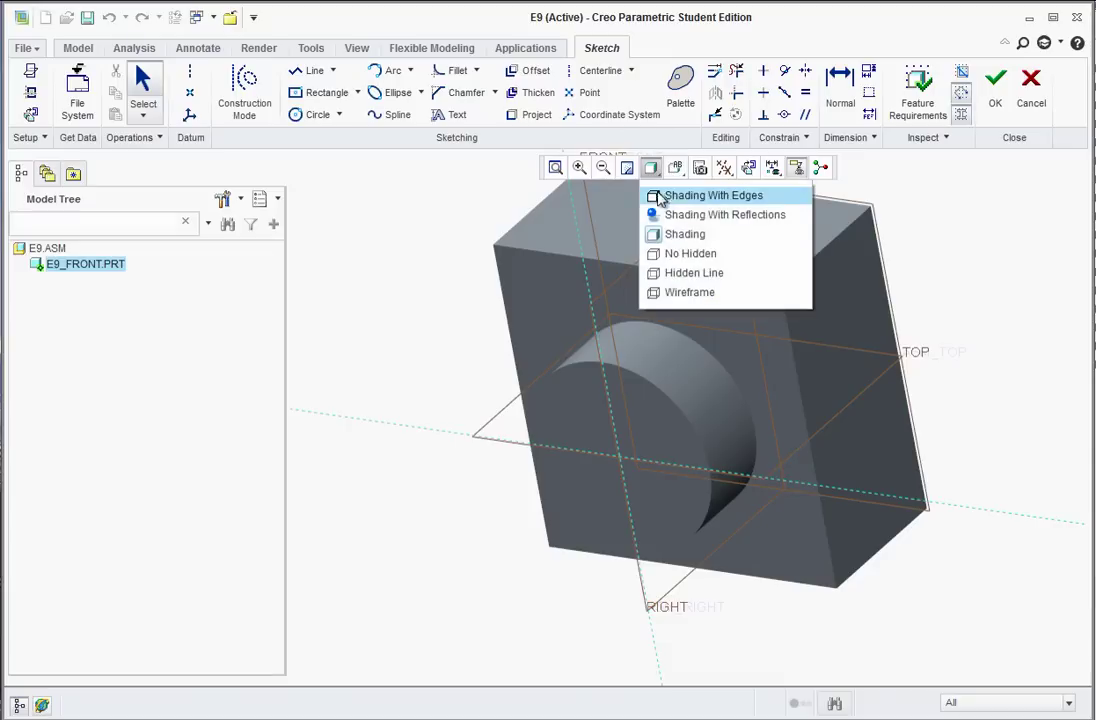
left_click(660, 195)
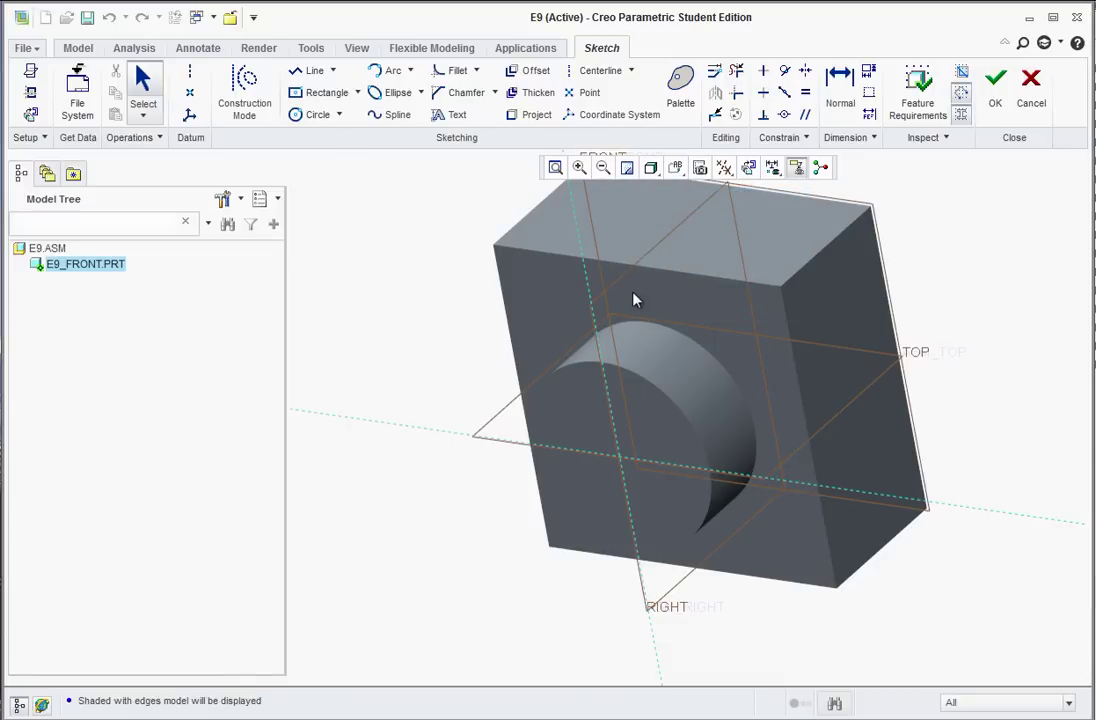
middle_click_drag(612, 277, 600, 383)
middle_click_drag(630, 465, 633, 485)
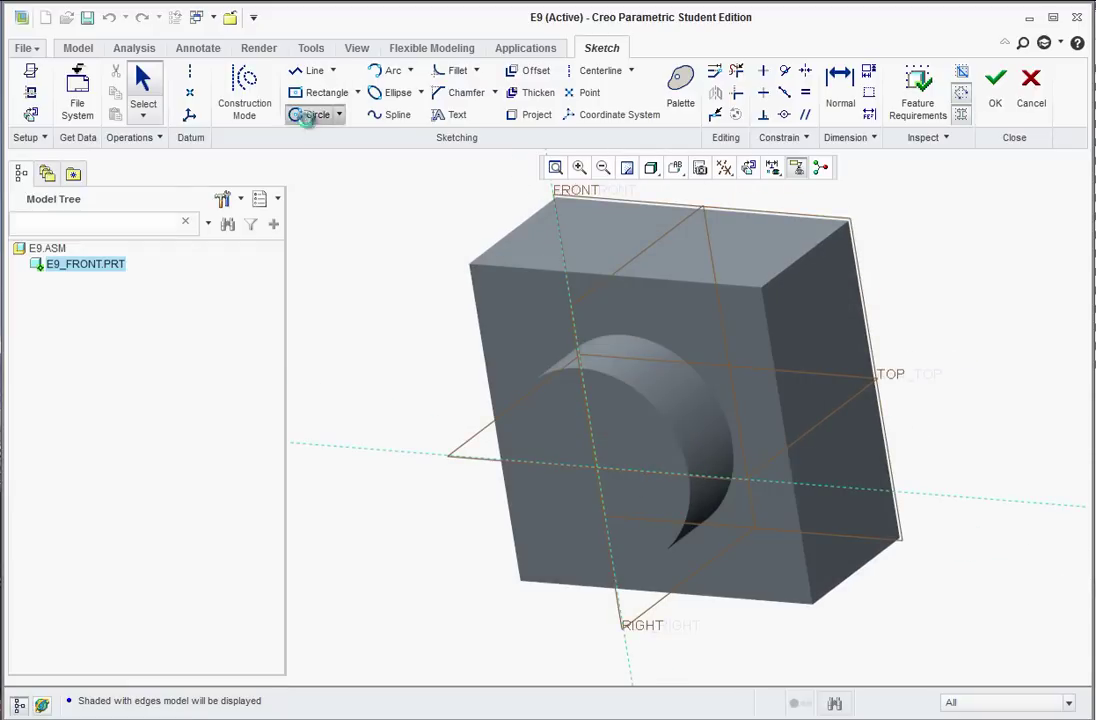
Sketch a small circle on the boss's face, centered on the sketch origin
left_click(312, 118)
left_click(597, 467)
left_click(624, 445)
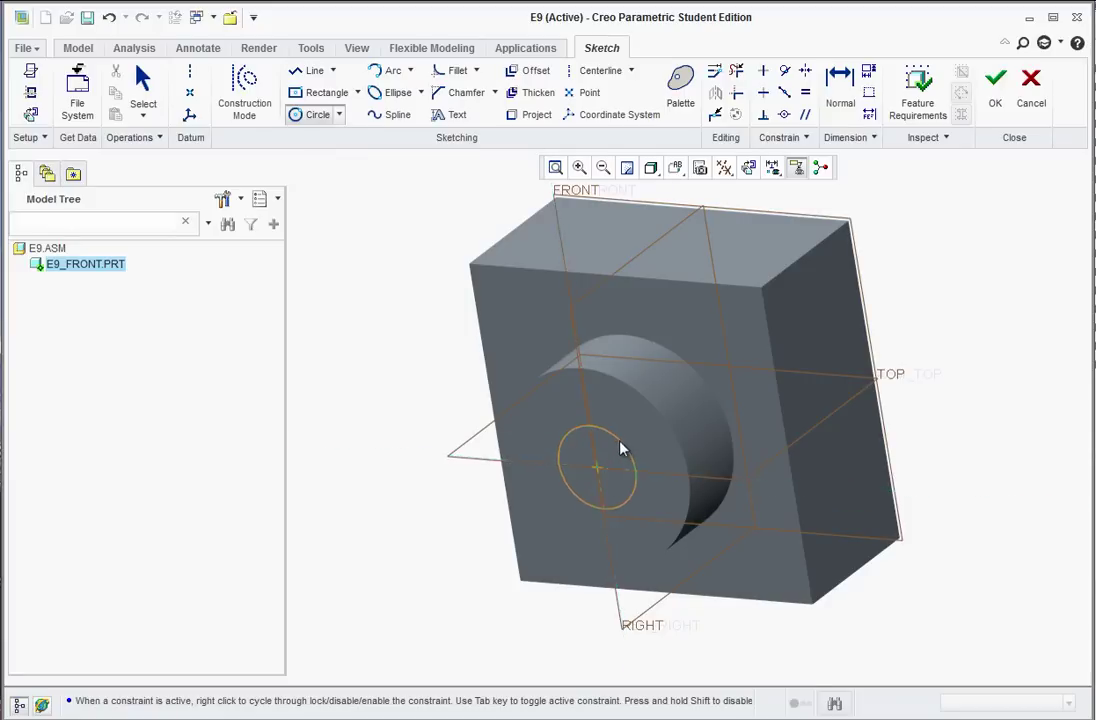
middle_click(448, 381)
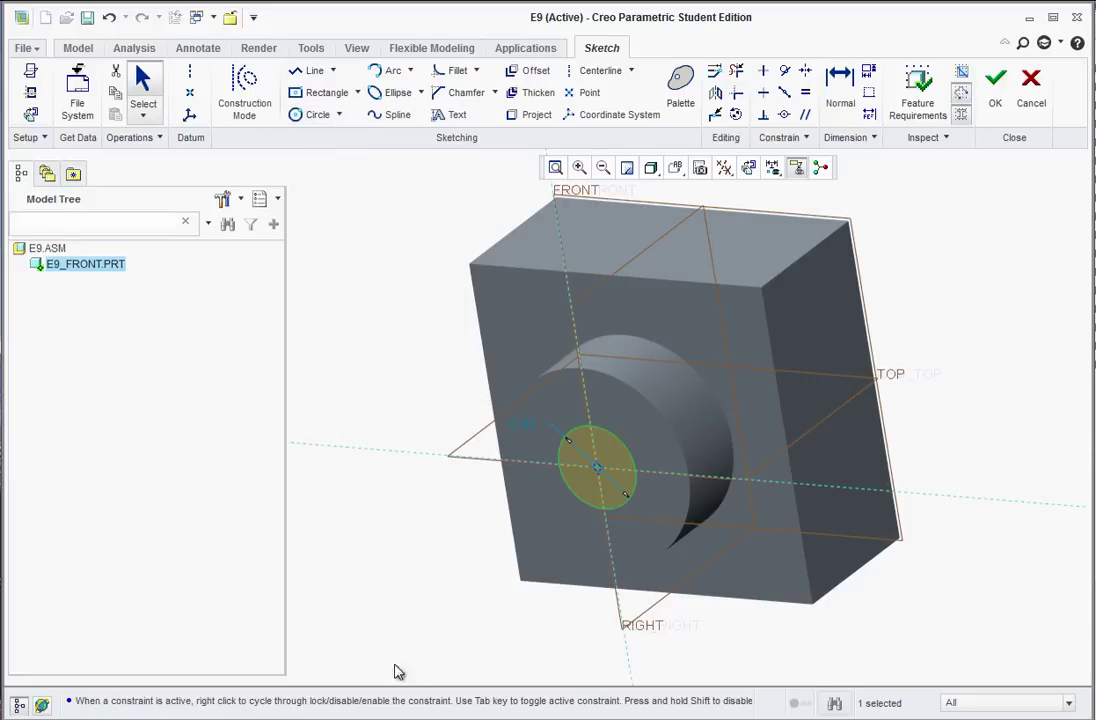
Consult the PDF drawing, set the small circle's diameter to 0.5, and finish the sketch
key("alt+Tab")
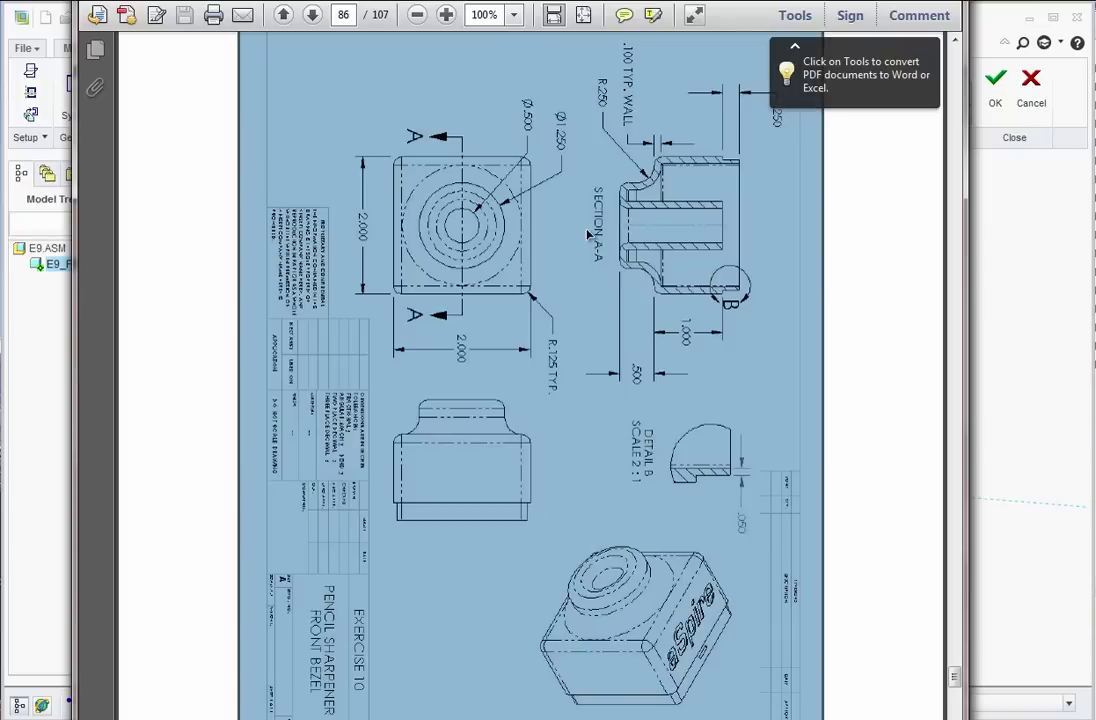
left_click(568, 294)
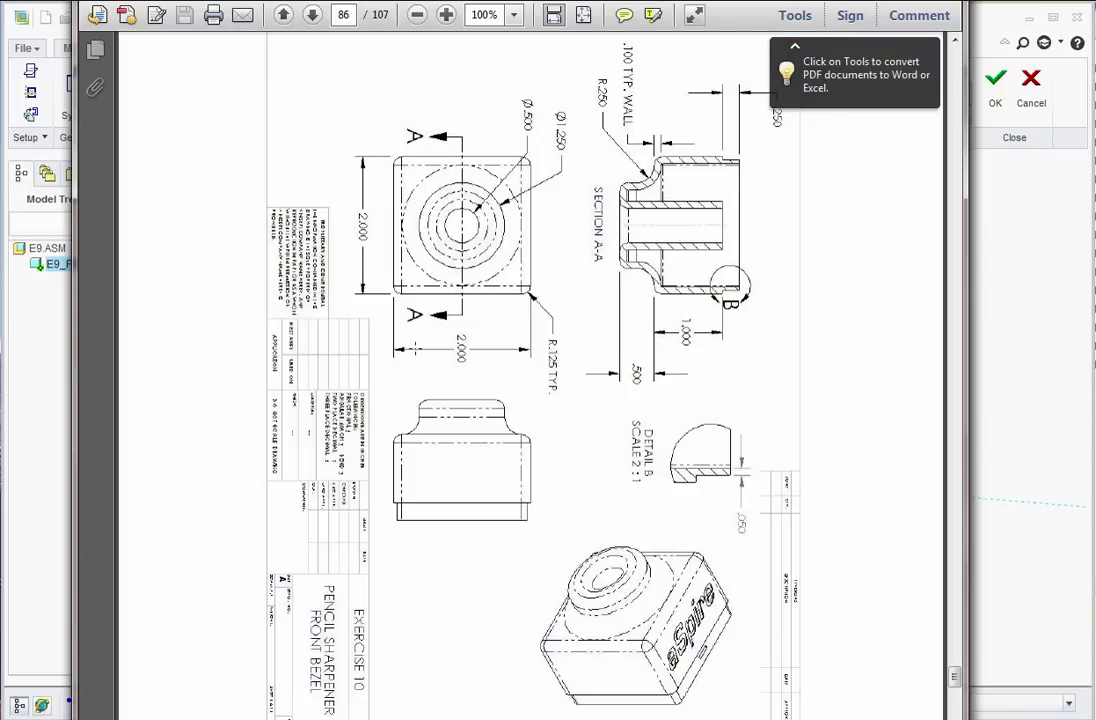
left_click(45, 516)
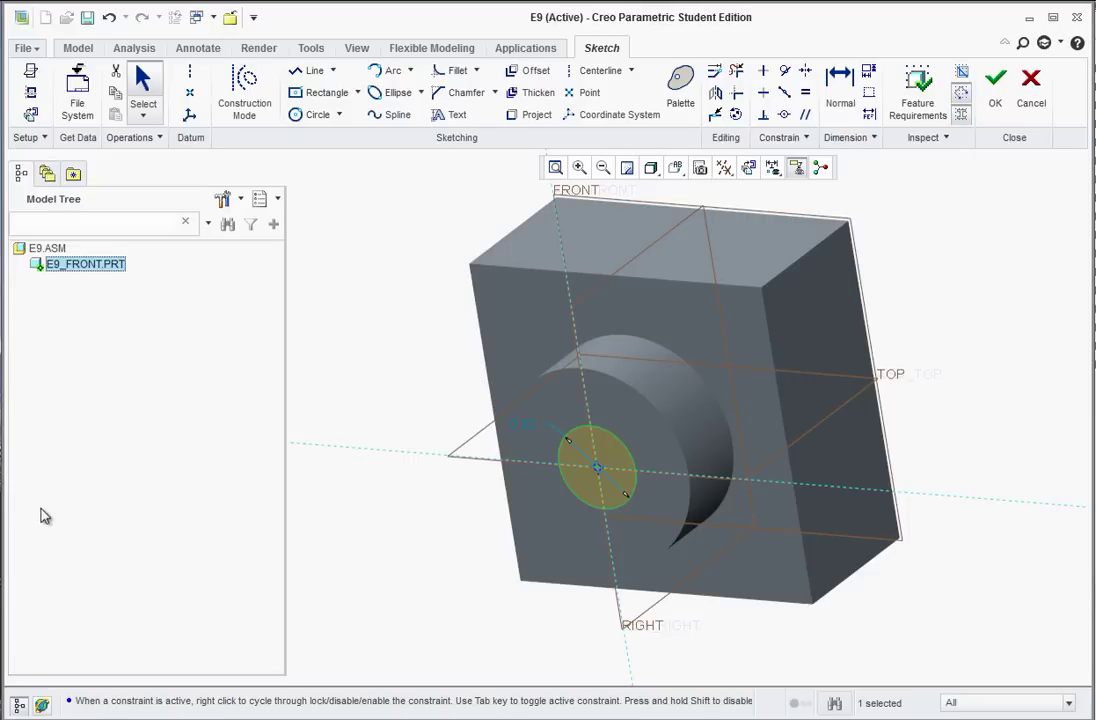
double_click(522, 424)
type("0.5")
key("Return")
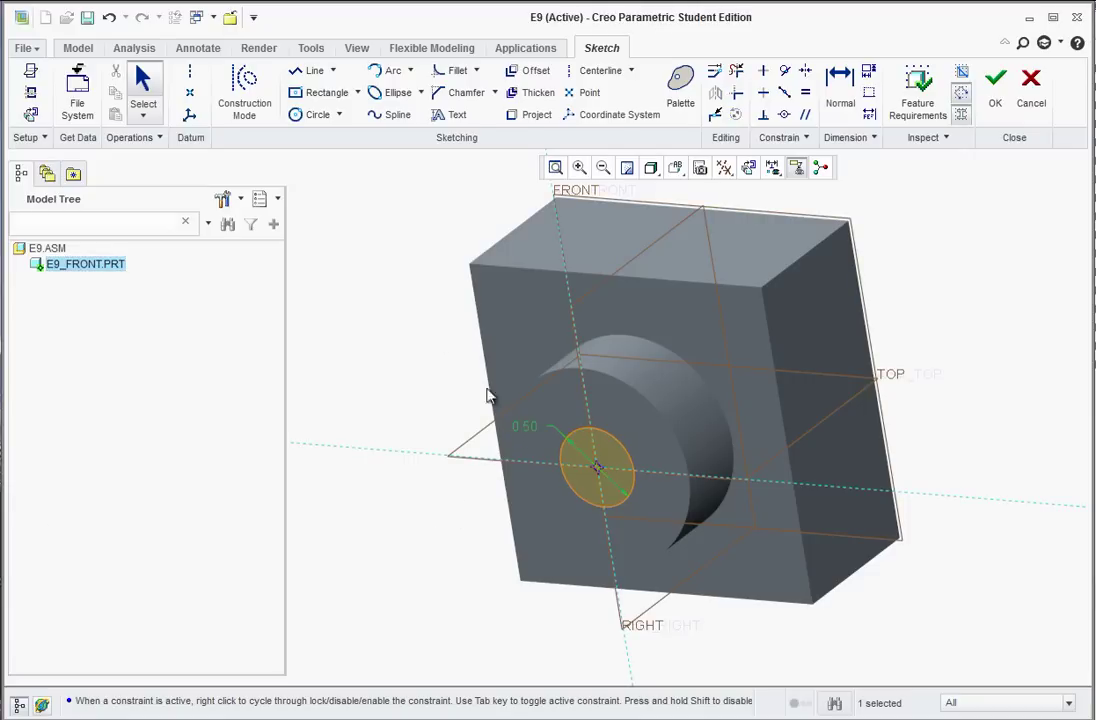
left_click(997, 95)
Extrude the 0.5 circle into the part as a material-removing cut with the Through All depth option
left_click(368, 90)
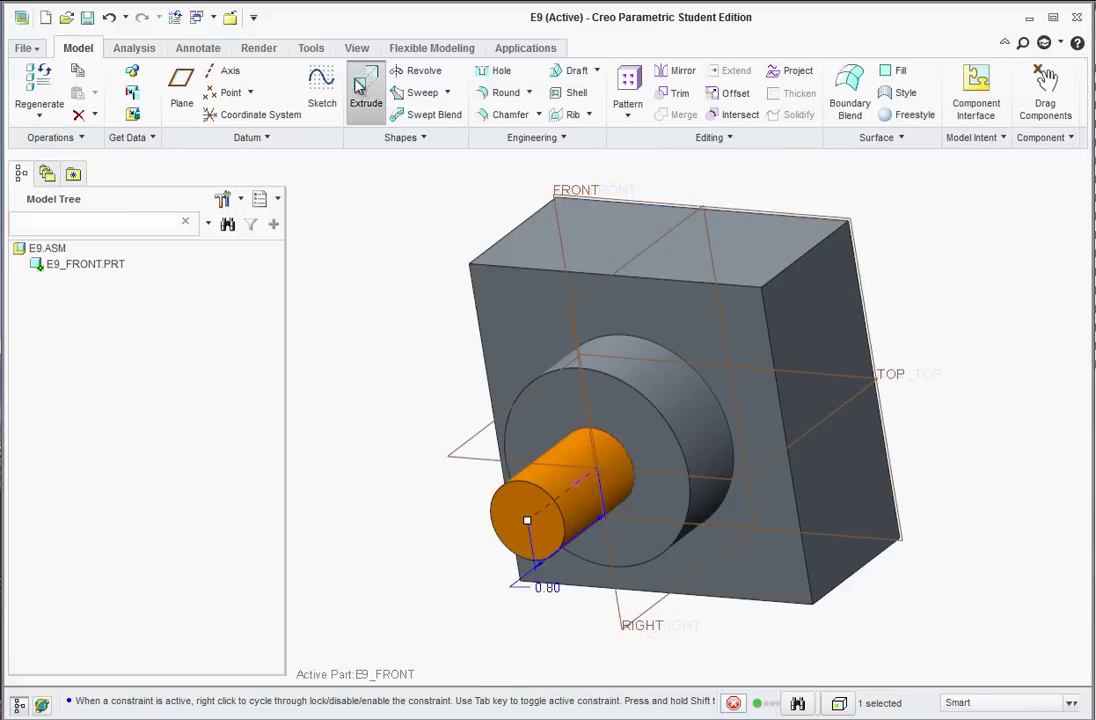
left_click_drag(530, 521, 701, 388)
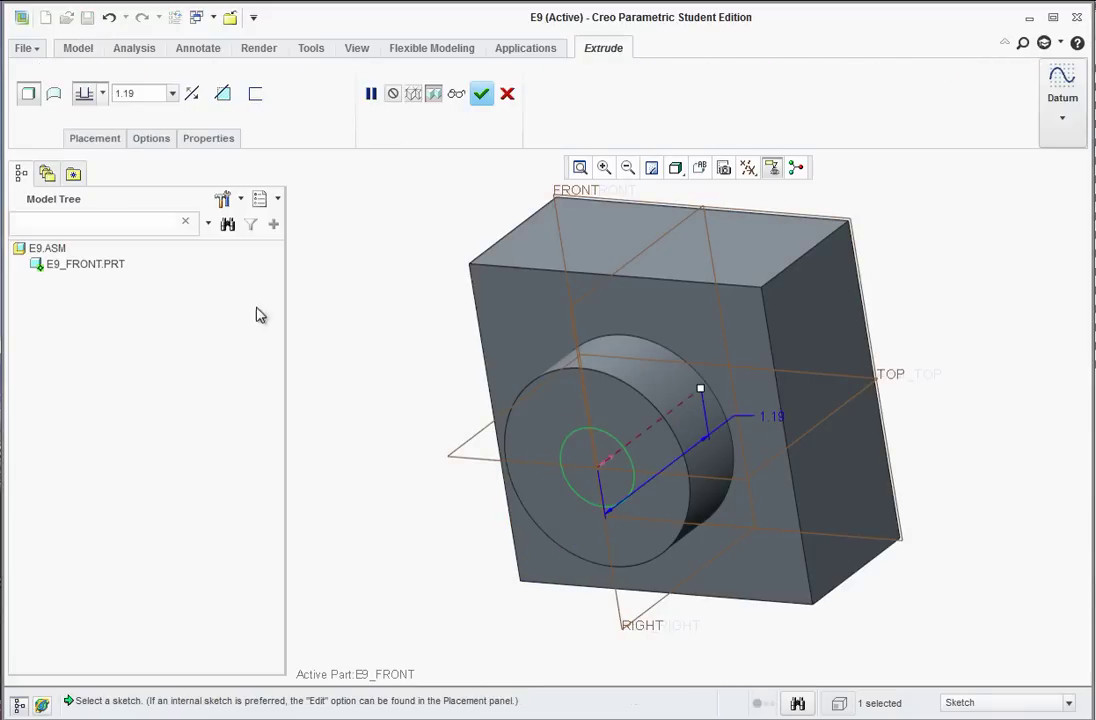
left_click(224, 95)
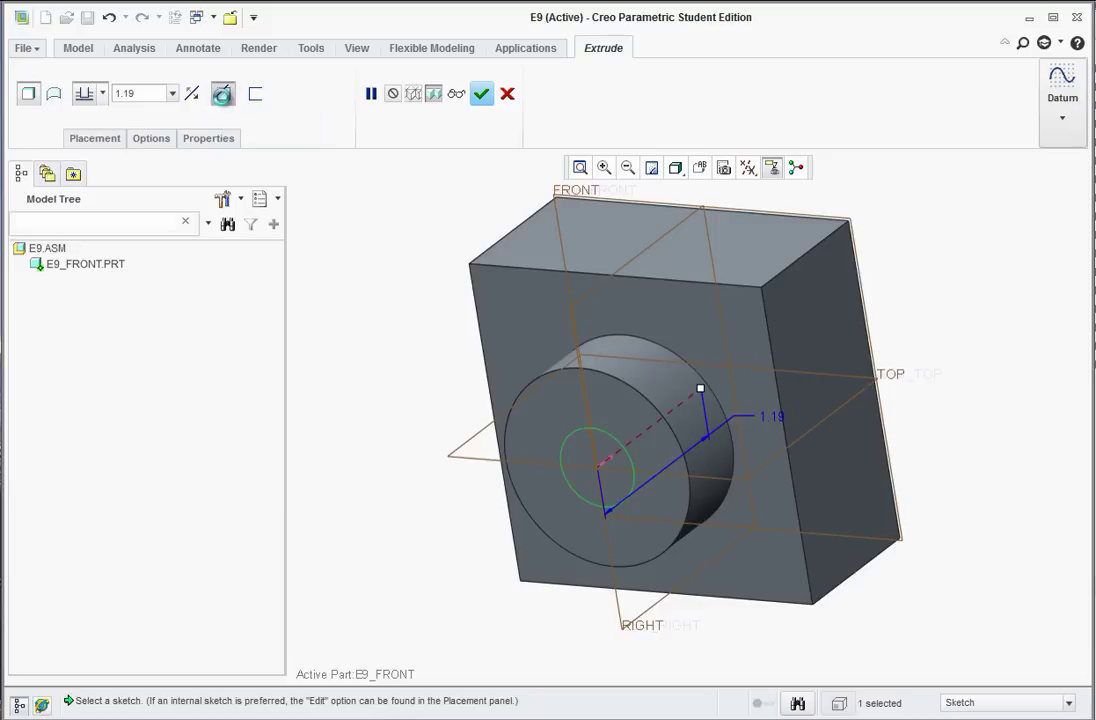
left_click(102, 94)
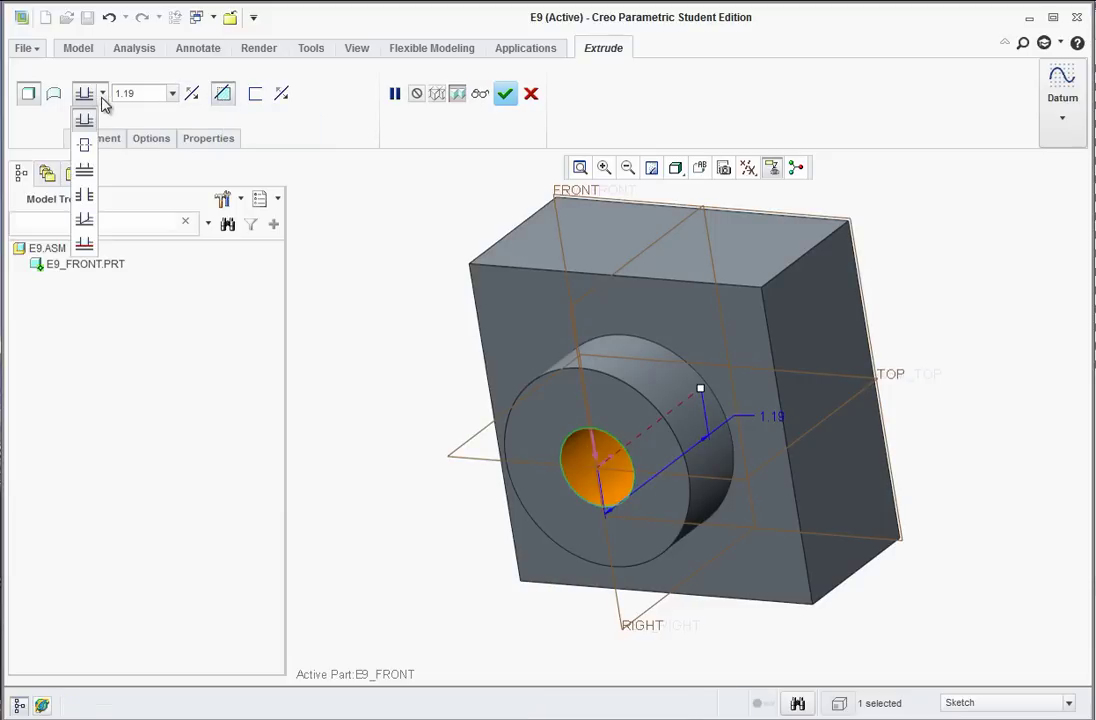
left_click(85, 196)
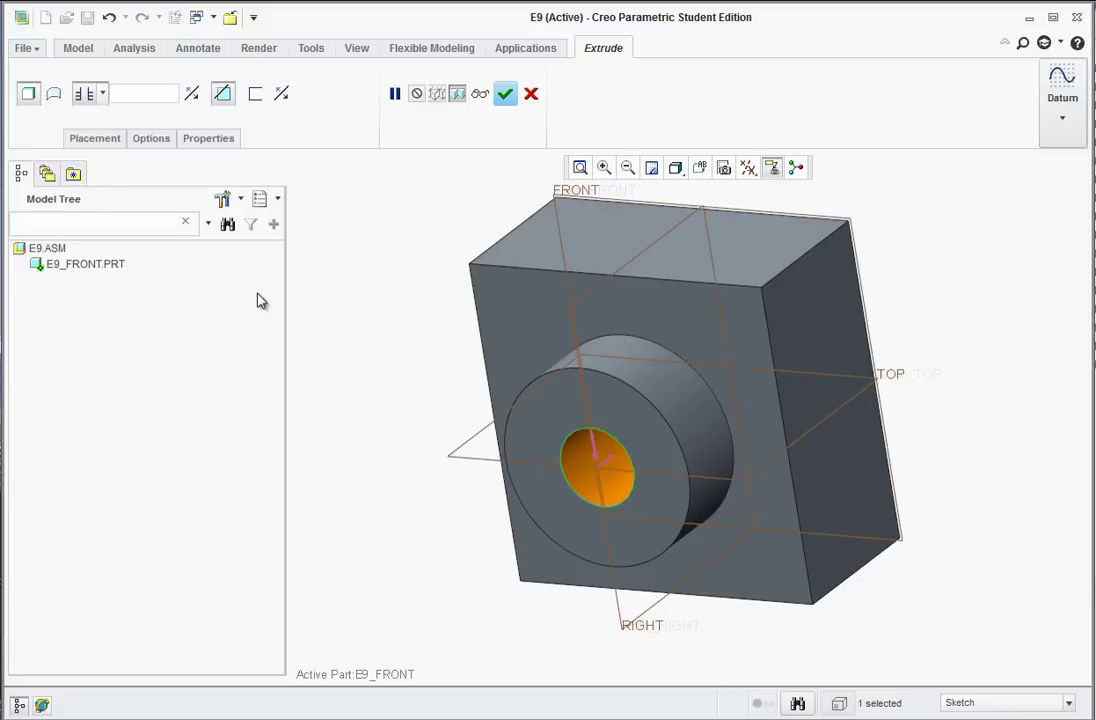
left_click(505, 93)
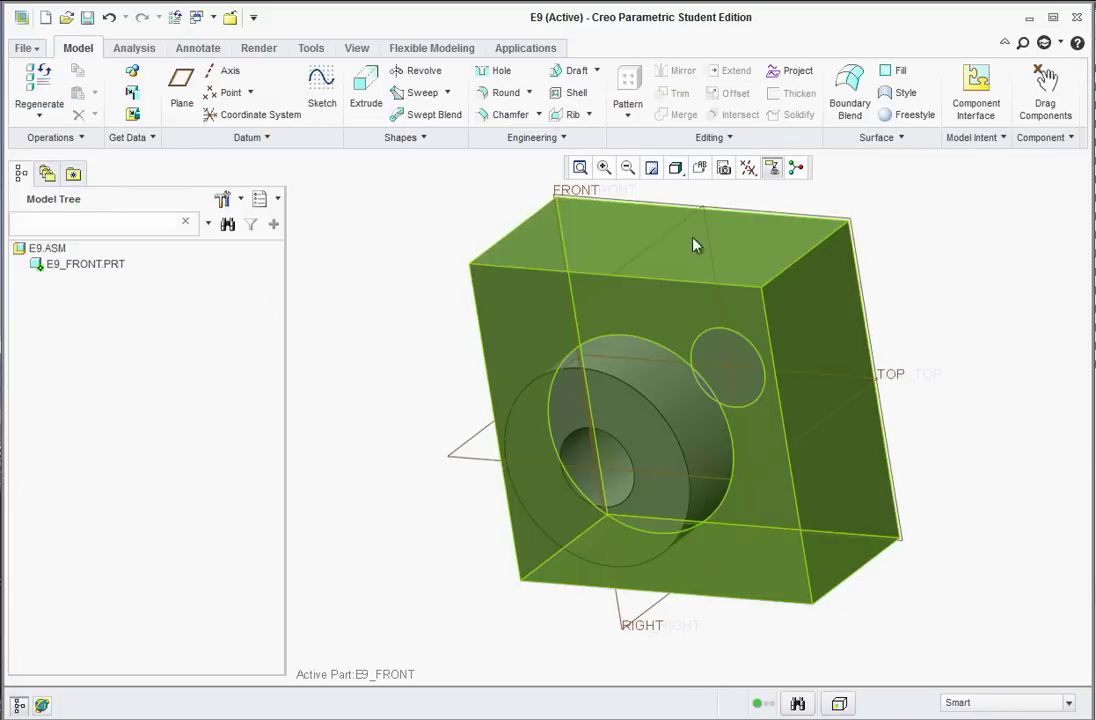
Turn off the datum plane display and switch to the PDF drawing of the front bezel to consult it
left_click(748, 167)
left_click(748, 289)
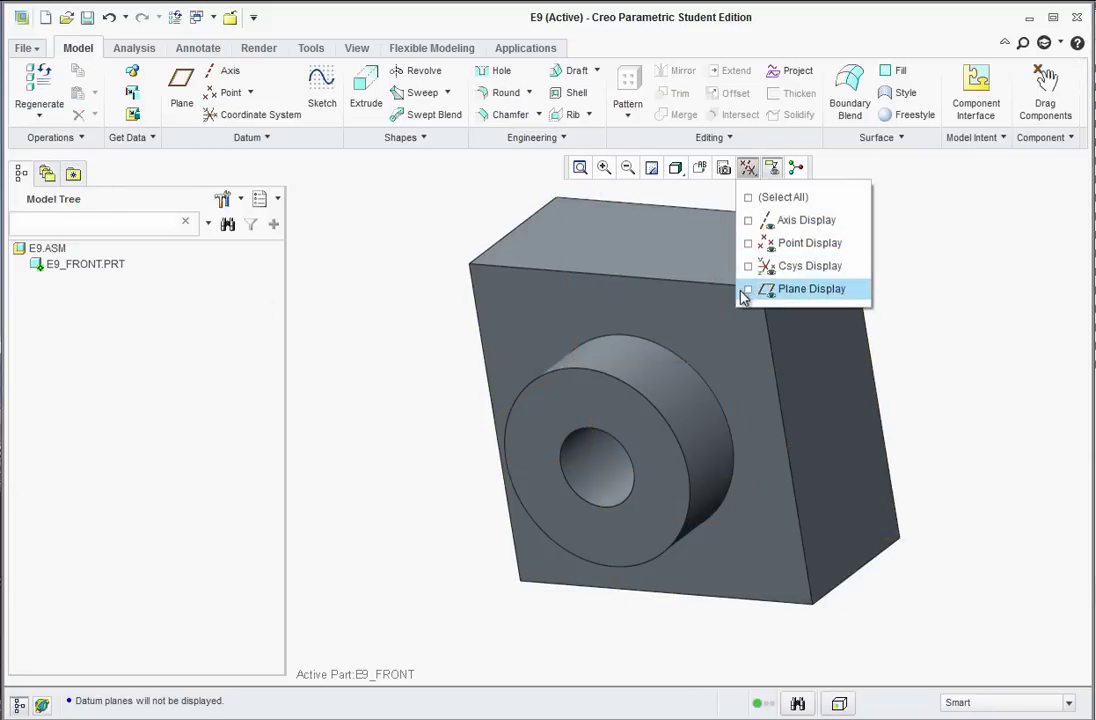
middle_click_drag(416, 364, 410, 318)
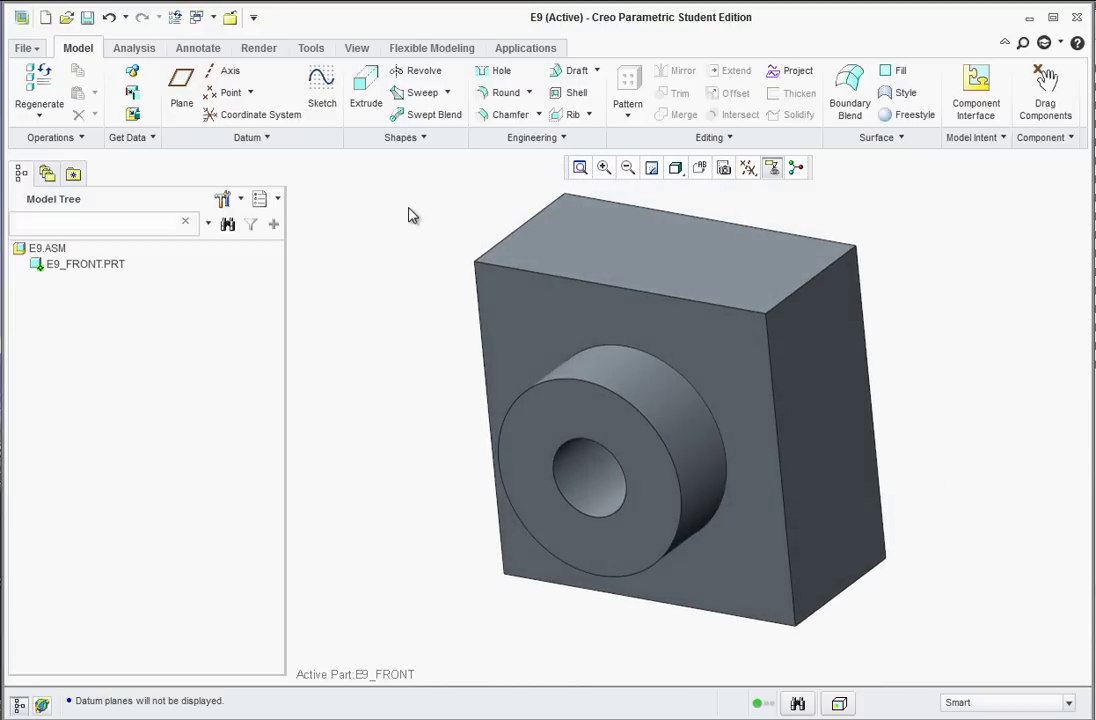
key("alt+Tab")
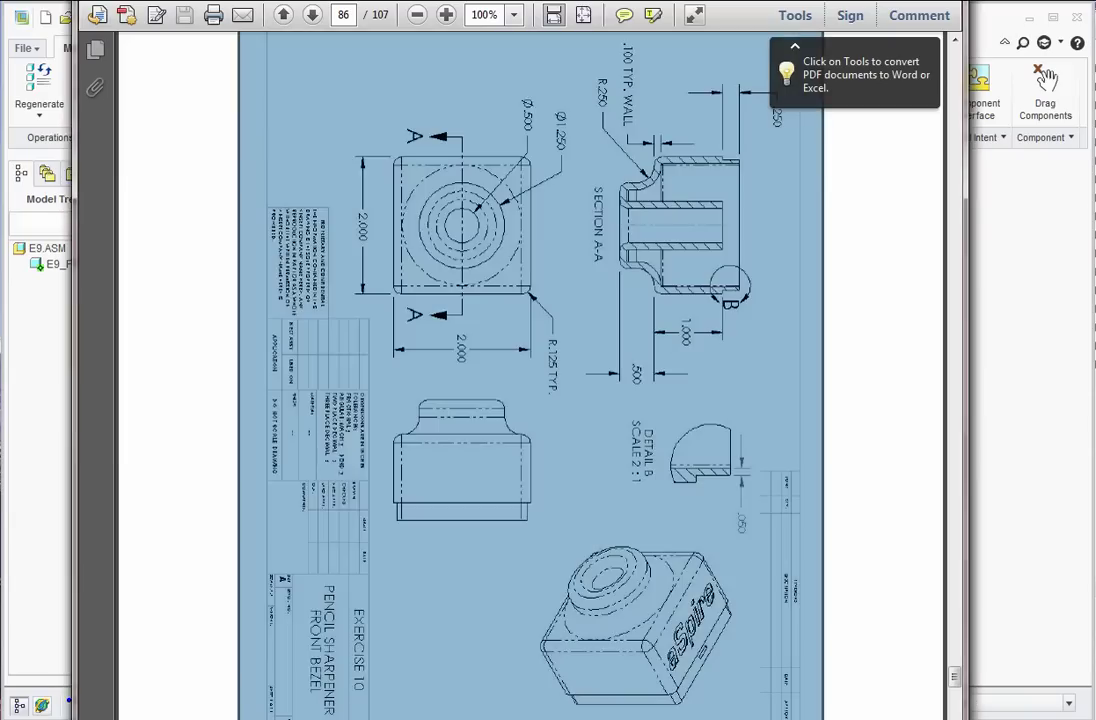
left_click(197, 544)
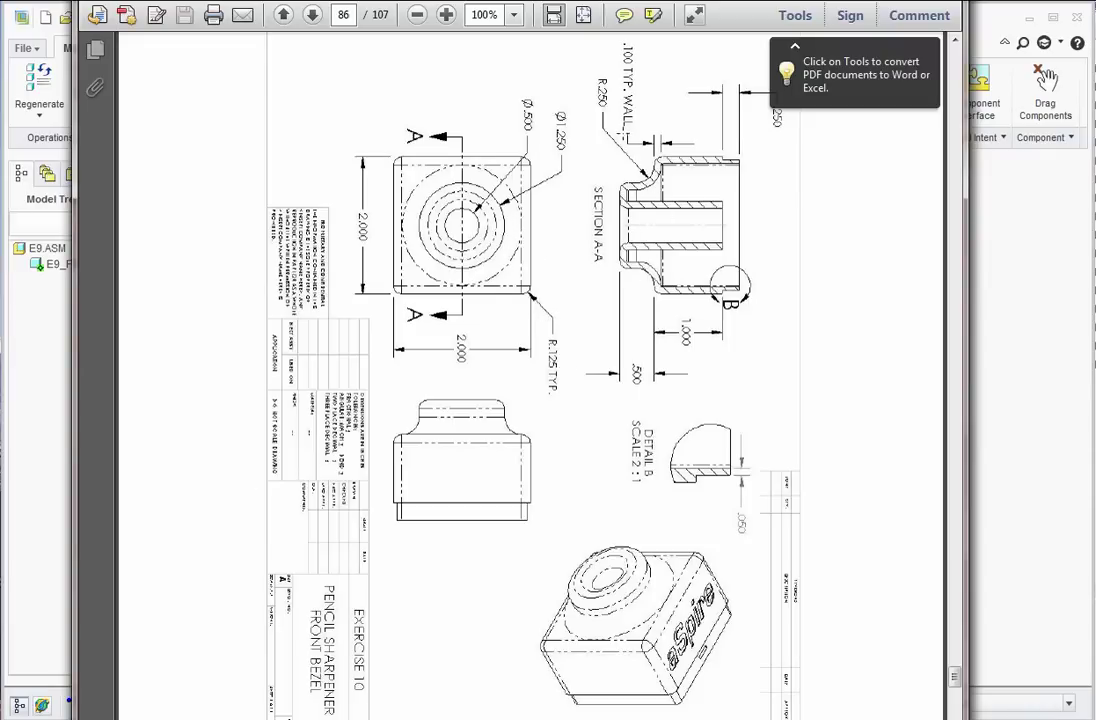
Return to Creo and round the edge where the round boss meets the block's front face with a 0.25 radius
left_click(44, 415)
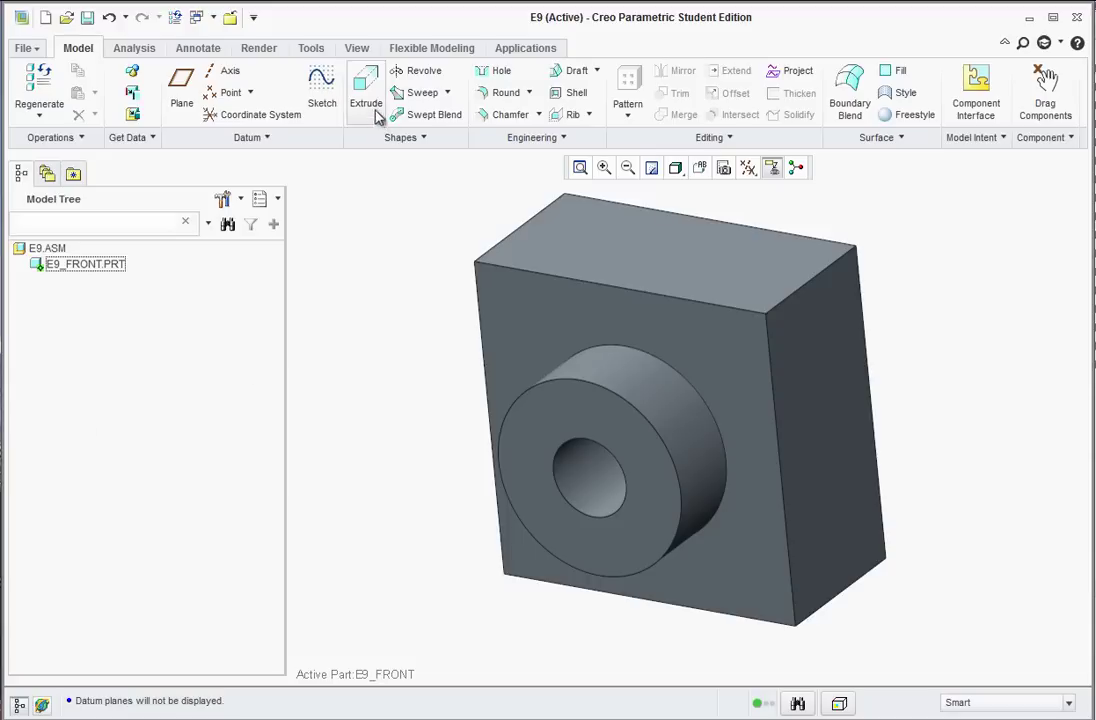
left_click(505, 93)
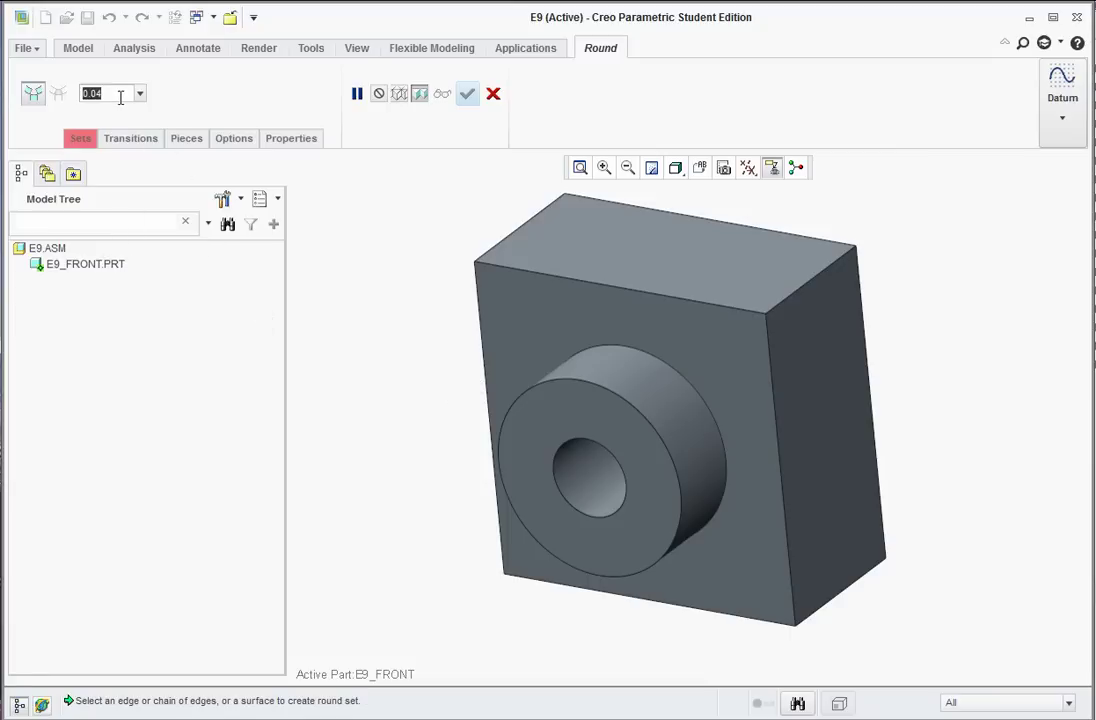
type("0.25")
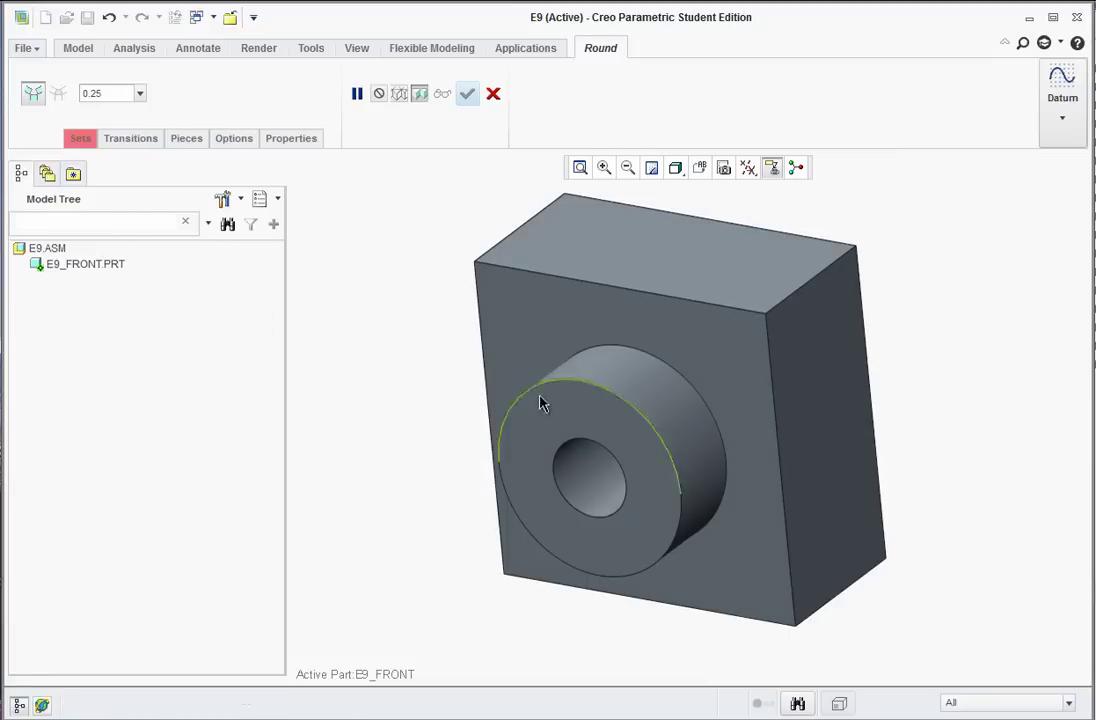
left_click(665, 366)
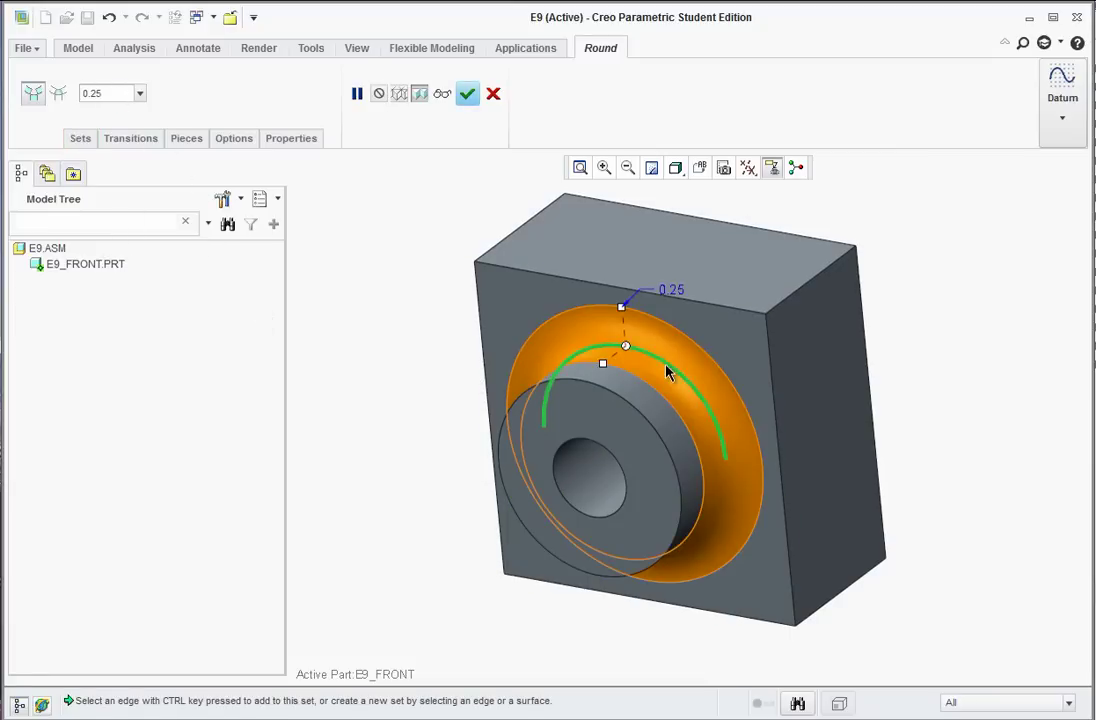
left_click(467, 93)
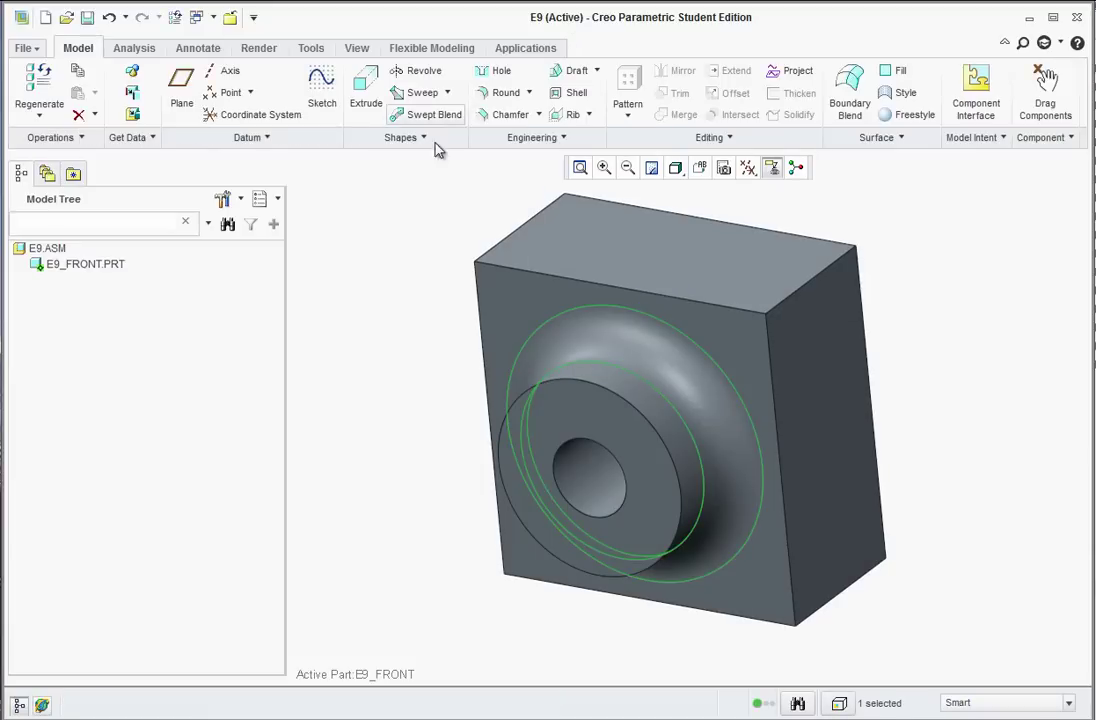
Start a 0.125 radius round on the hole's front edge and the boss's outer front edge
left_click(502, 92)
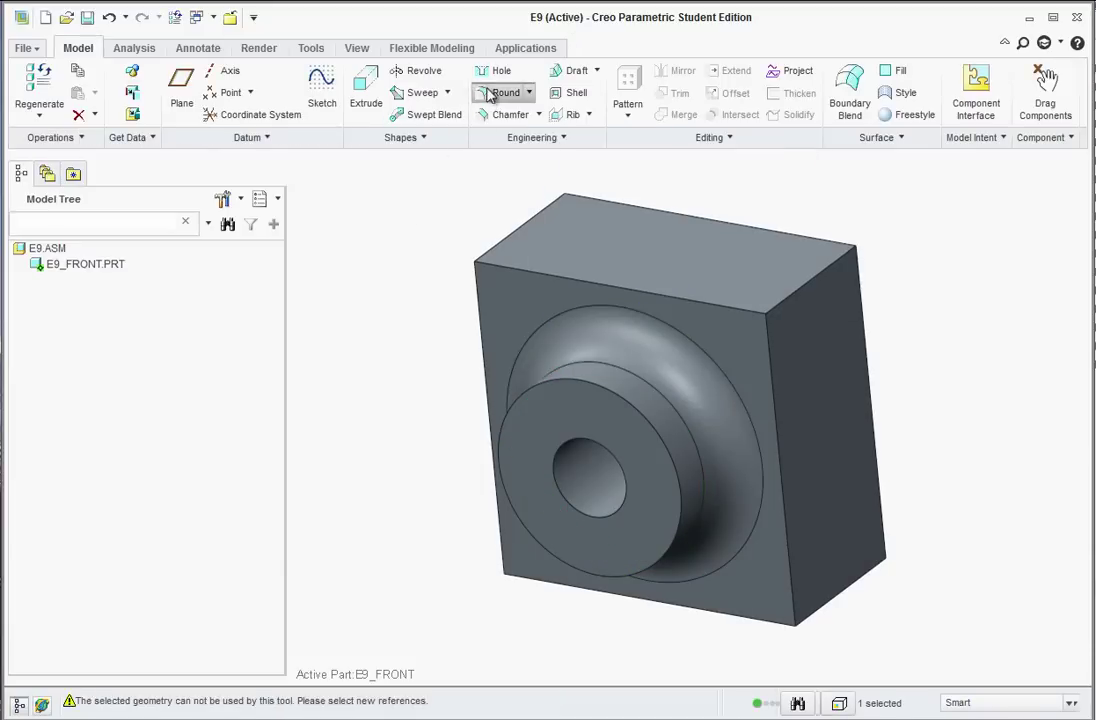
left_click(120, 95)
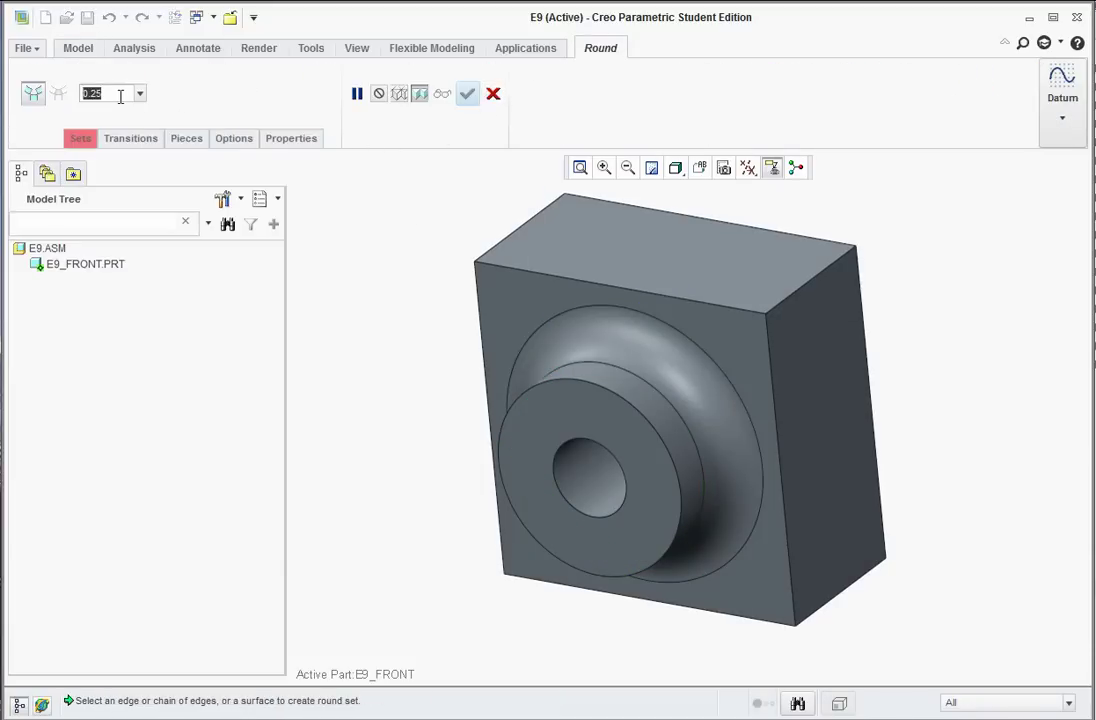
type("0.125")
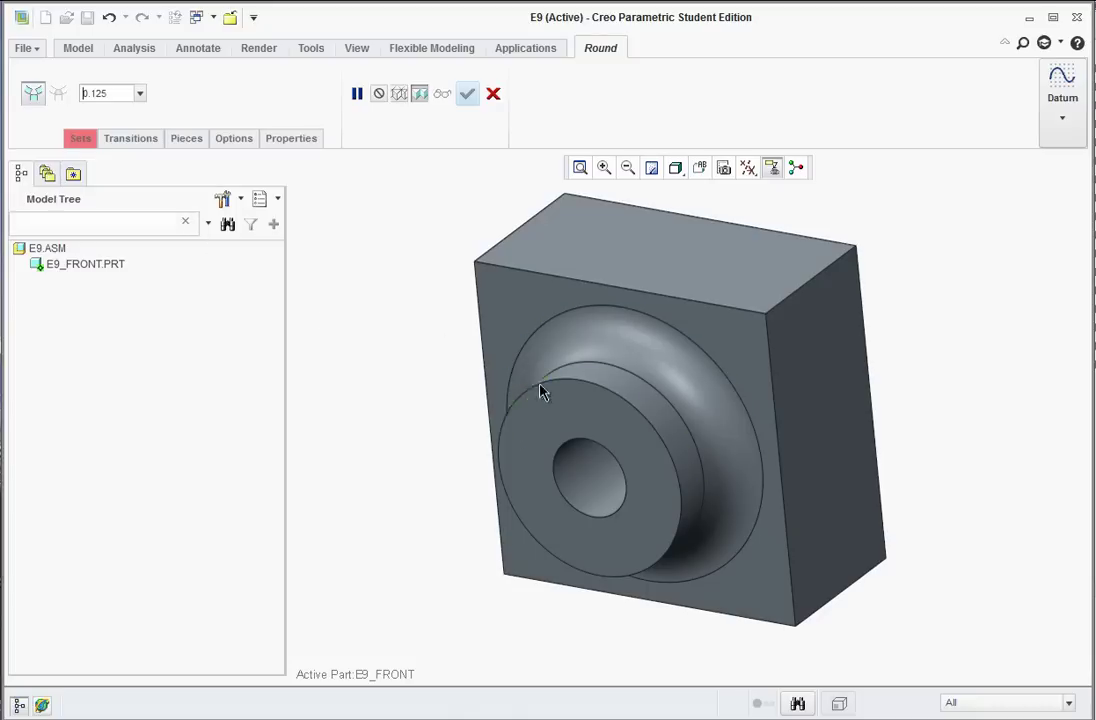
left_click(580, 441)
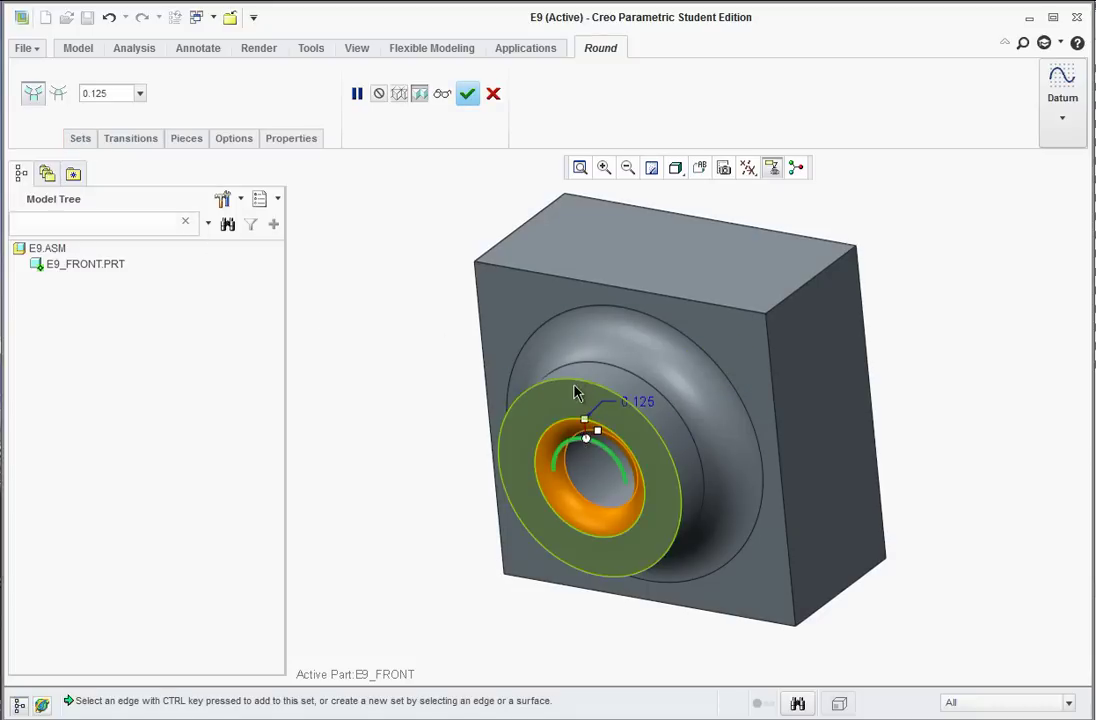
left_click(585, 395)
Add the block's four front-to-back corner edges to the 0.125 round
left_click(790, 292, "ctrl")
left_click(507, 245, "ctrl")
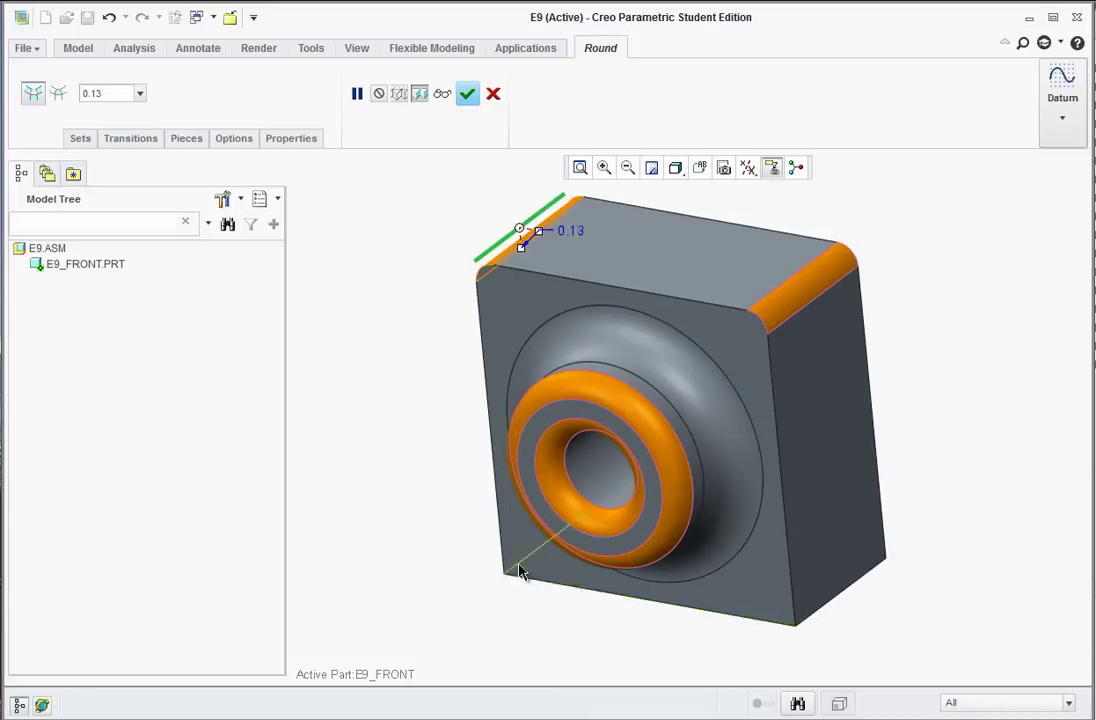
left_click(519, 568, "ctrl")
left_click(829, 606, "ctrl")
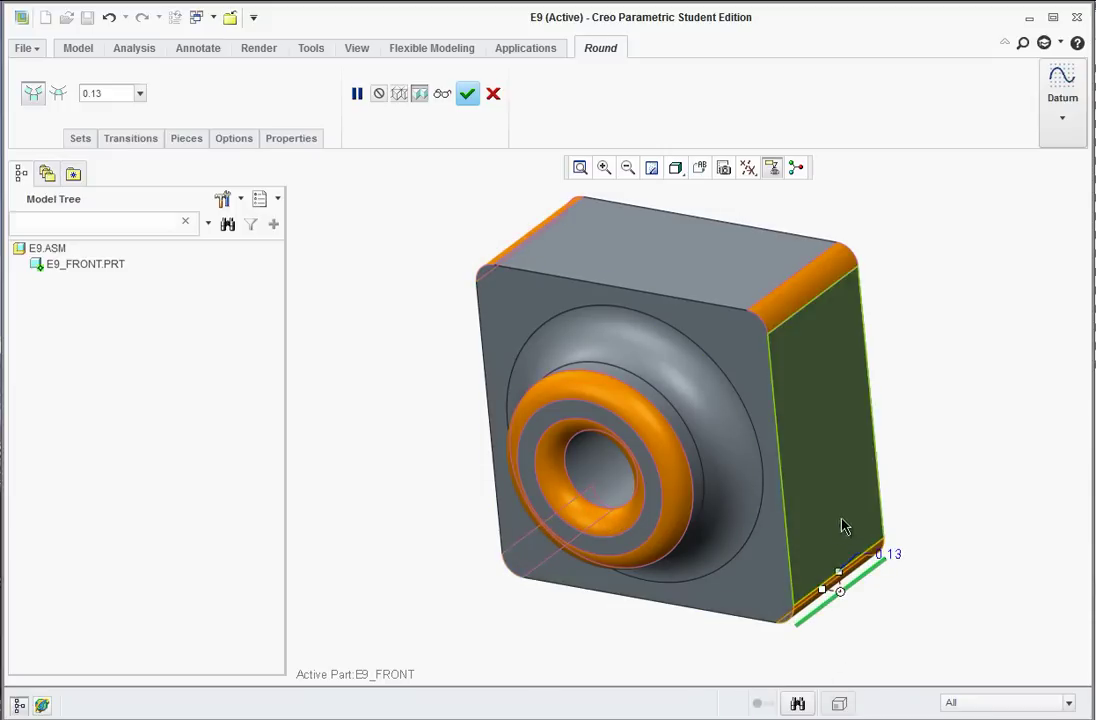
Include the four edges around the block's front face in the same round and complete the feature
left_click(776, 455, "ctrl")
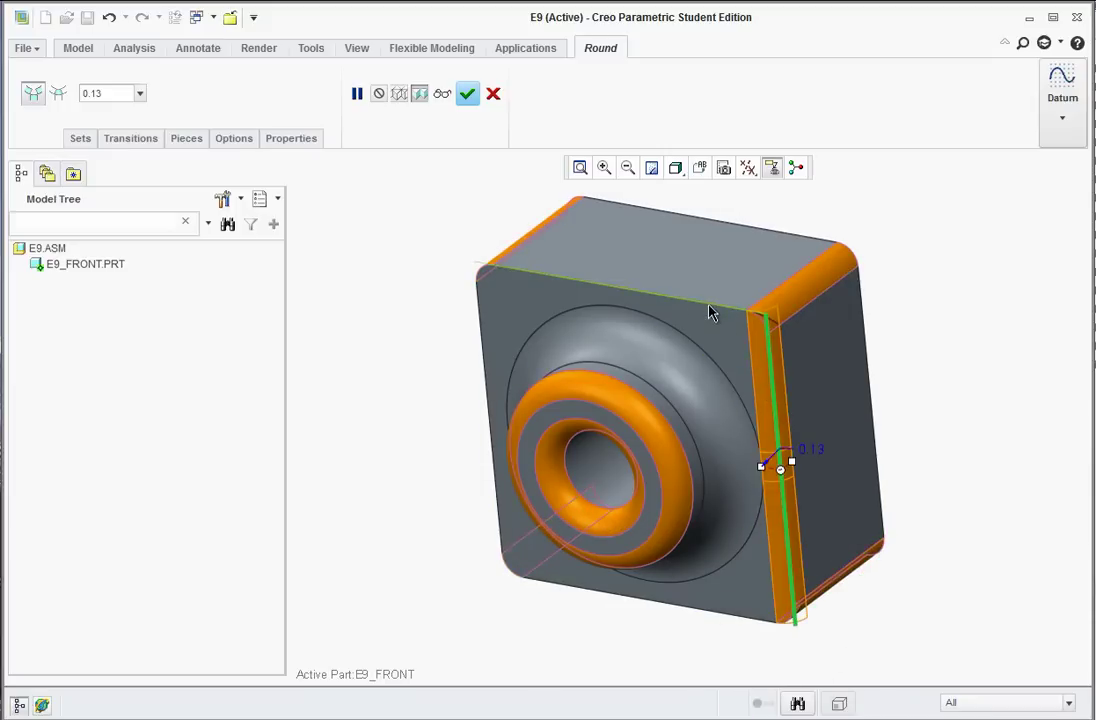
left_click(622, 290, "ctrl")
left_click(481, 345, "ctrl")
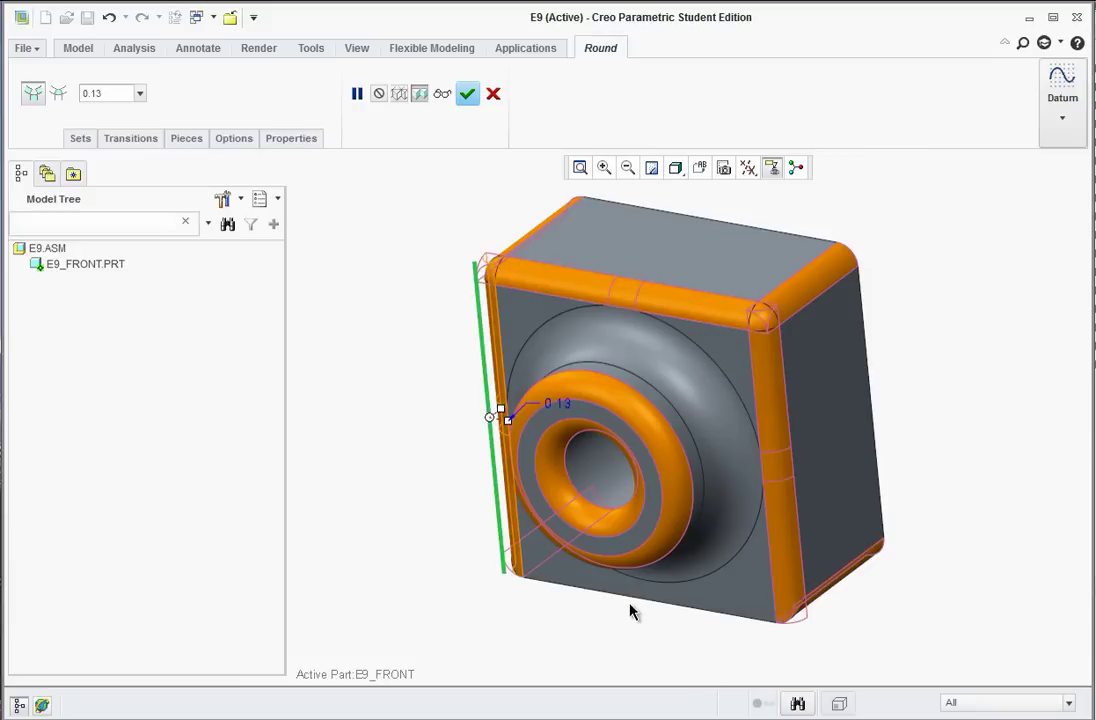
left_click(632, 597, "ctrl")
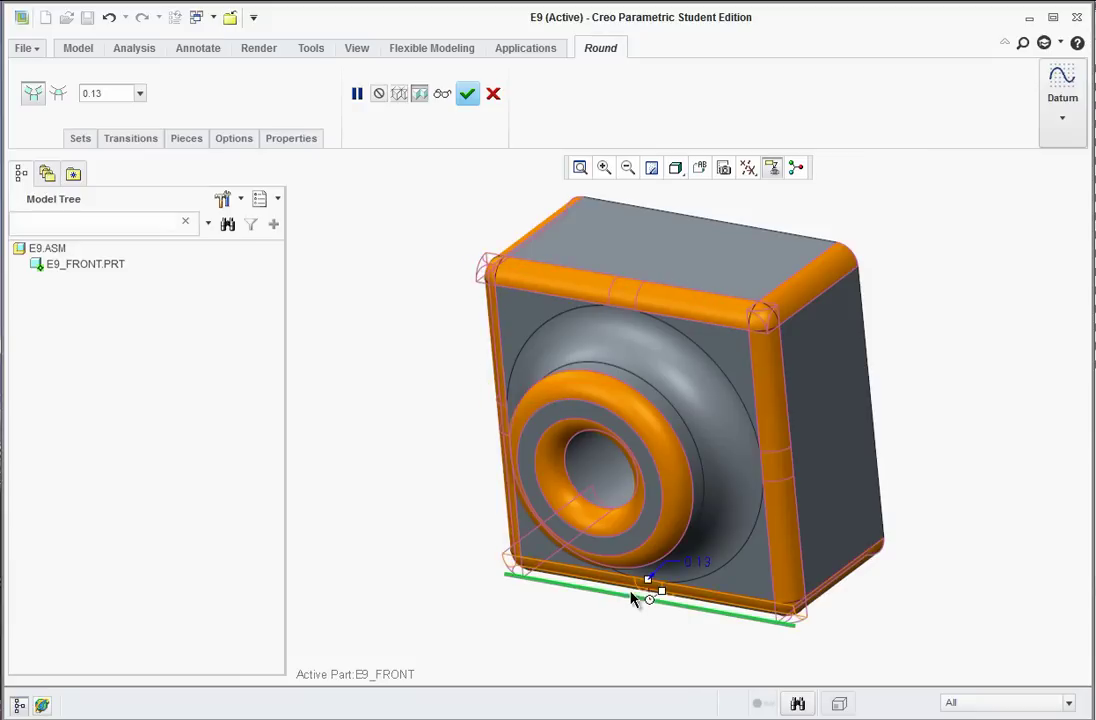
left_click(467, 95)
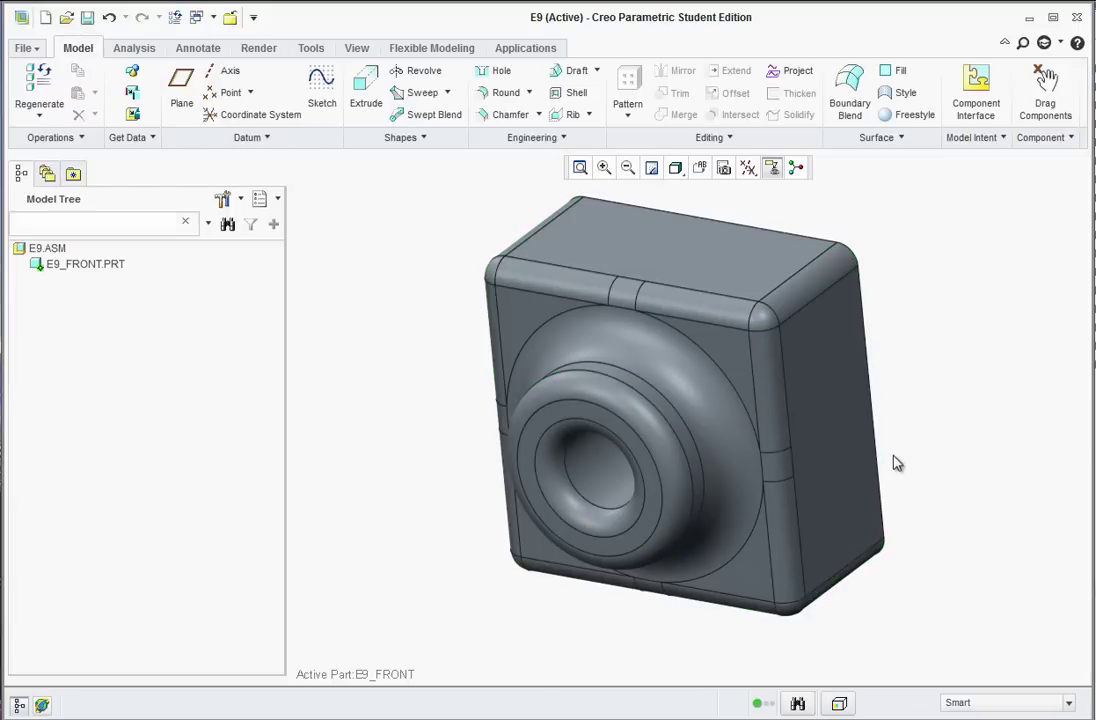
Shell the part with the drawing's 0.1 wall thickness, removing the flat back face around the hole
middle_click_drag(940, 424, 819, 460)
scroll(960, 450, "down", 3)
scroll(1000, 440, "up", 3)
scroll(940, 452, "down", 2)
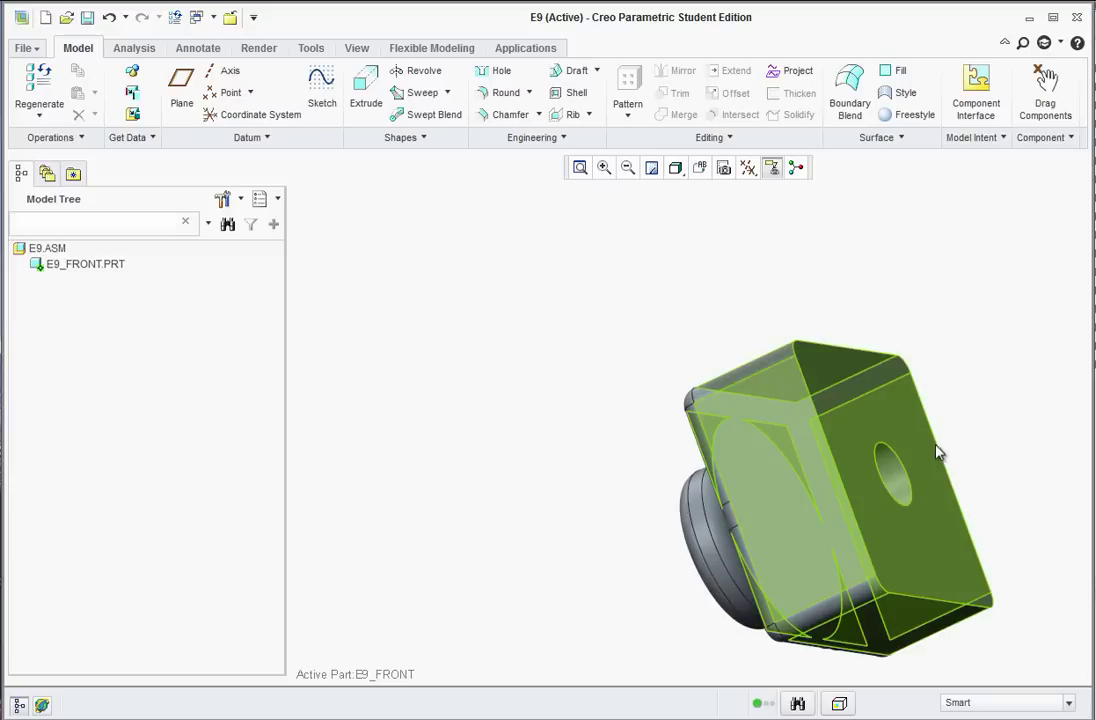
middle_click_drag(925, 448, 840, 399)
left_click(568, 92)
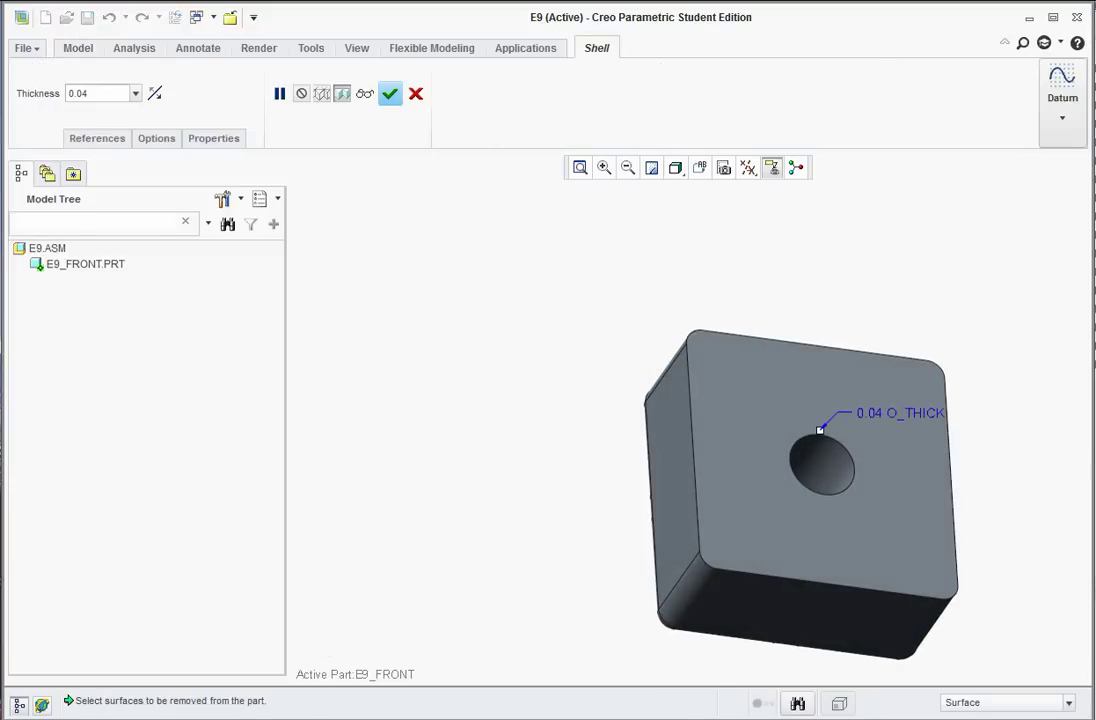
key("alt+Tab")
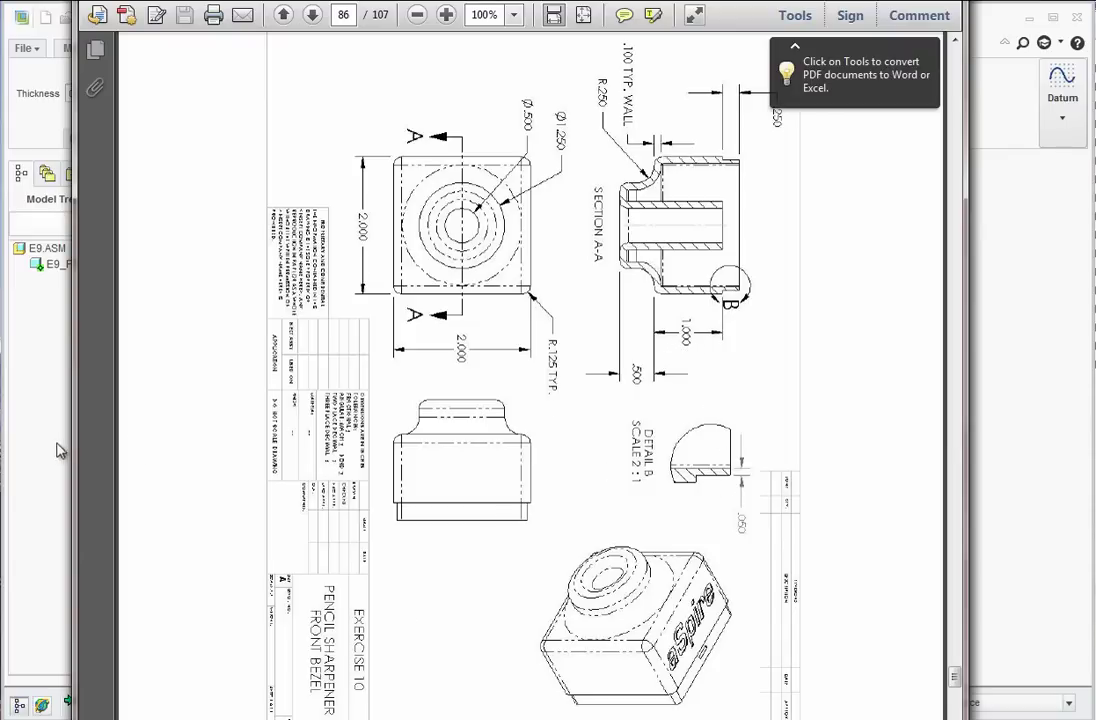
key("alt+Tab")
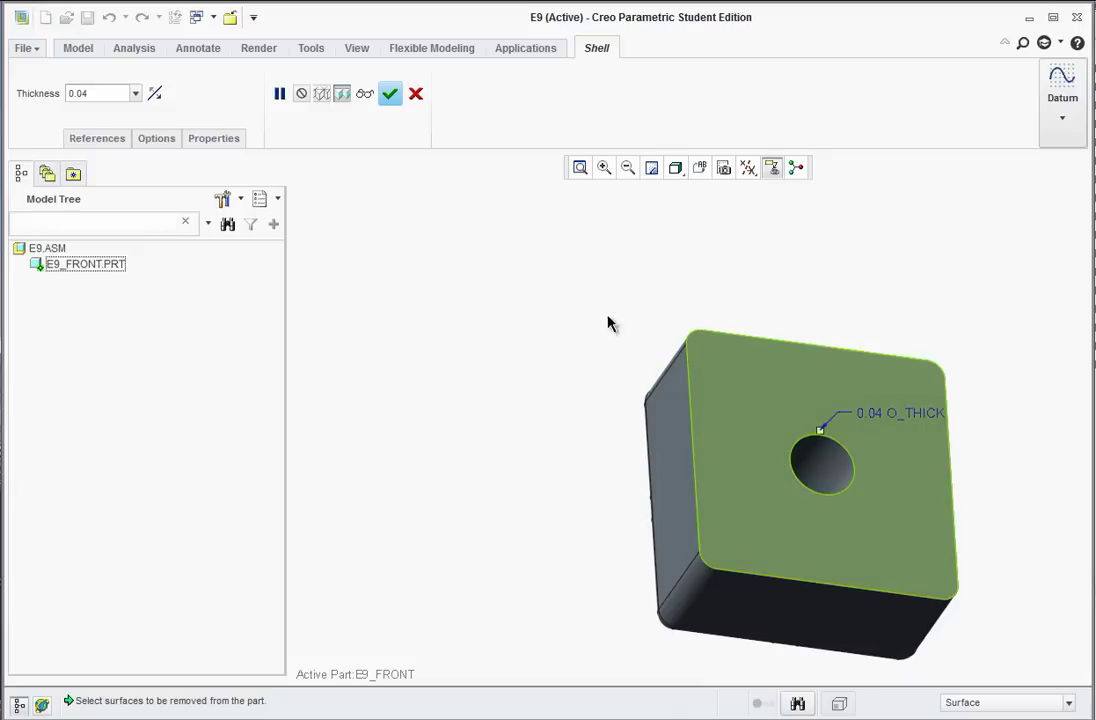
double_click(106, 93)
type("0.1")
key("Return")
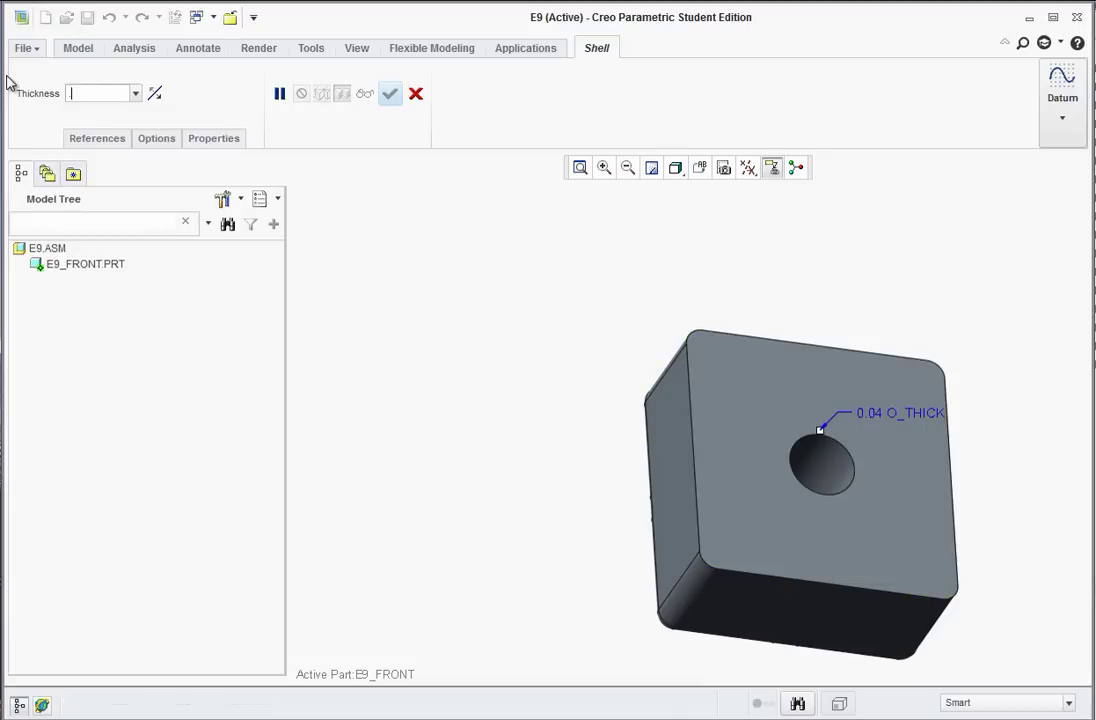
left_click(741, 426)
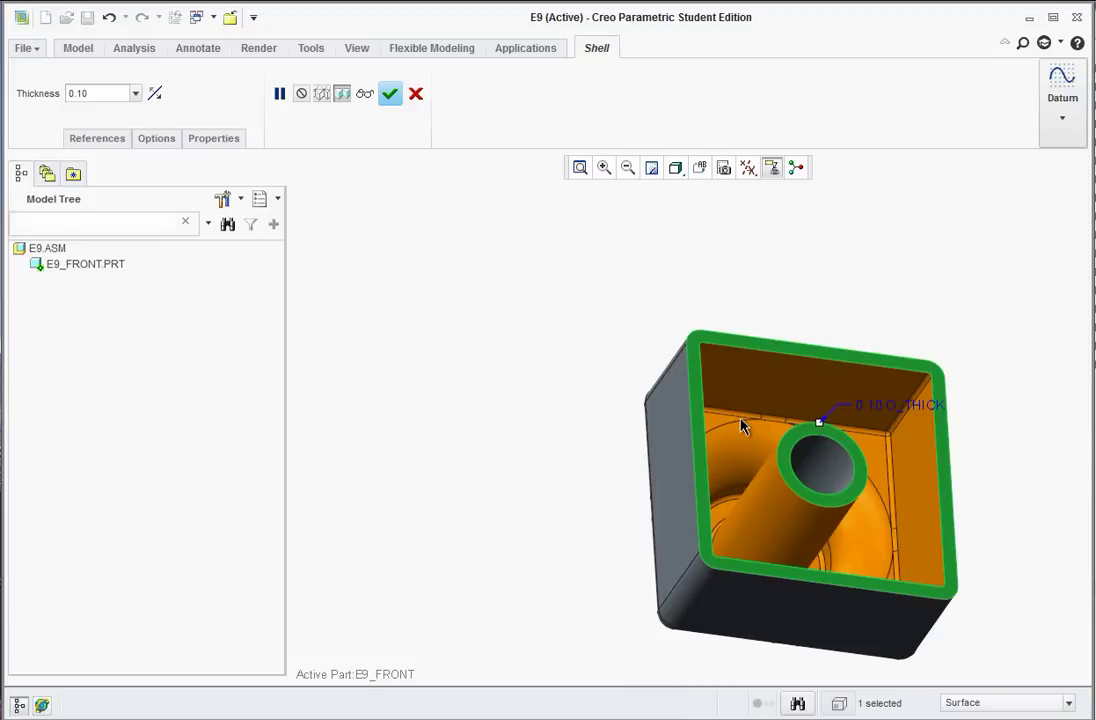
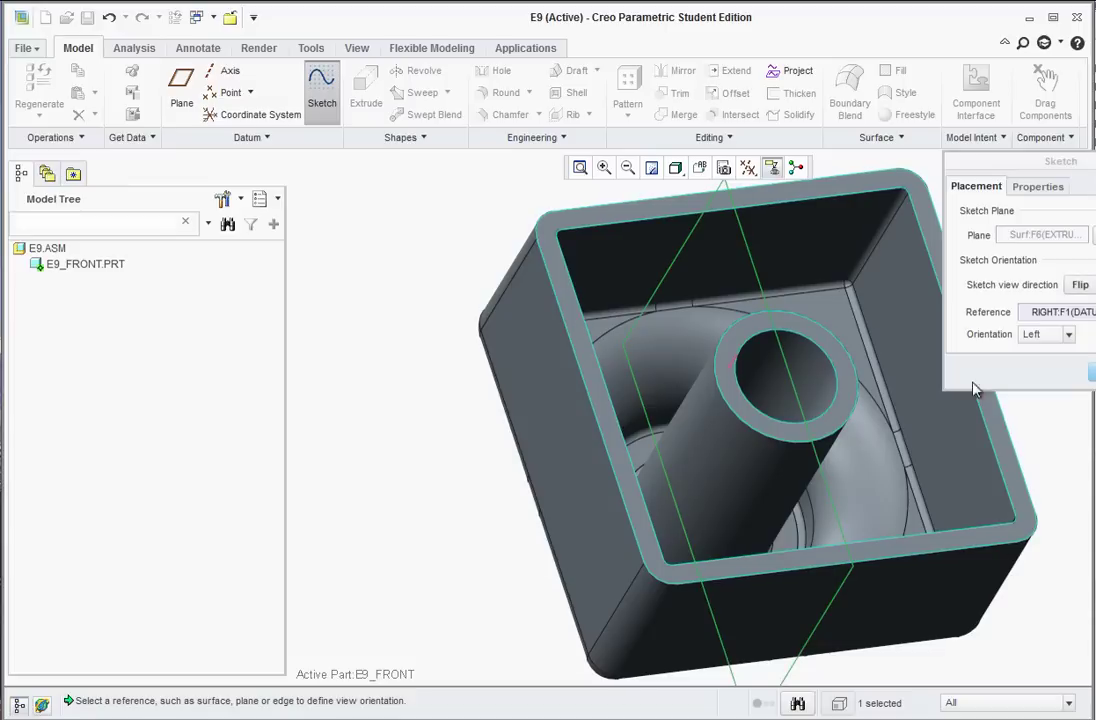
Open a sketch on the shelled part's rim face and choose adjoining inner rim edges to project as a chain
key("Return")
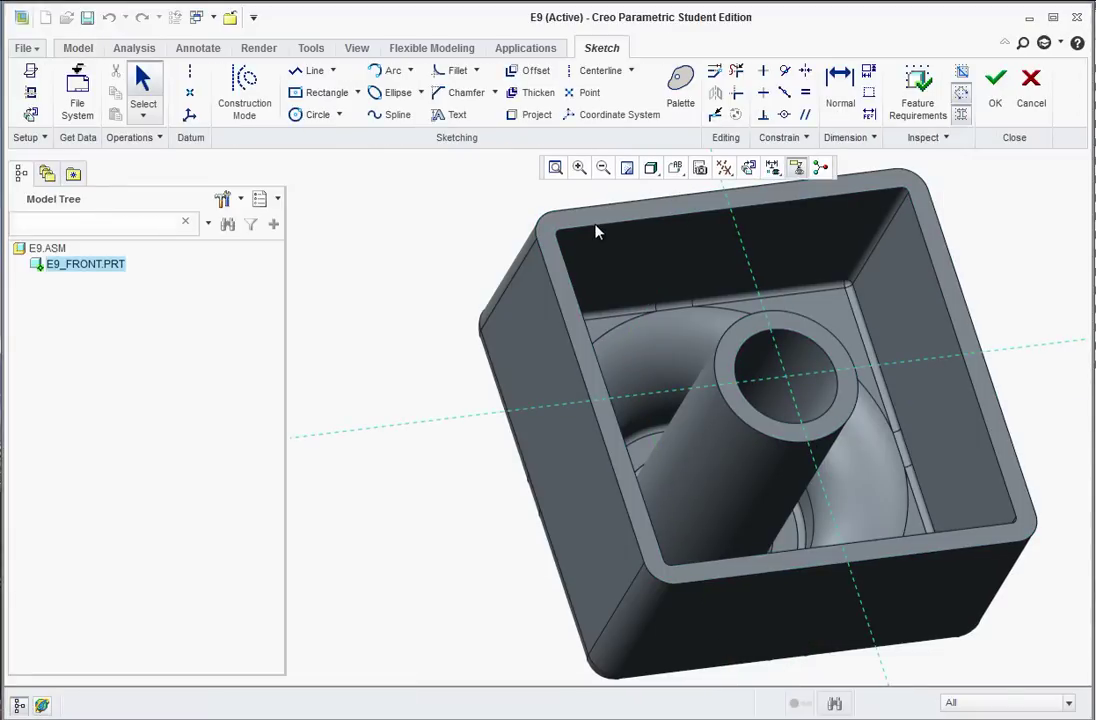
left_click(515, 117)
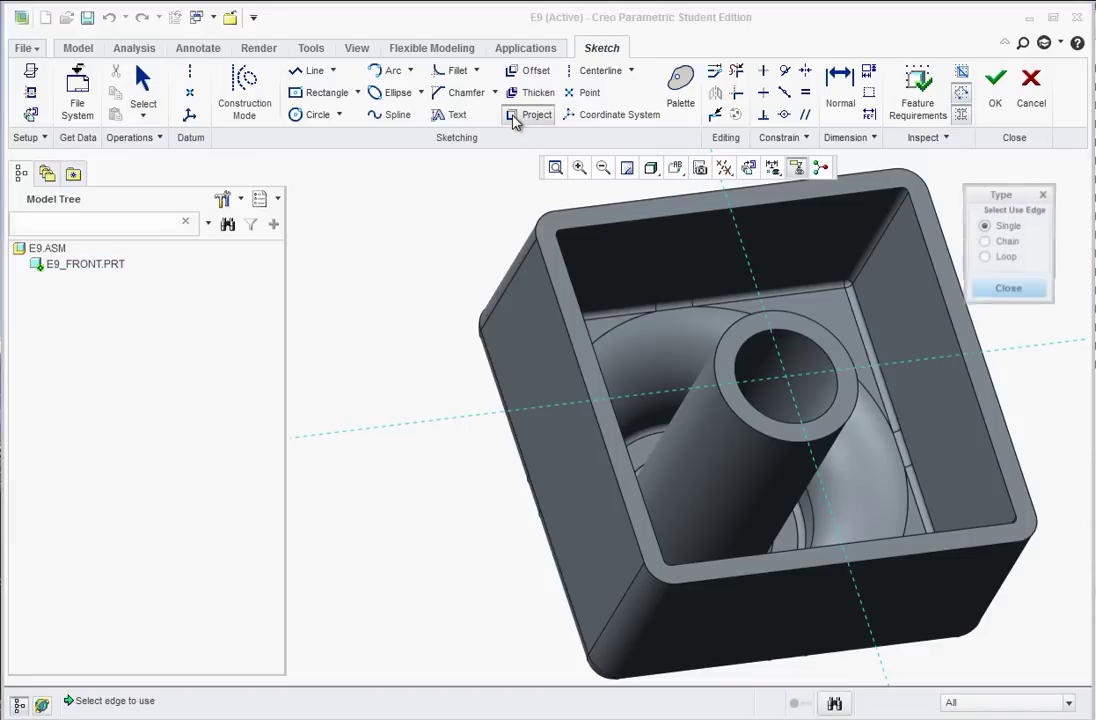
left_click(985, 242)
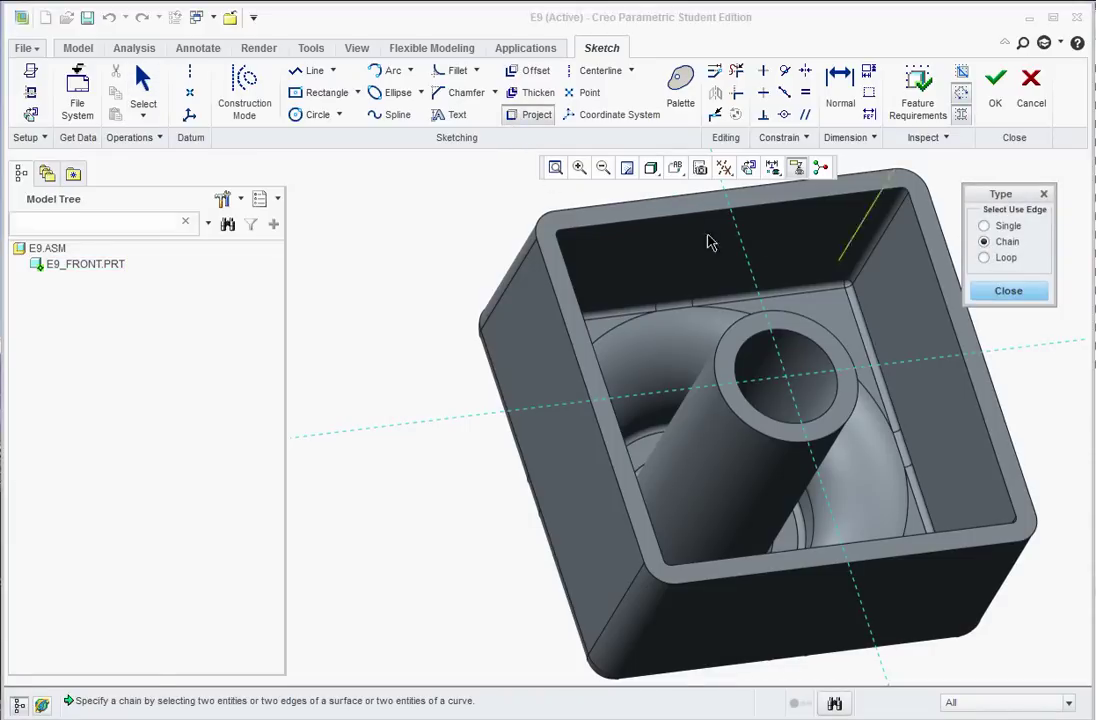
left_click(593, 236)
scroll(562, 248, "up", 3)
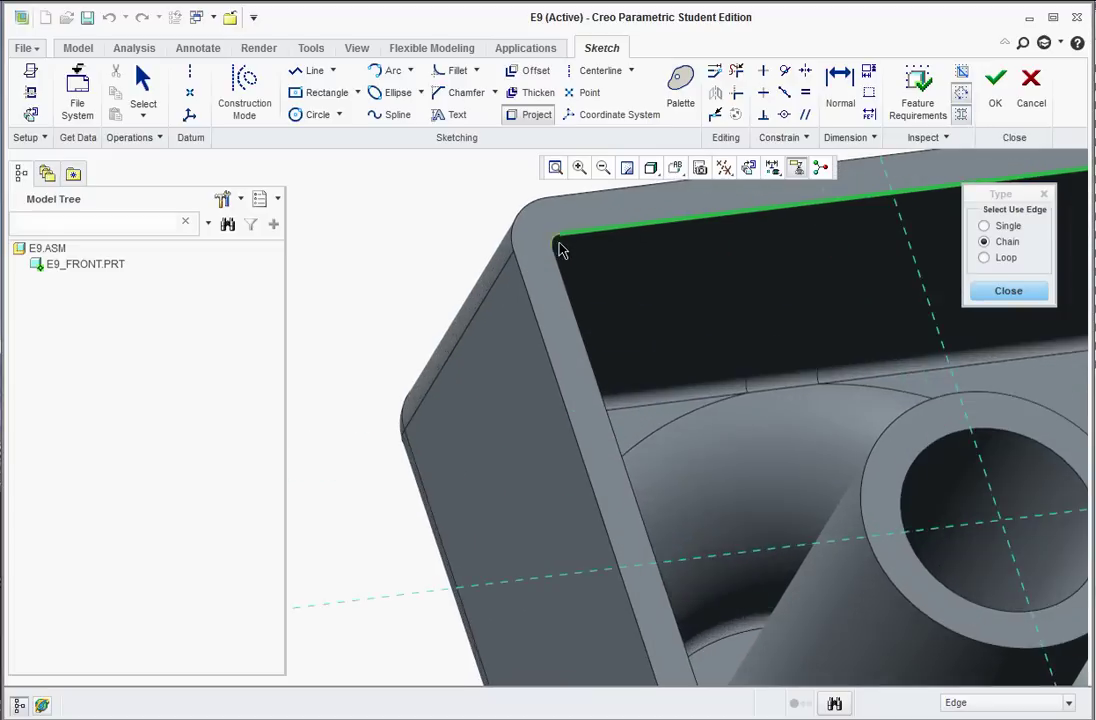
scroll(560, 246, "up", 2)
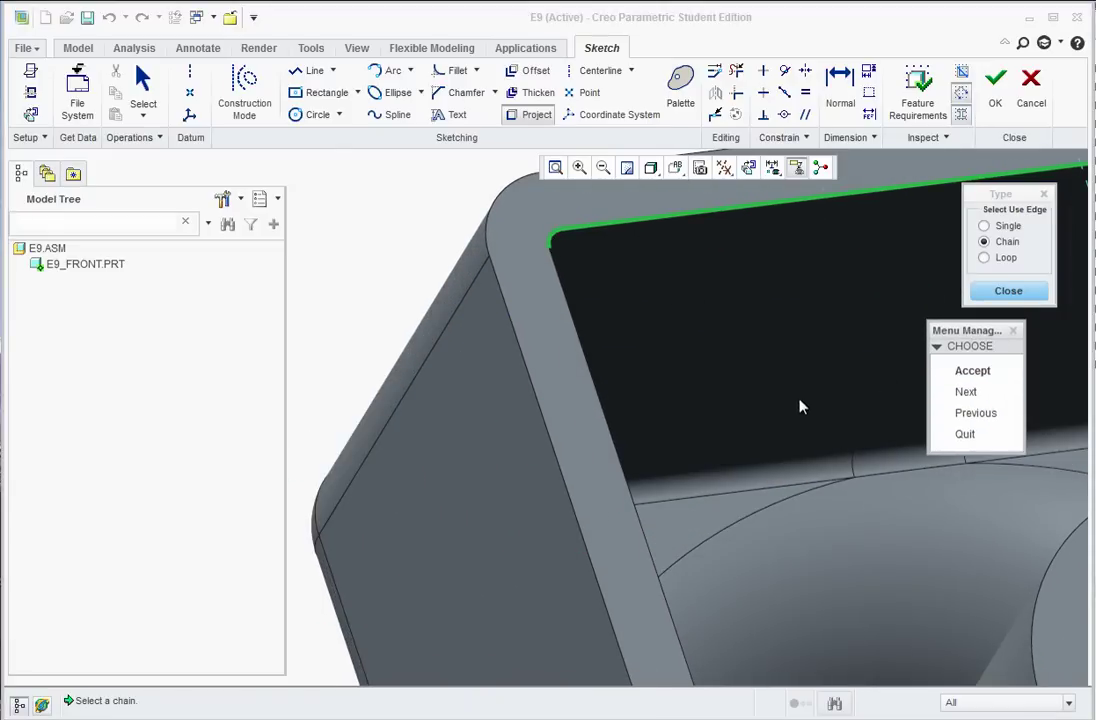
scroll(783, 399, "down", 4)
scroll(700, 500, "down", 2)
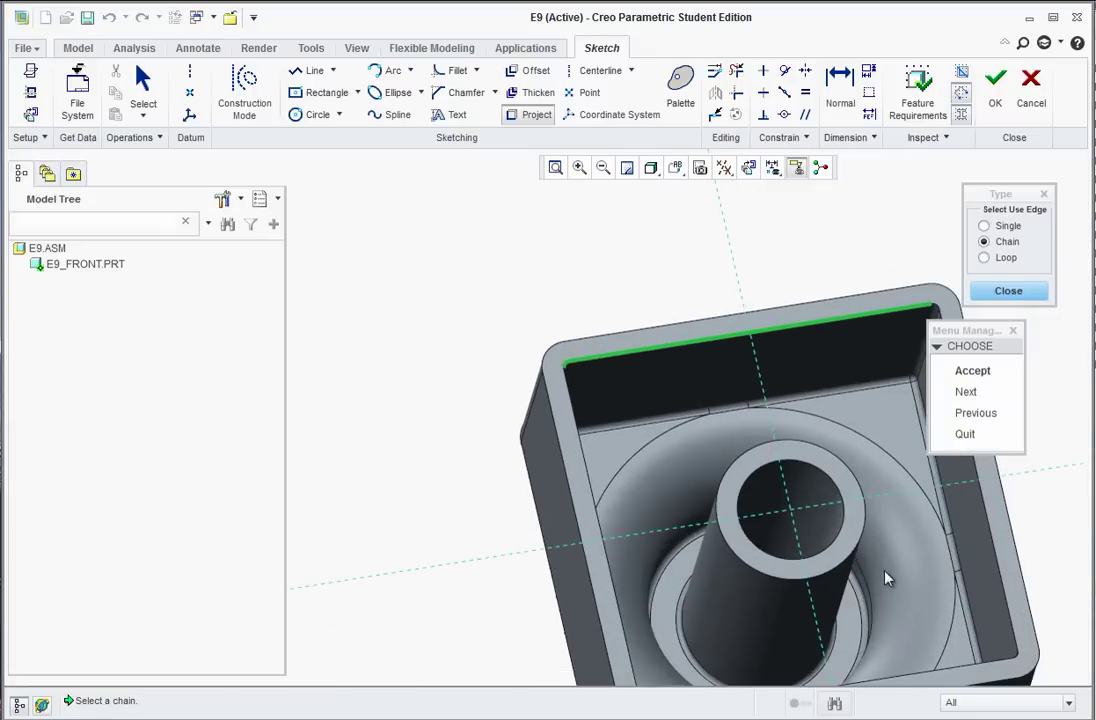
Project the chain running around the whole inner opening, convert it to a loop, and finish the sketch
left_click(968, 394)
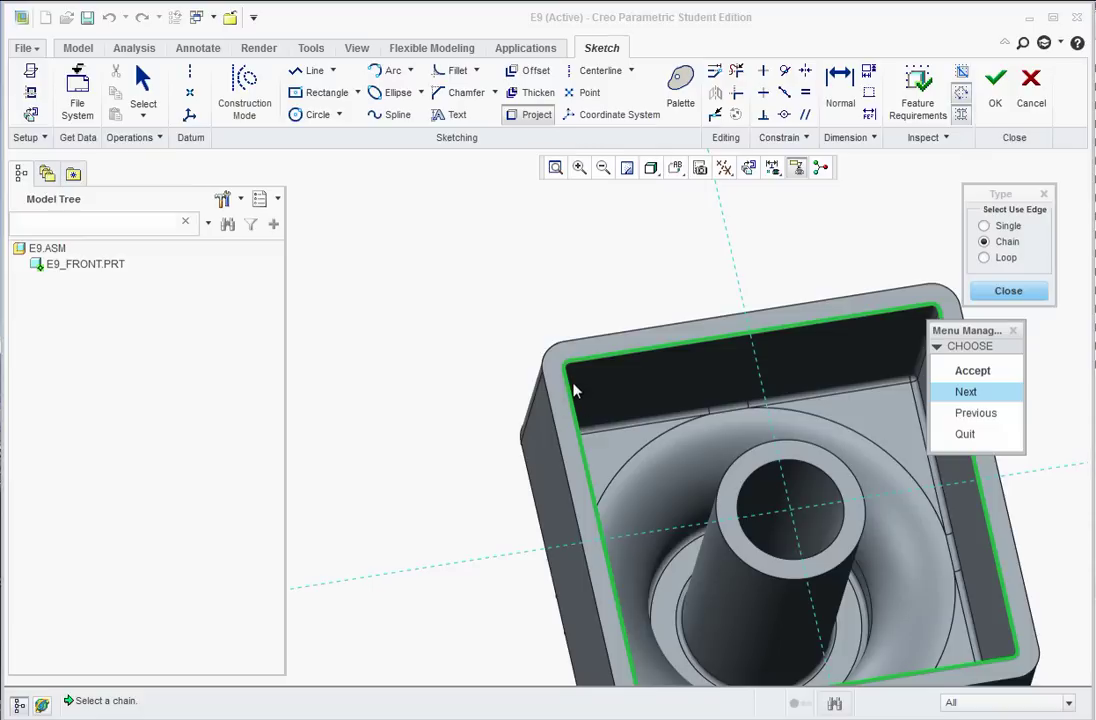
left_click(972, 372)
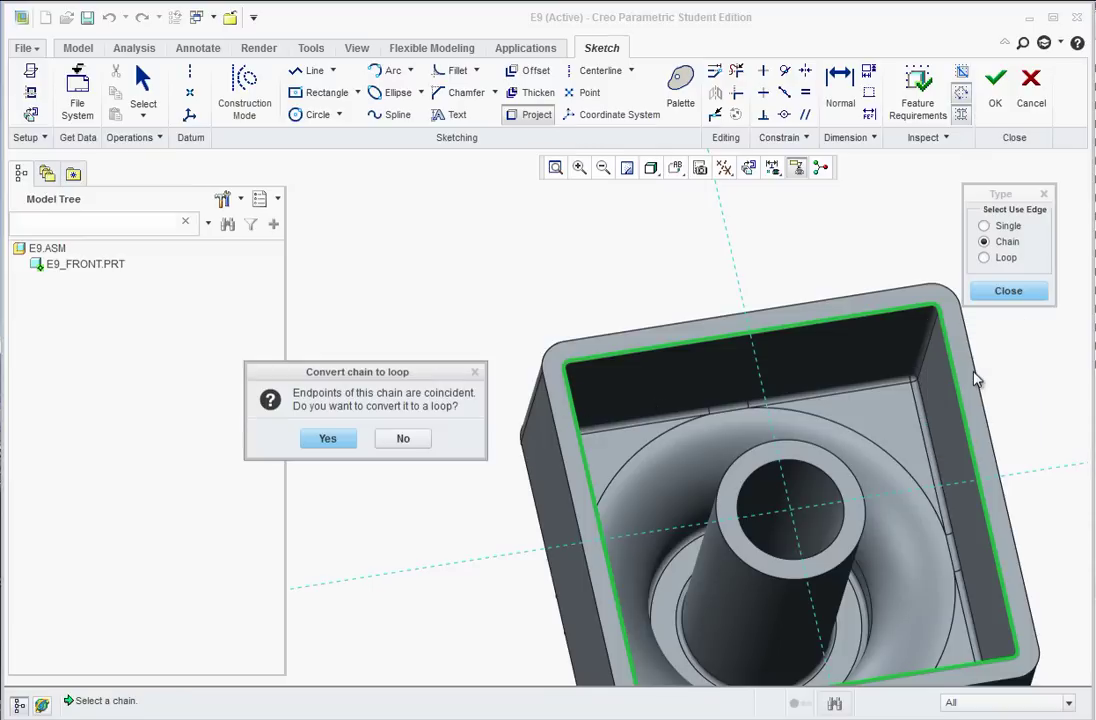
left_click_drag(361, 372, 407, 323)
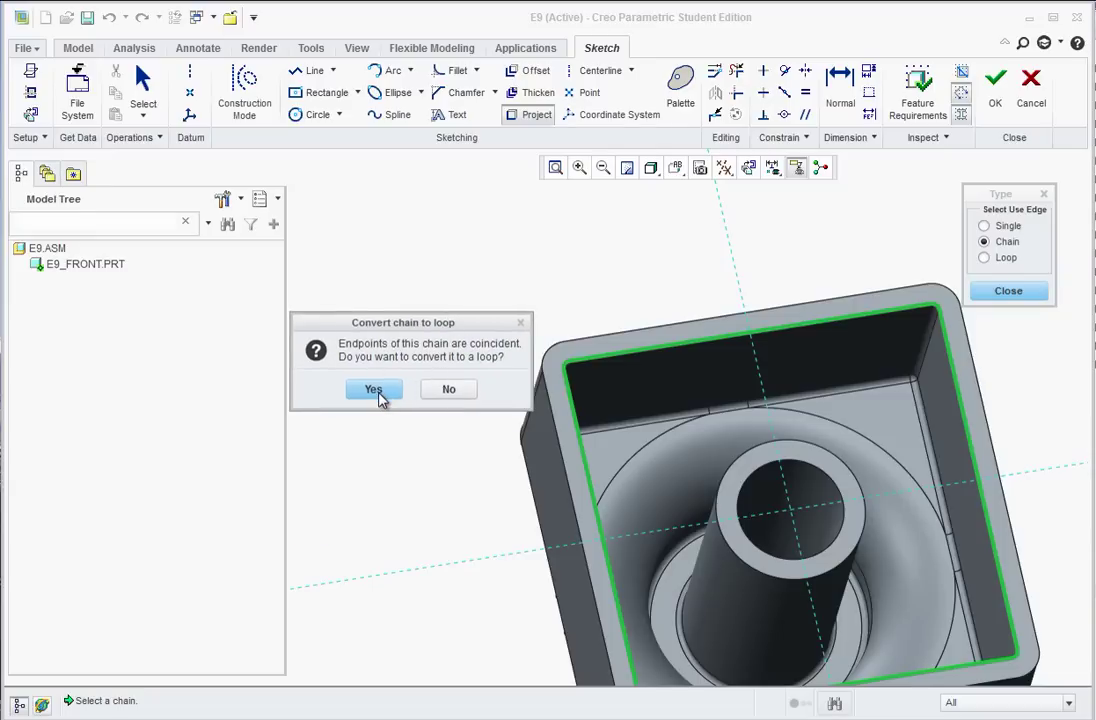
left_click(373, 389)
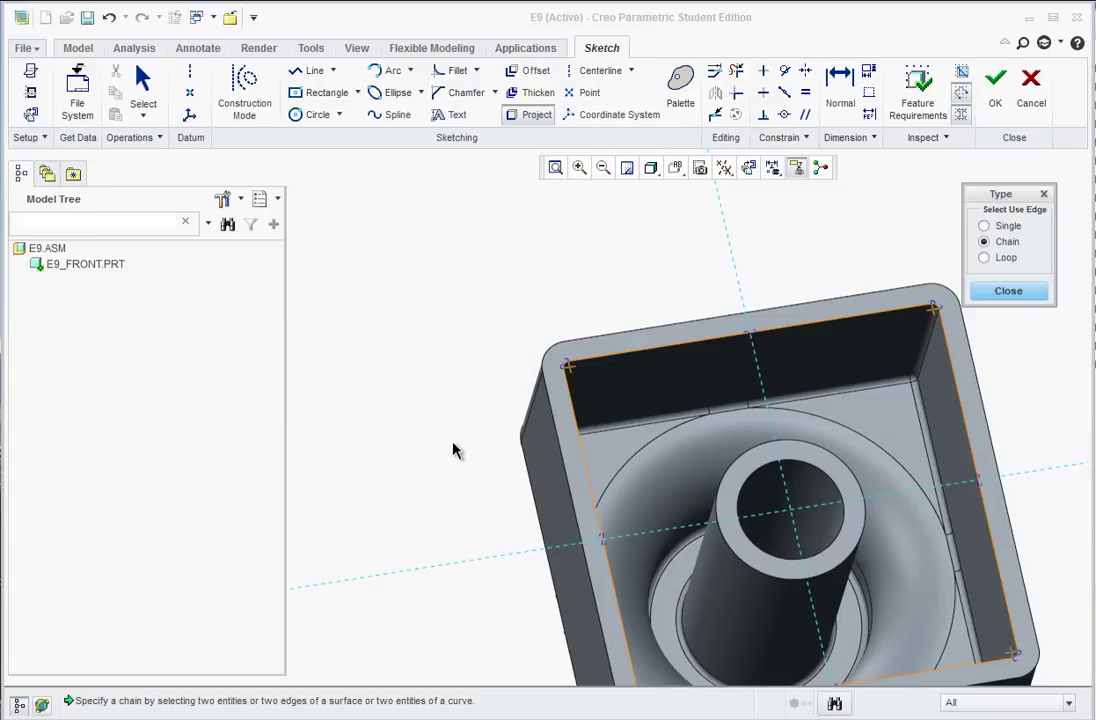
scroll(450, 450, "down", 2)
scroll(658, 607, "up", 2)
middle_click_drag(658, 607, 726, 338)
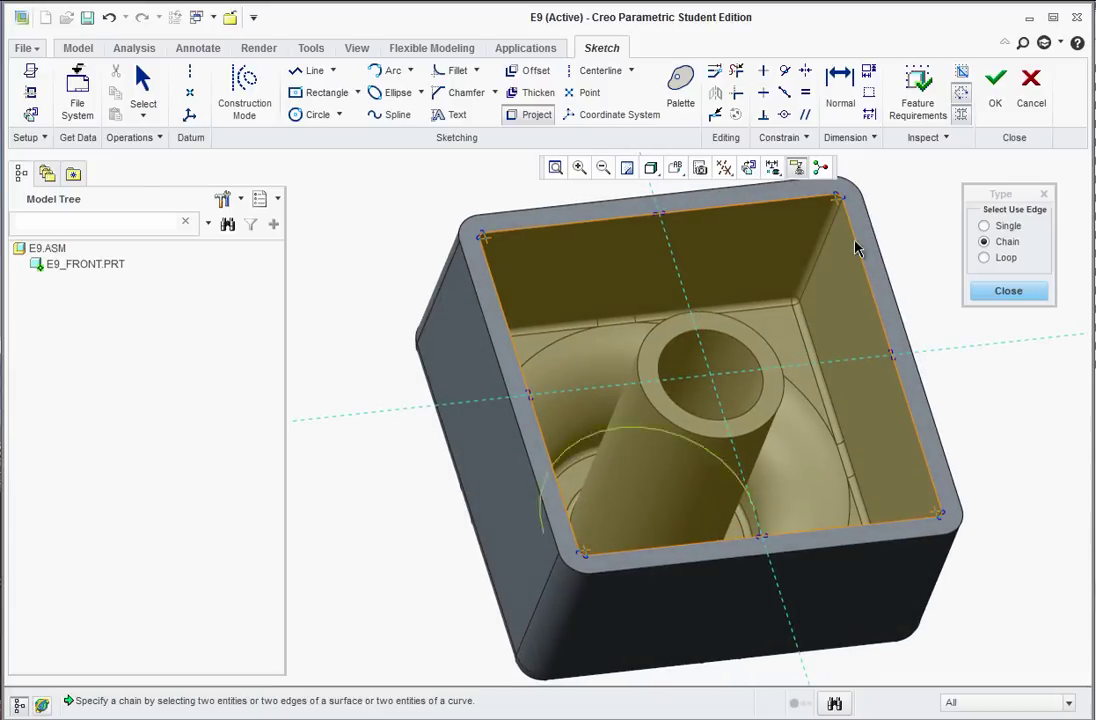
left_click(995, 88)
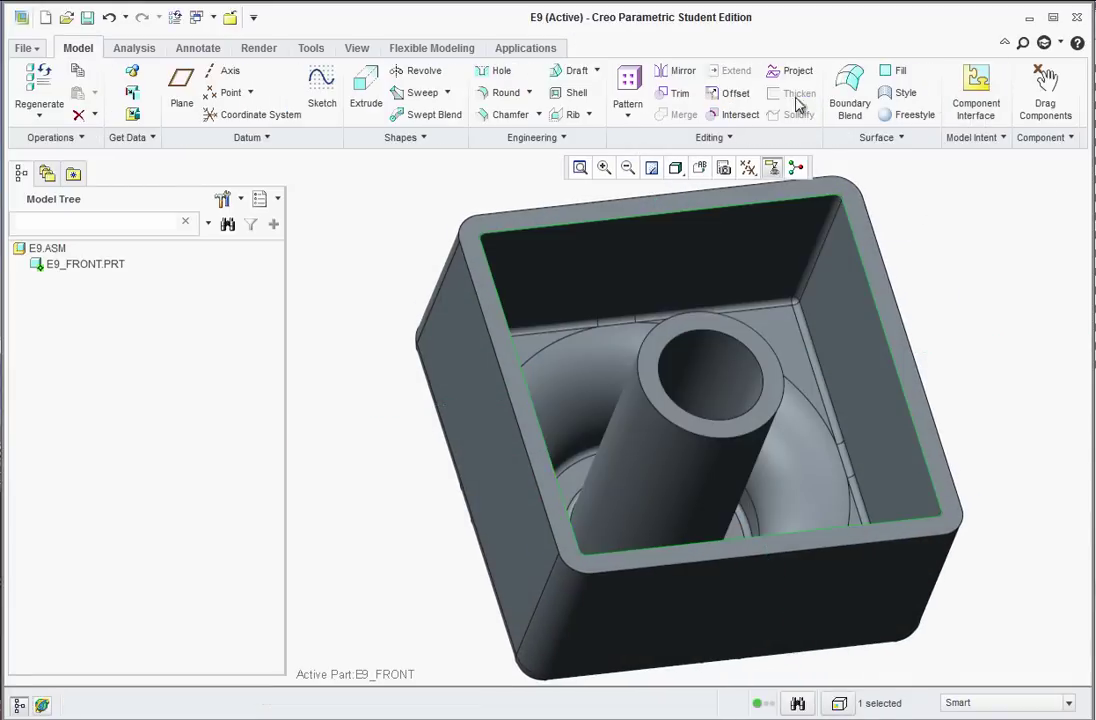
Extrude the projected inner-opening loop to the lip depth of 0.25 given in the drawing
left_click(363, 88)
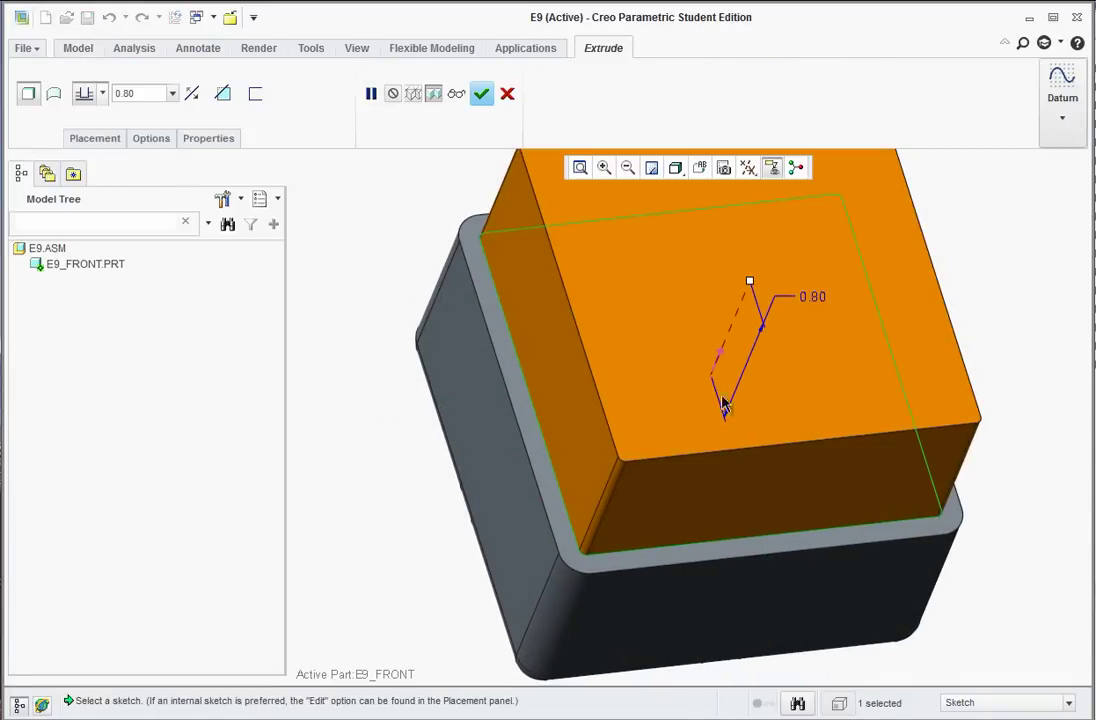
key("alt+Tab")
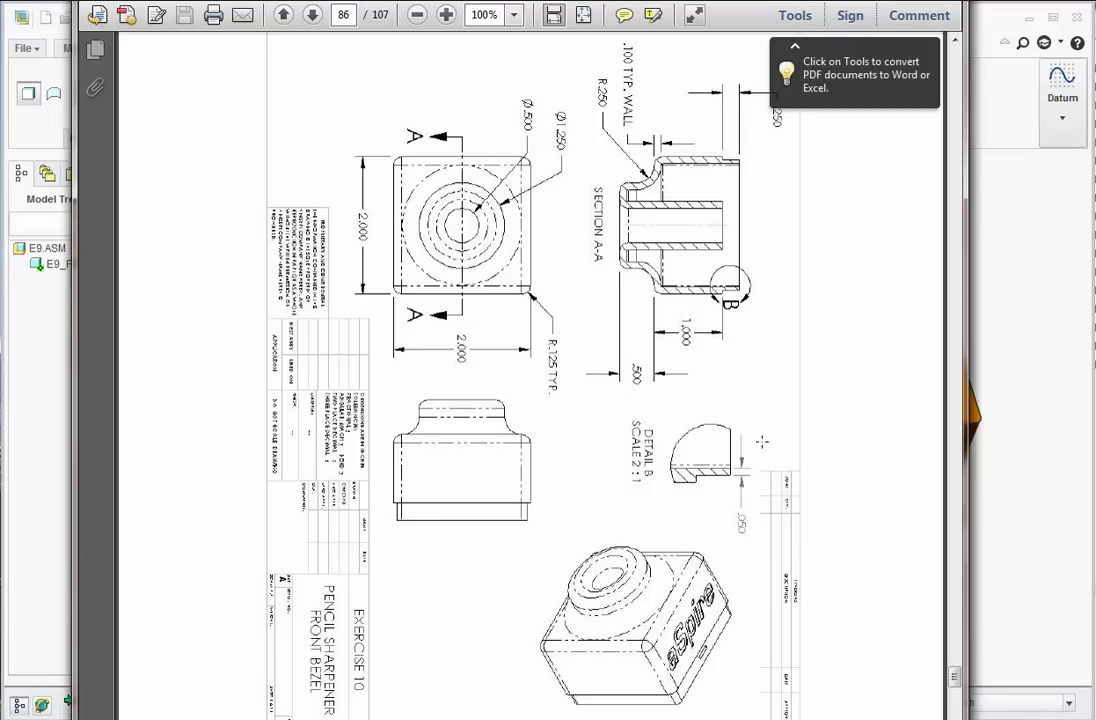
key("alt+Tab")
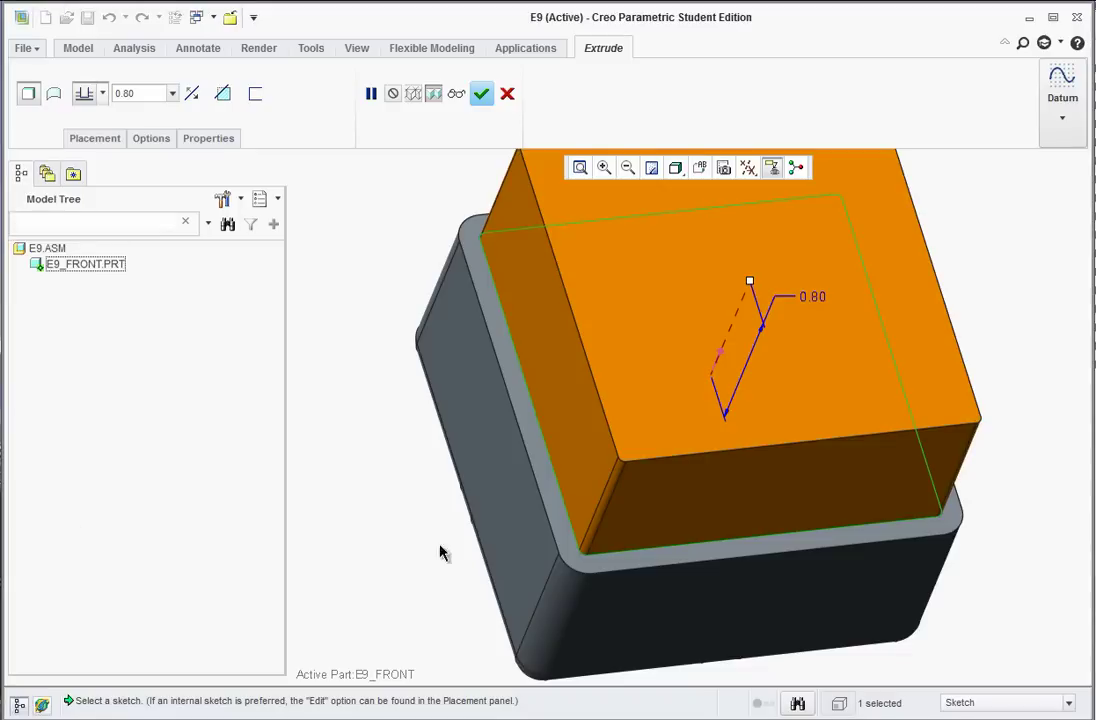
double_click(813, 297)
type(".25")
key("Return")
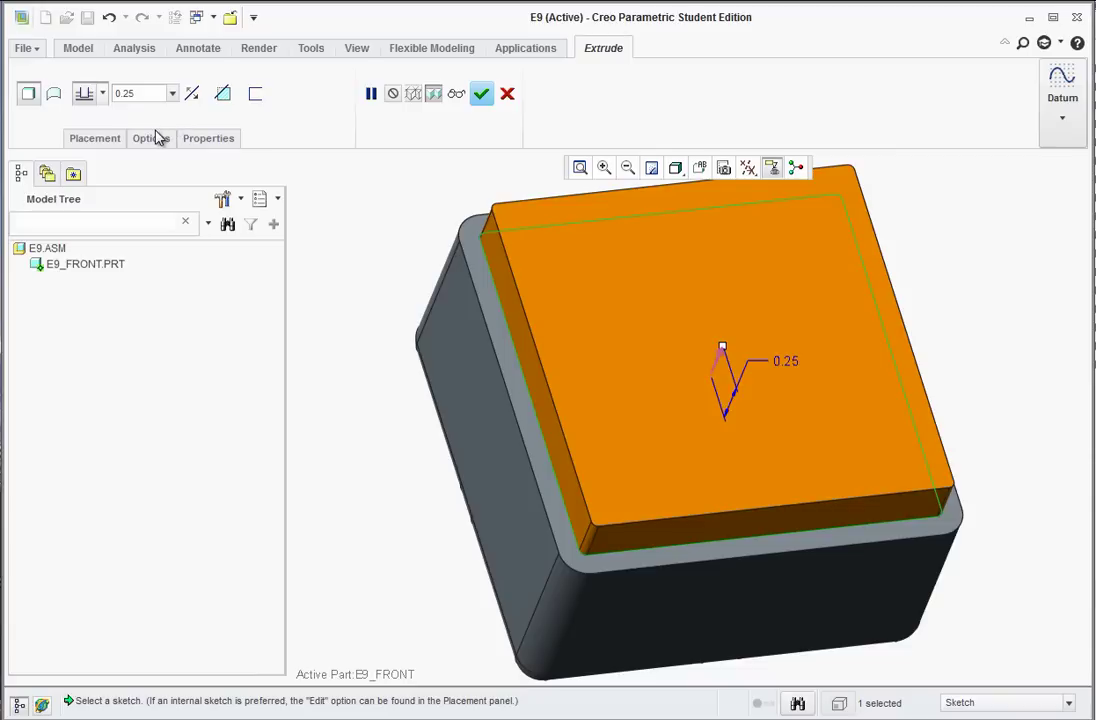
Thicken the extruded sketch with a 0.05 wall to form the lip around the opening, and complete the feature
left_click(256, 95)
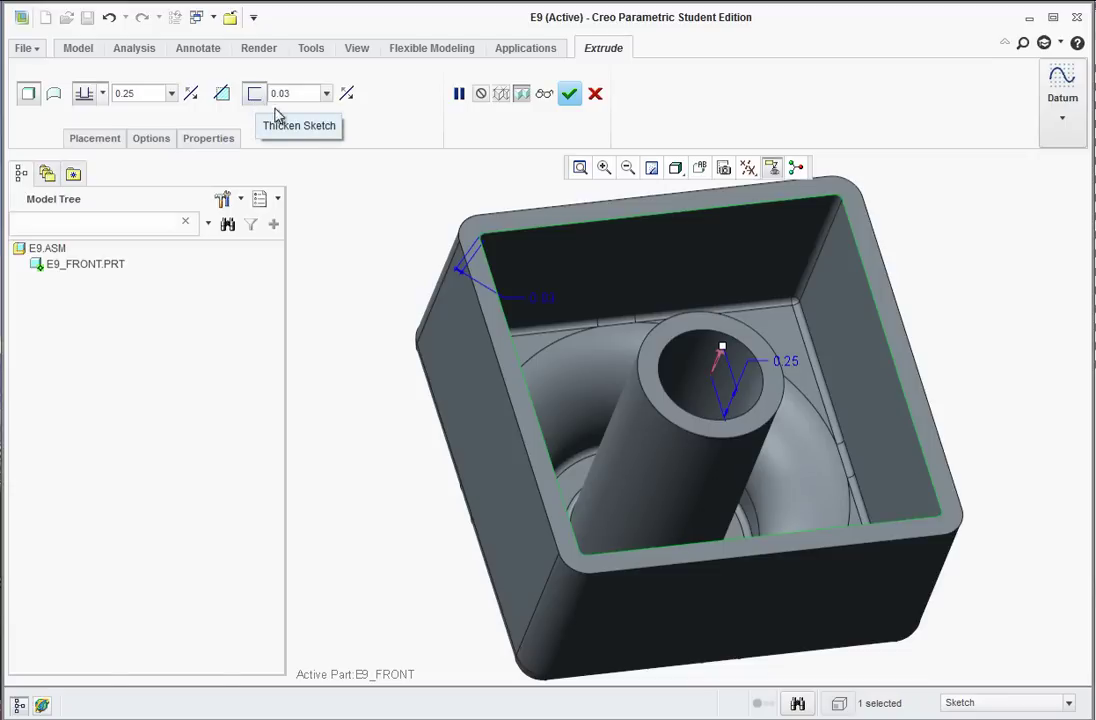
left_click(297, 94)
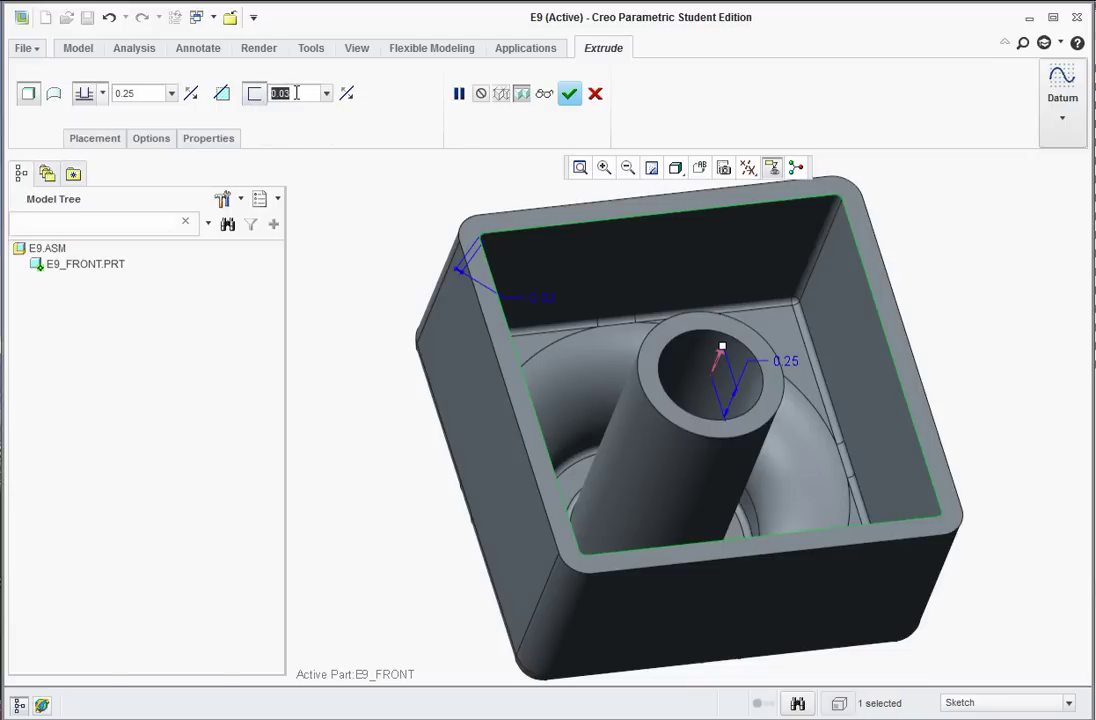
key("BackSpace")
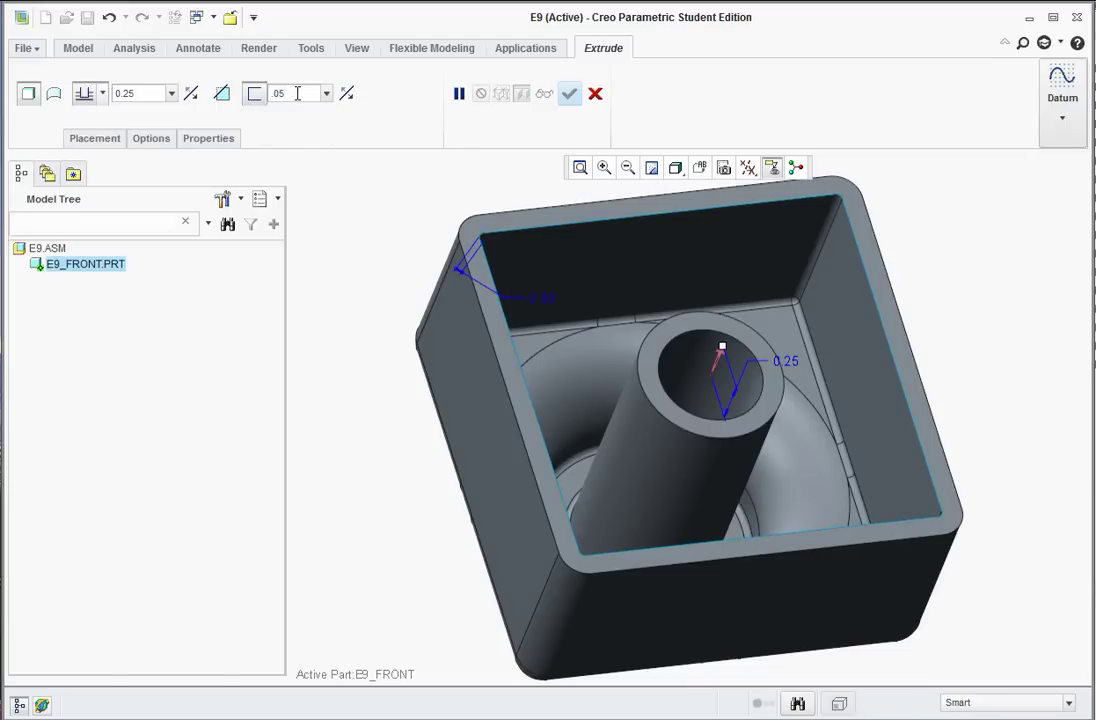
type(".05")
key("Return")
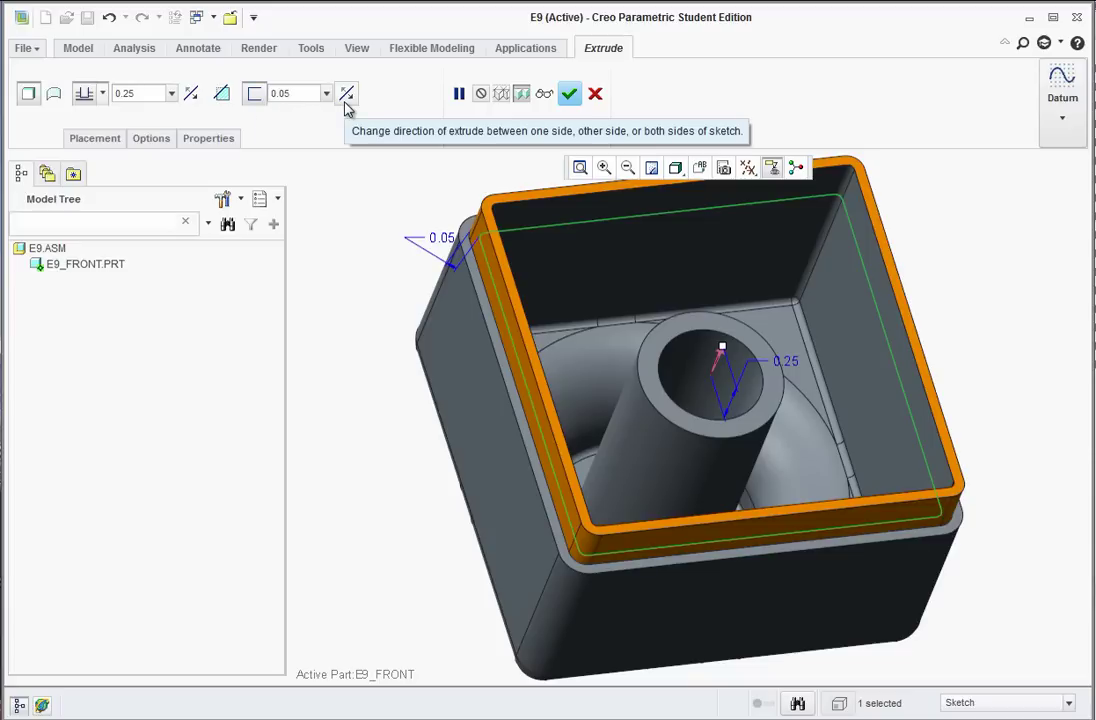
middle_click_drag(436, 455, 435, 448)
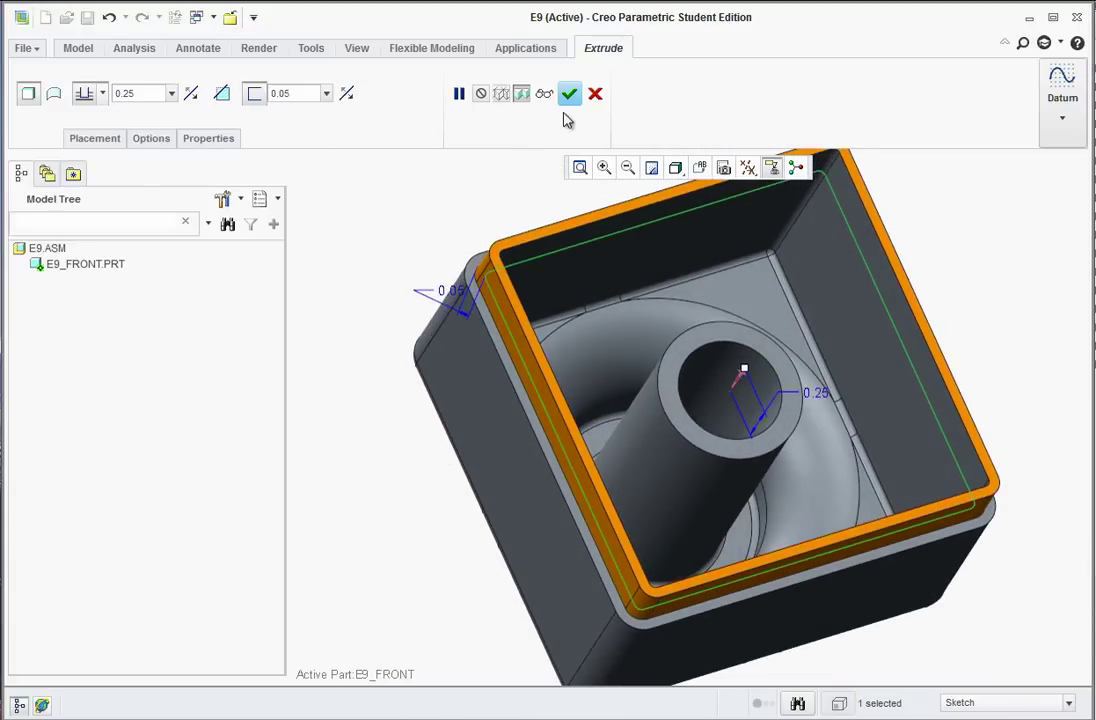
left_click(568, 96)
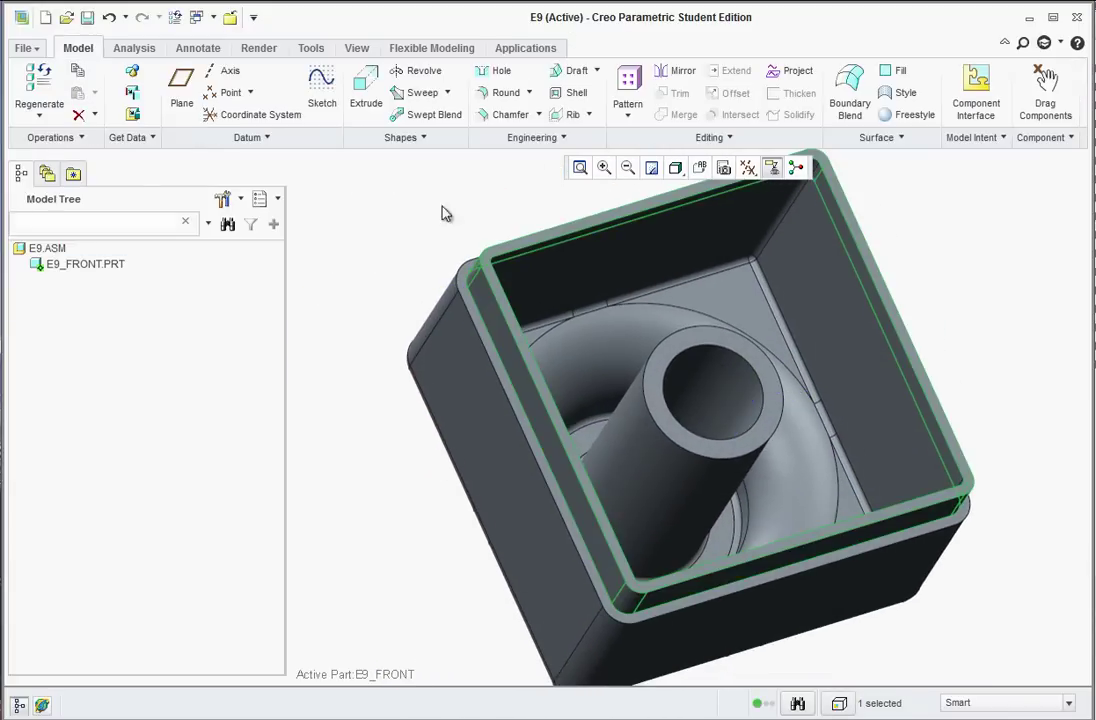
Return to the default orientation and show features in the model tree, briefly expanding E9_FRONT.PRT to review its features
middle_click_drag(428, 445, 563, 455)
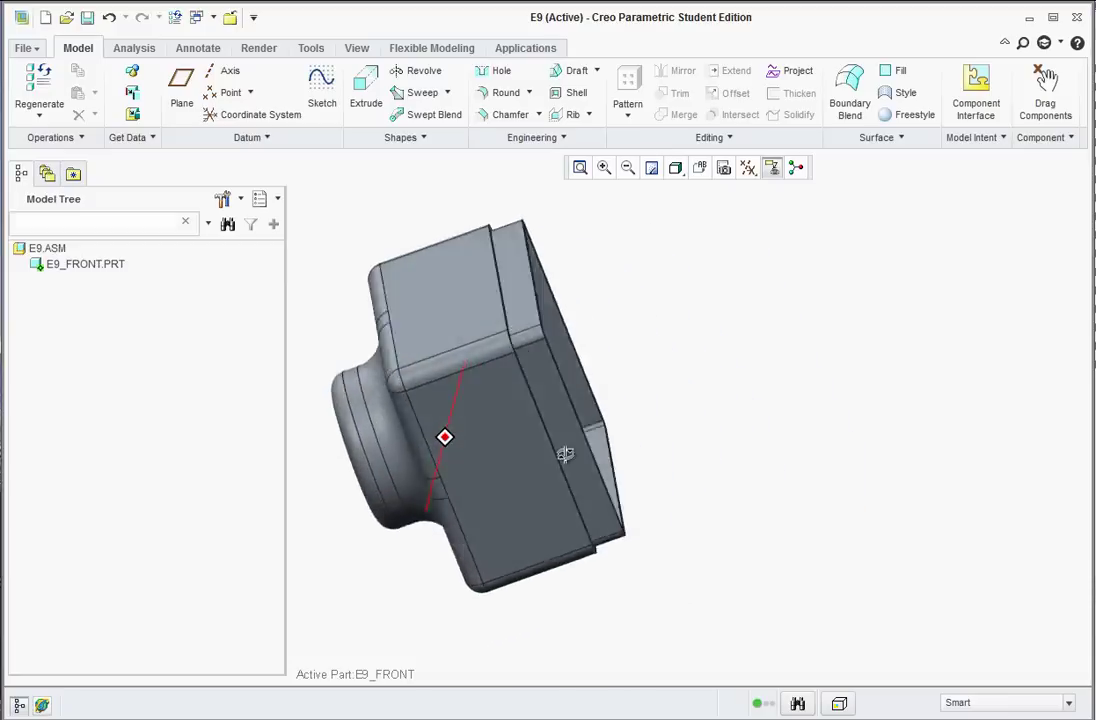
key("ctrl+d")
scroll(398, 455, "up", 2)
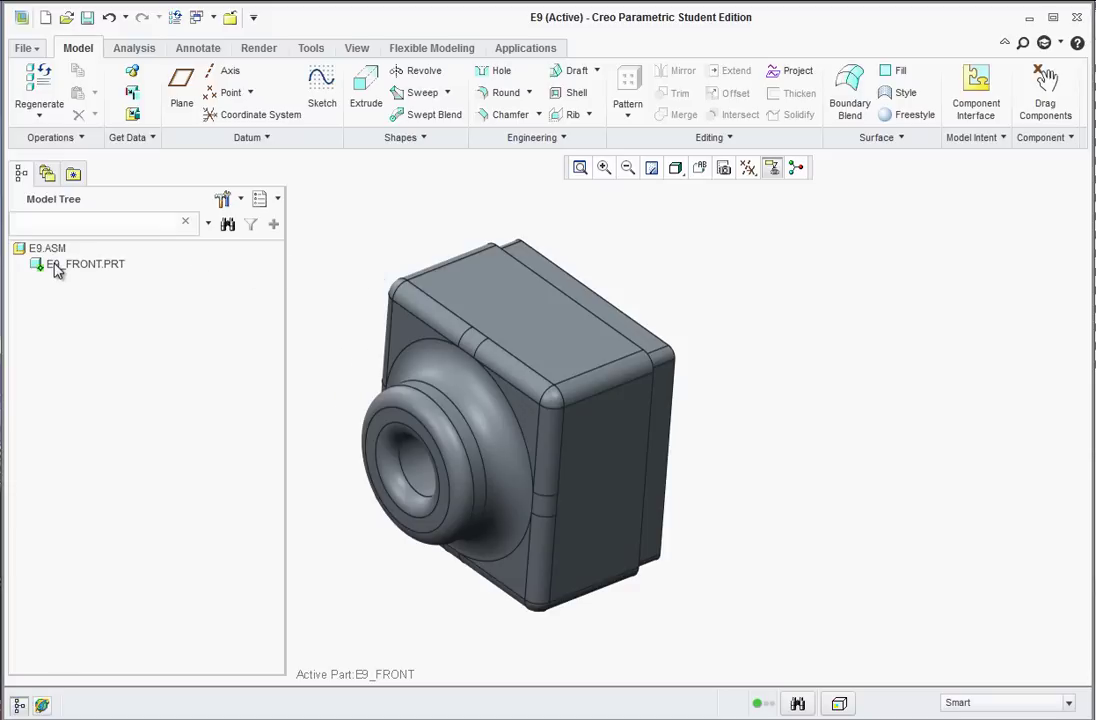
left_click(279, 201)
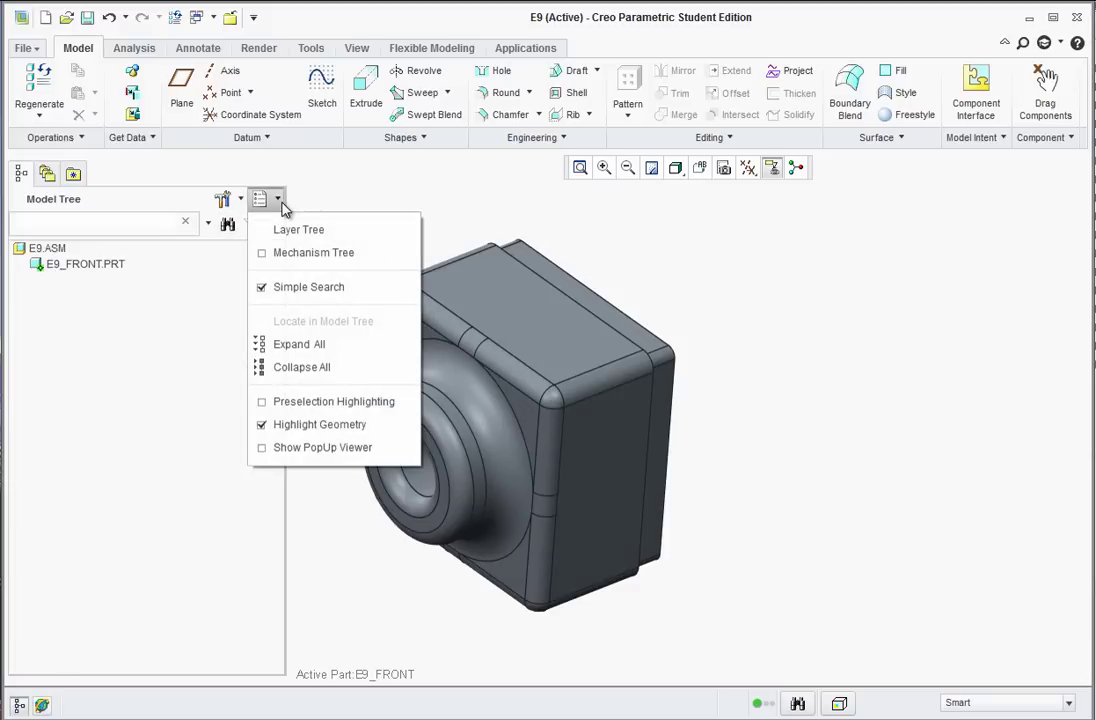
left_click(254, 197)
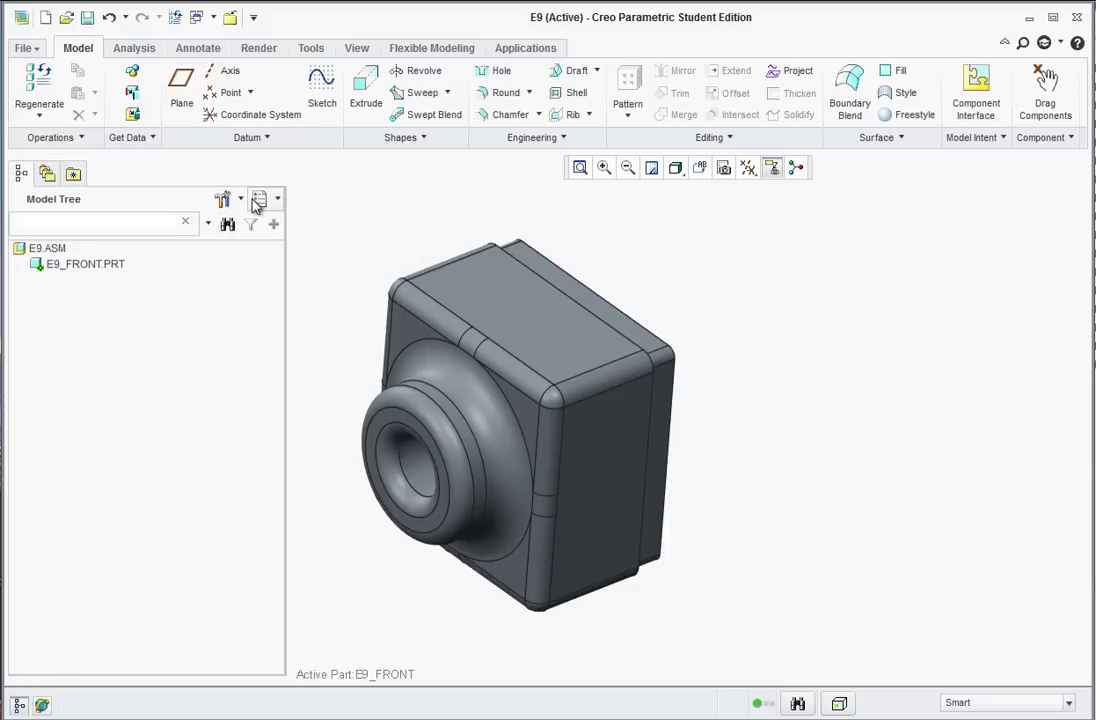
left_click(241, 201)
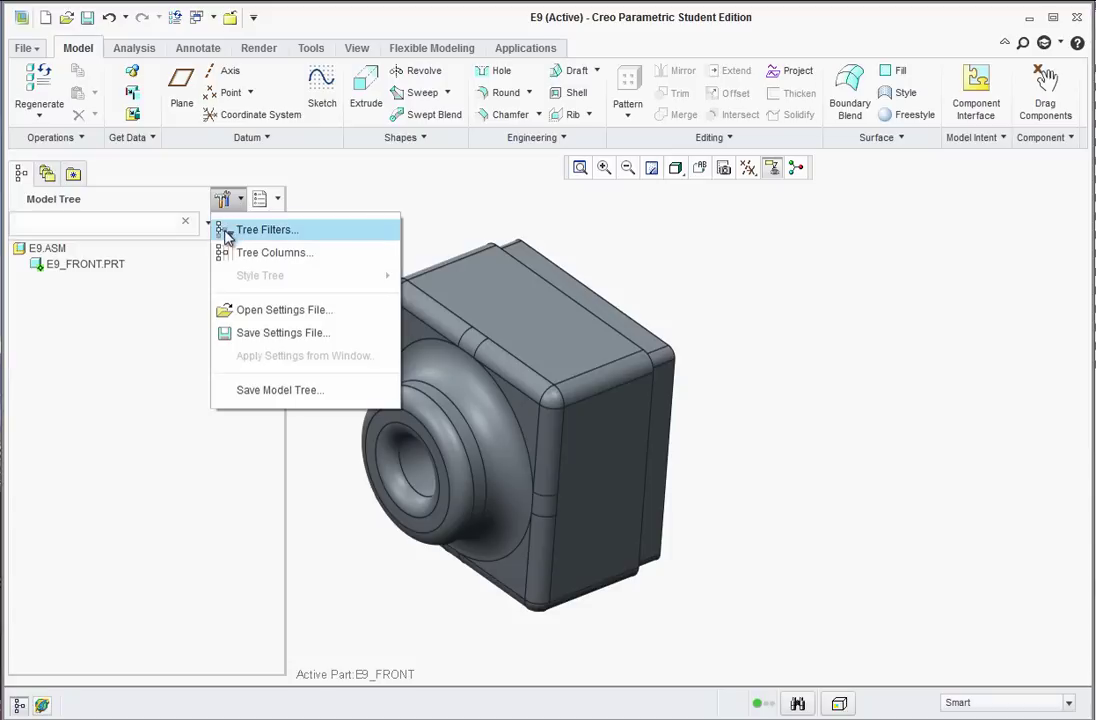
left_click(228, 231)
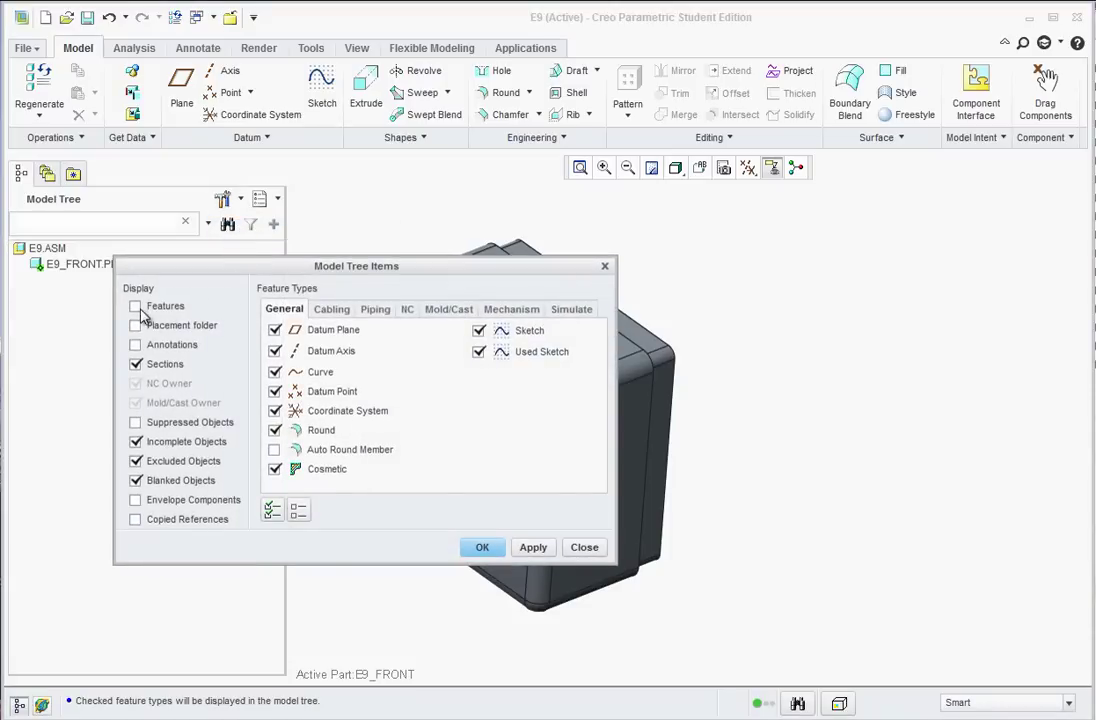
left_click(482, 547)
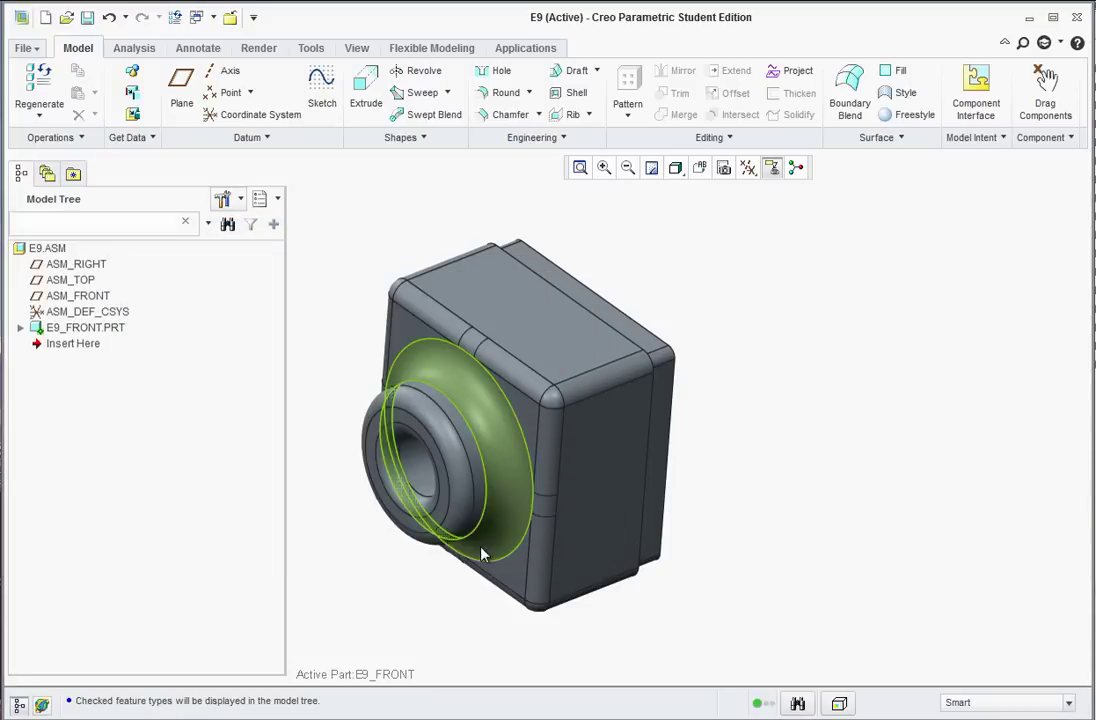
left_click(20, 328)
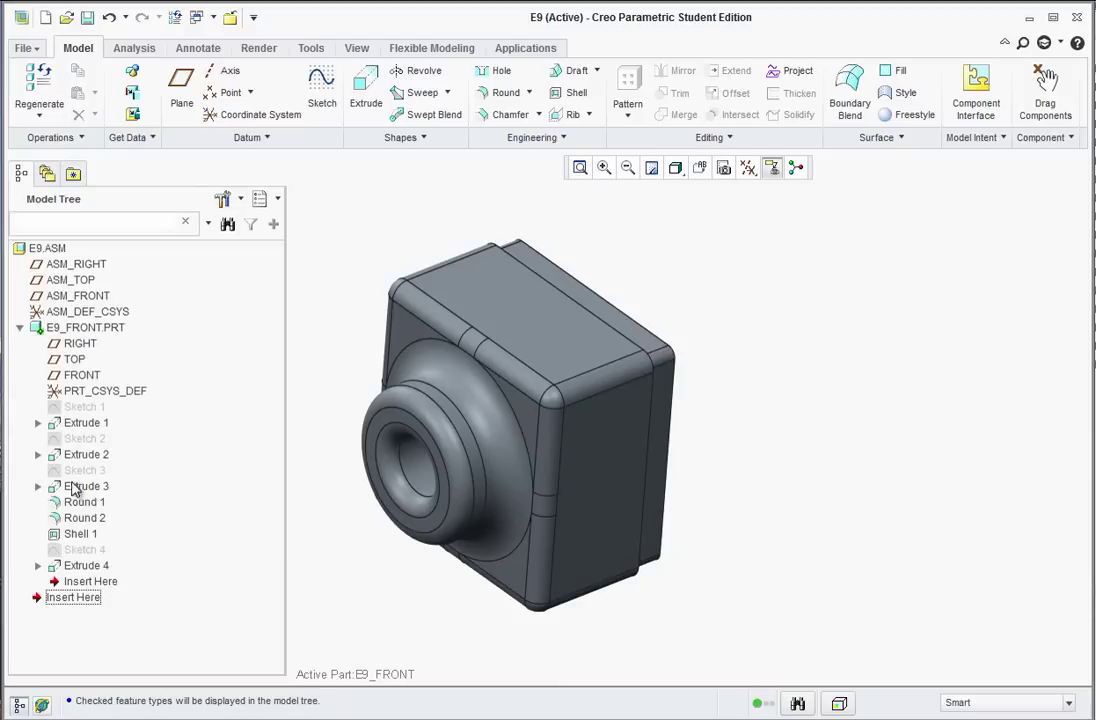
left_click(21, 328)
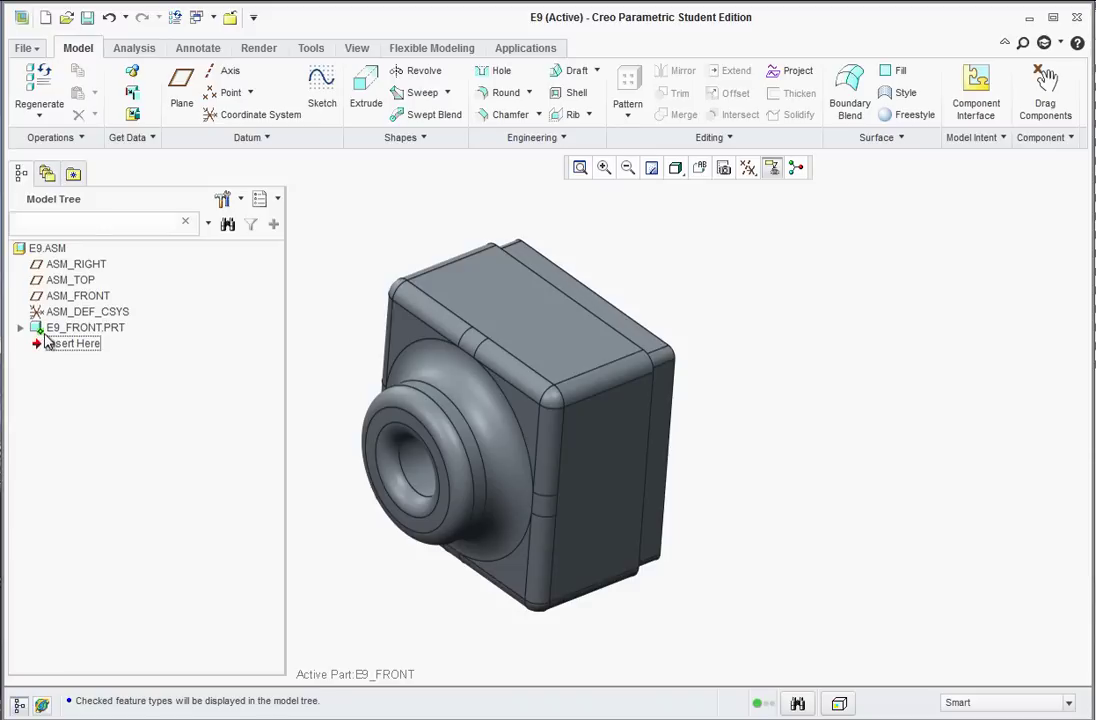
Activate the E9 assembly, and switch activation back to the E9_FRONT part
right_click(57, 256)
left_click(83, 264)
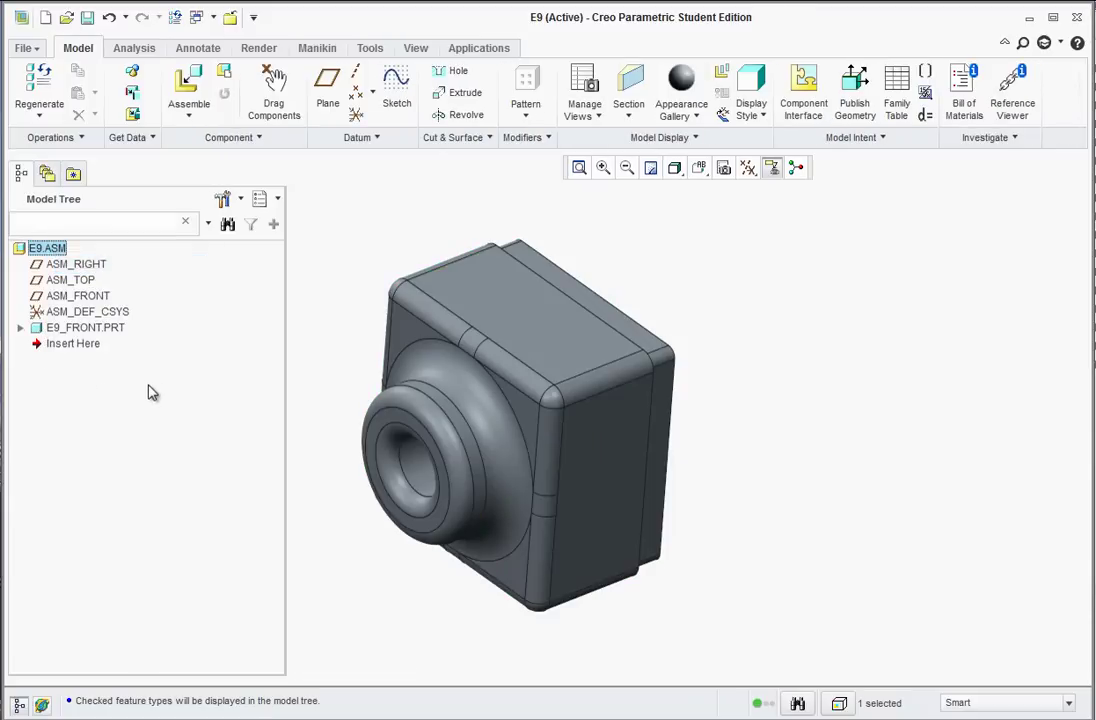
right_click(55, 336)
left_click(50, 344)
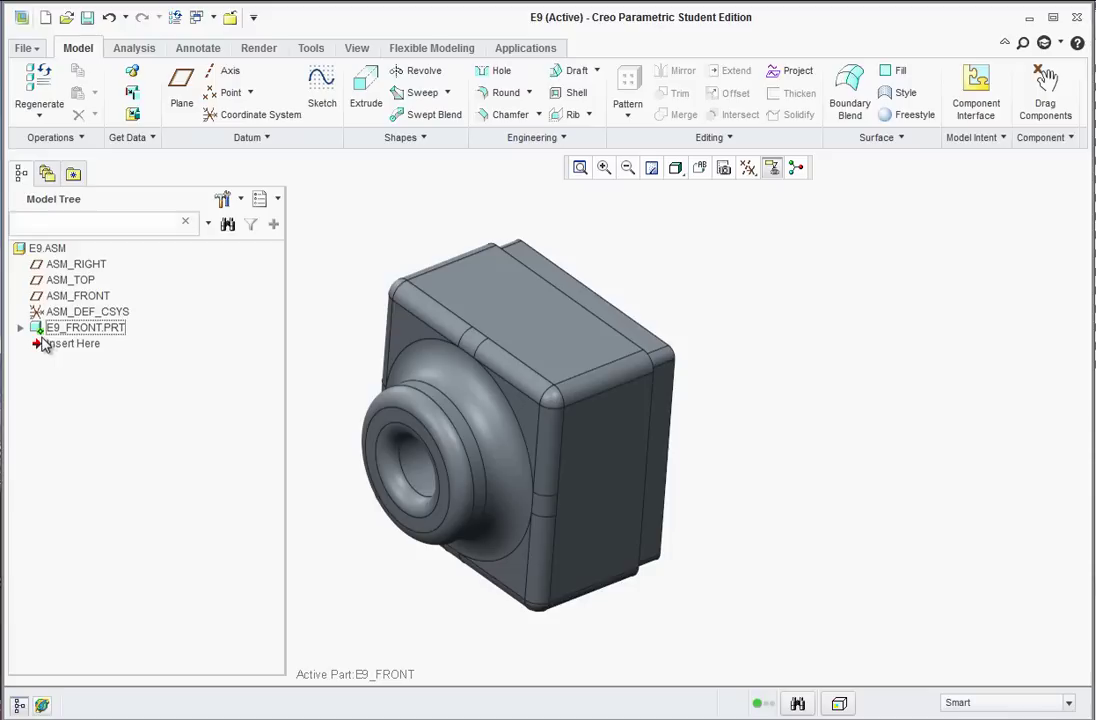
Activate the top-level E9 assembly and clear the selection
right_click(40, 248)
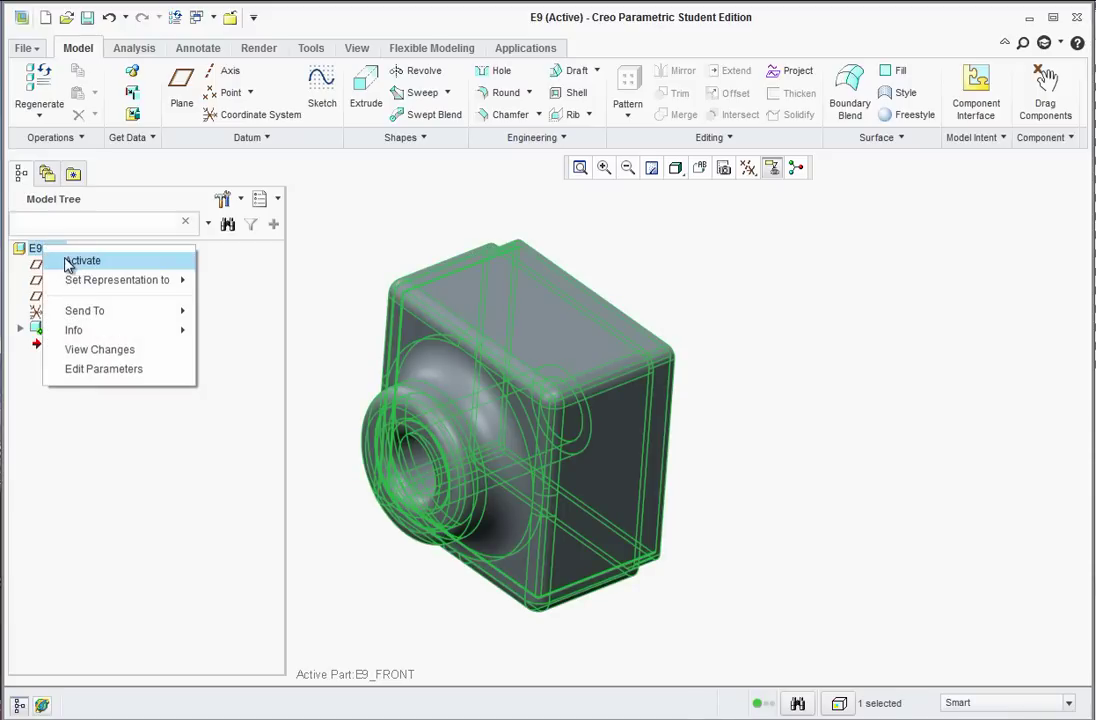
left_click(70, 261)
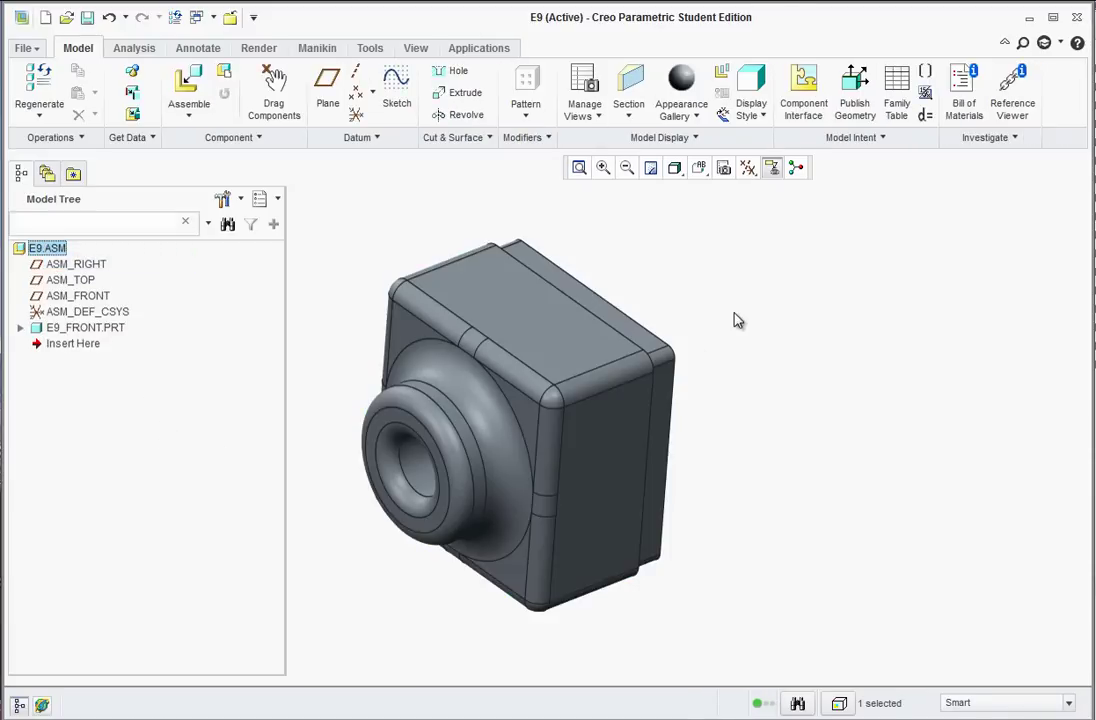
mouse_move(761, 379)
middle_mouse_down()
mouse_move(660, 367)
mouse_move(745, 365)
middle_mouse_up()
left_click(766, 325)
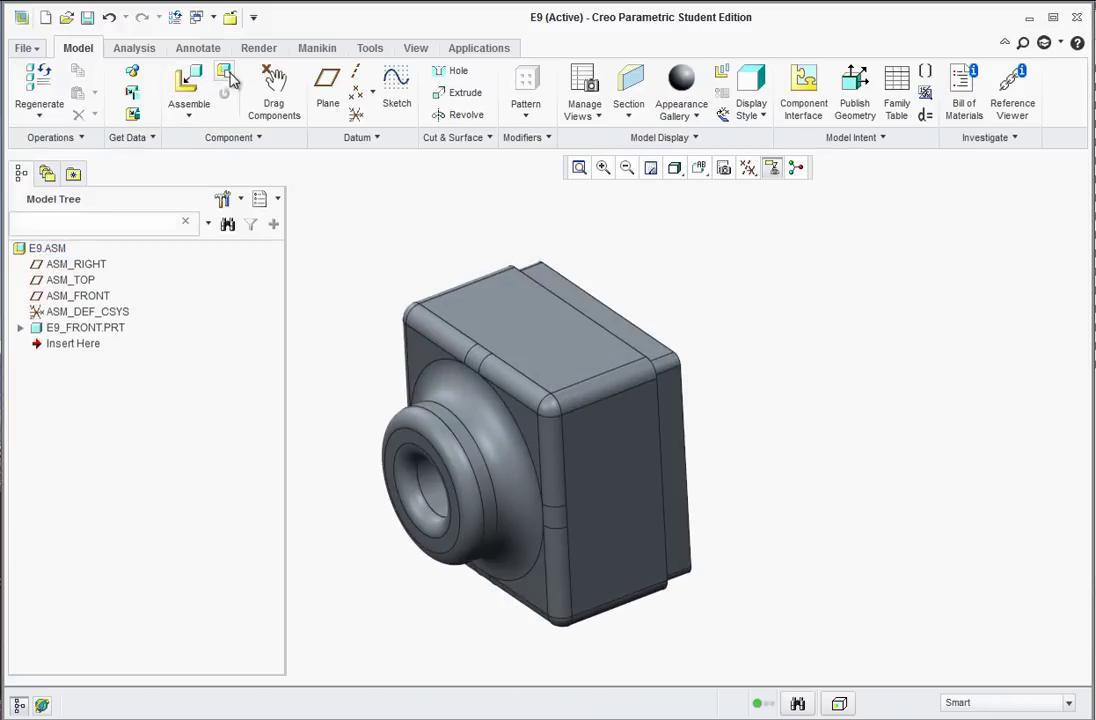
Create a solid part component named E9_REAR in the assembly, copied from the existing inlbs_part_solid.prt template
left_click(226, 77)
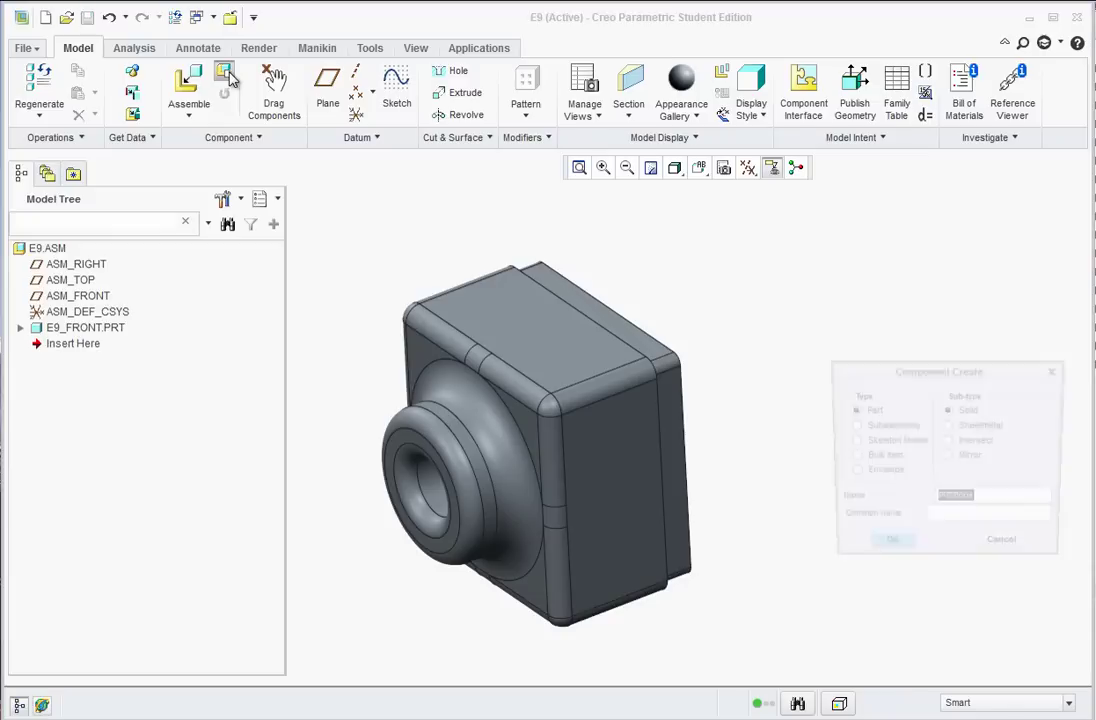
type("E9 REAR")
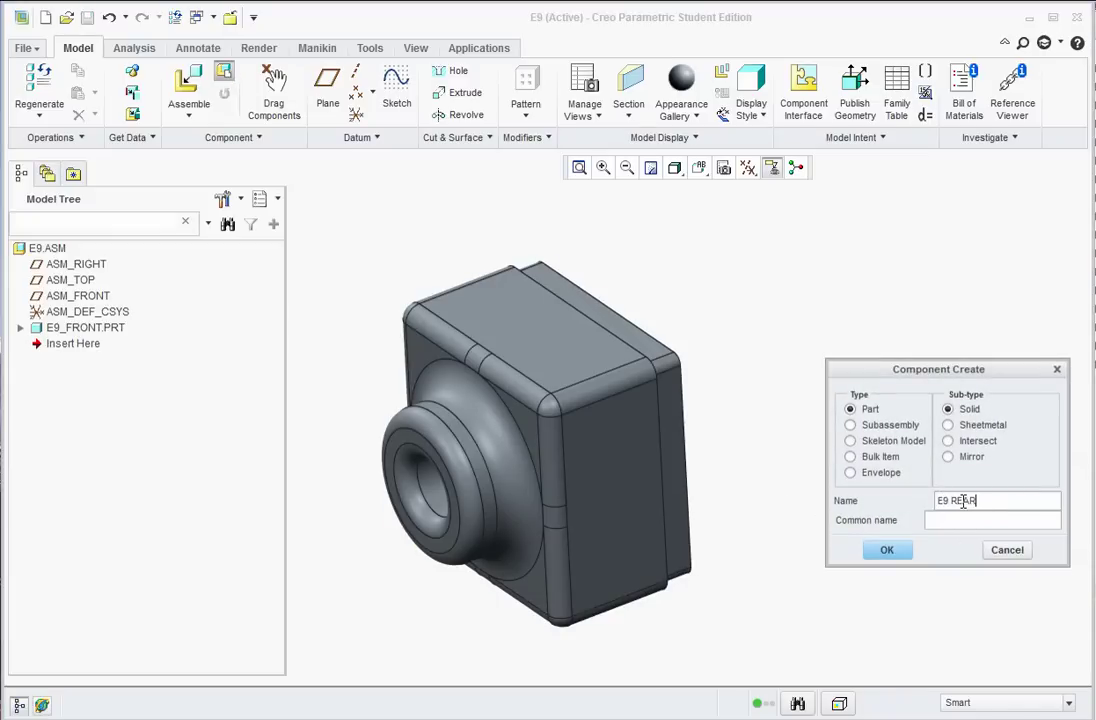
left_click(895, 555)
key("BackSpace")
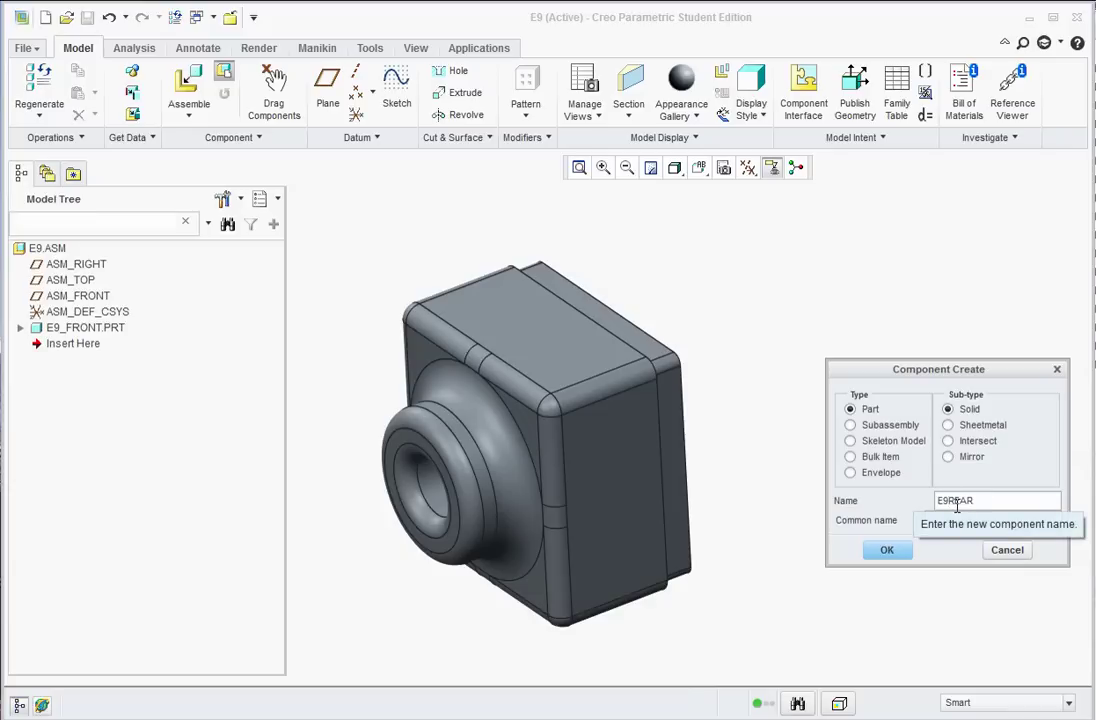
type("_")
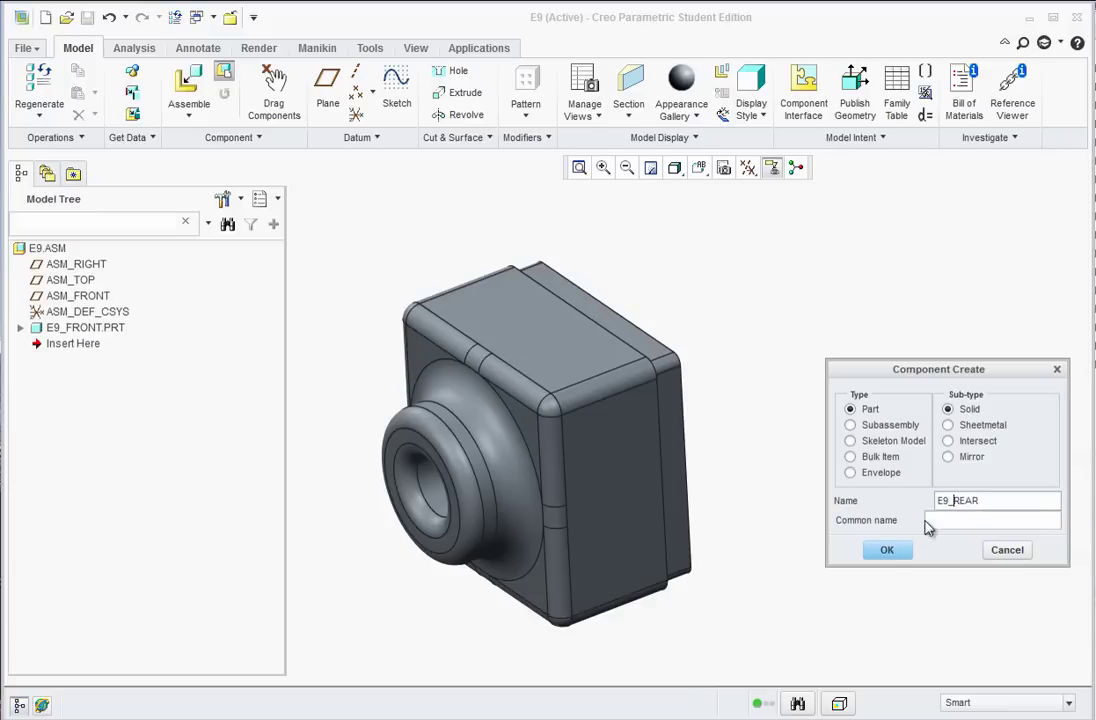
left_click(887, 553)
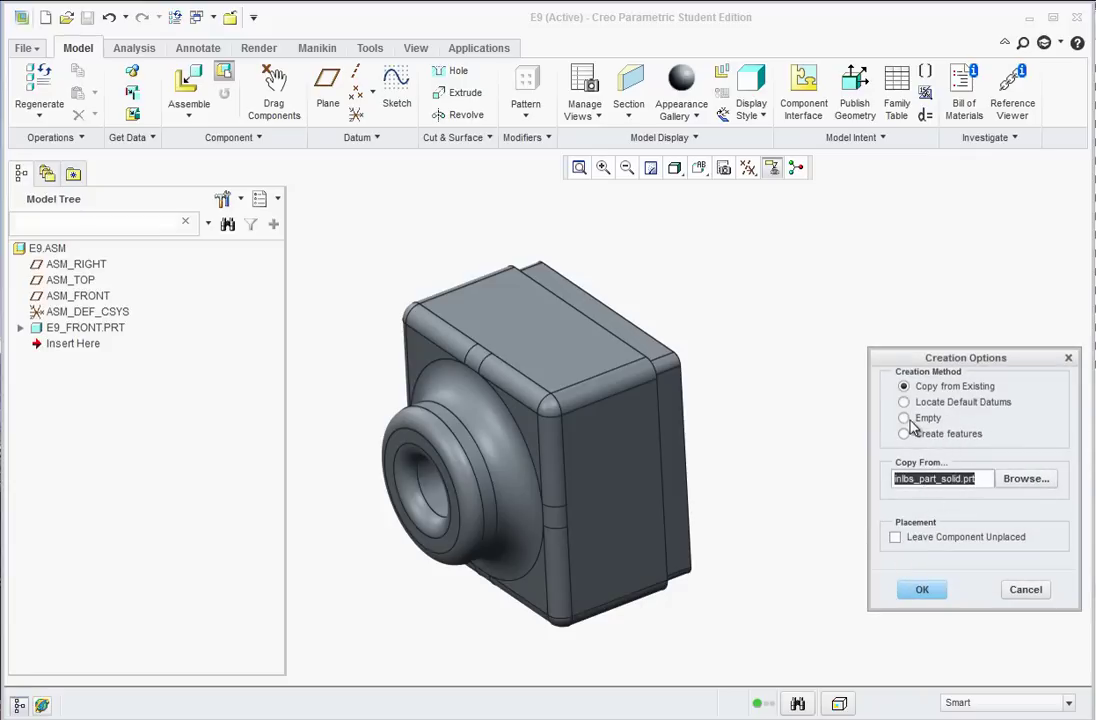
left_click(922, 591)
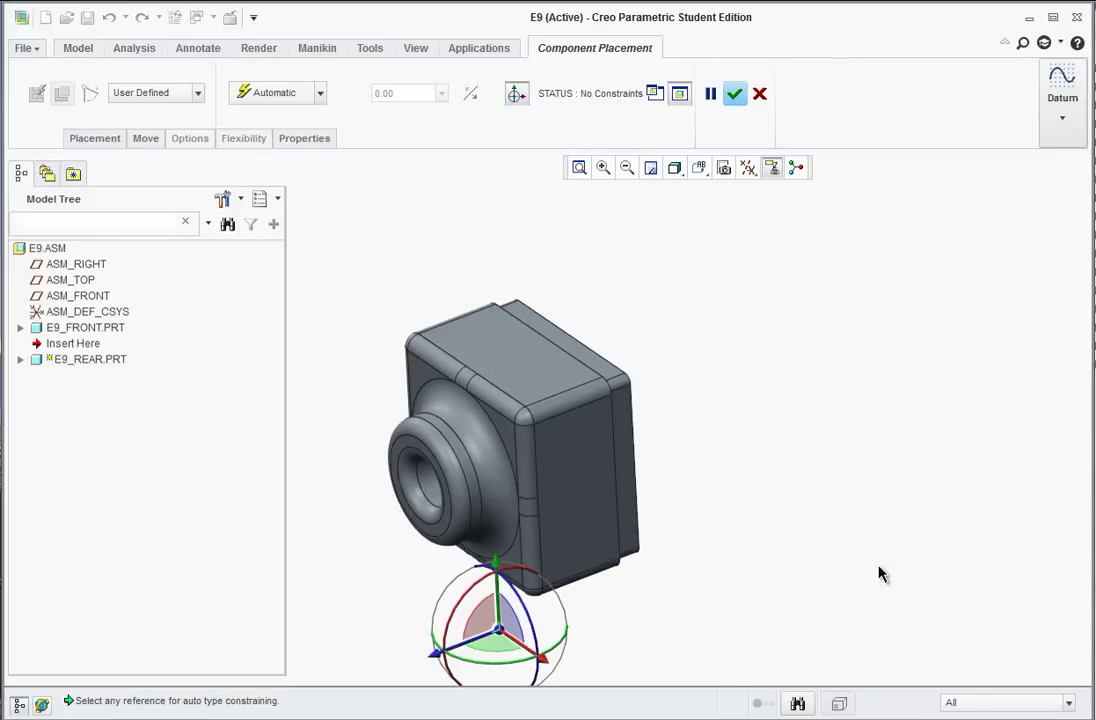
Place the E9_REAR component with the Default constraint and complete the placement
left_click(320, 93)
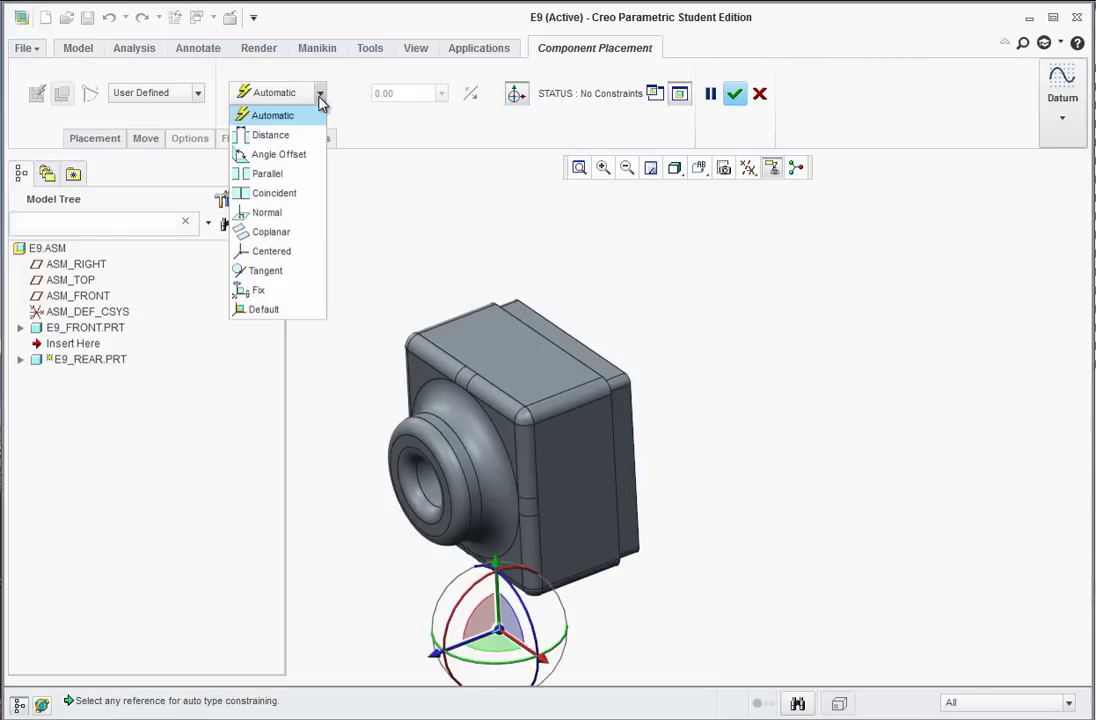
left_click(262, 310)
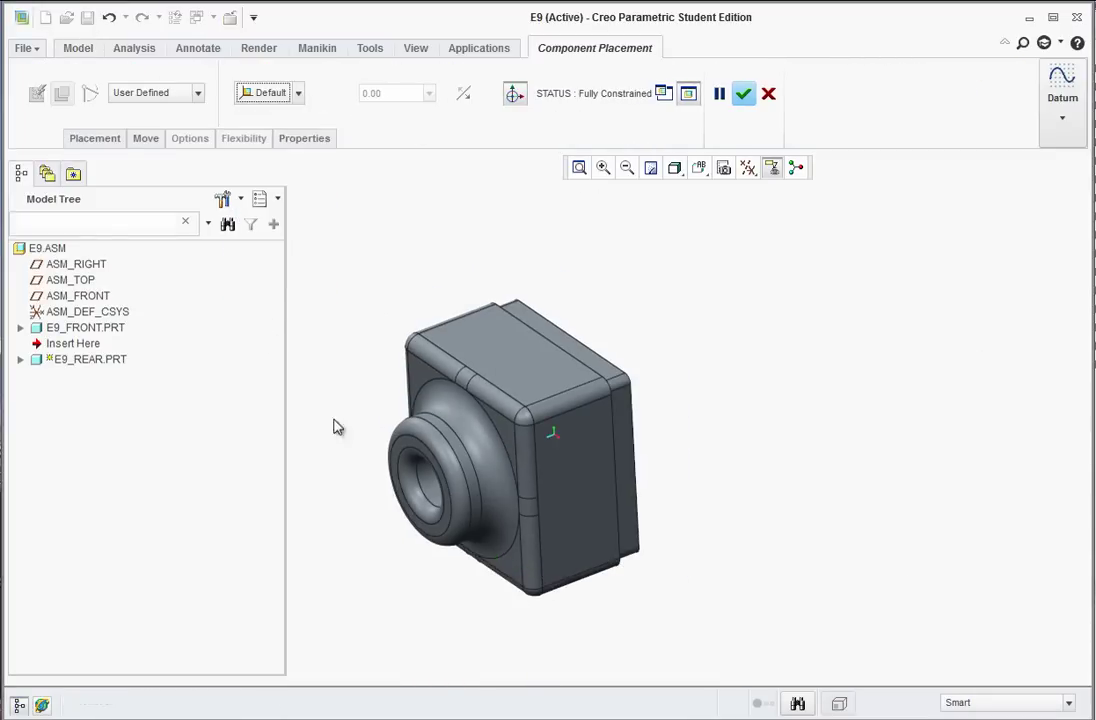
middle_click_drag(739, 549, 643, 546)
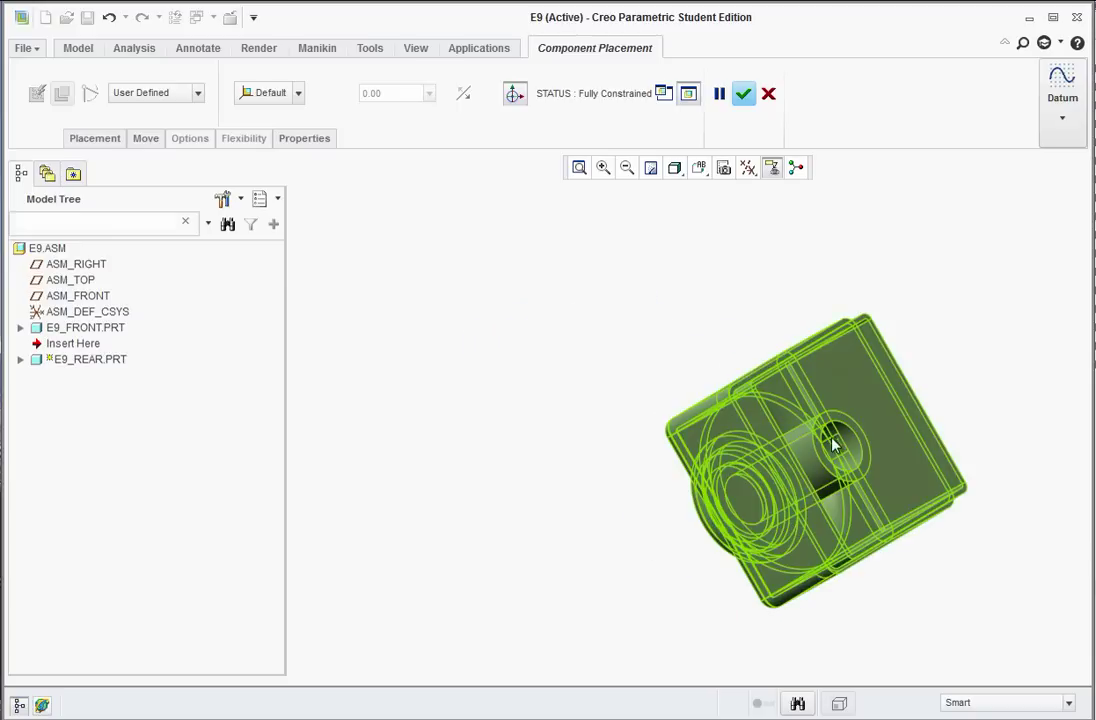
left_click(743, 93)
Activate the E9_REAR part for modelling within the assembly
scroll(760, 480, "up", 3)
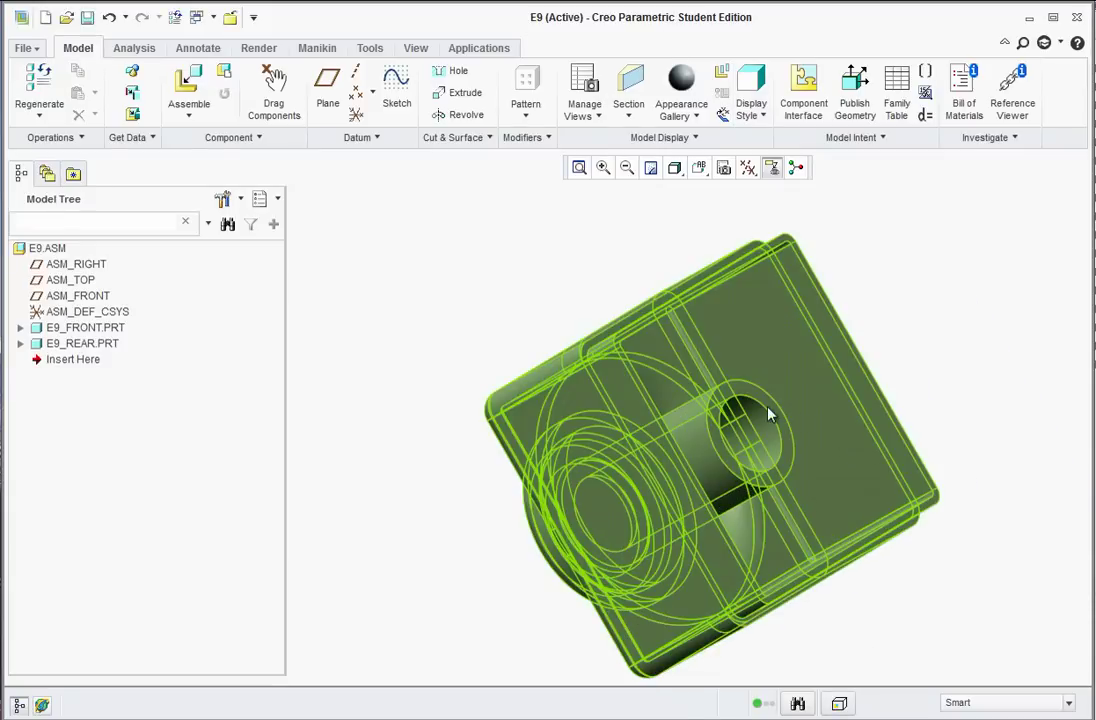
right_click(62, 345)
left_click(90, 362)
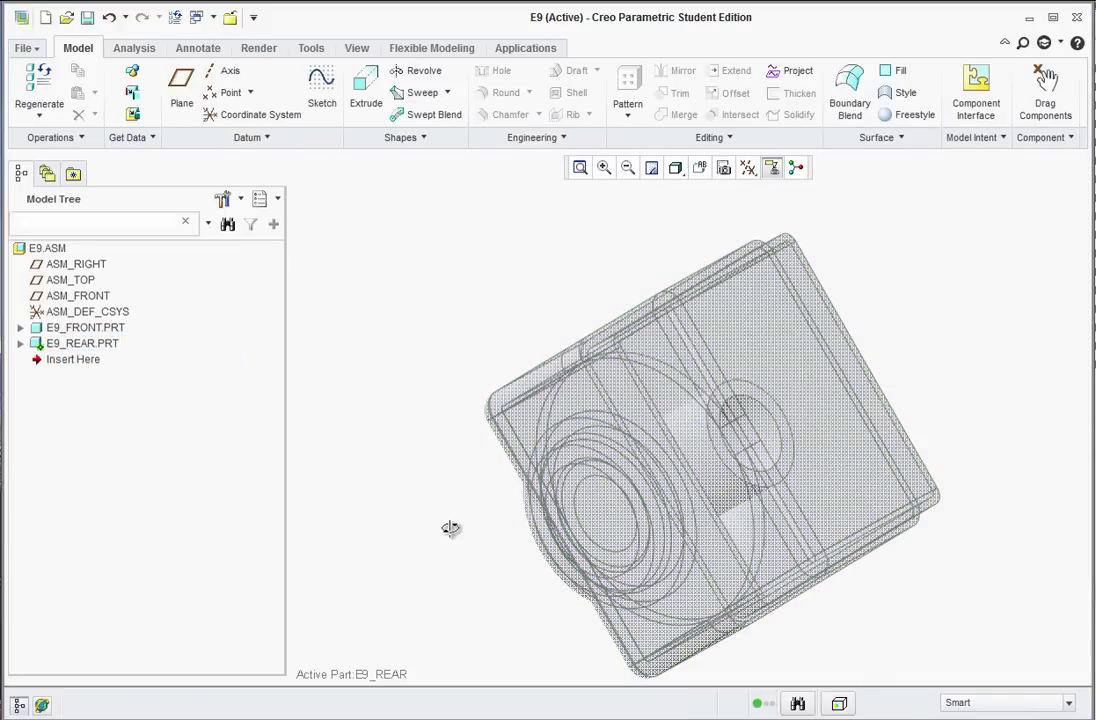
Start a sketch in E9_REAR on the narrow stepped rim face at the back of E9_FRONT, with the default orientation
middle_click_drag(455, 529, 435, 522)
scroll(944, 514, "up", 2)
scroll(830, 447, "down", 2)
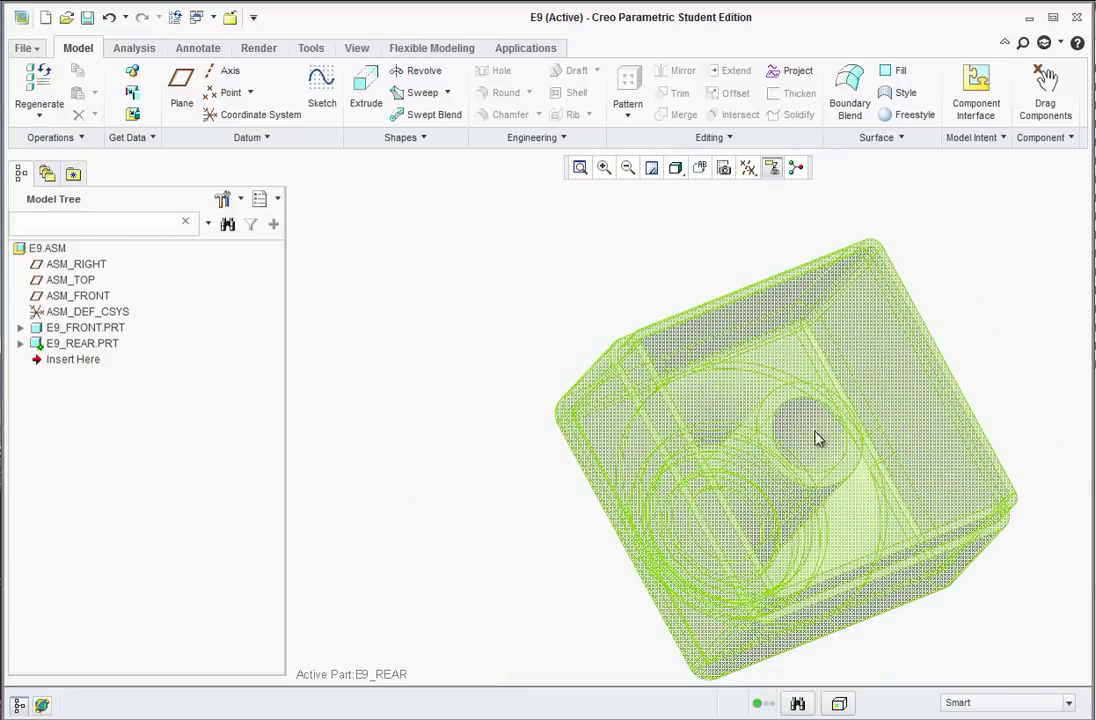
scroll(830, 447, "up", 3)
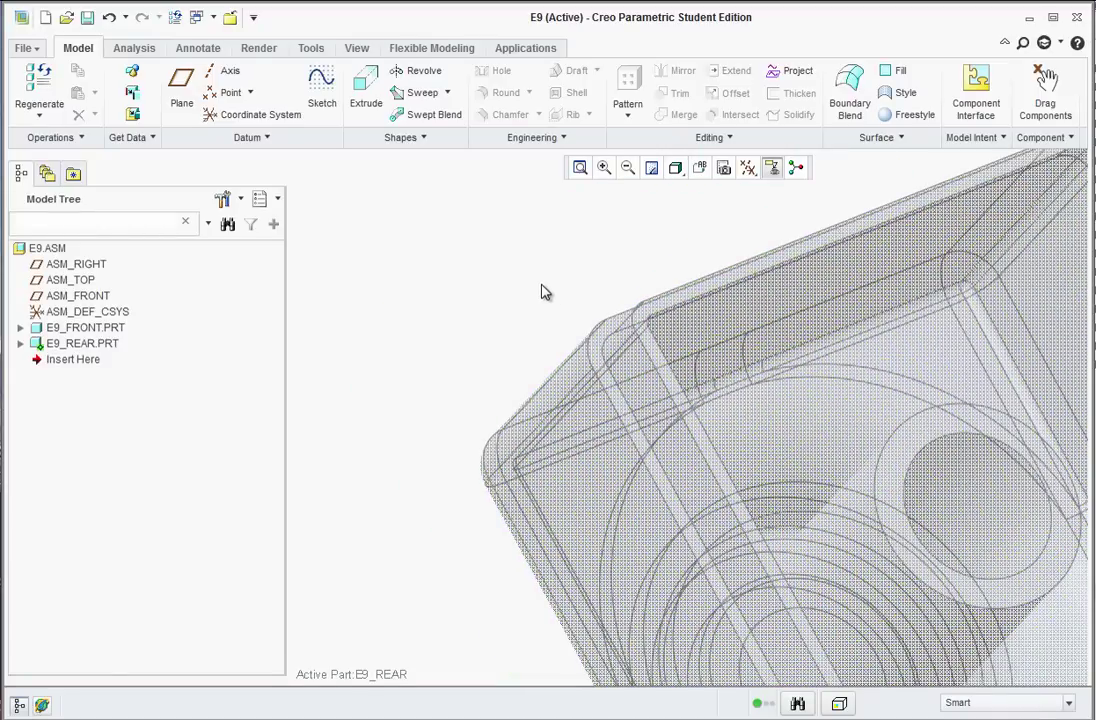
left_click(320, 95)
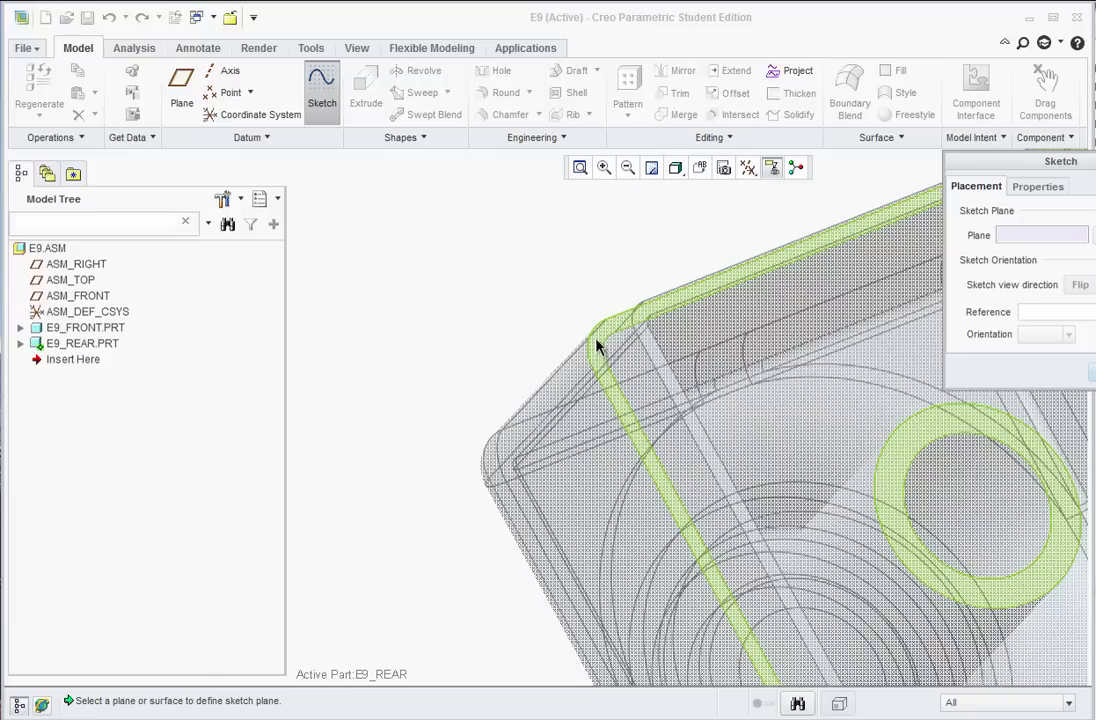
mouse_move(598, 355)
middle_mouse_down()
mouse_move(604, 372)
mouse_move(592, 345)
mouse_move(588, 385)
middle_mouse_up()
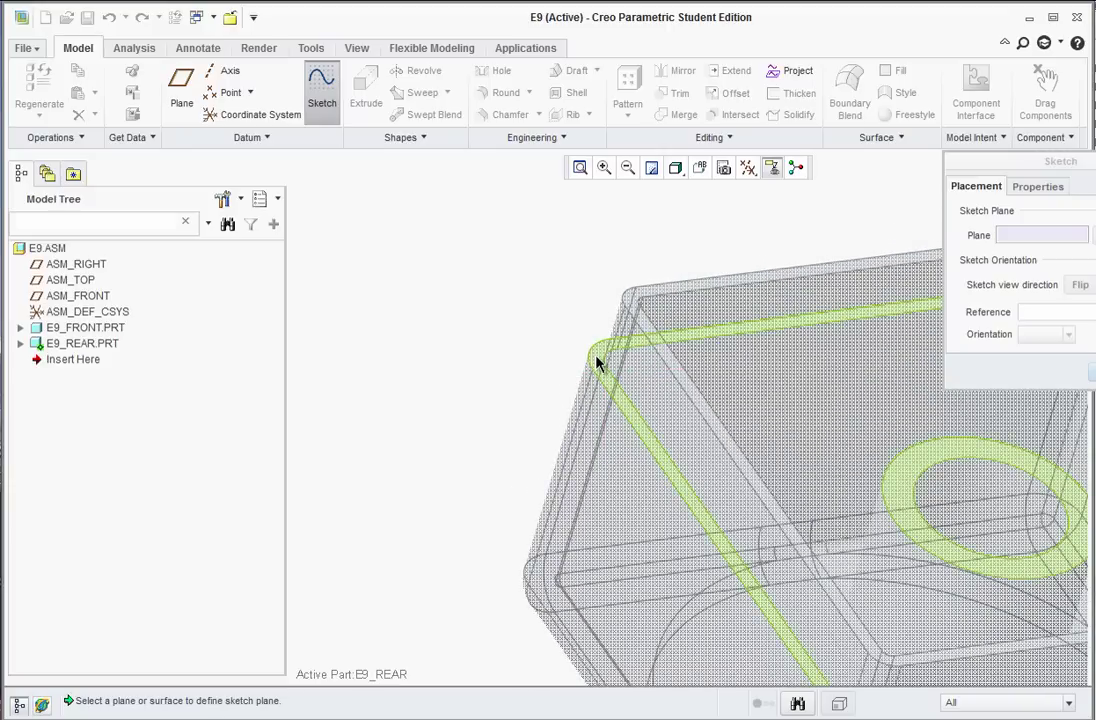
left_click(597, 363)
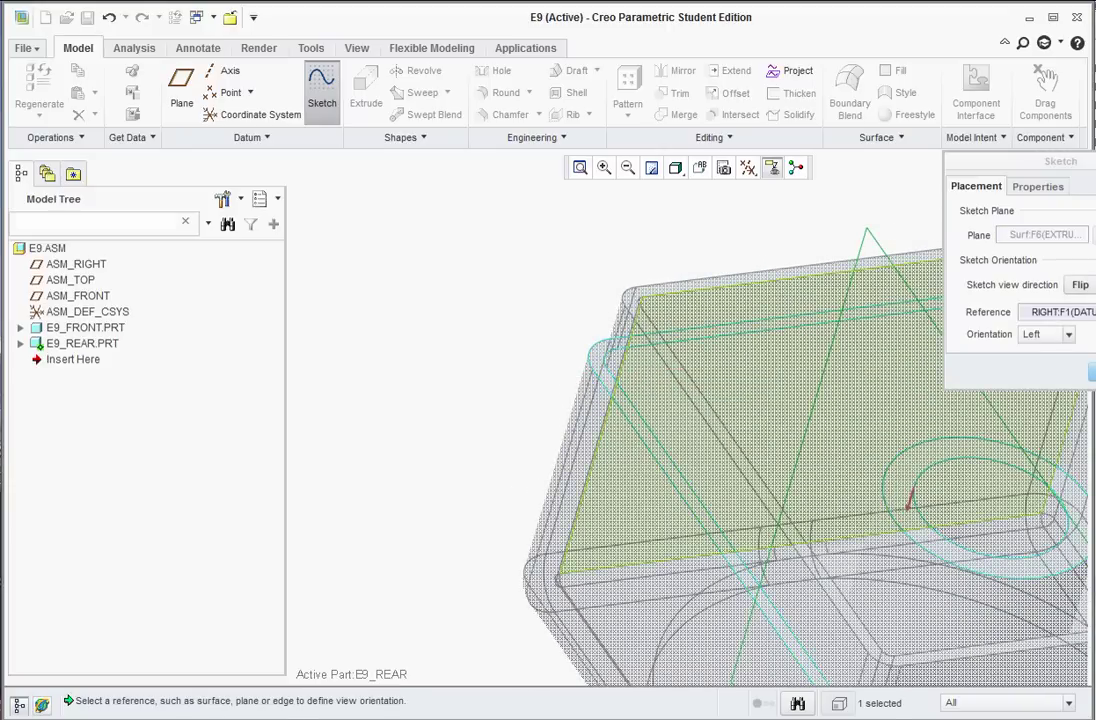
middle_click(905, 501)
middle_click_drag(575, 450, 859, 590)
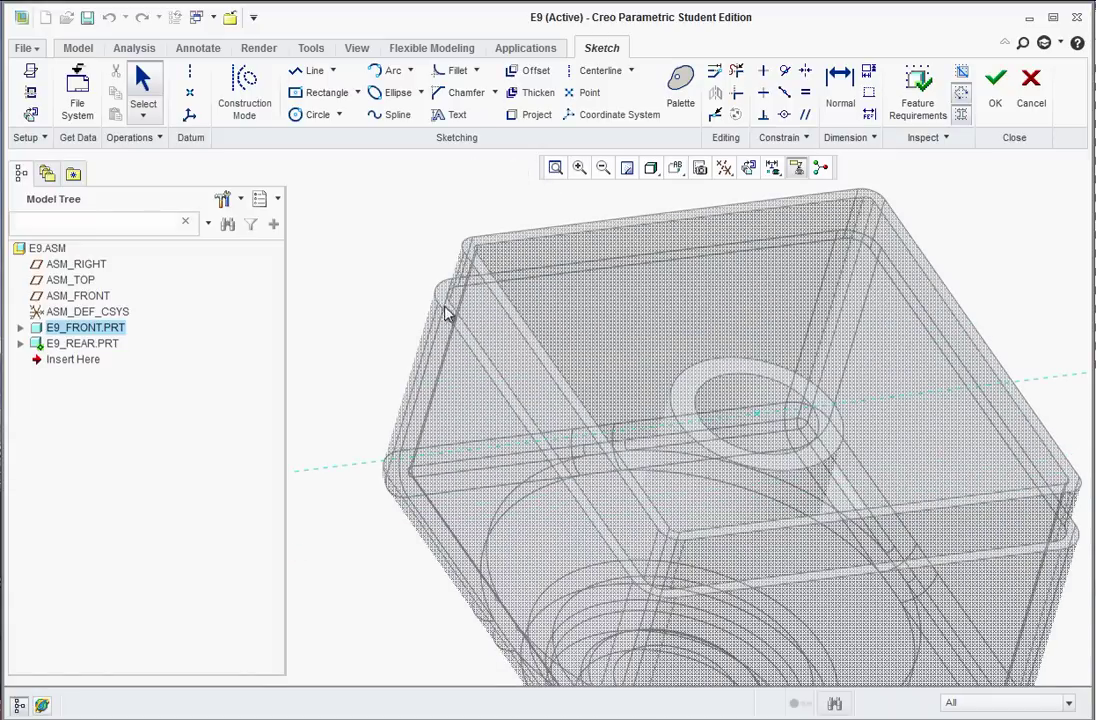
Project the complete outer edge chain of the front part's rim as a closed loop and finish the sketch
left_click(521, 118)
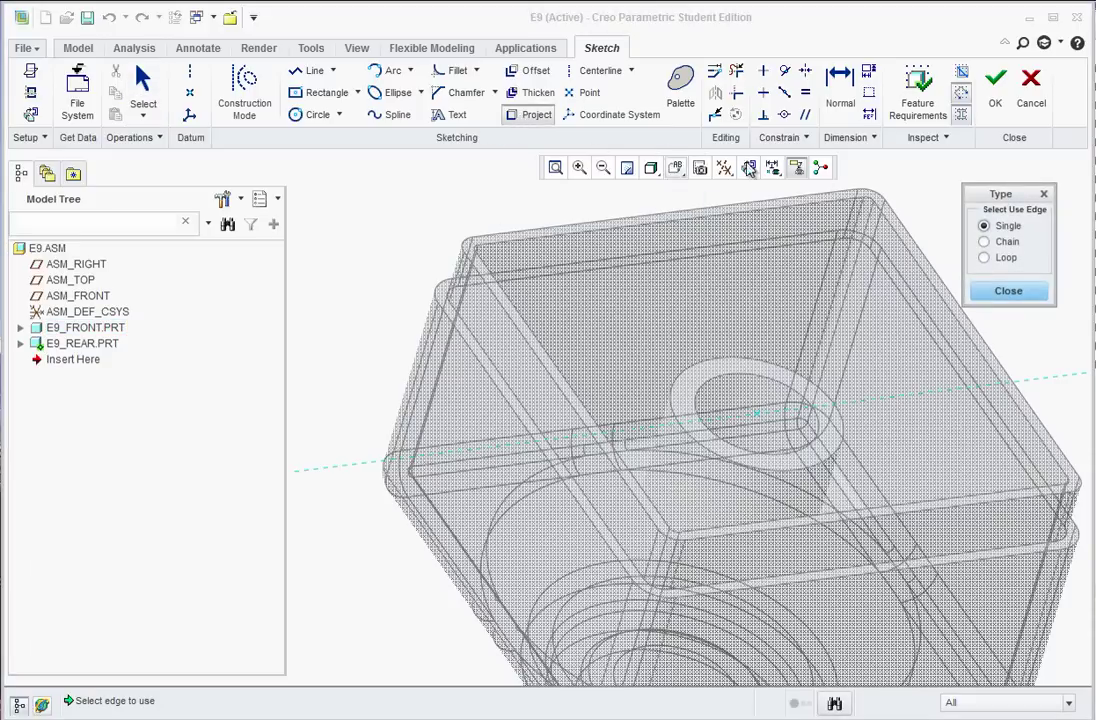
left_click(997, 246)
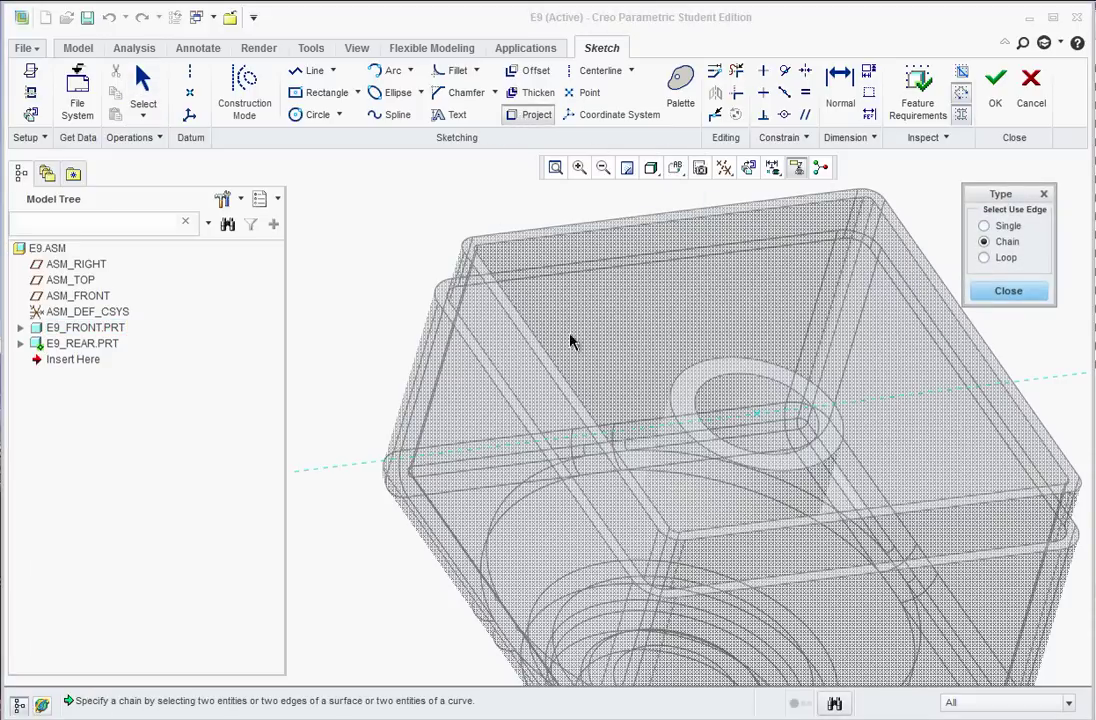
left_click(472, 353)
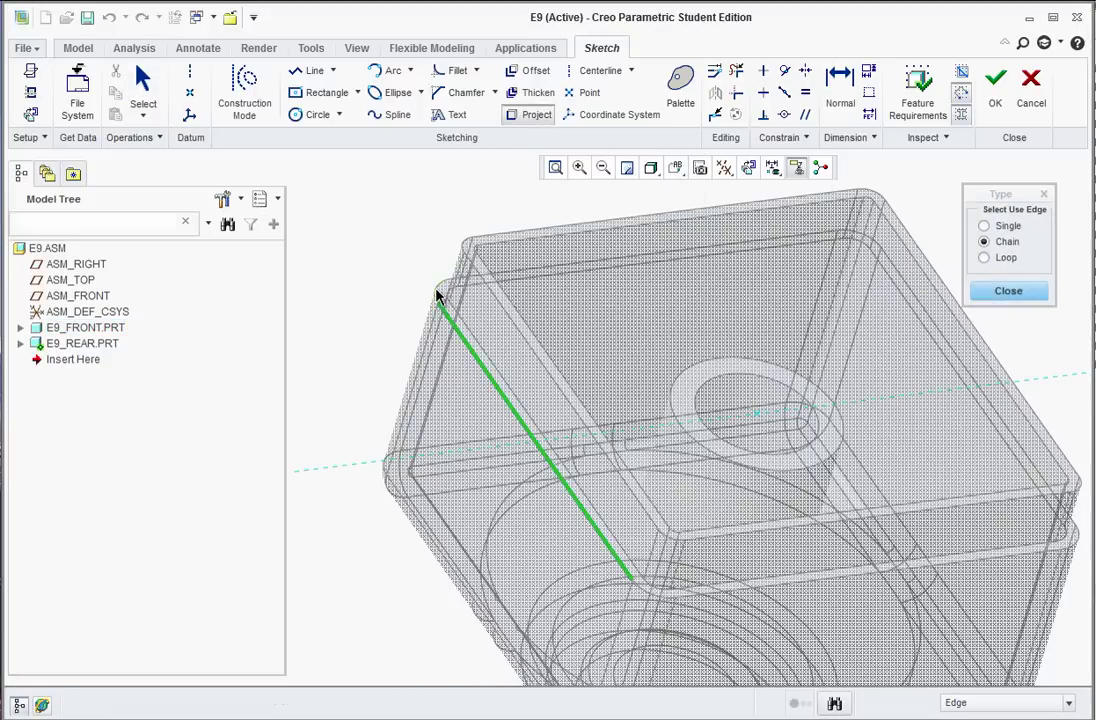
left_click(438, 294)
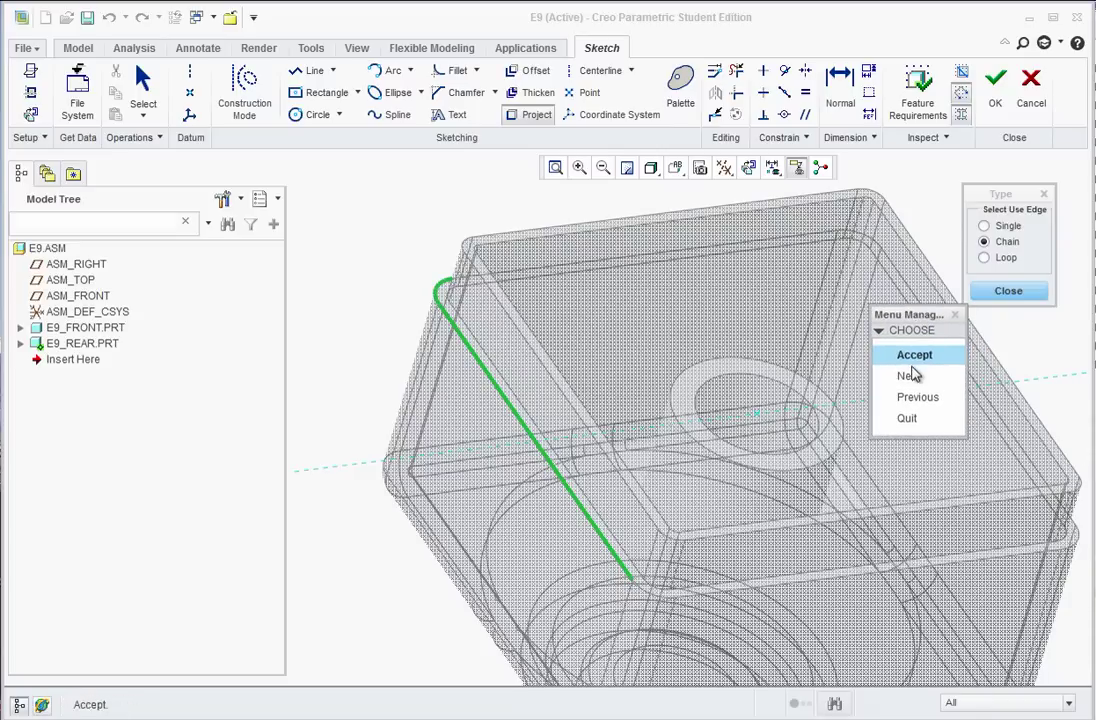
left_click(910, 376)
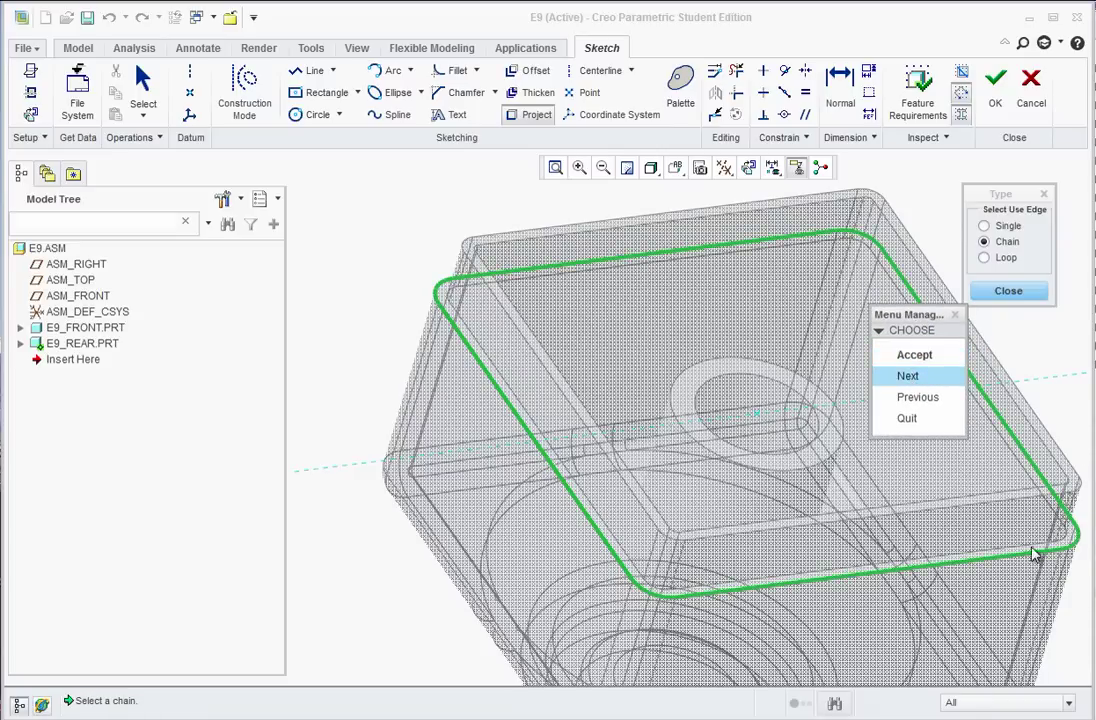
left_click(930, 362)
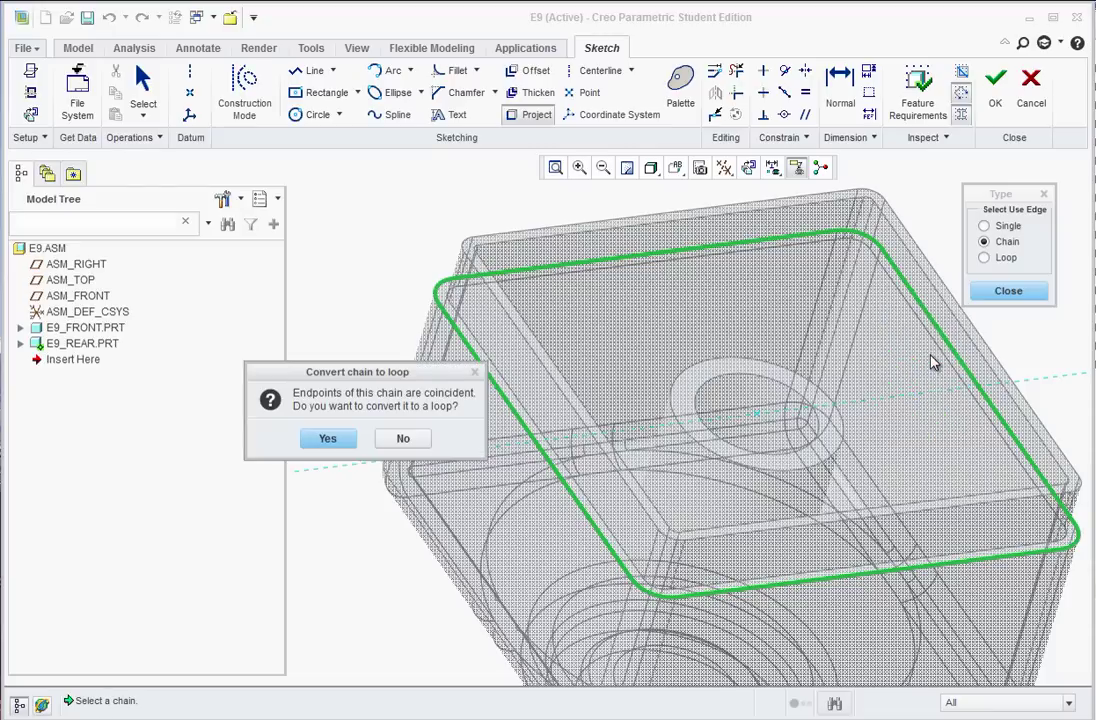
left_click(331, 443)
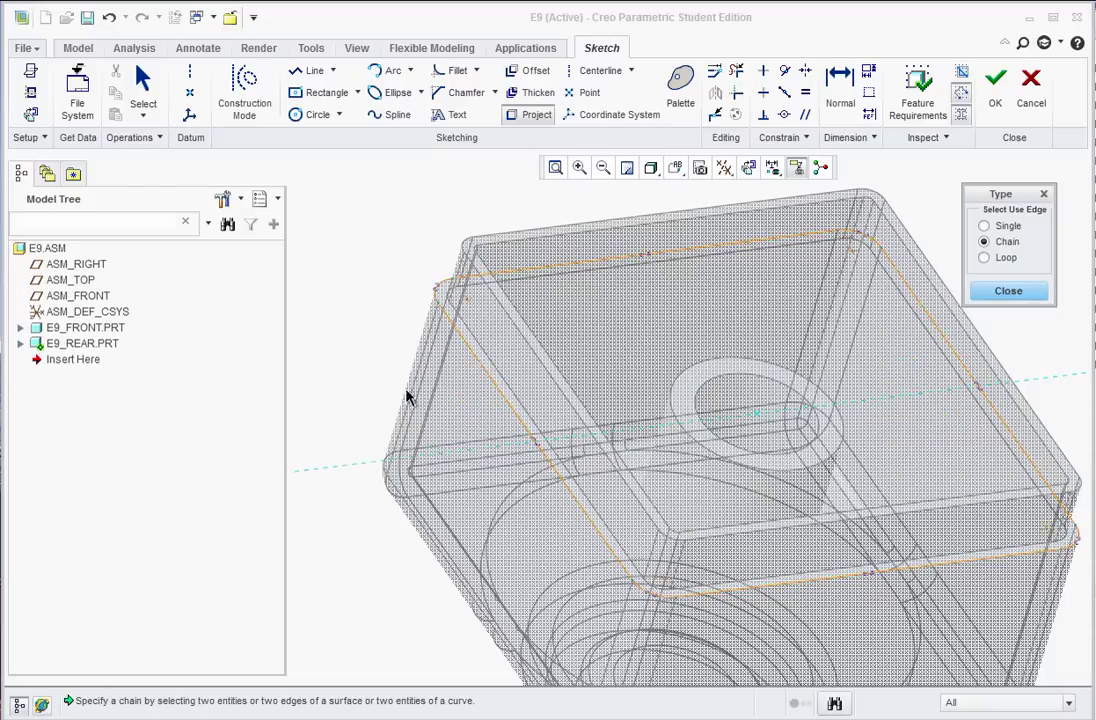
left_click(1001, 293)
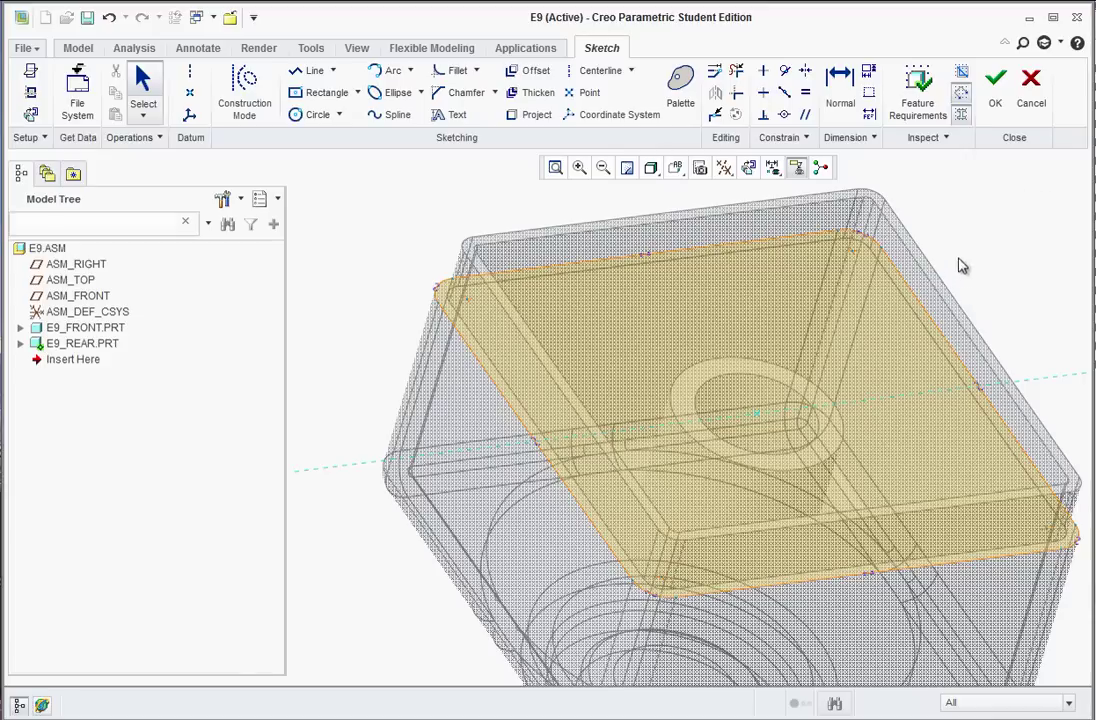
left_click(995, 88)
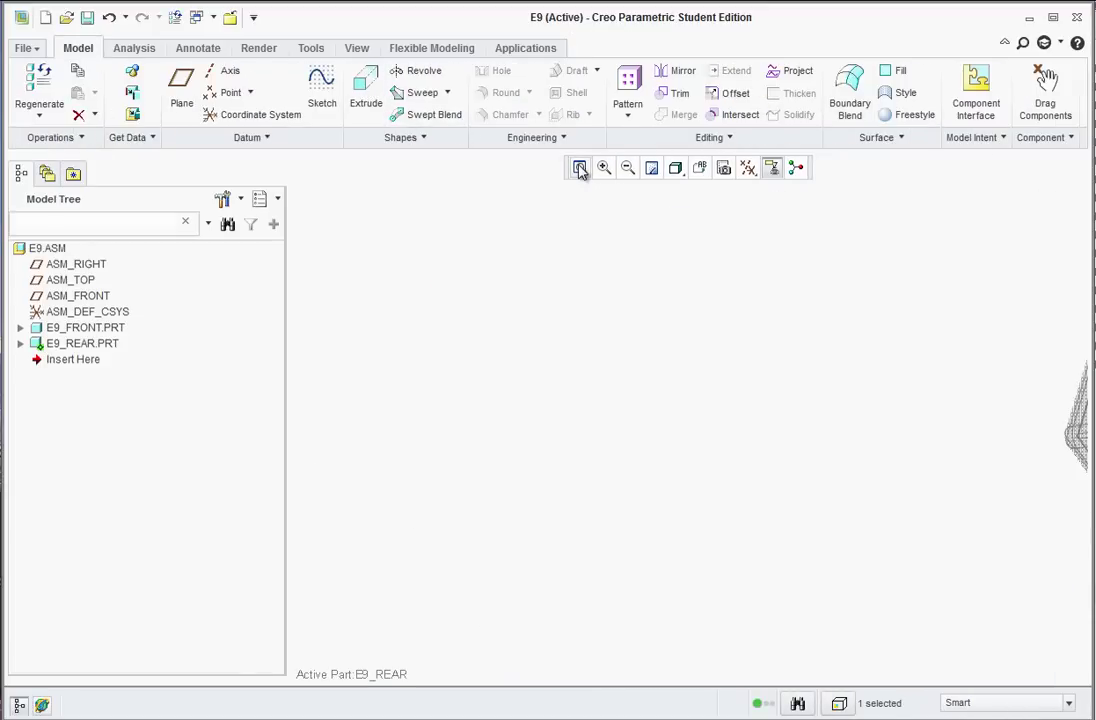
Extrude the projected outline 1.5 away from the front part, checking the depth in the pencil sharpener cup PDF drawing
left_click(579, 168)
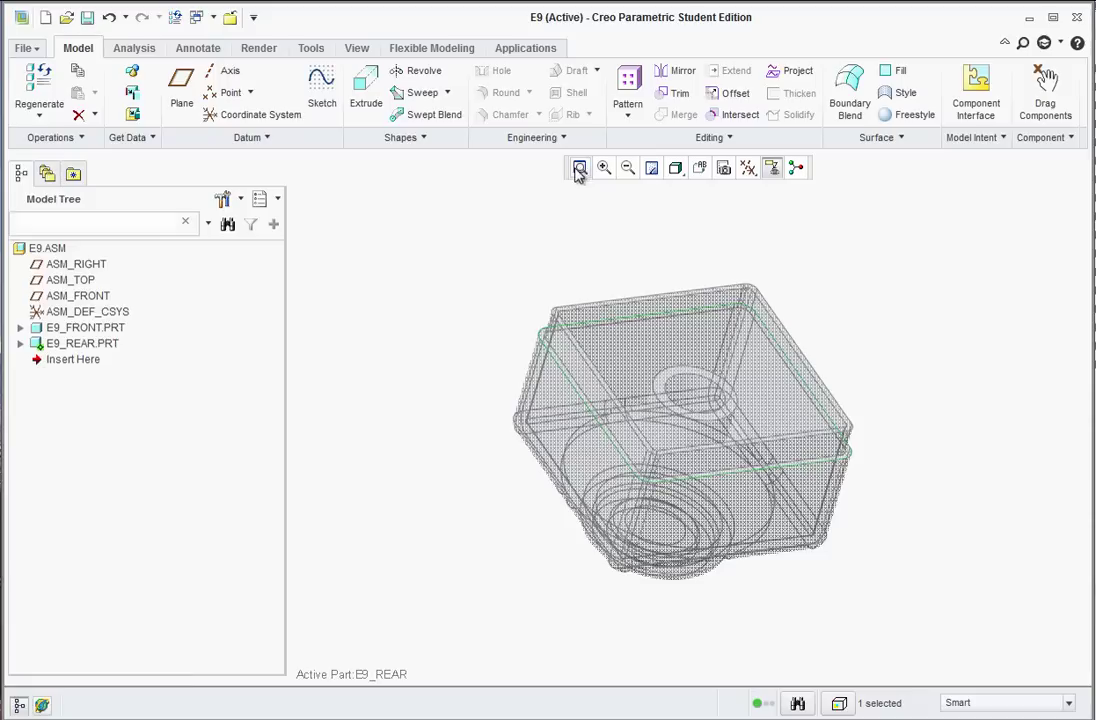
left_click(366, 88)
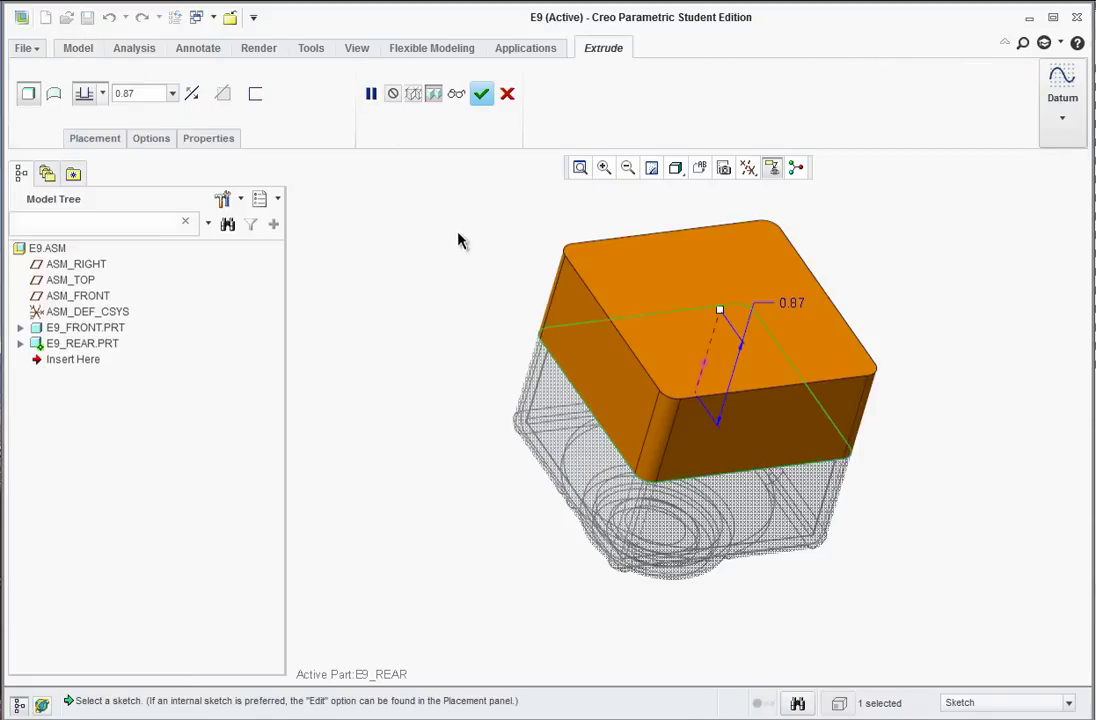
key("alt+Tab")
scroll(441, 622, "down", 20)
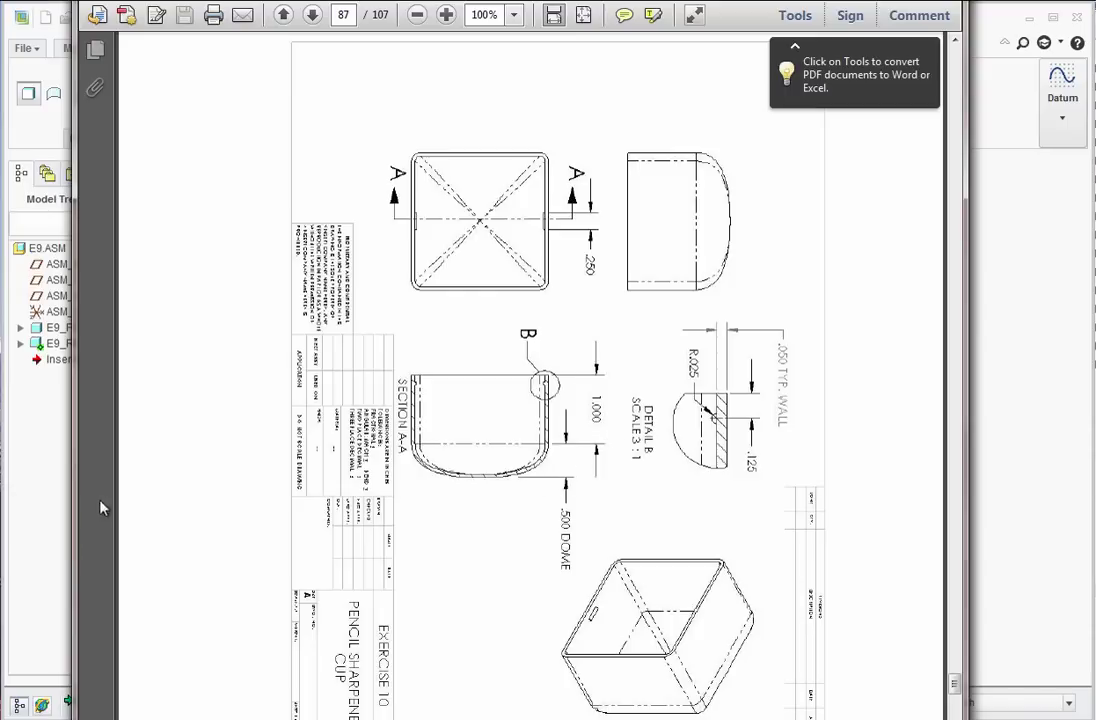
left_click(40, 497)
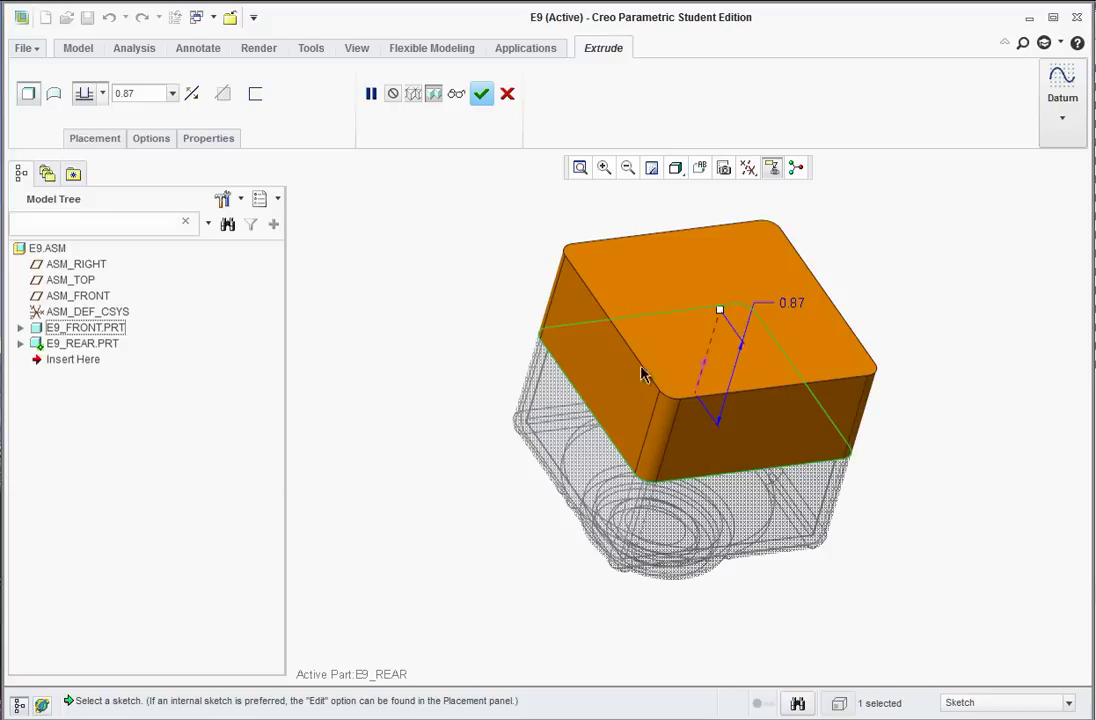
double_click(791, 302)
type("1.5")
key("Return")
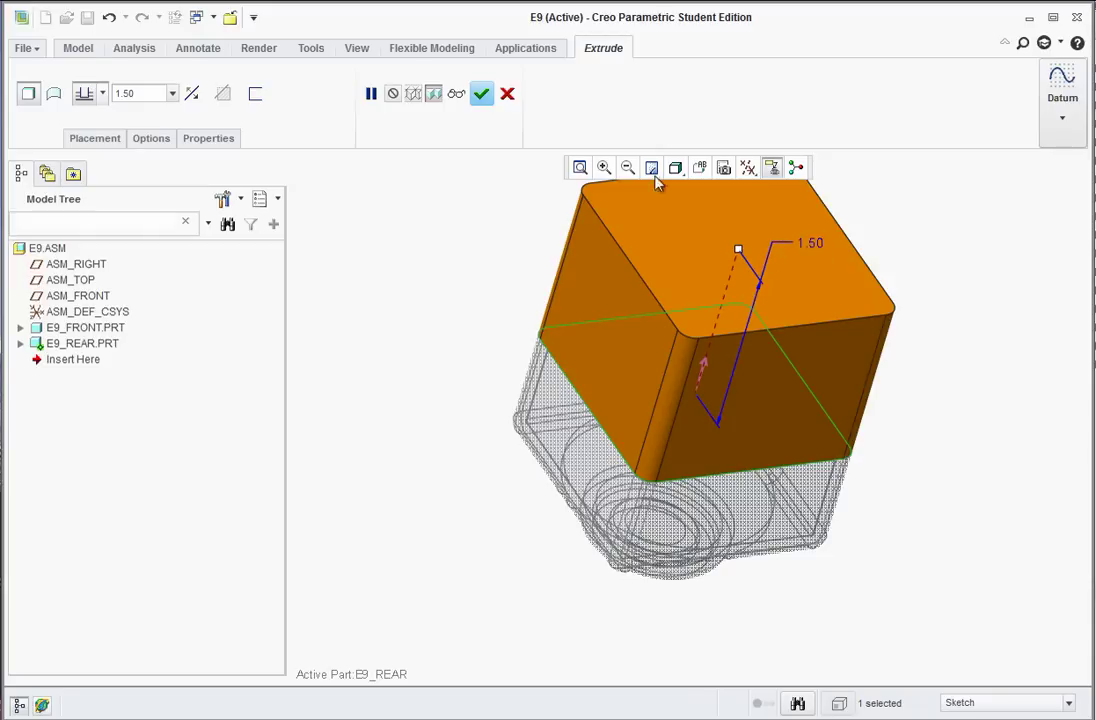
left_click(481, 95)
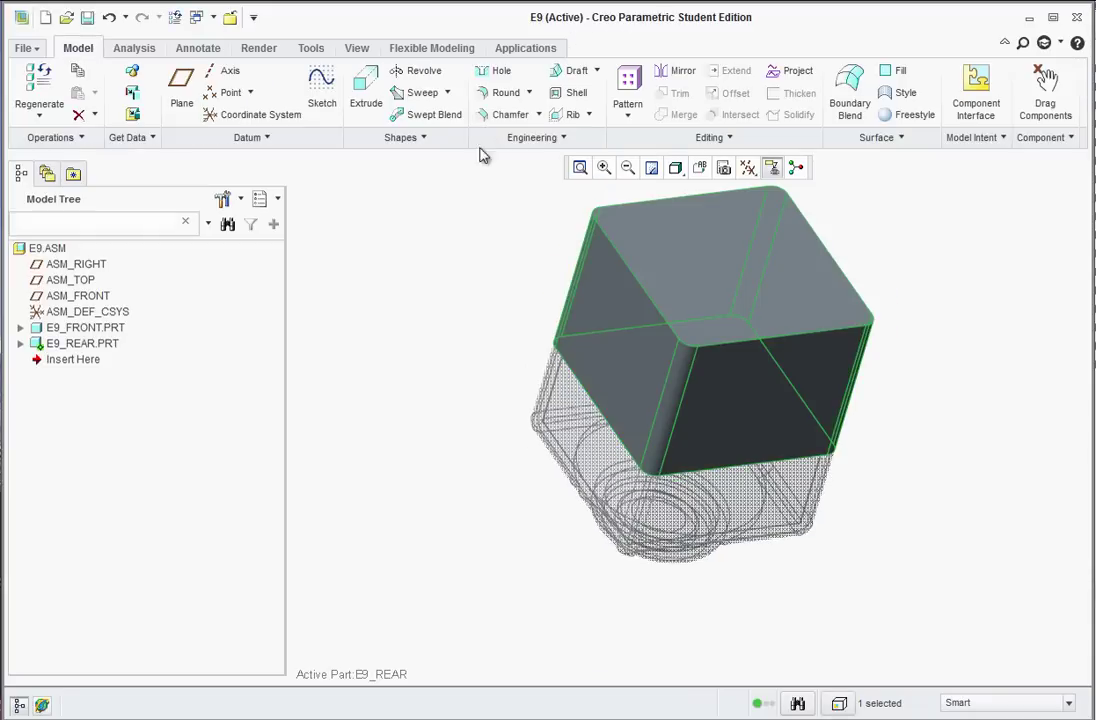
Round the perimeter edges of the extrusion's far end face with a 0.5 radius
left_click(504, 93)
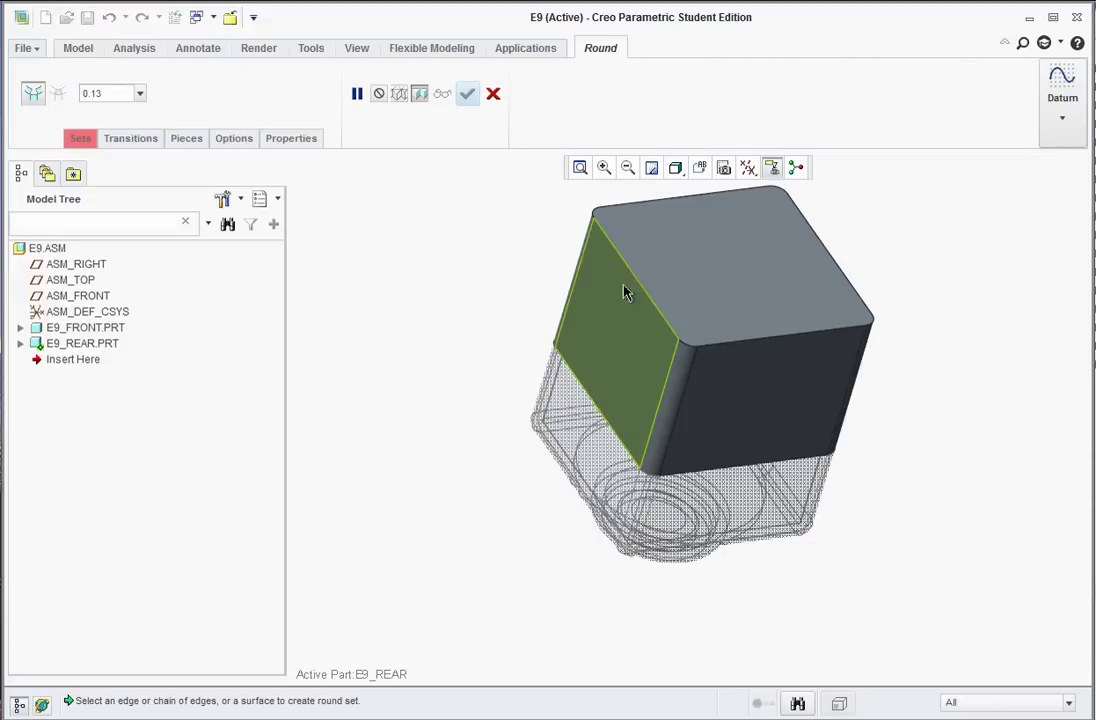
left_click(768, 346)
left_click_drag(780, 350, 767, 383)
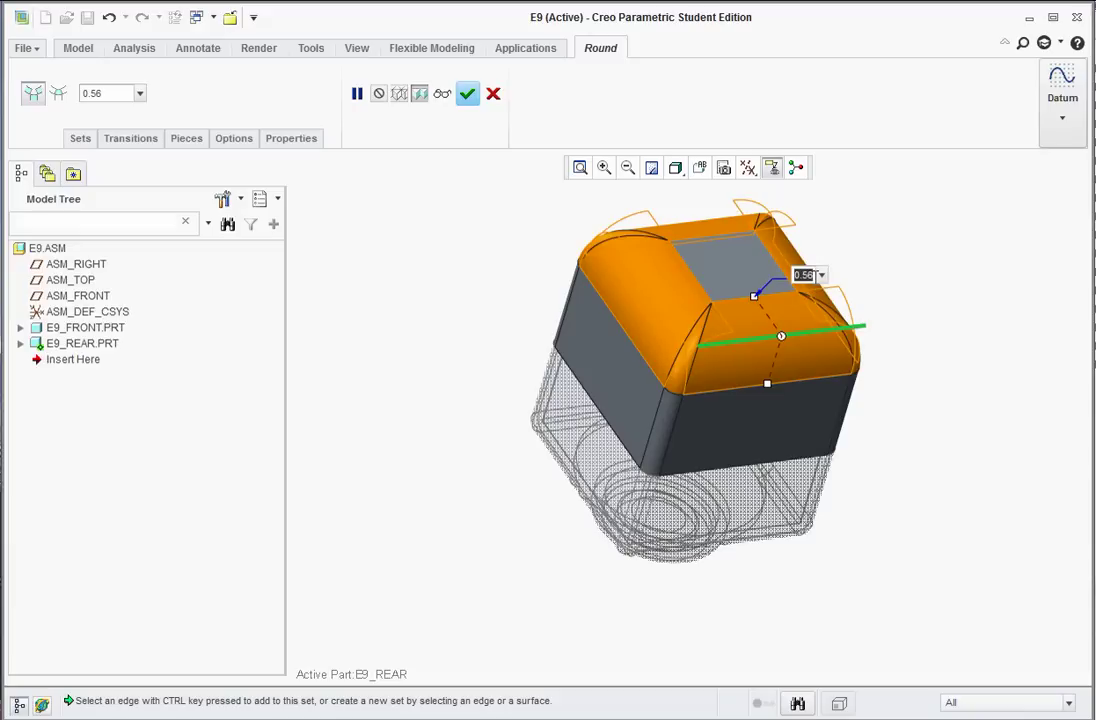
type("0.5")
key("Return")
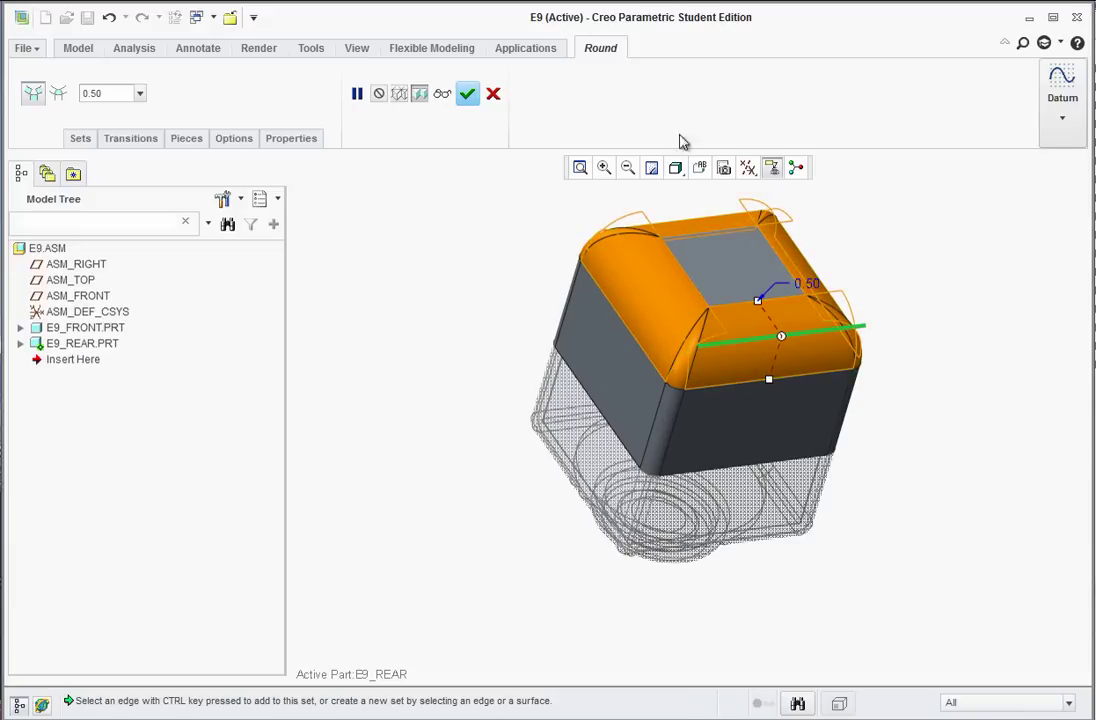
left_click(467, 96)
Shell E9_REAR to a 0.05 wall thickness, removing the flat face that meets the front part
mouse_move(563, 375)
middle_mouse_down()
mouse_move(739, 360)
mouse_move(733, 370)
middle_mouse_up()
scroll(490, 283, "down", 2)
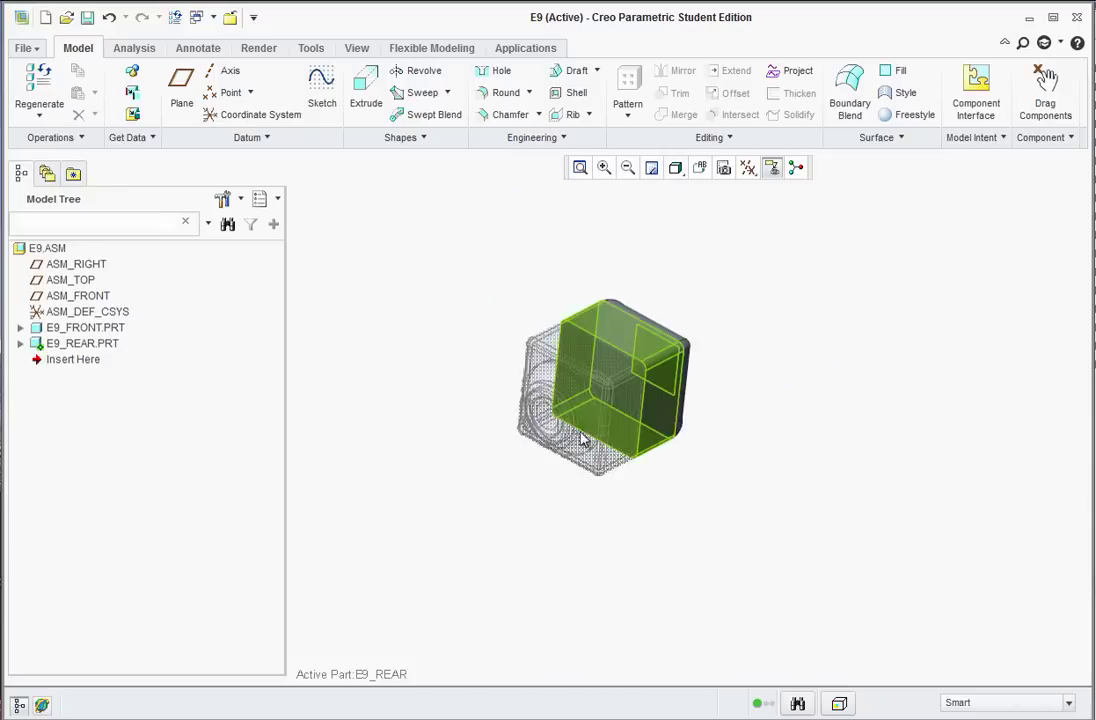
scroll(530, 380, "up", 2)
scroll(340, 195, "up", 2)
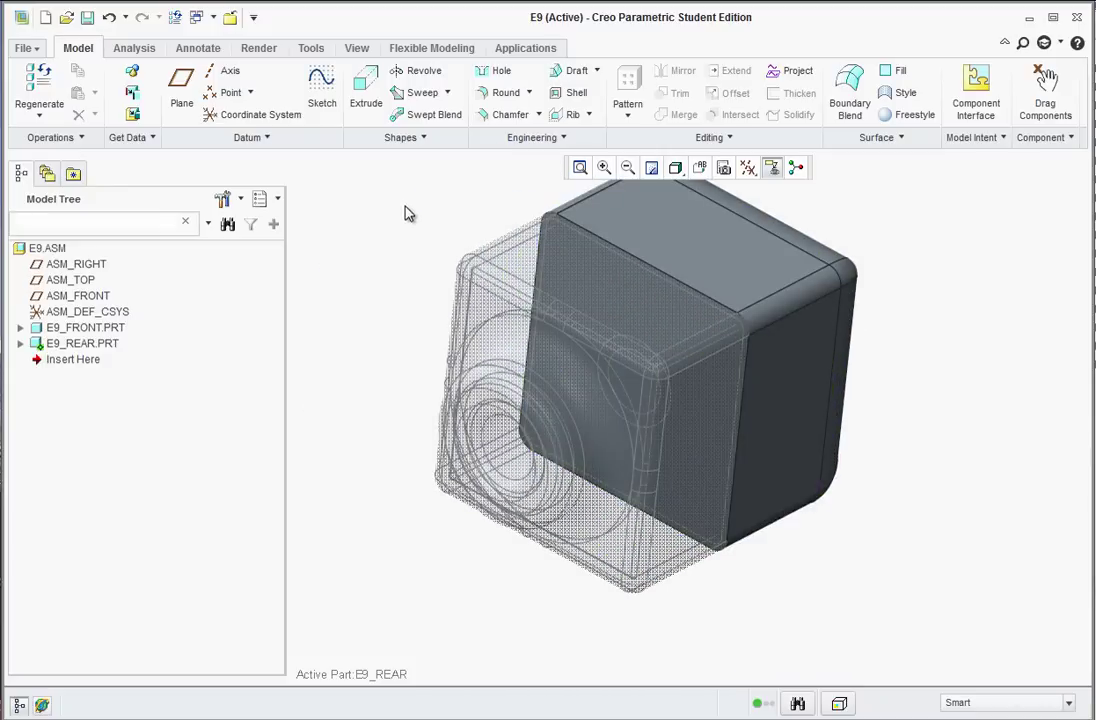
left_click(572, 92)
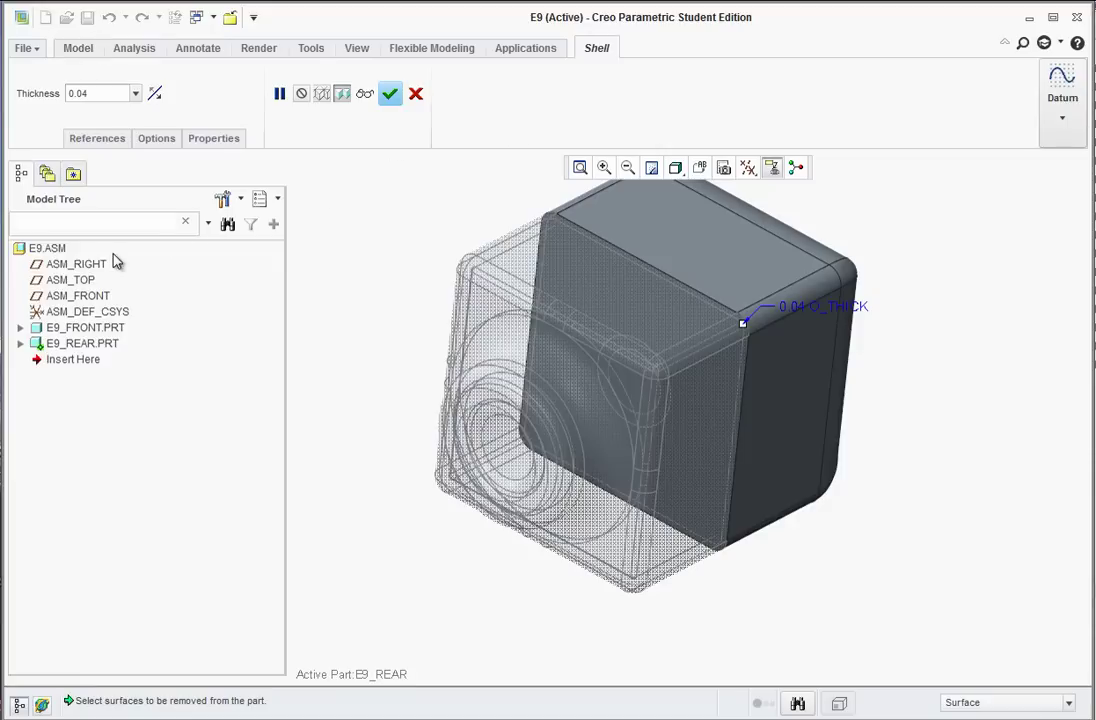
key("BackSpace")
type("0.05")
key("Return")
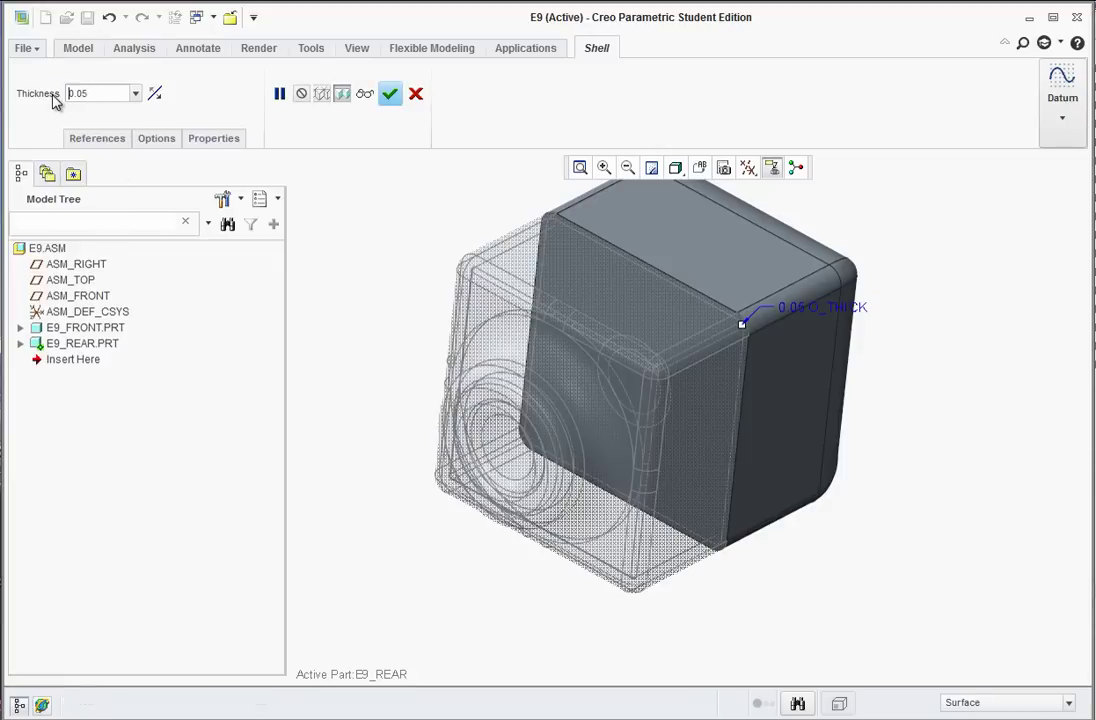
left_click(640, 331)
middle_click_drag(638, 328, 468, 414)
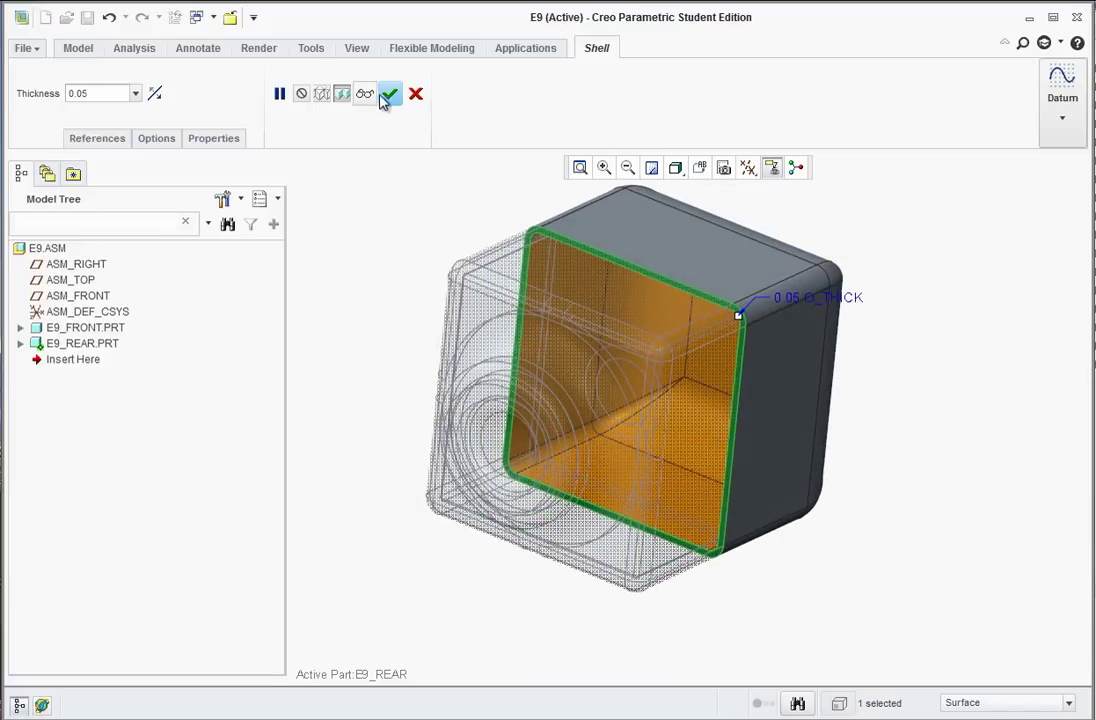
left_click(390, 93)
Check the cup's groove details in the PDF drawing and start a sketch on E9_REAR's RIGHT datum plane
mouse_move(585, 487)
middle_mouse_down()
mouse_move(700, 519)
mouse_move(656, 455)
middle_mouse_up()
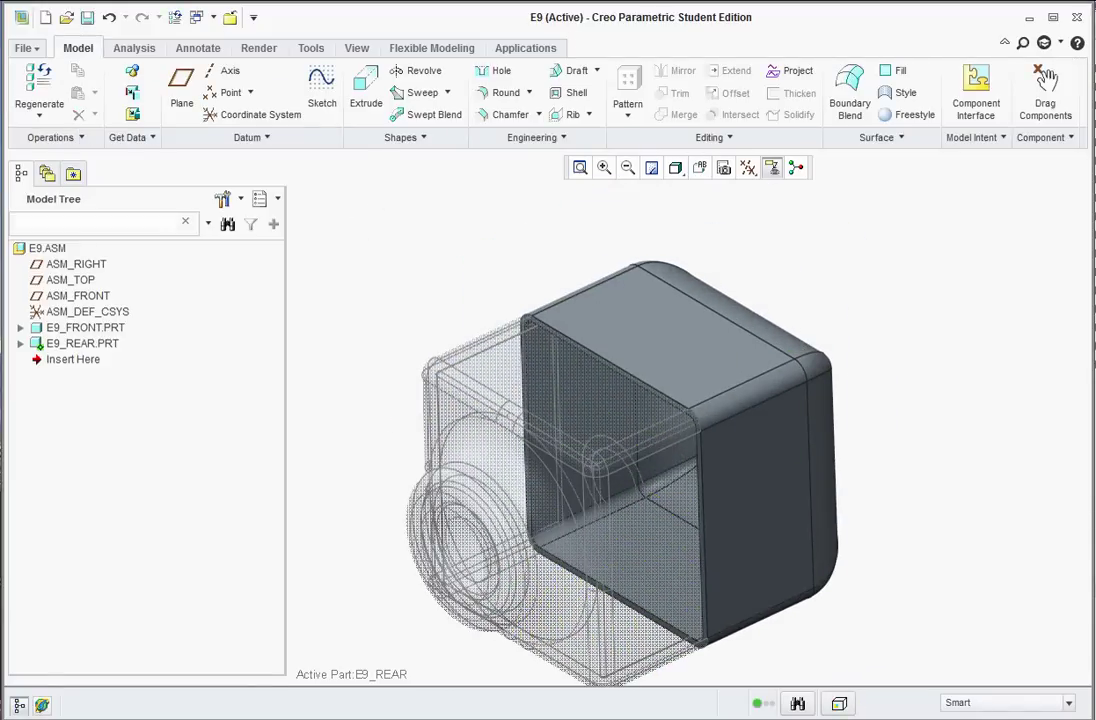
key("alt+Tab")
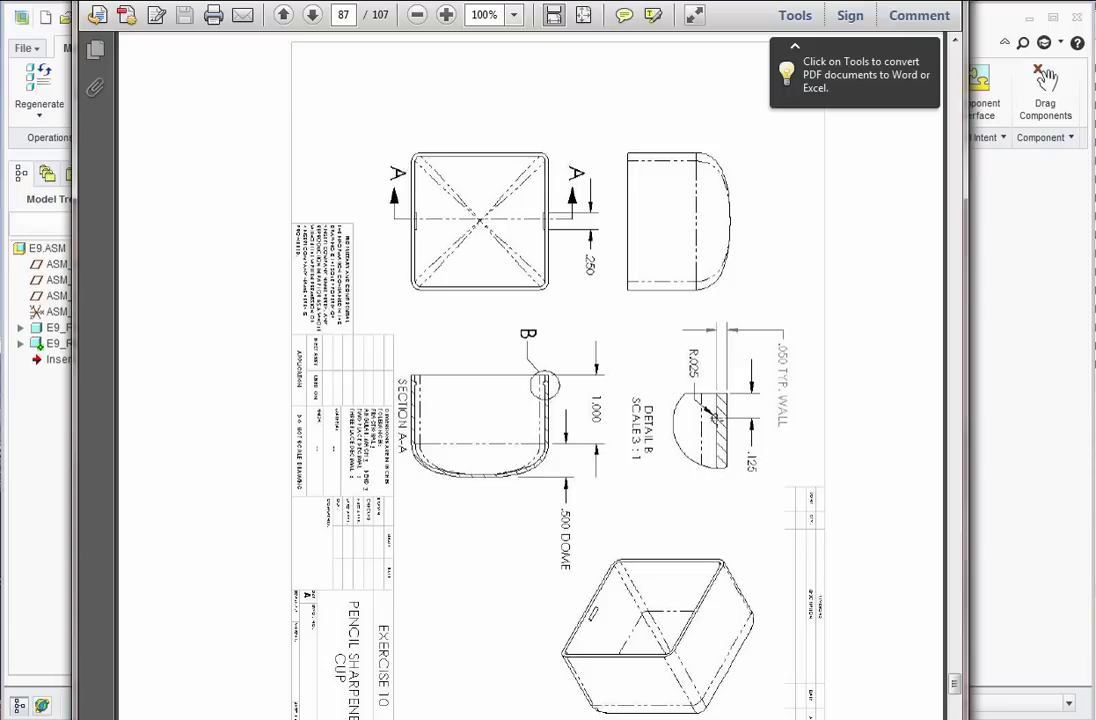
left_click(36, 395)
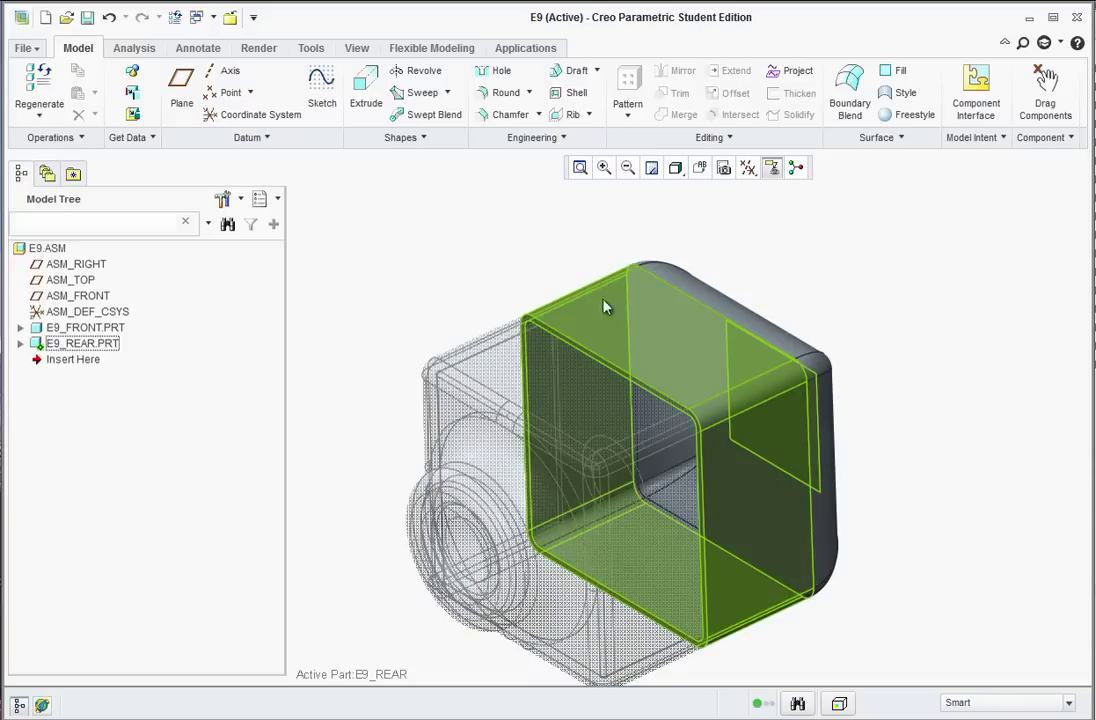
left_click(20, 344)
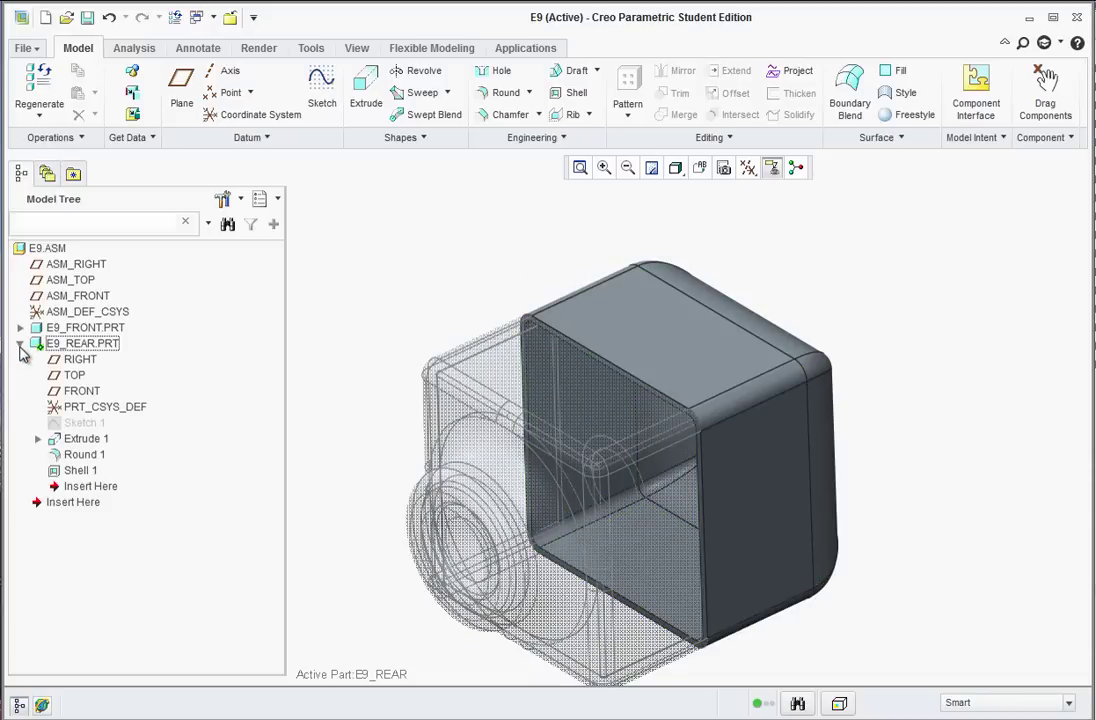
left_click(78, 359)
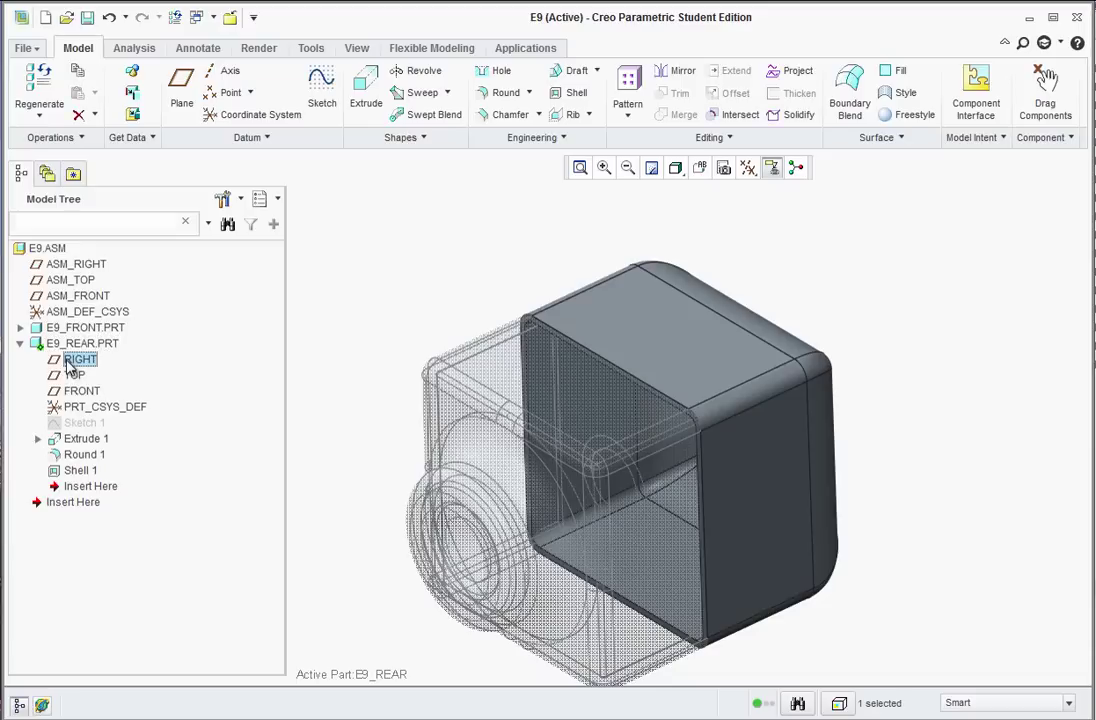
left_click(322, 85)
mouse_move(577, 473)
middle_mouse_down()
mouse_move(614, 448)
mouse_move(600, 410)
mouse_move(640, 373)
middle_mouse_up()
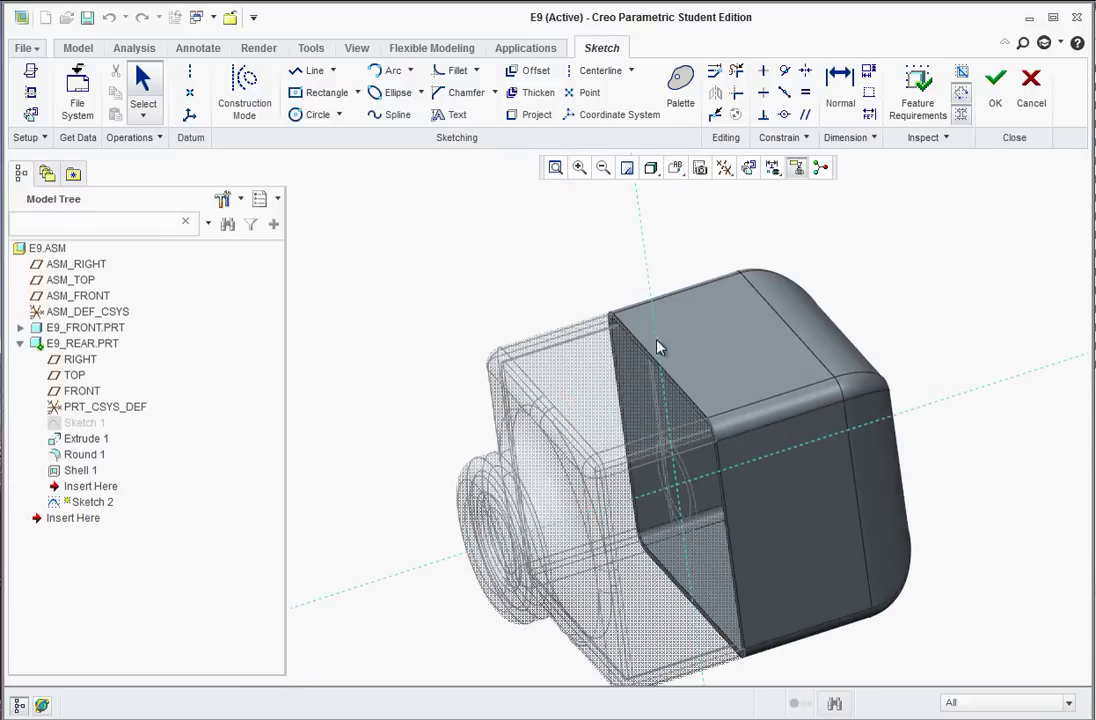
Orient the sketch to the RIGHT saved view and display the model as wireframe
left_click(675, 167)
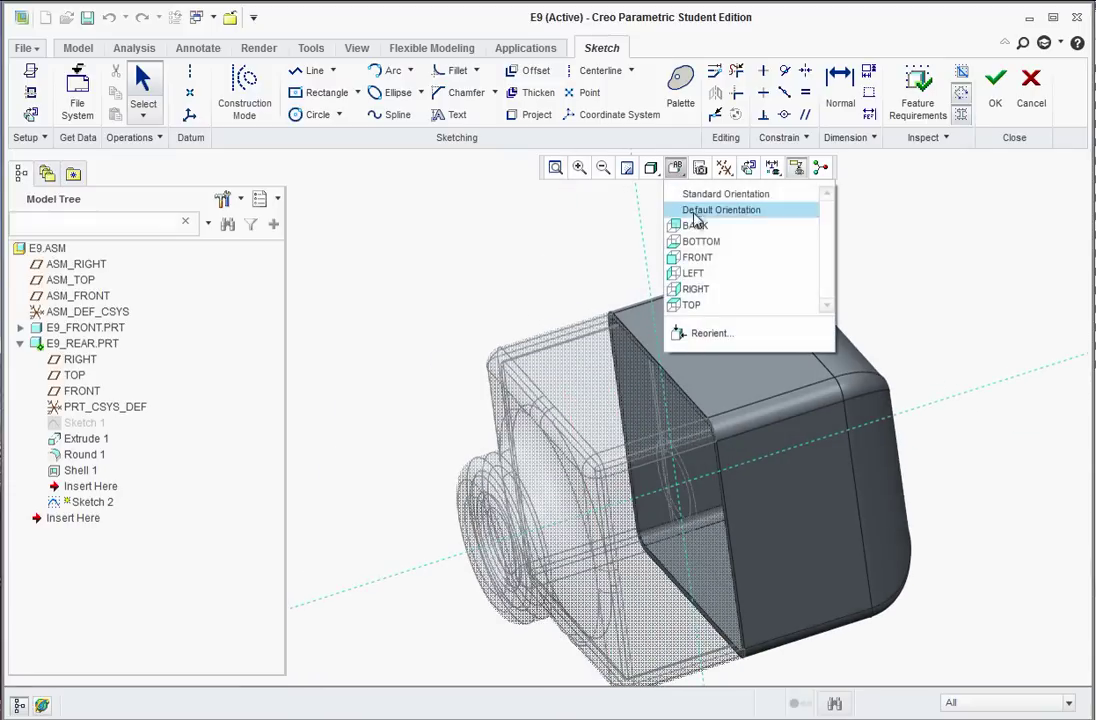
left_click(695, 289)
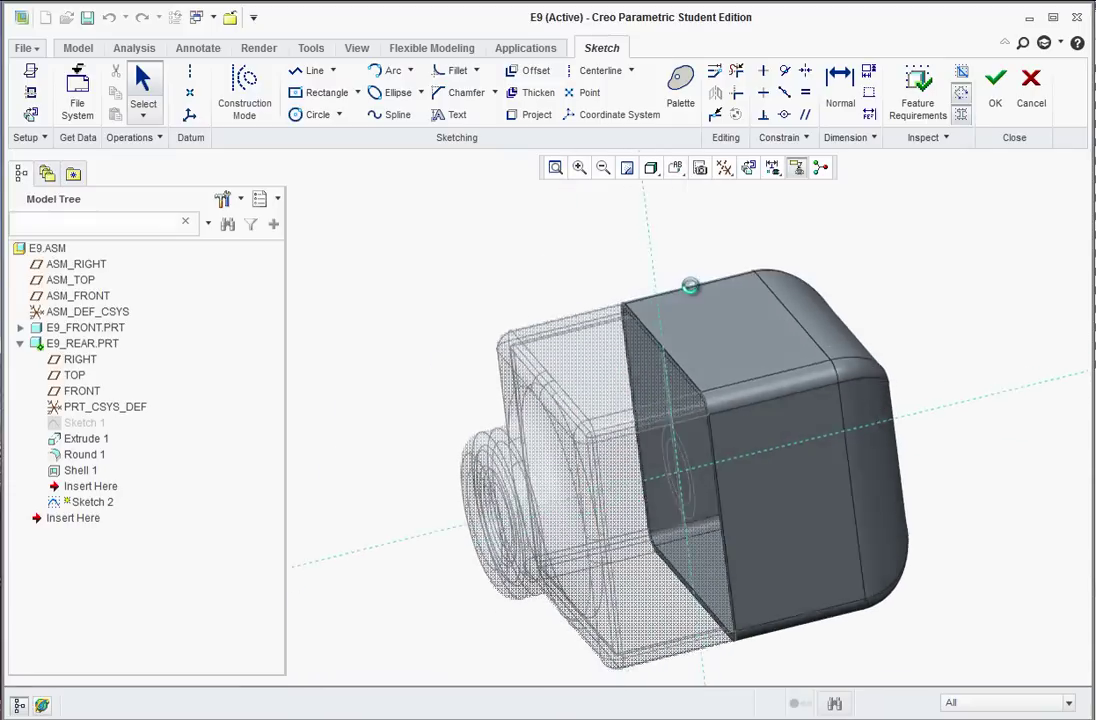
left_click(650, 167)
left_click(665, 292)
scroll(715, 322, "up", 10)
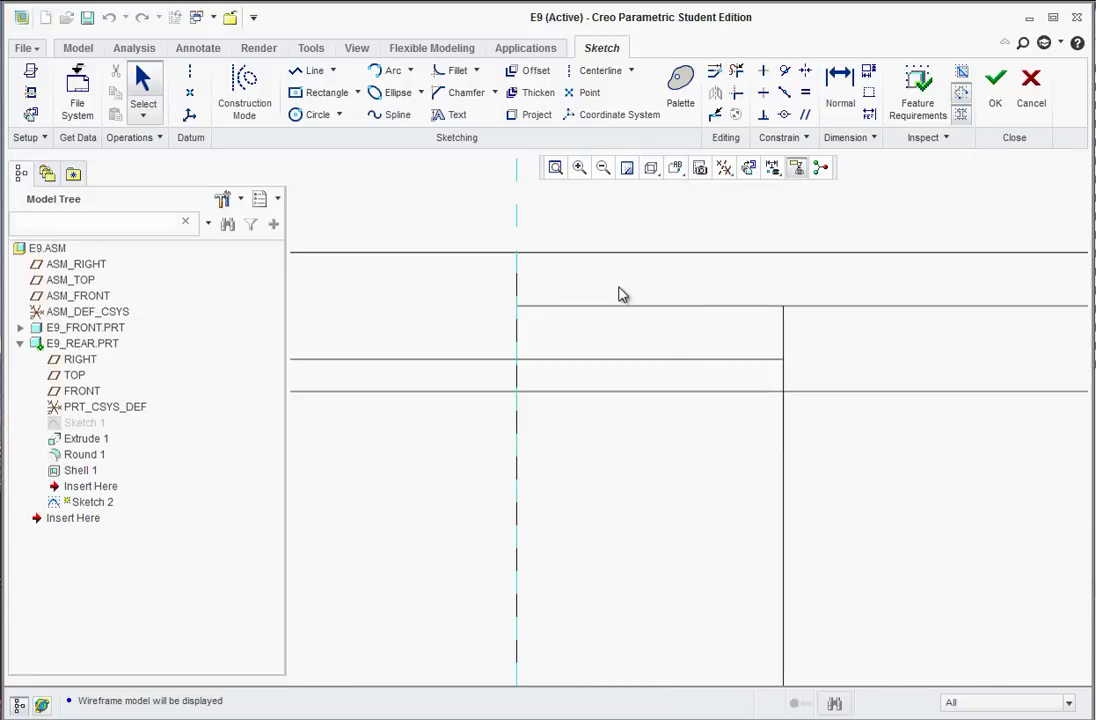
Add the upper and lower lip surfaces of E9_FRONT as references for the sketch
left_click(305, 115)
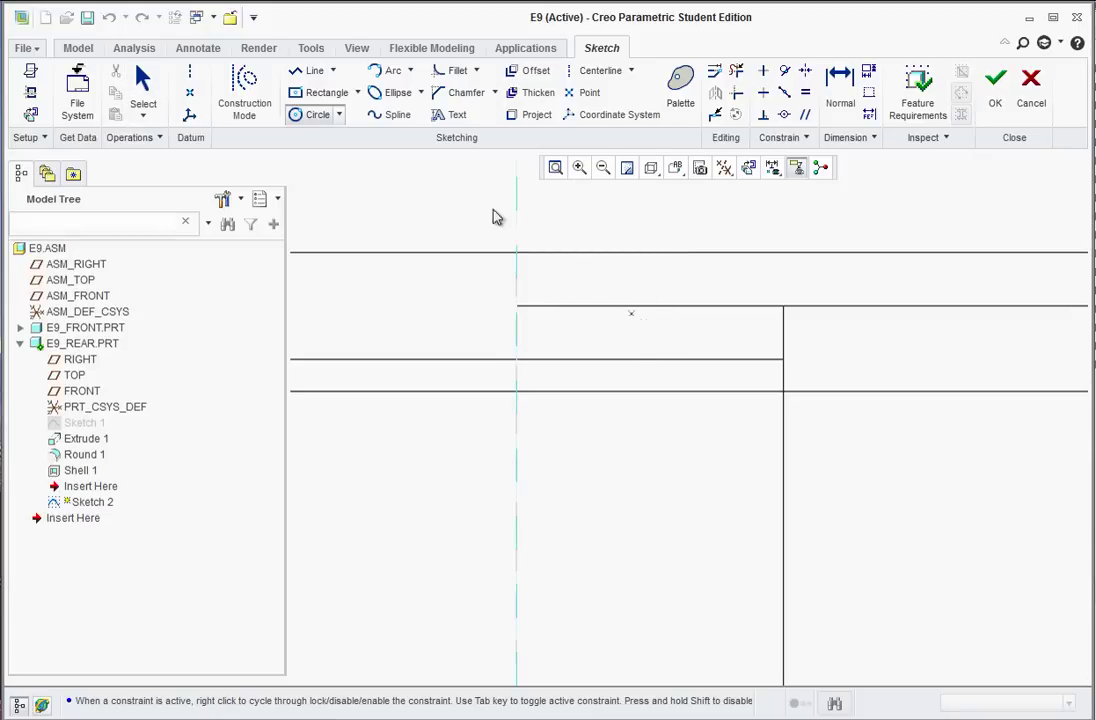
left_click(33, 95)
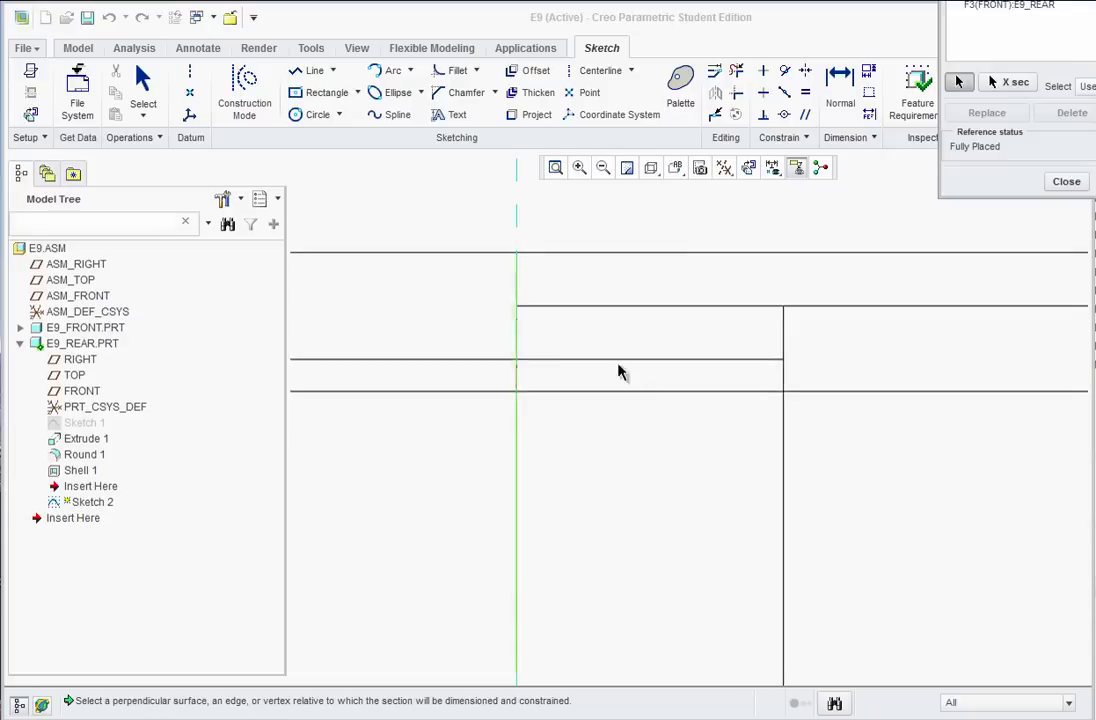
left_click(668, 306)
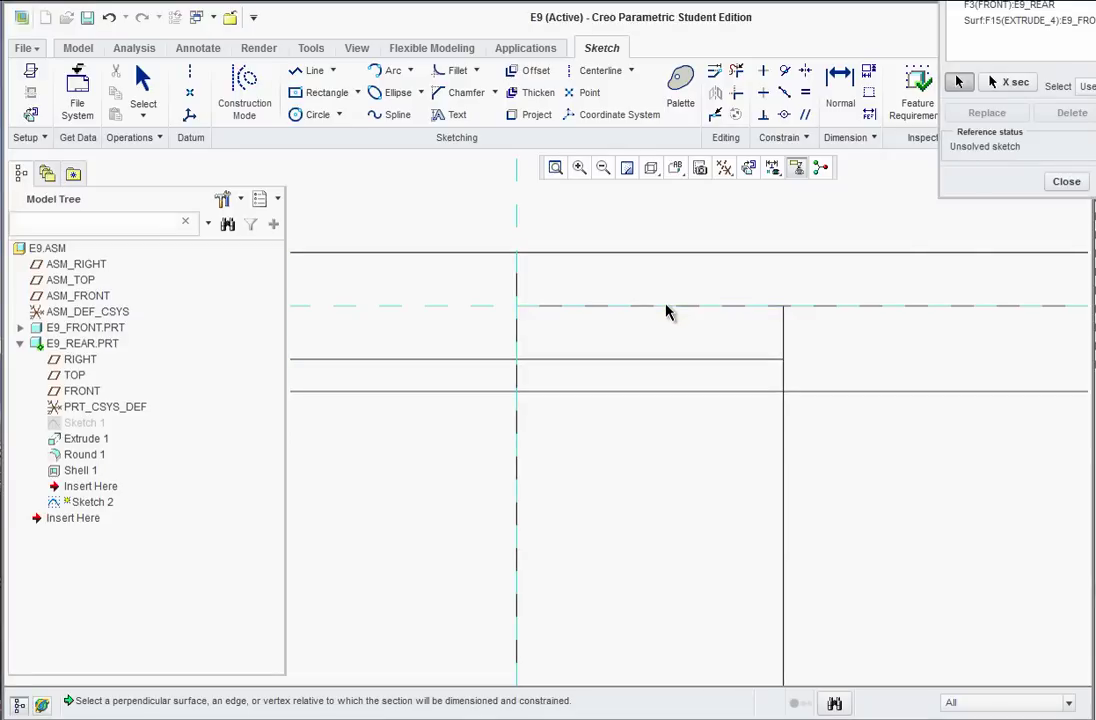
scroll(682, 450, "up", 5)
scroll(670, 621, "down", 5)
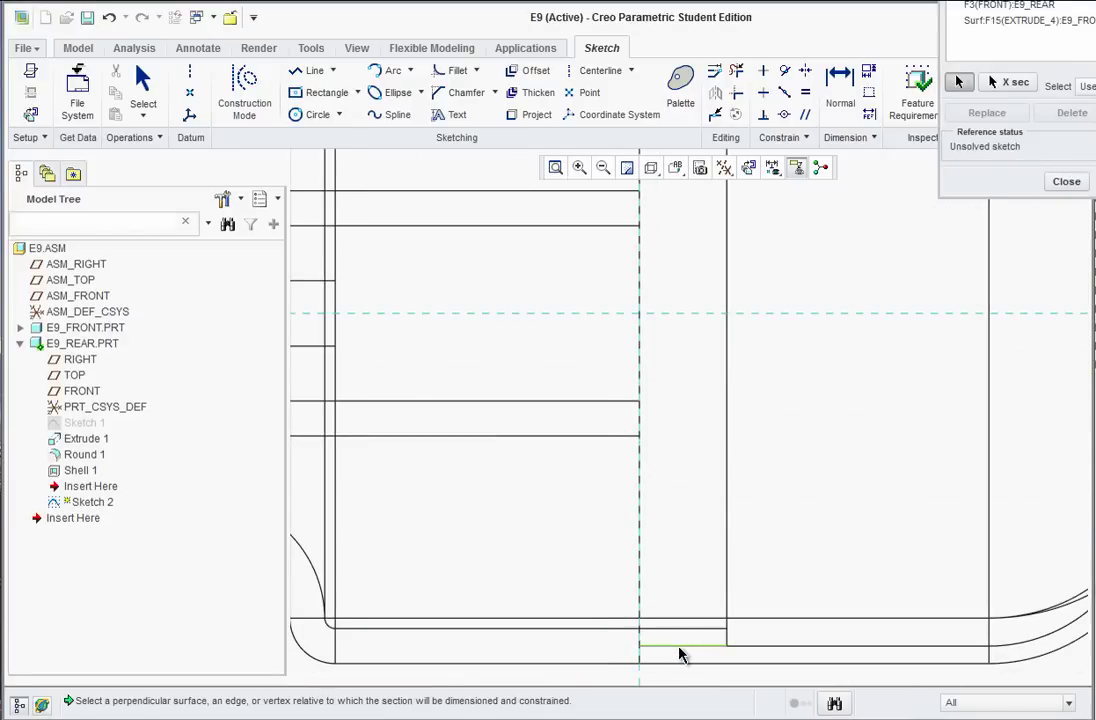
left_click(679, 654)
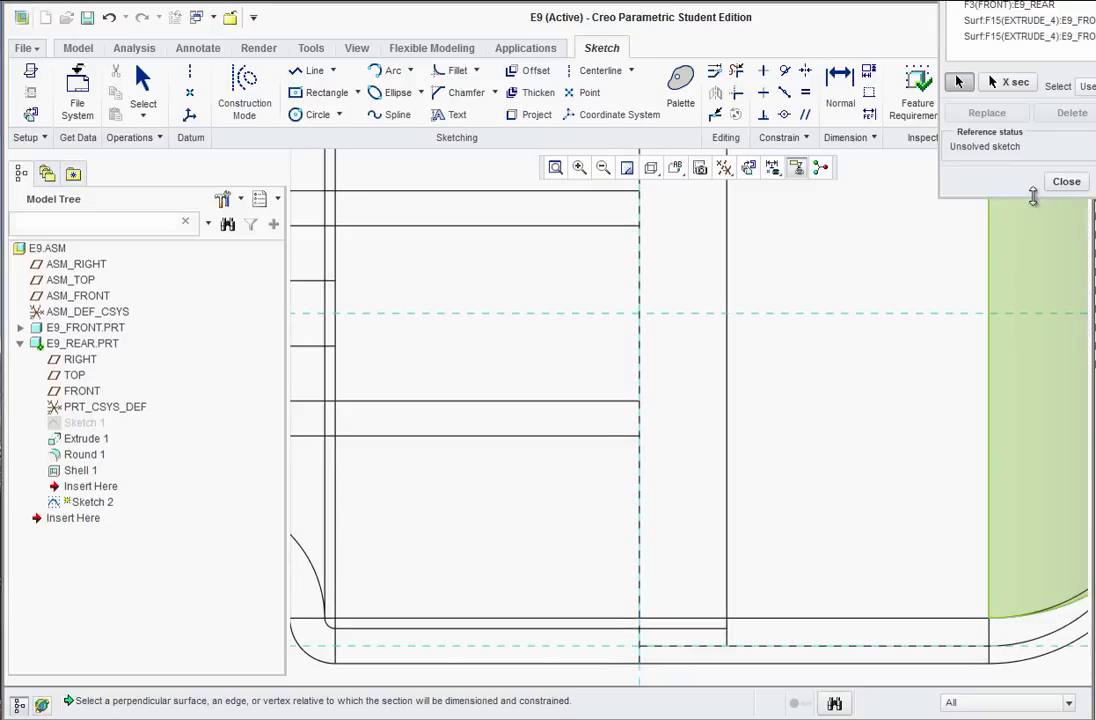
left_click(1066, 182)
Sketch a small circle centred on the upper lip reference and set its centre 0.125 from the vertical reference
scroll(753, 303, "up", 5)
scroll(704, 259, "down", 8)
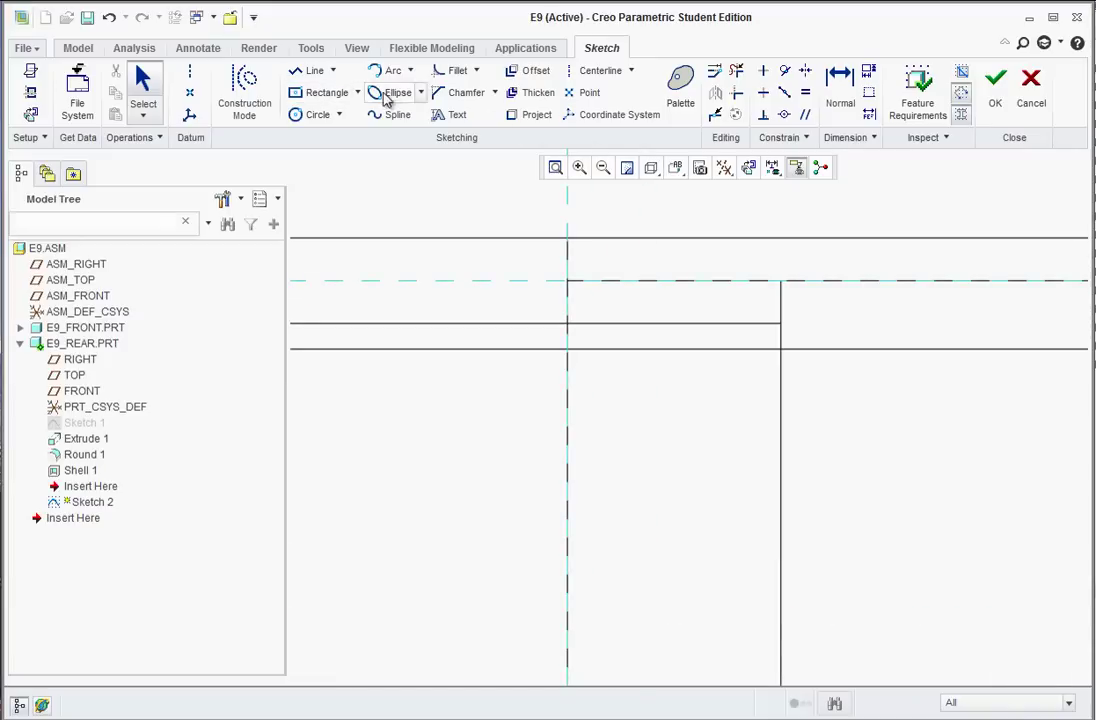
left_click(300, 116)
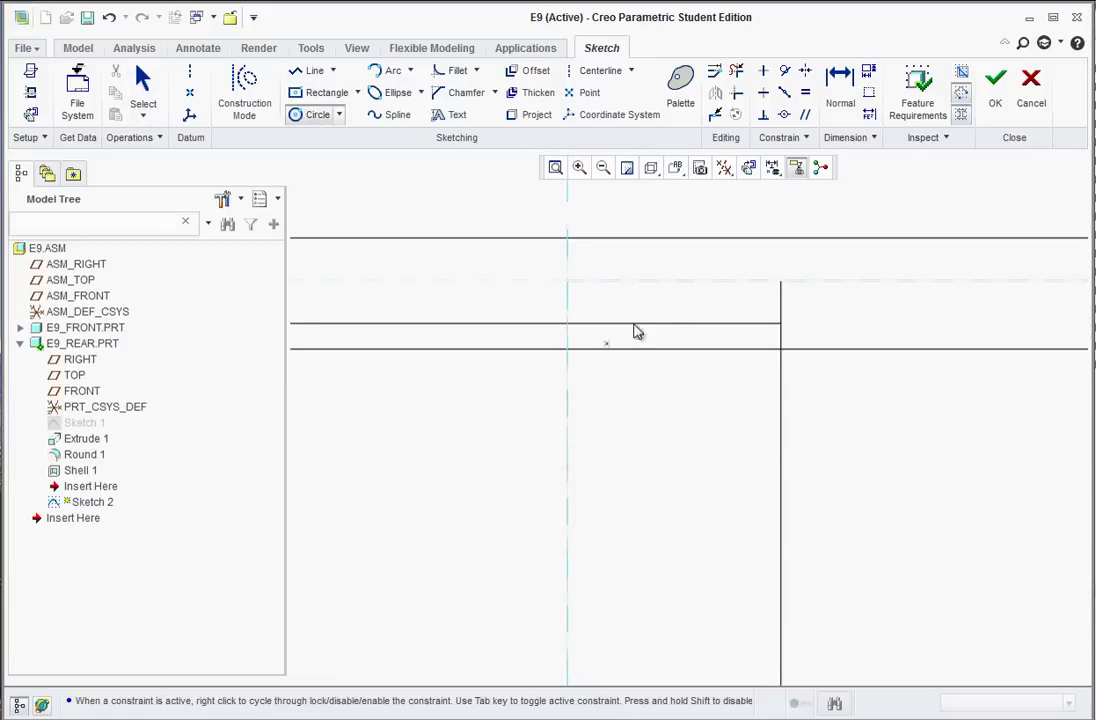
left_click(674, 281)
left_click(686, 300)
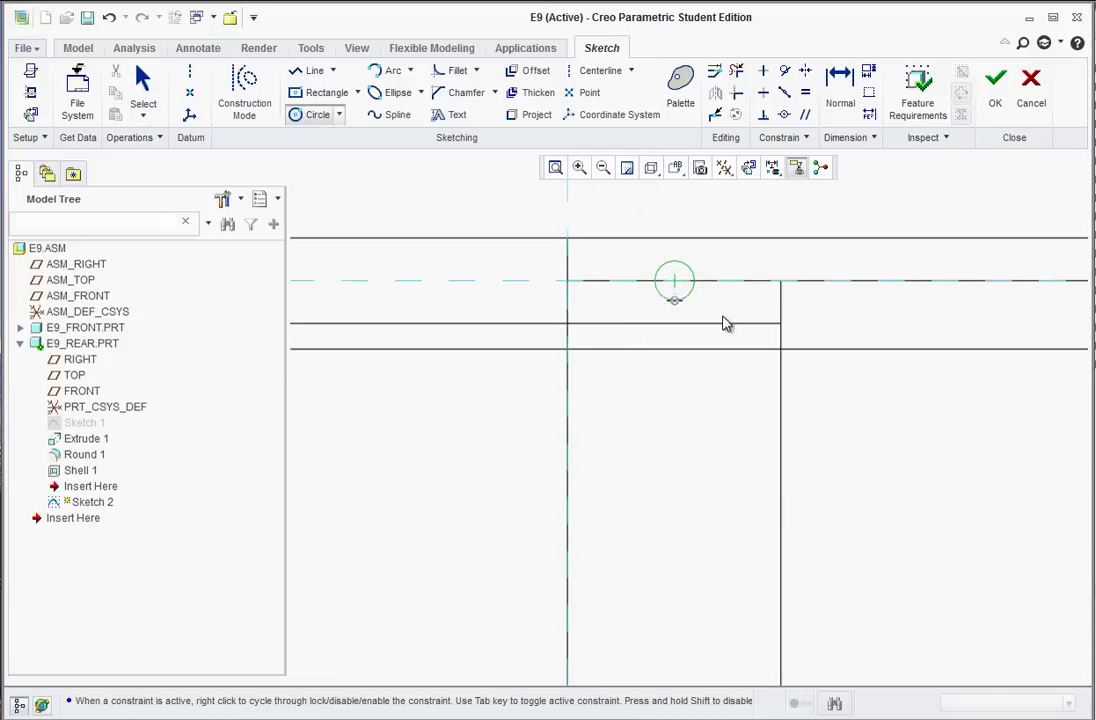
middle_click(739, 309)
left_click_drag(623, 272, 625, 213)
double_click(625, 212)
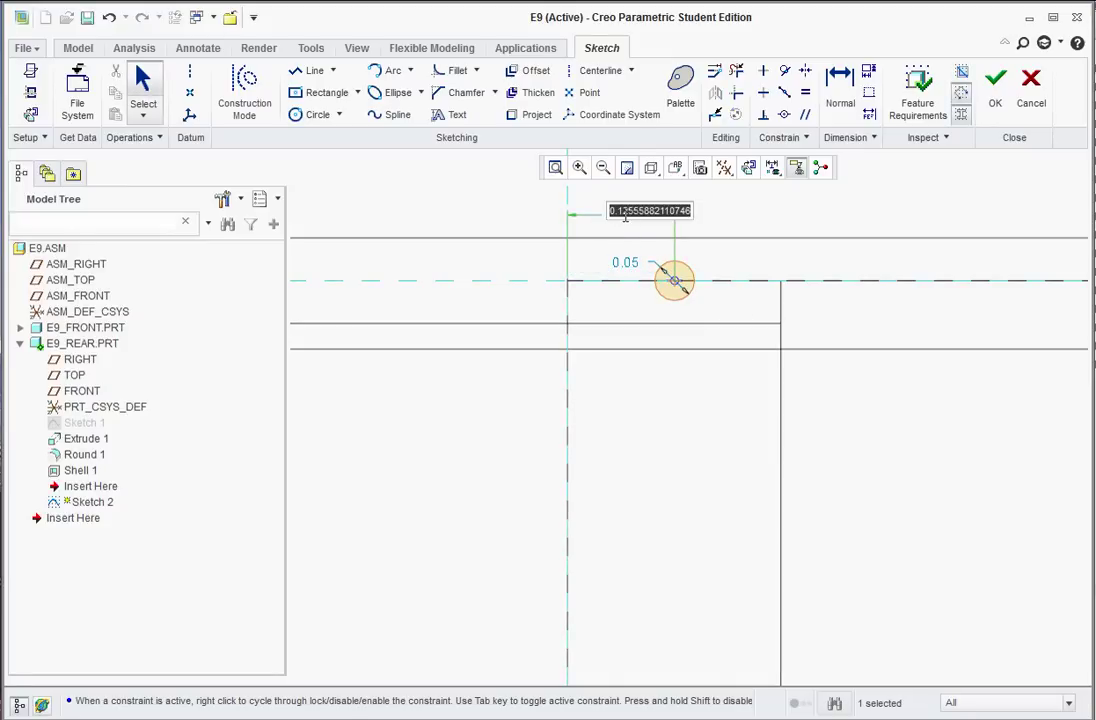
key("BackSpace")
key("Return")
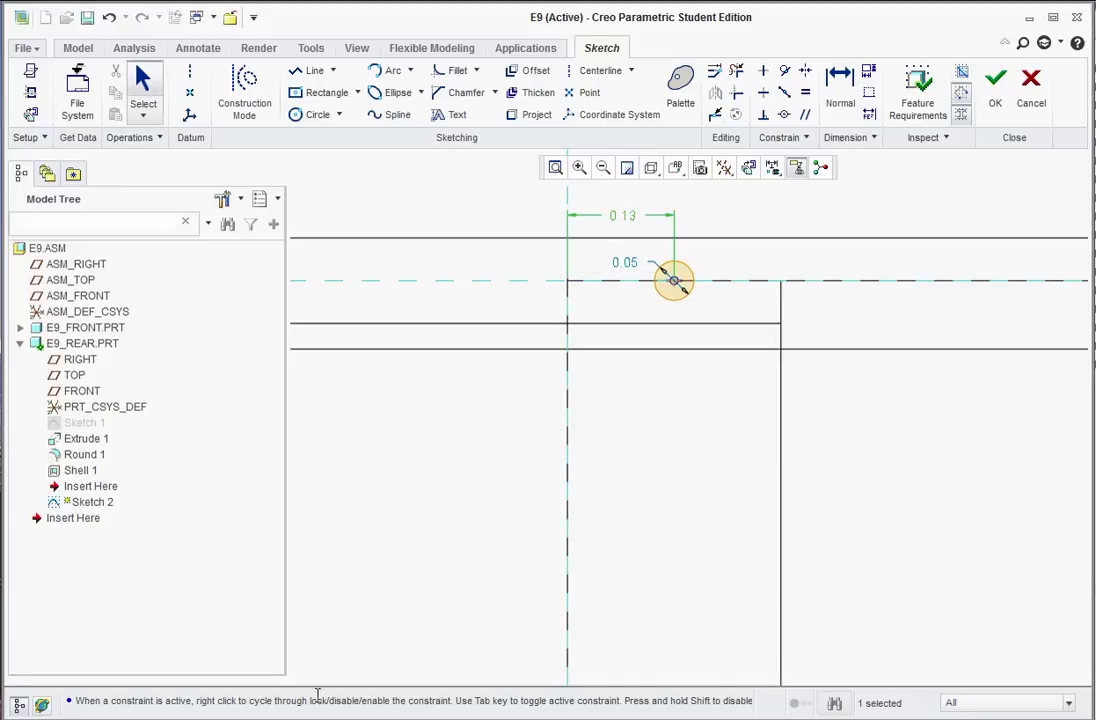
Check the groove radius in the pencil sharpener cup PDF drawing and set the circle's diameter to 0.05
key("alt+Tab")
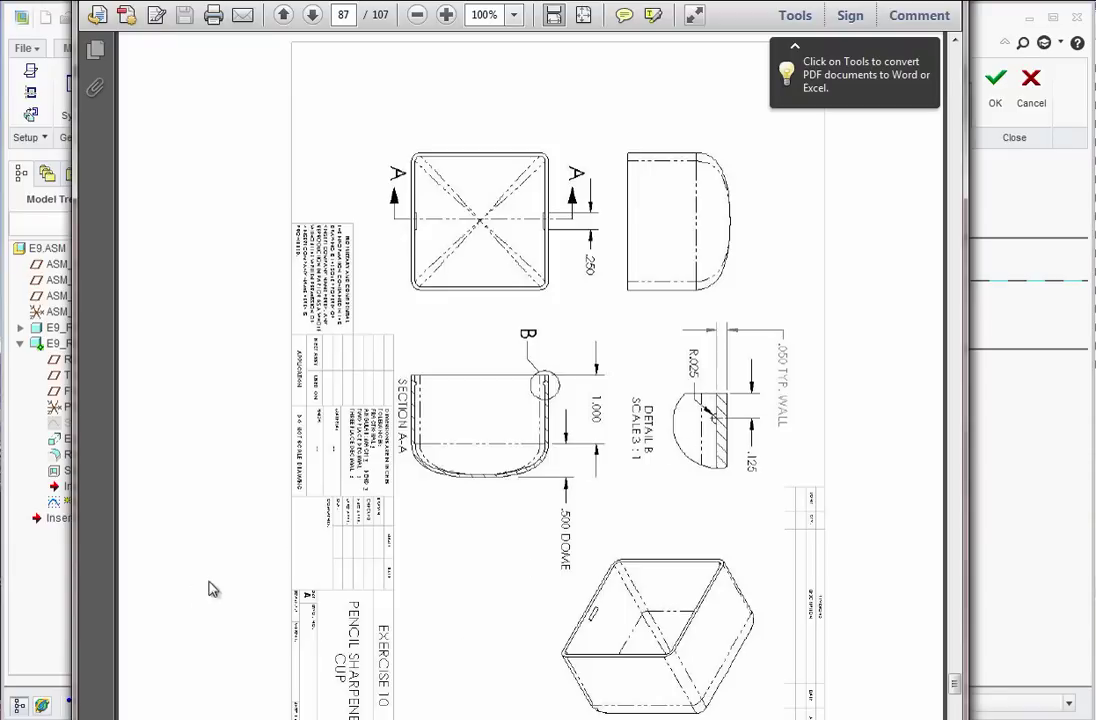
key("alt+Tab")
double_click(626, 260)
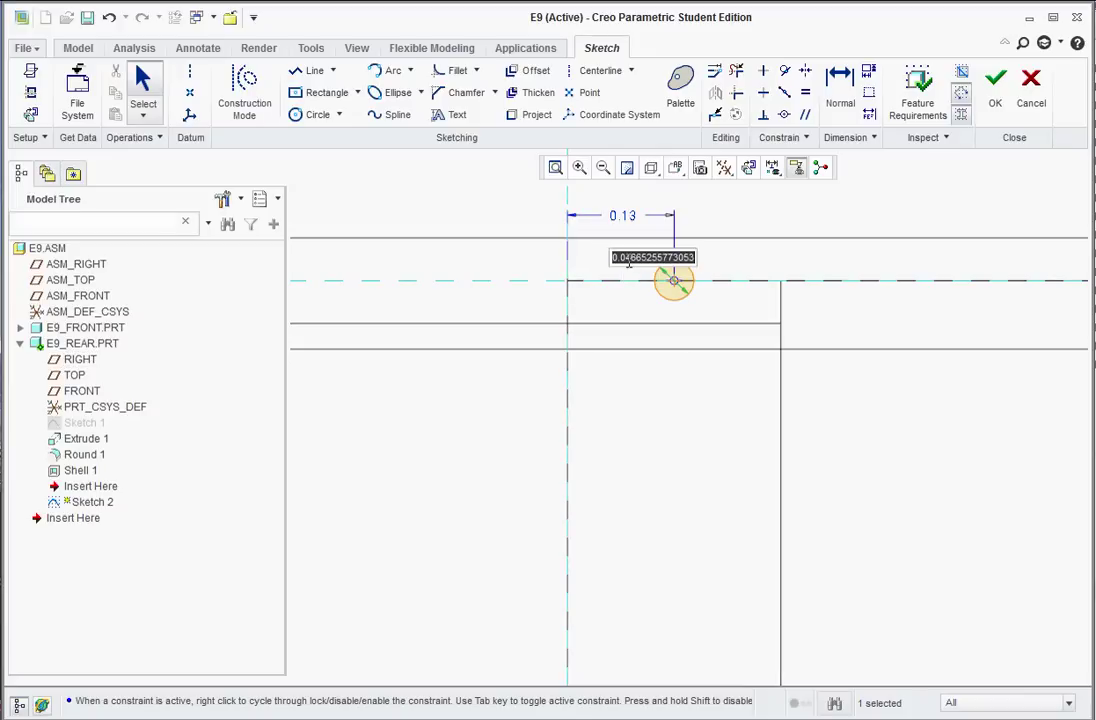
type(".05")
key("Return")
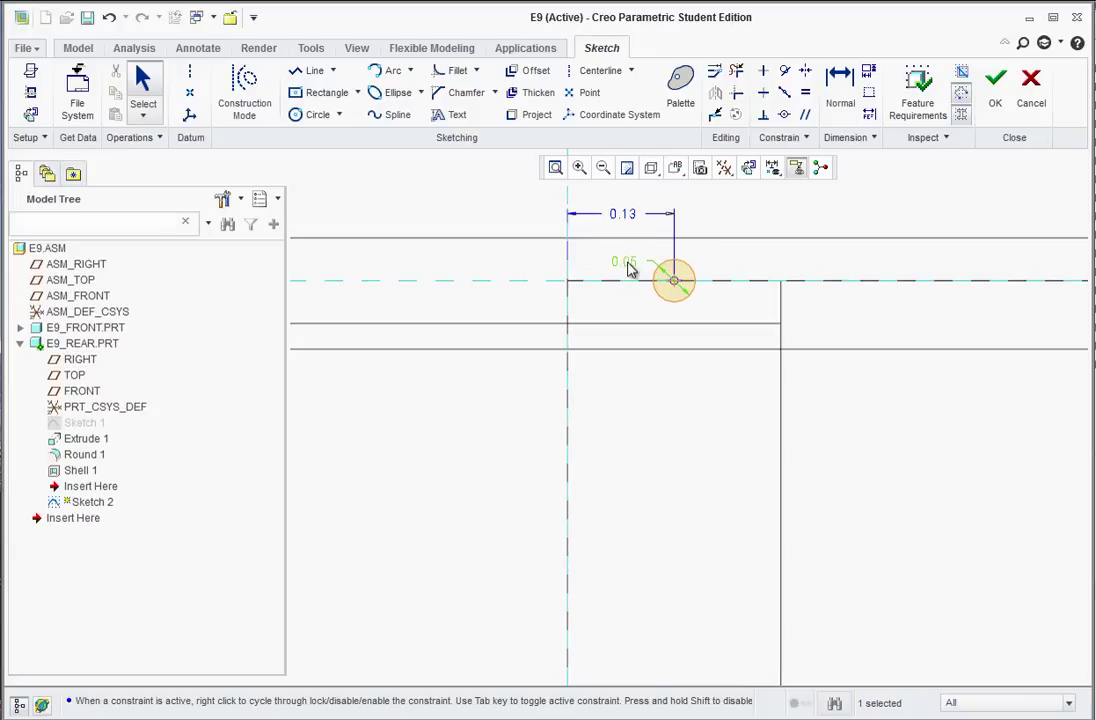
Add a horizontal datum centerline along the middle reference of the sketch
scroll(705, 384, "down", 3)
scroll(720, 600, "down", 5)
scroll(697, 577, "up", 2)
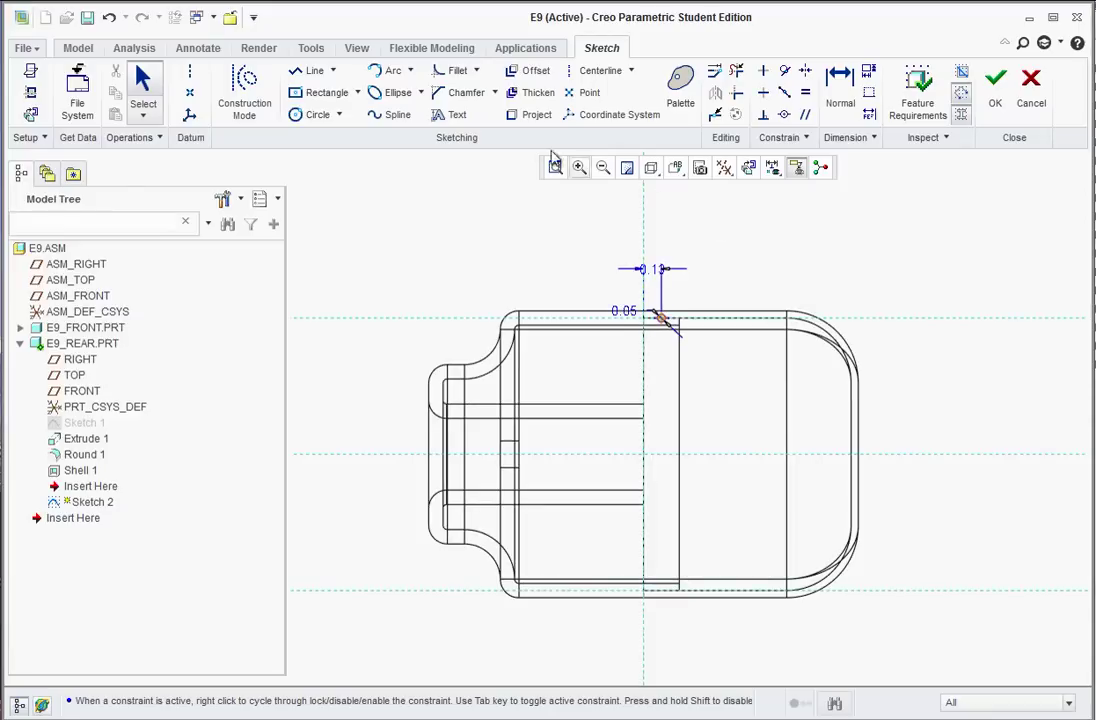
left_click(189, 70)
left_click(643, 454)
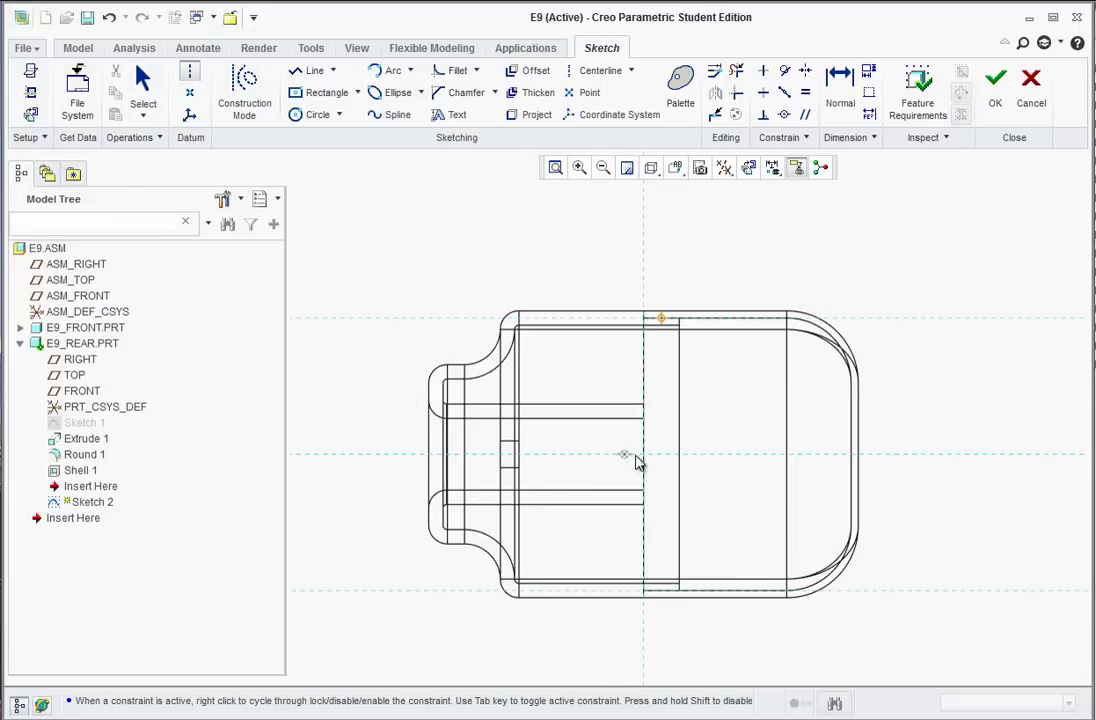
left_click(729, 458)
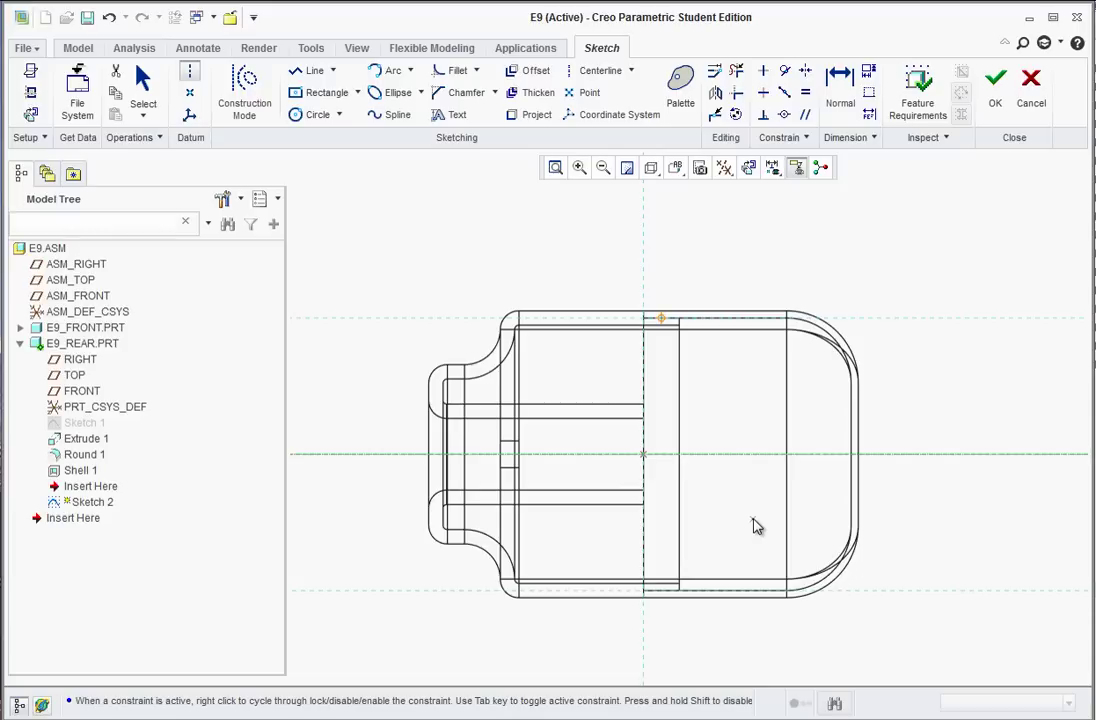
middle_click(756, 525)
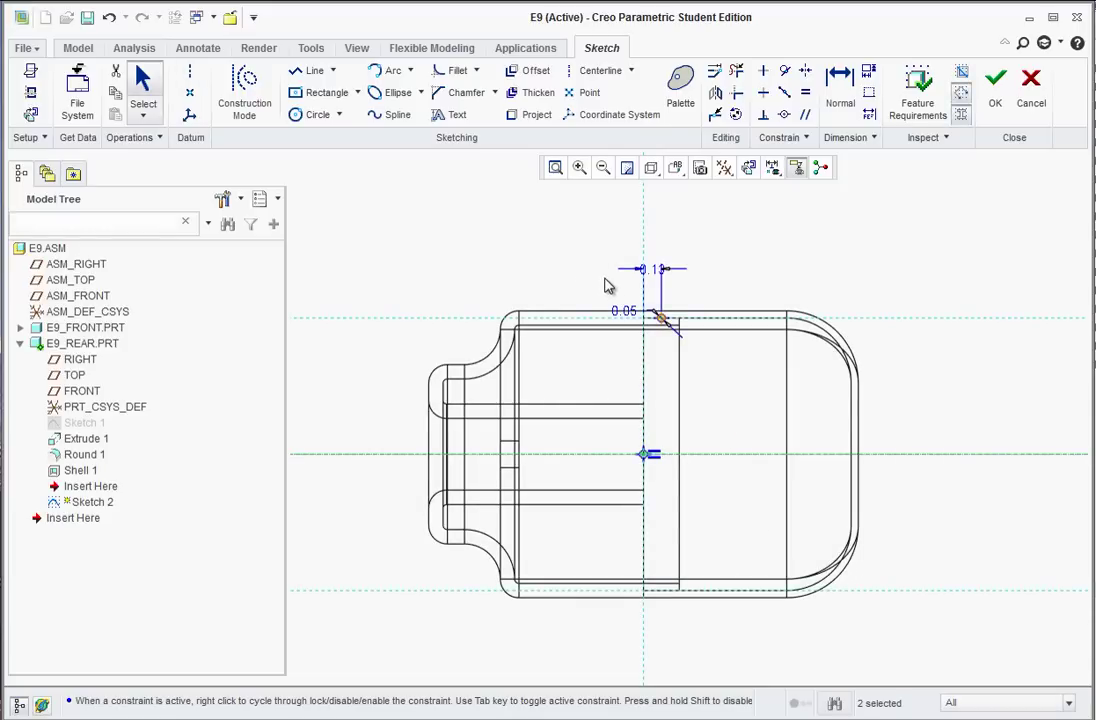
left_click(715, 92)
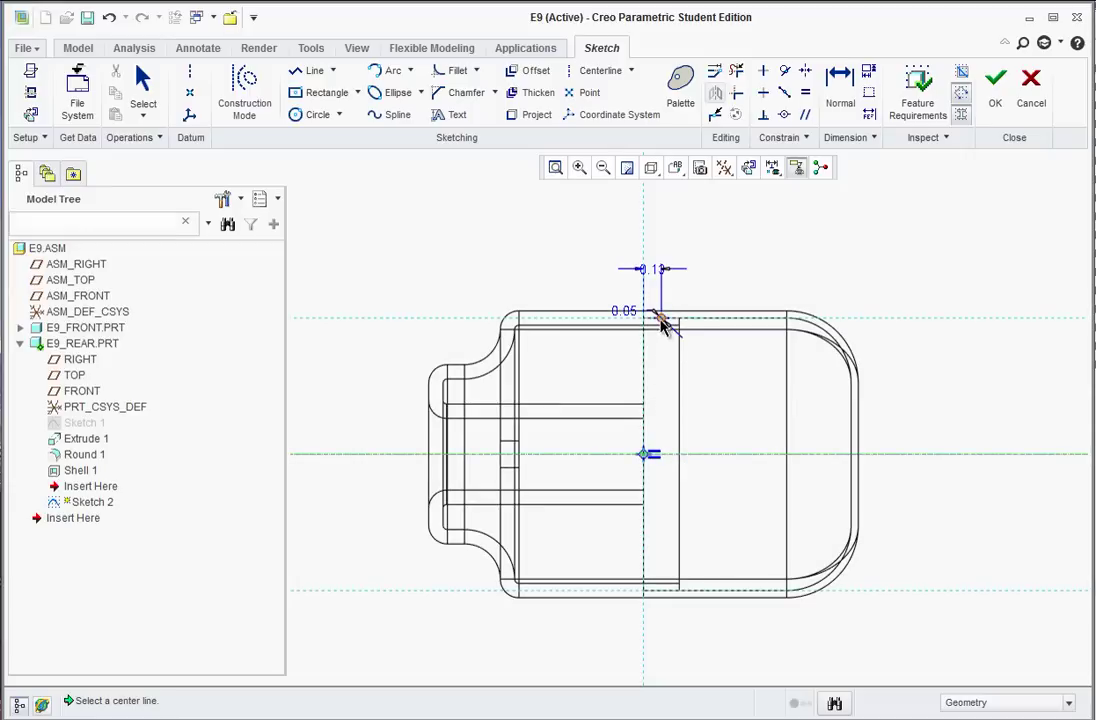
scroll(660, 325, "down", 4)
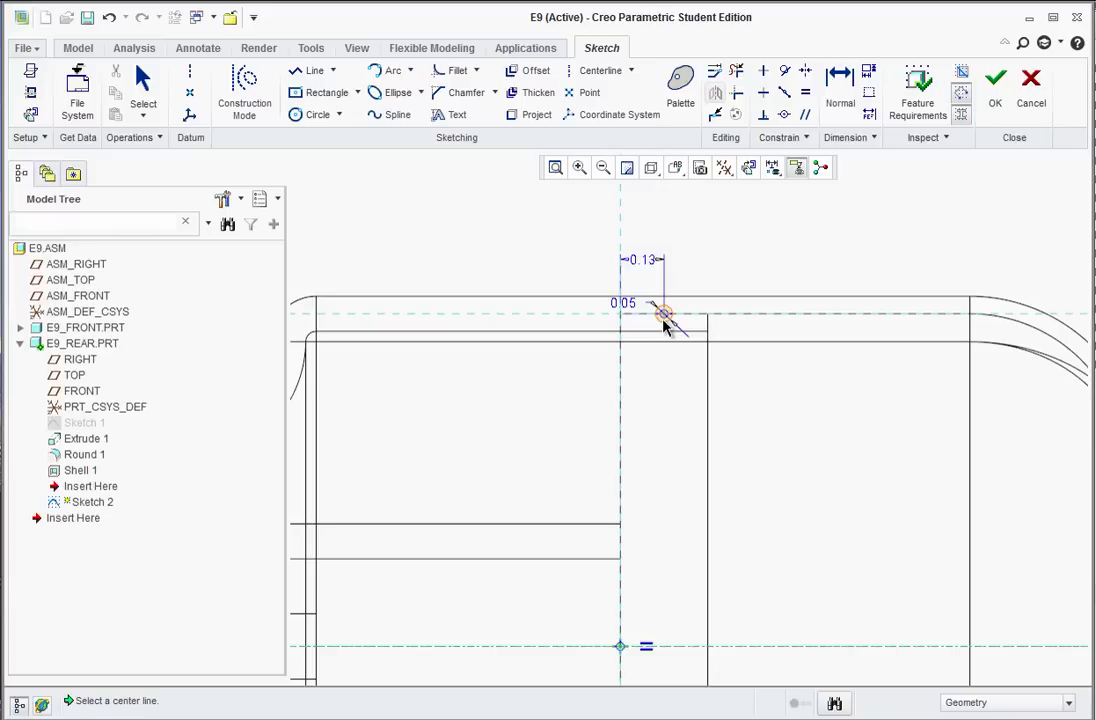
middle_click(743, 268)
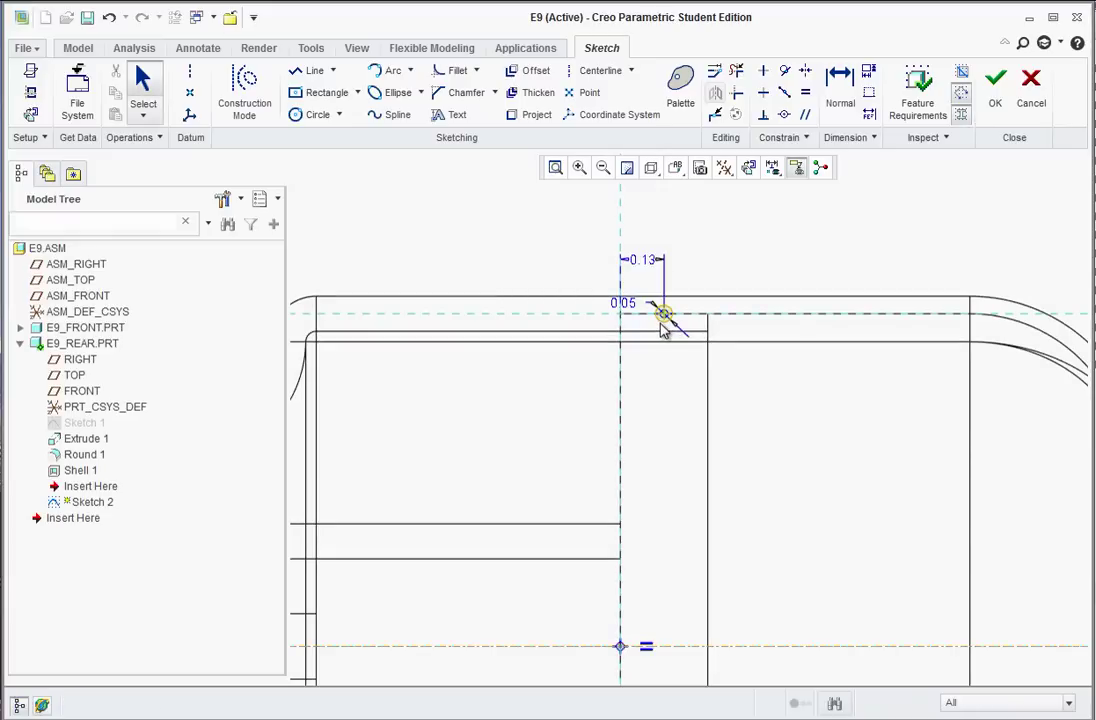
Mirror the small circle about the horizontal centerline onto the lower lip reference and finish the sketch
scroll(665, 426, "up", 4)
scroll(669, 637, "down", 3)
scroll(655, 440, "down", 5)
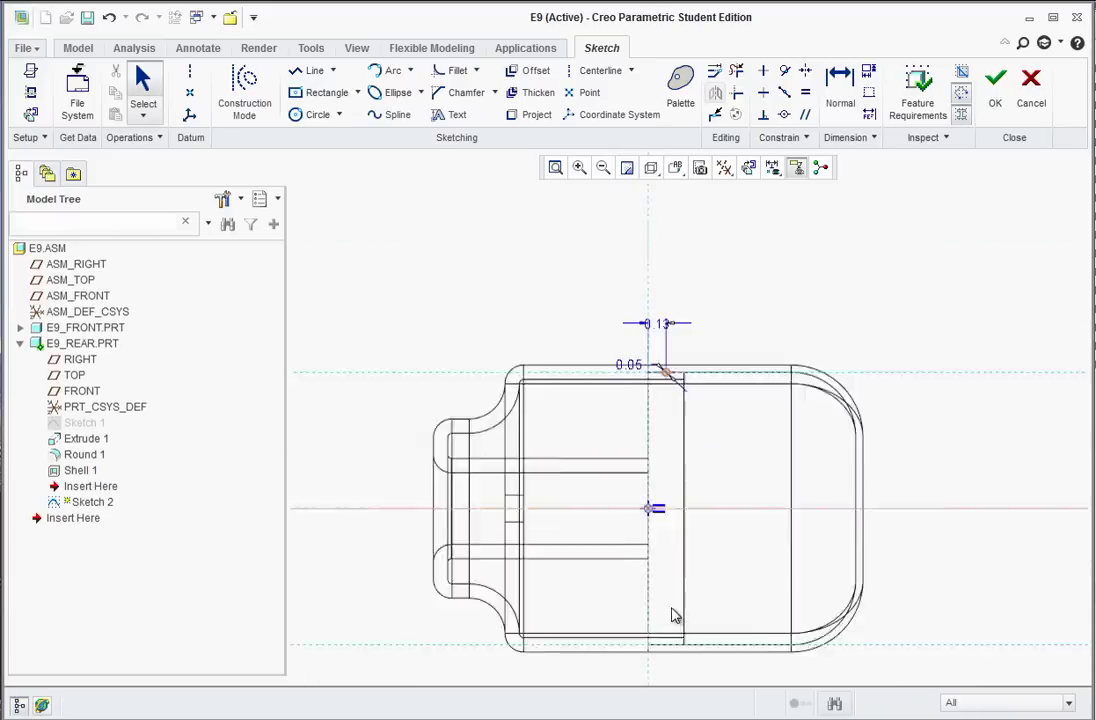
left_click(658, 405)
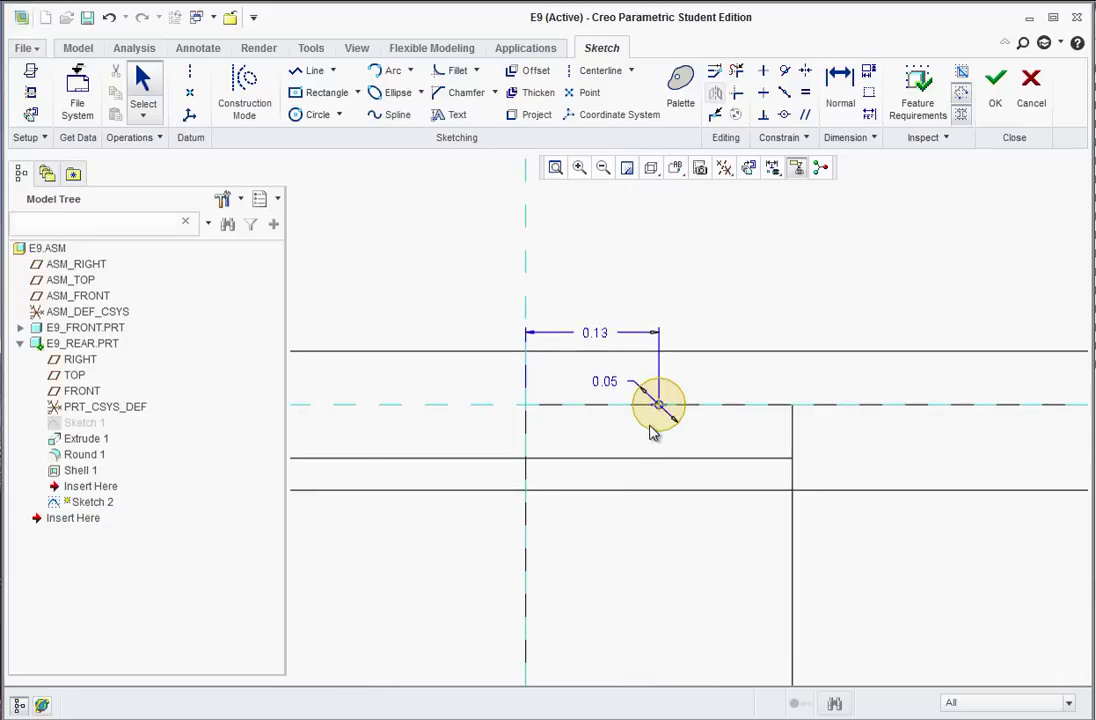
scroll(652, 432, "down", 2)
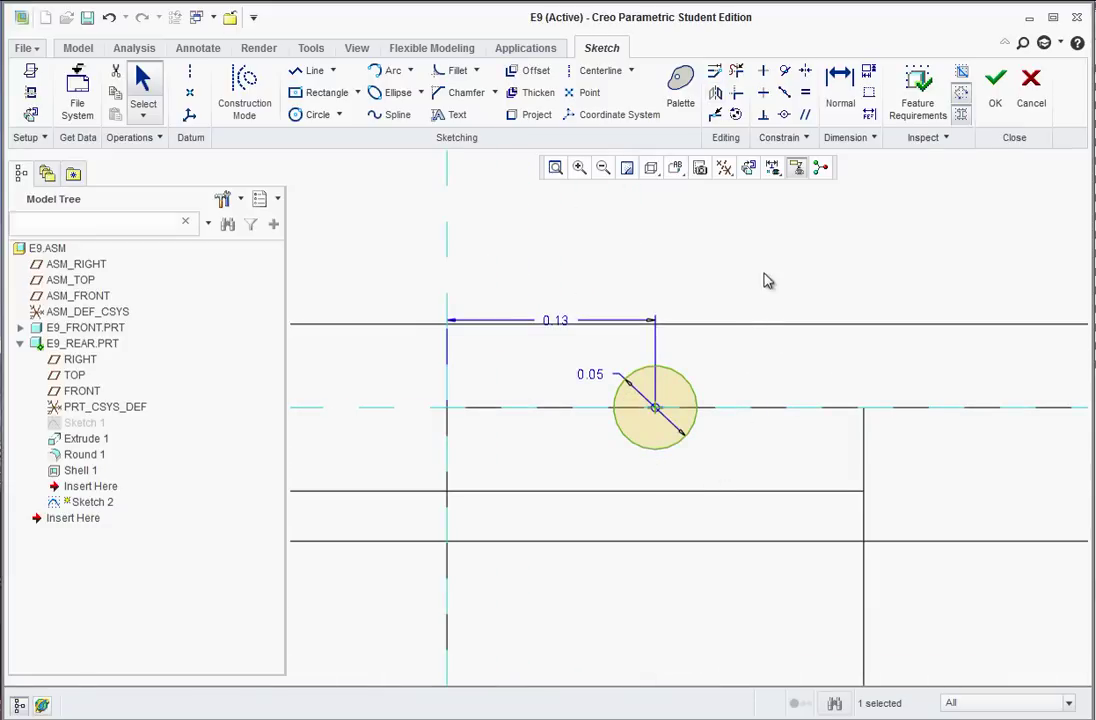
left_click(715, 92)
scroll(703, 554, "up", 3)
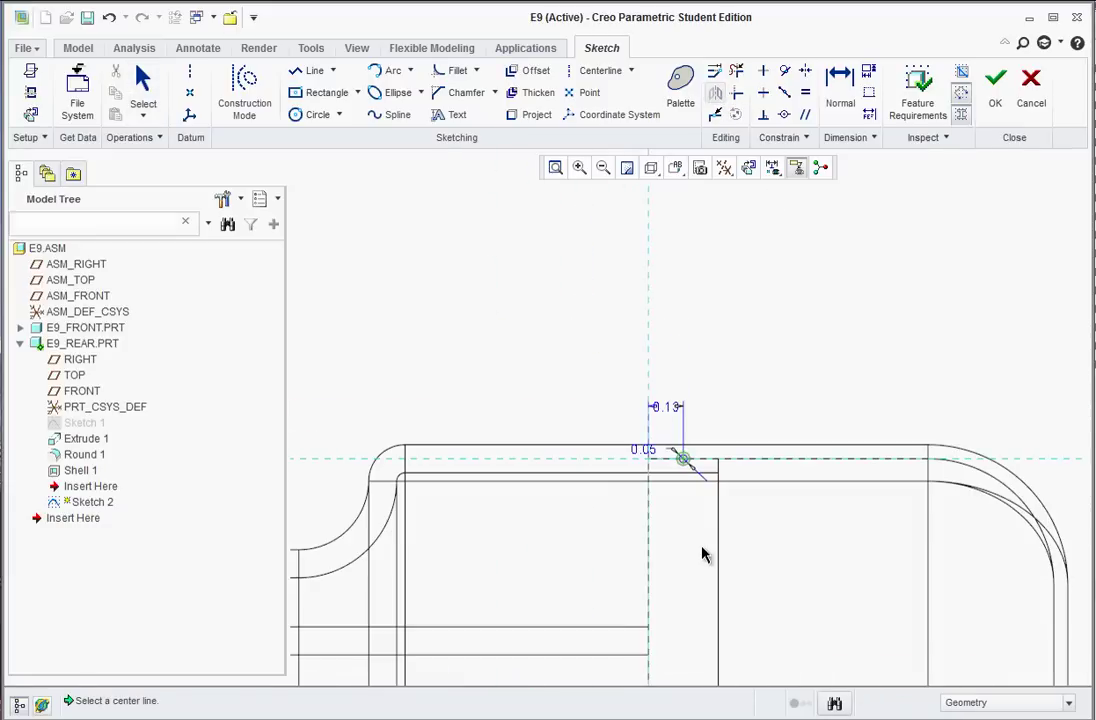
scroll(703, 585, "up", 2)
middle_click(722, 654)
scroll(741, 573, "up", 3)
scroll(741, 654, "down", 5)
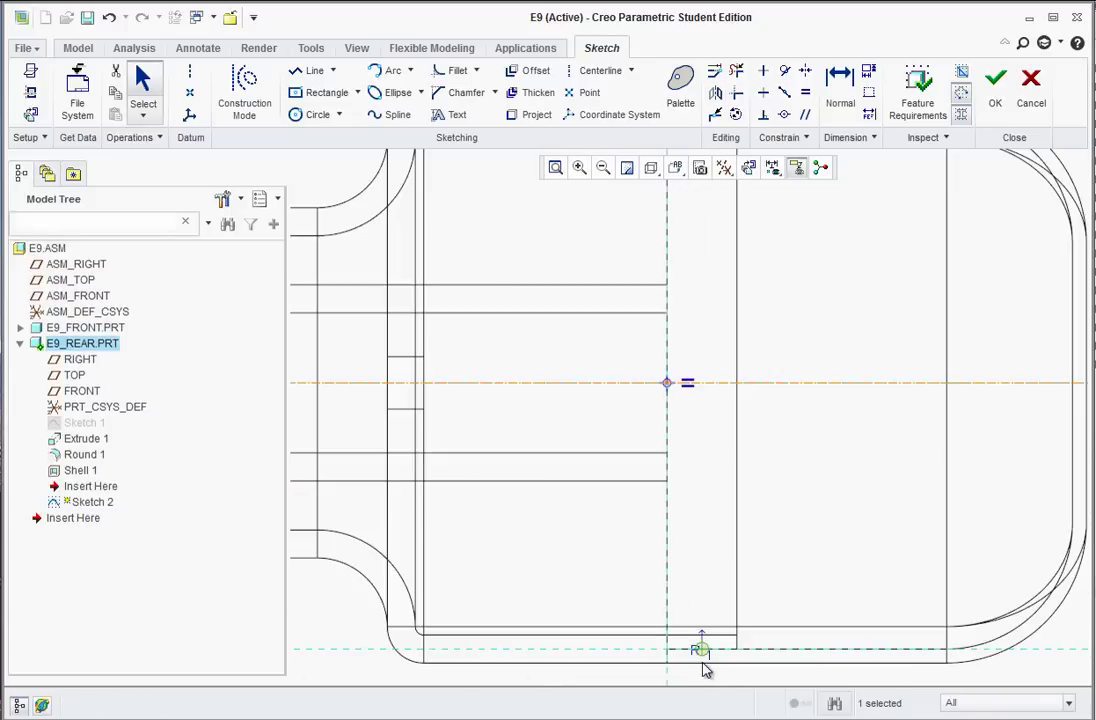
scroll(733, 443, "up", 2)
middle_click_drag(733, 443, 770, 480)
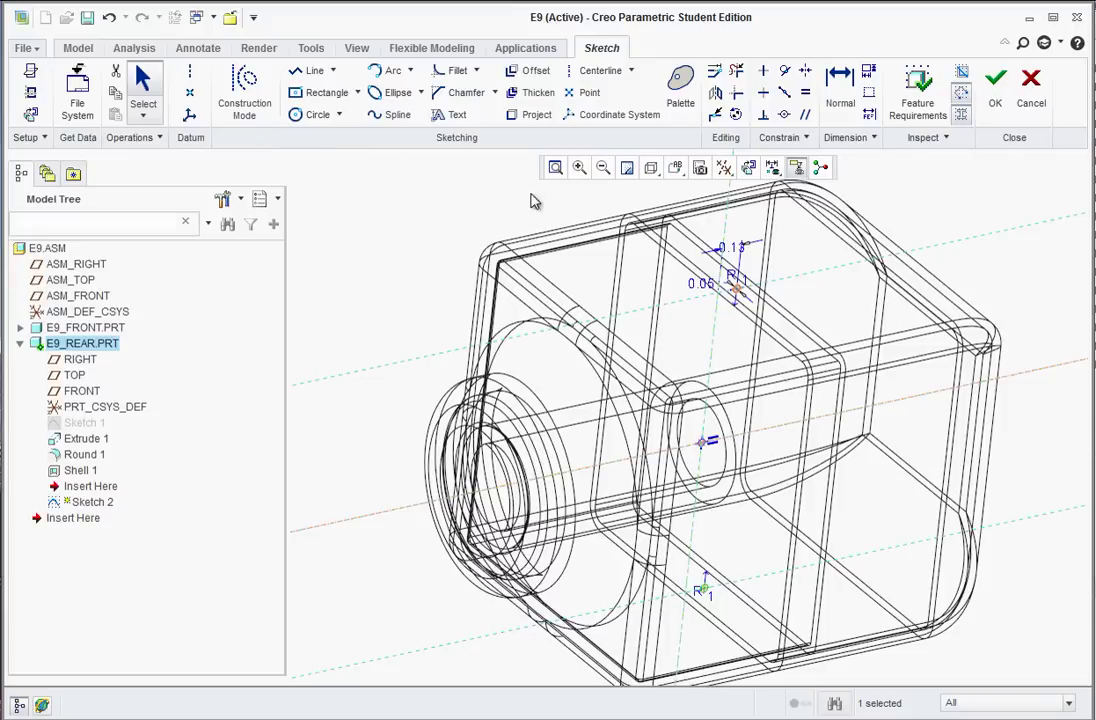
left_click(995, 88)
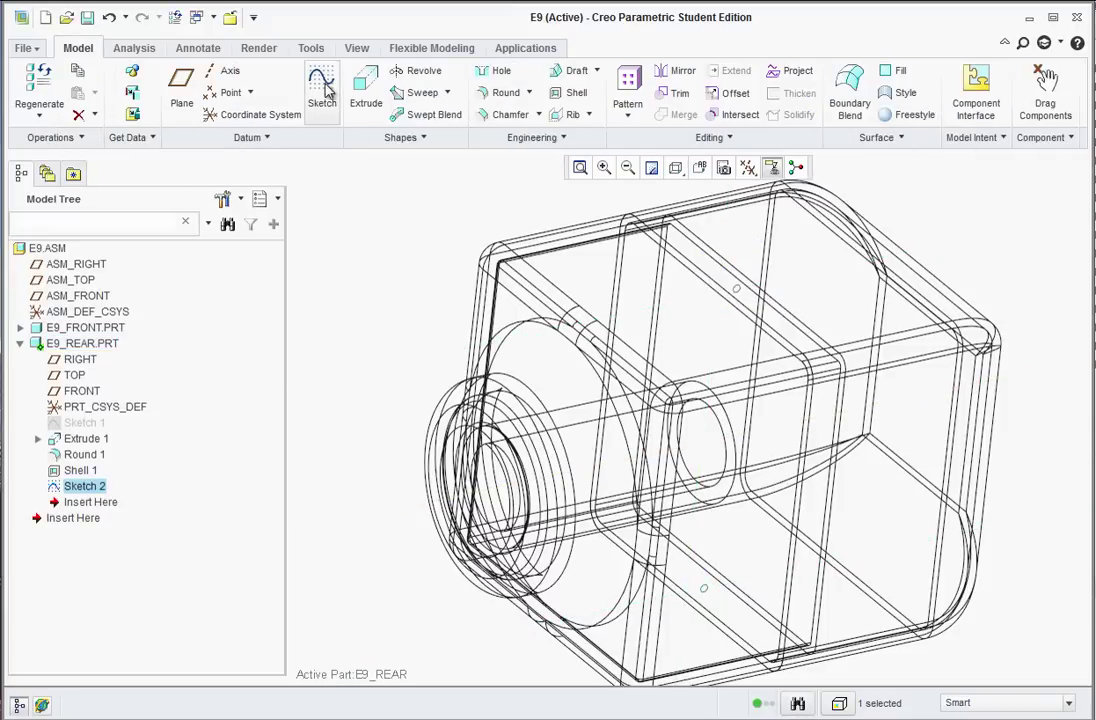
Extrude the two small mirrored circles symmetrically about the sketch plane to a total depth of 0.25
left_click(370, 88)
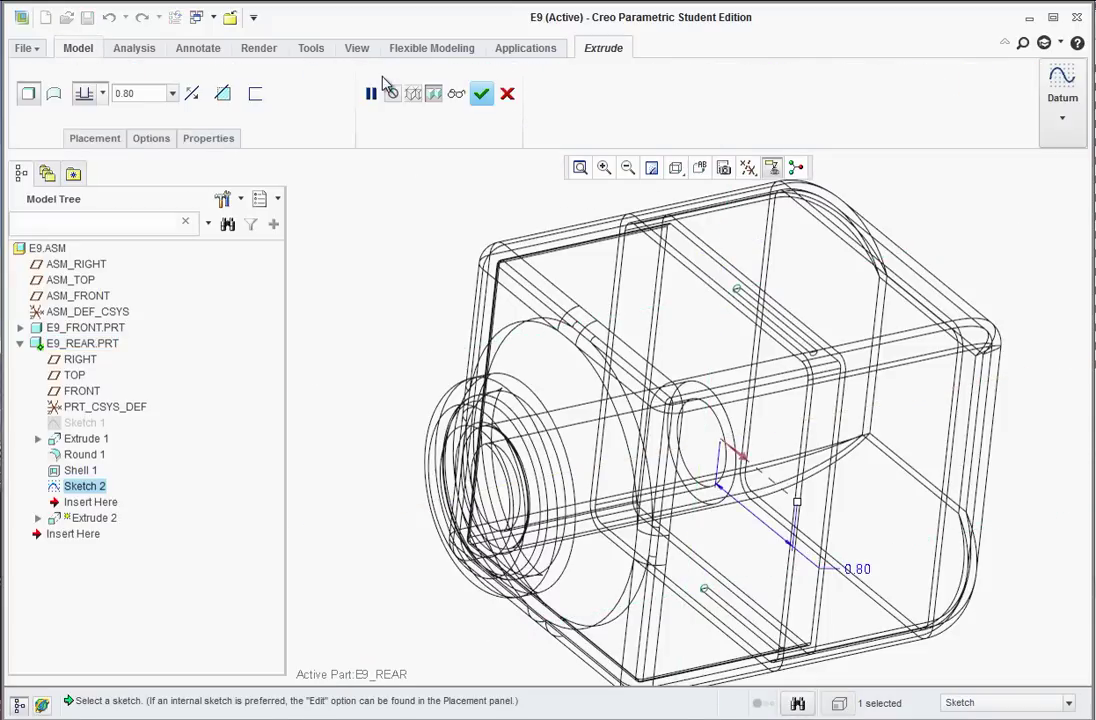
left_click(101, 94)
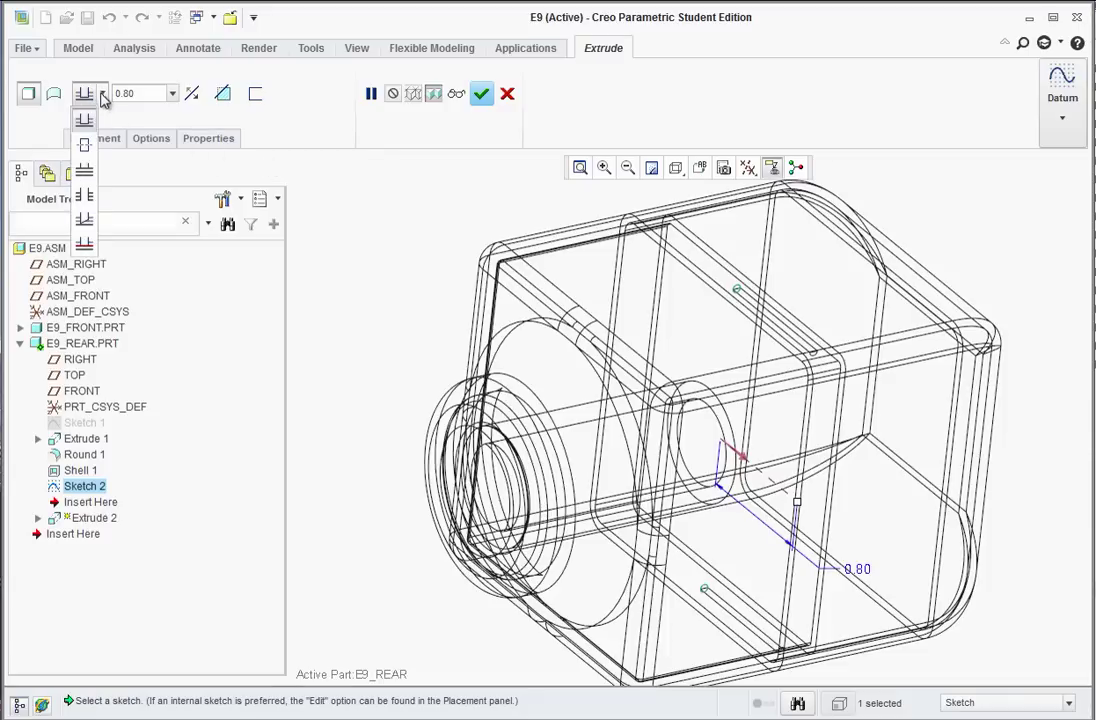
left_click(84, 147)
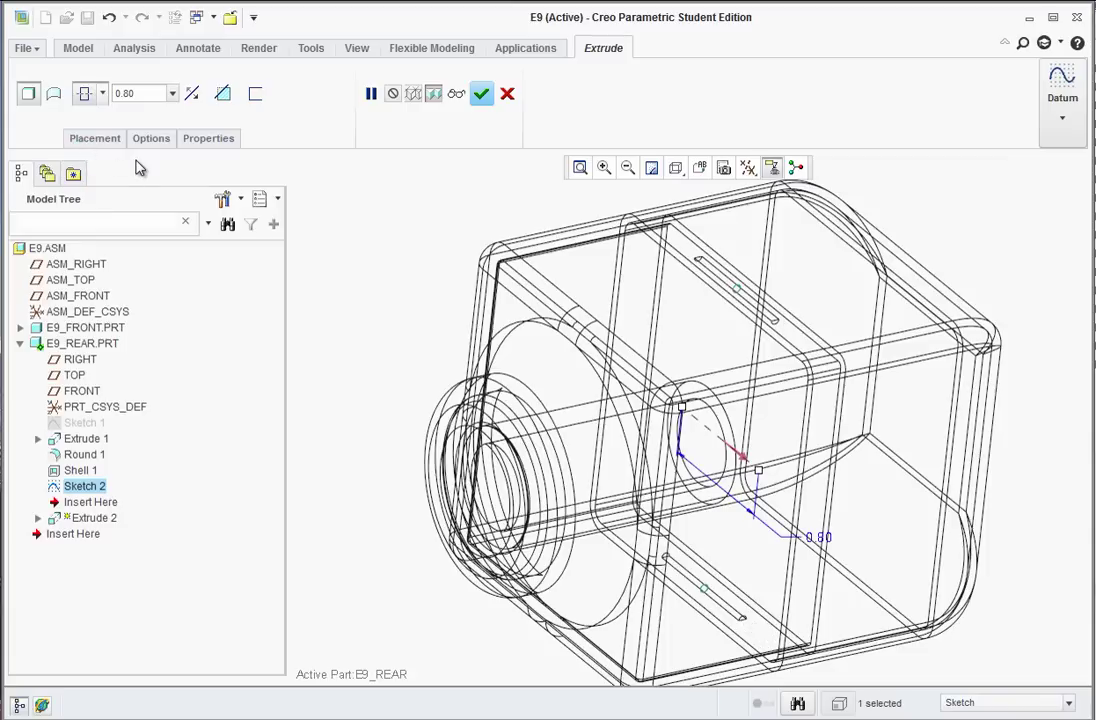
double_click(124, 93)
type("0.25")
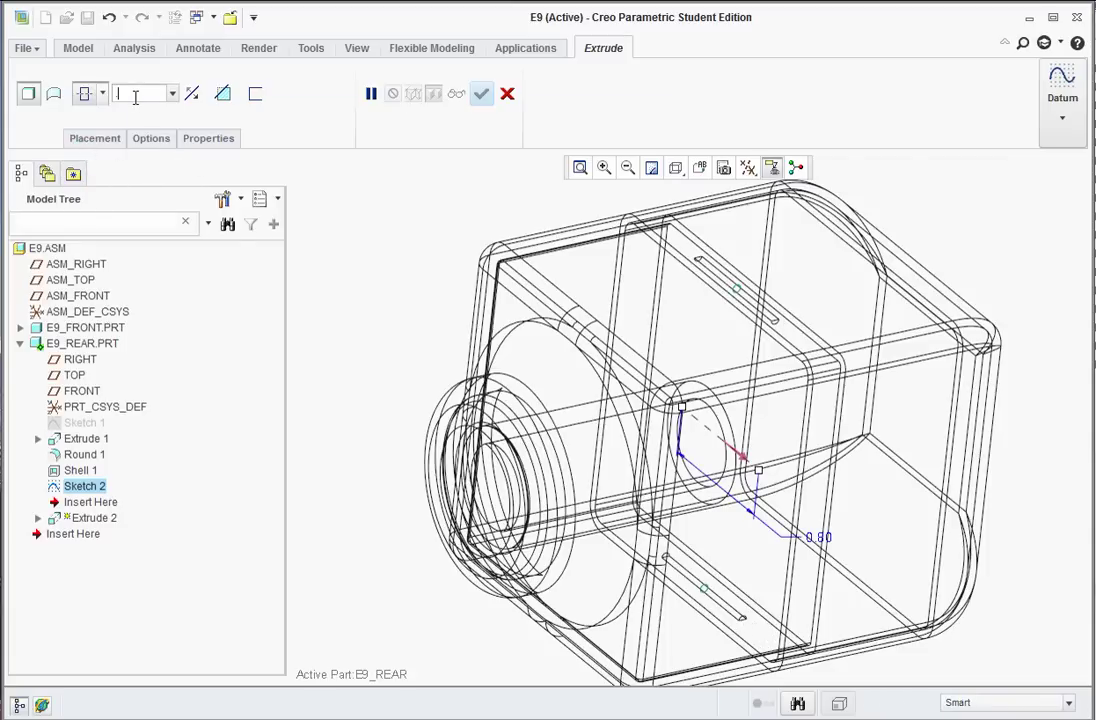
key("Return")
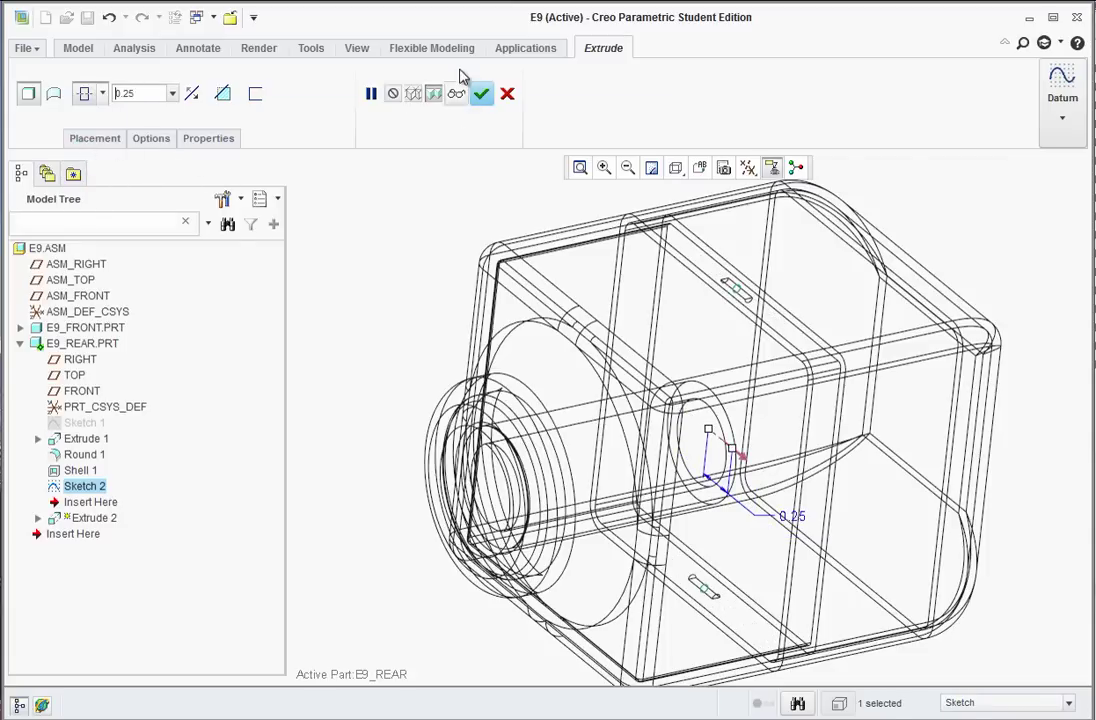
left_click(481, 95)
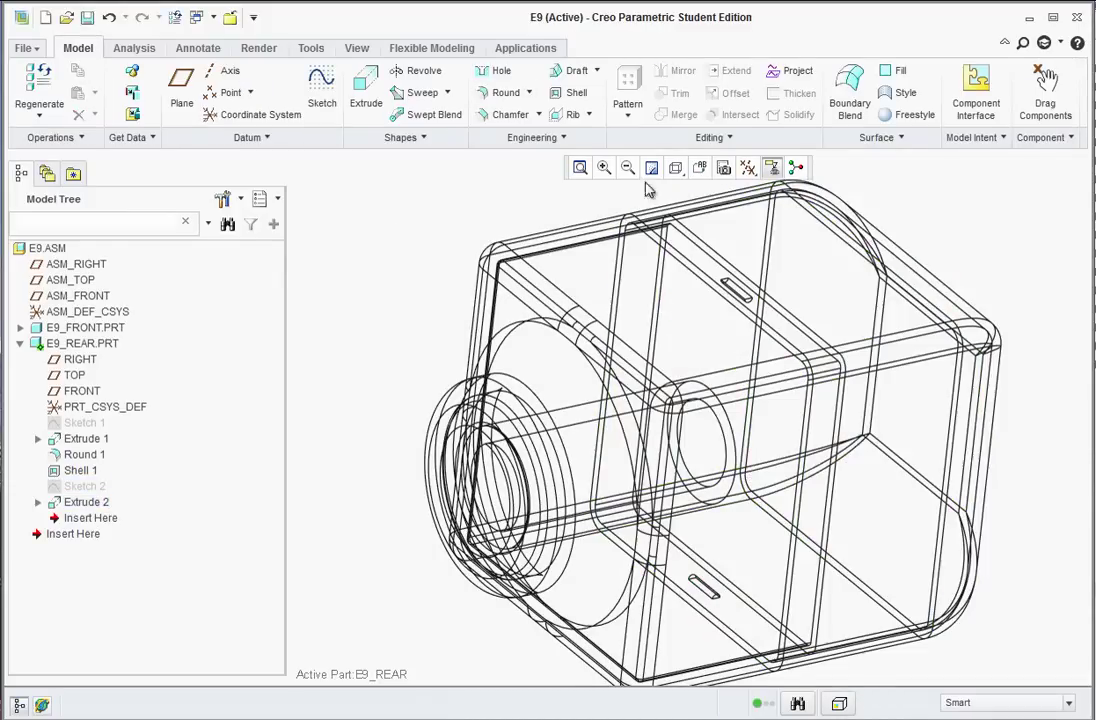
Display the model as Shading With Edges and examine the extruded snap features inside the rear cup
left_click(675, 168)
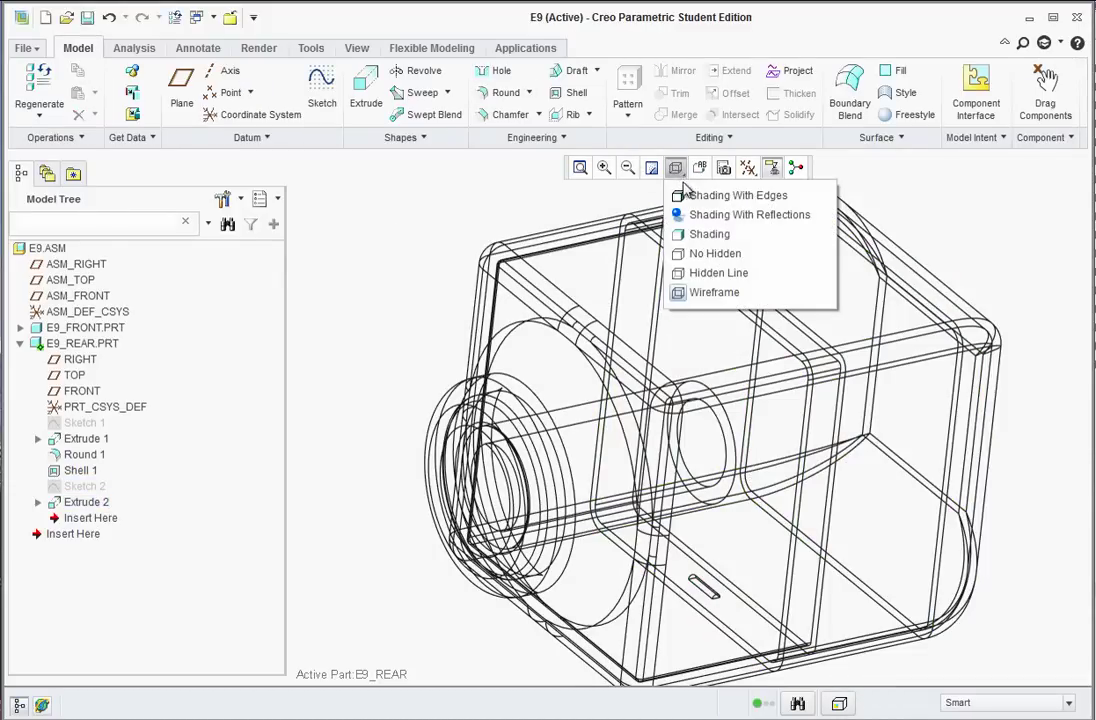
left_click(681, 199)
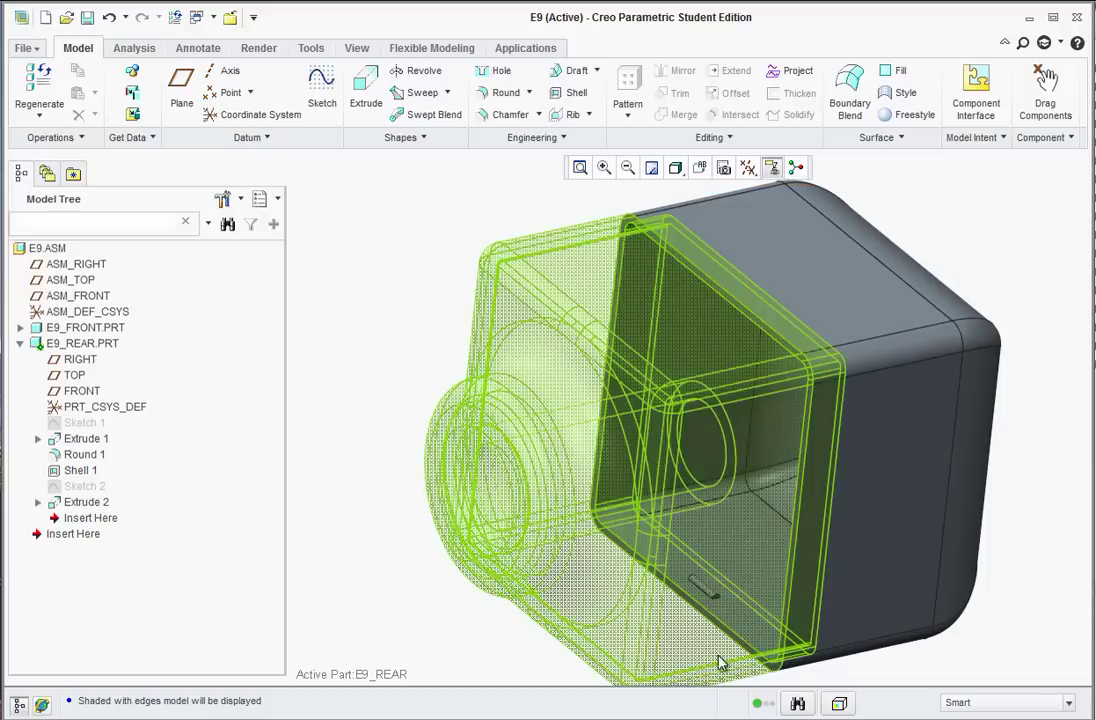
scroll(712, 526, "up", 5)
scroll(778, 523, "down", 5)
middle_click_drag(778, 523, 783, 468)
scroll(783, 468, "up", 3)
scroll(709, 497, "down", 4)
mouse_move(734, 497)
middle_mouse_down()
mouse_move(741, 558)
mouse_move(750, 500)
mouse_move(785, 421)
middle_mouse_up()
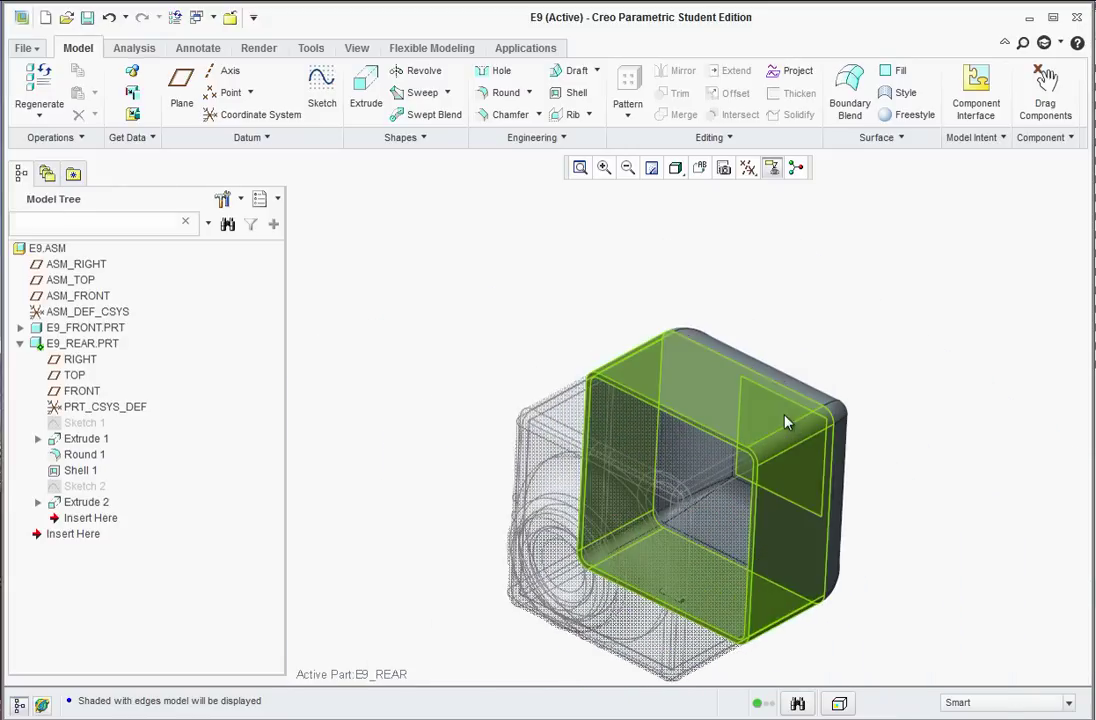
scroll(686, 521, "up", 3)
scroll(697, 611, "down", 1)
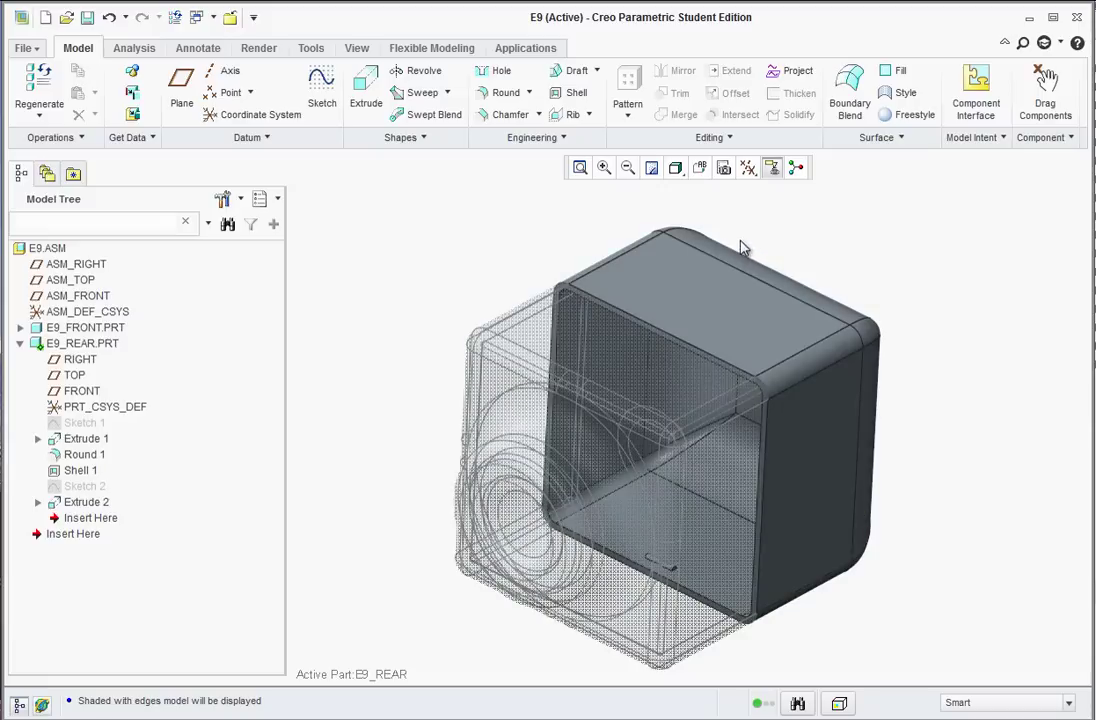
Collapse the E9_REAR features and make the top-level assembly E9.ASM active
left_click(19, 343)
right_click(62, 350)
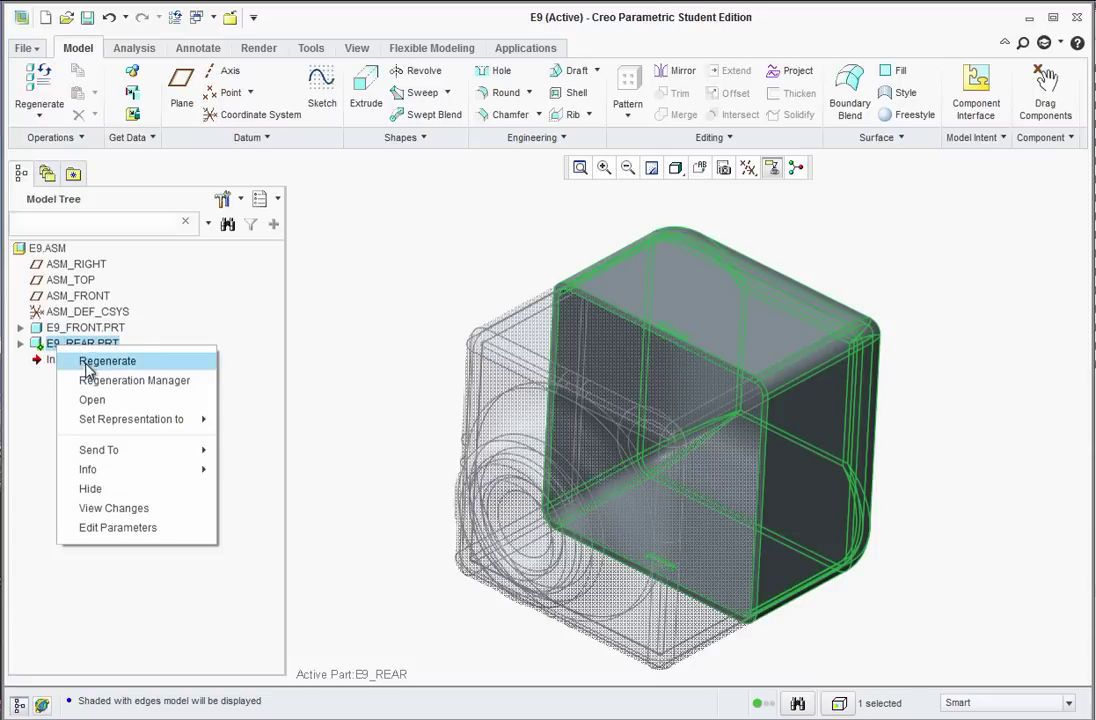
left_click(47, 250)
left_click(45, 249)
right_click(45, 250)
left_click(75, 266)
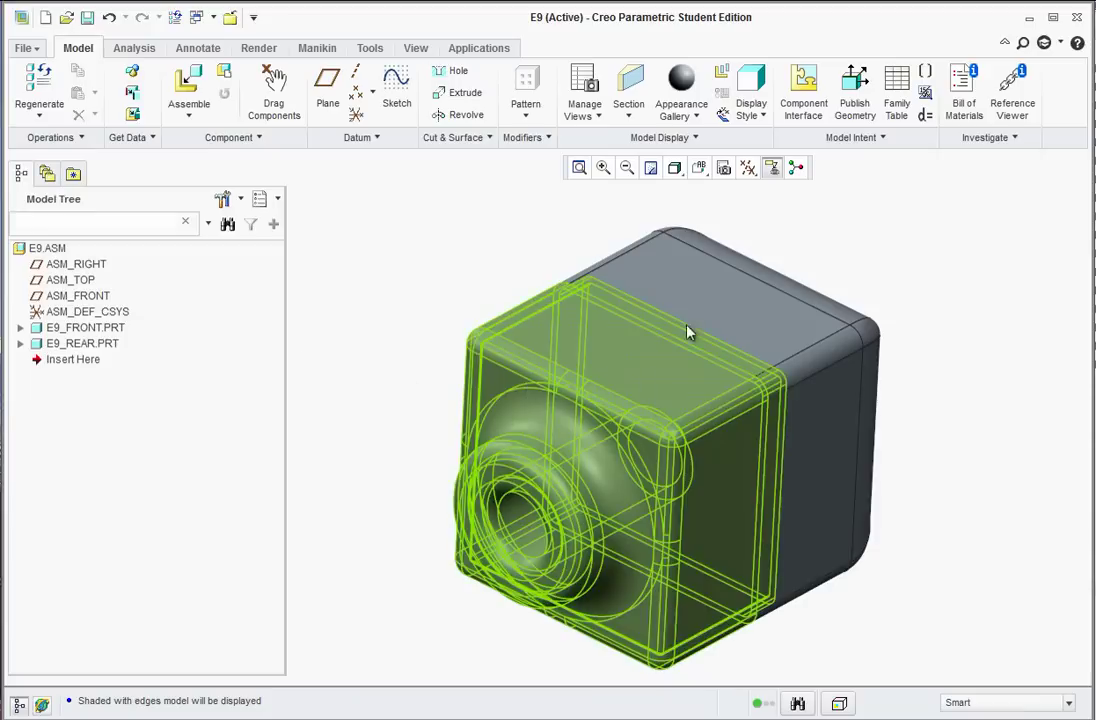
Activate E9_FRONT.PRT within the assembly and inspect its lip where the rear cup's snap feature meets it
left_click(722, 305)
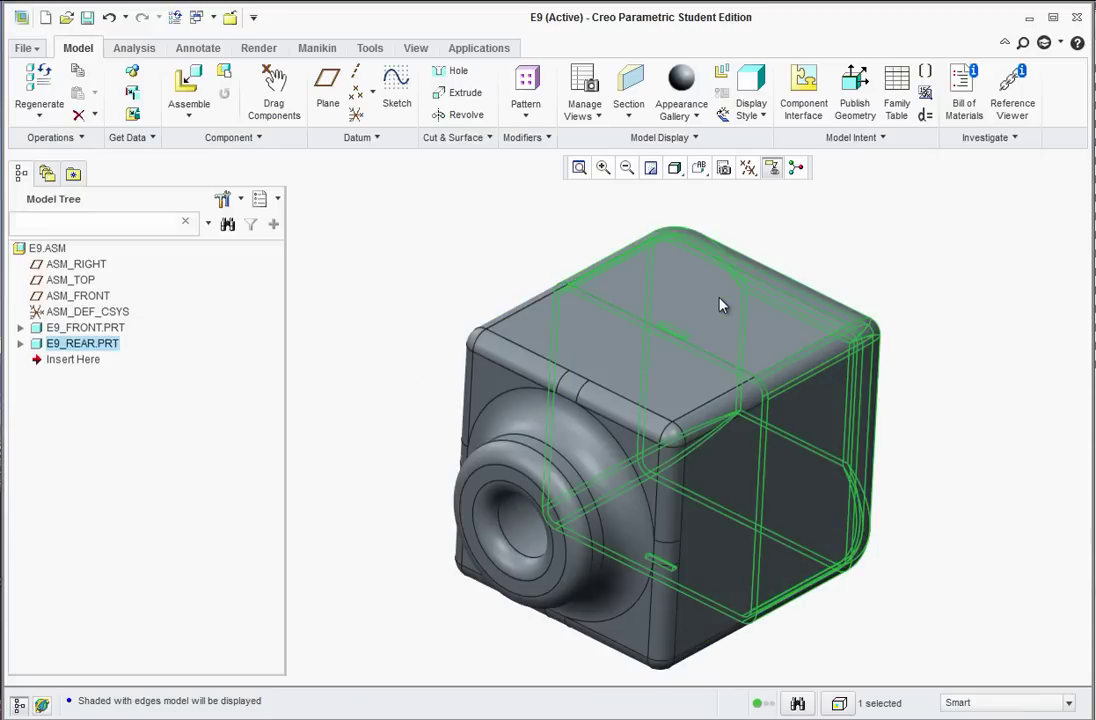
right_click(88, 346)
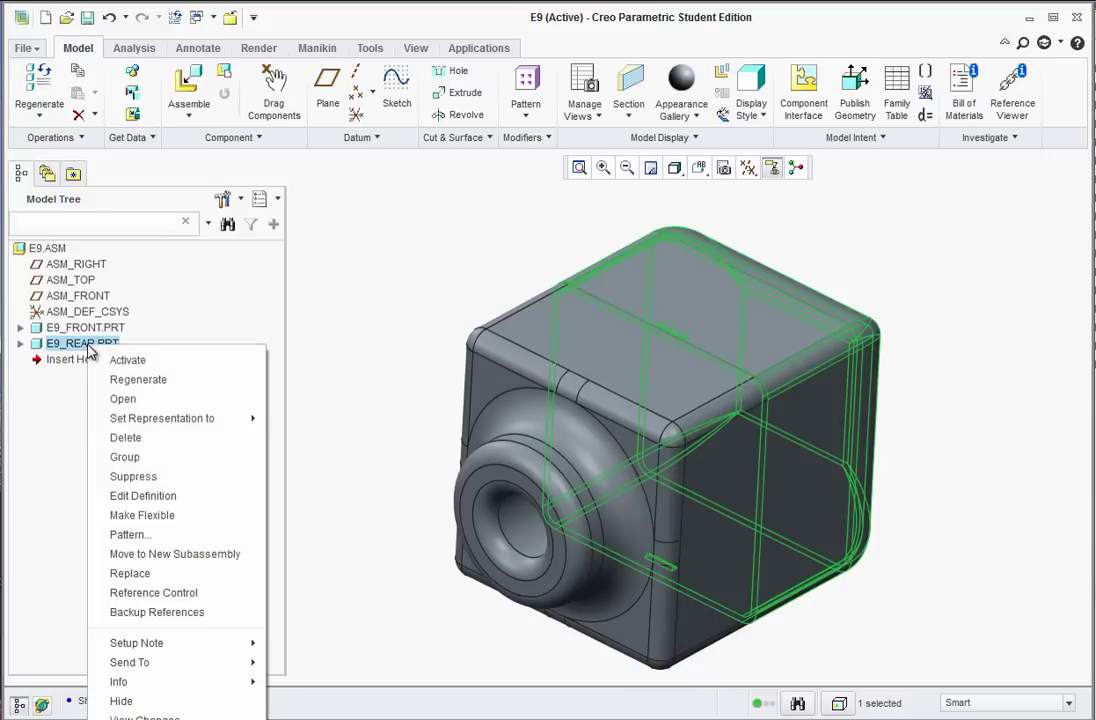
key("Escape")
right_click(70, 329)
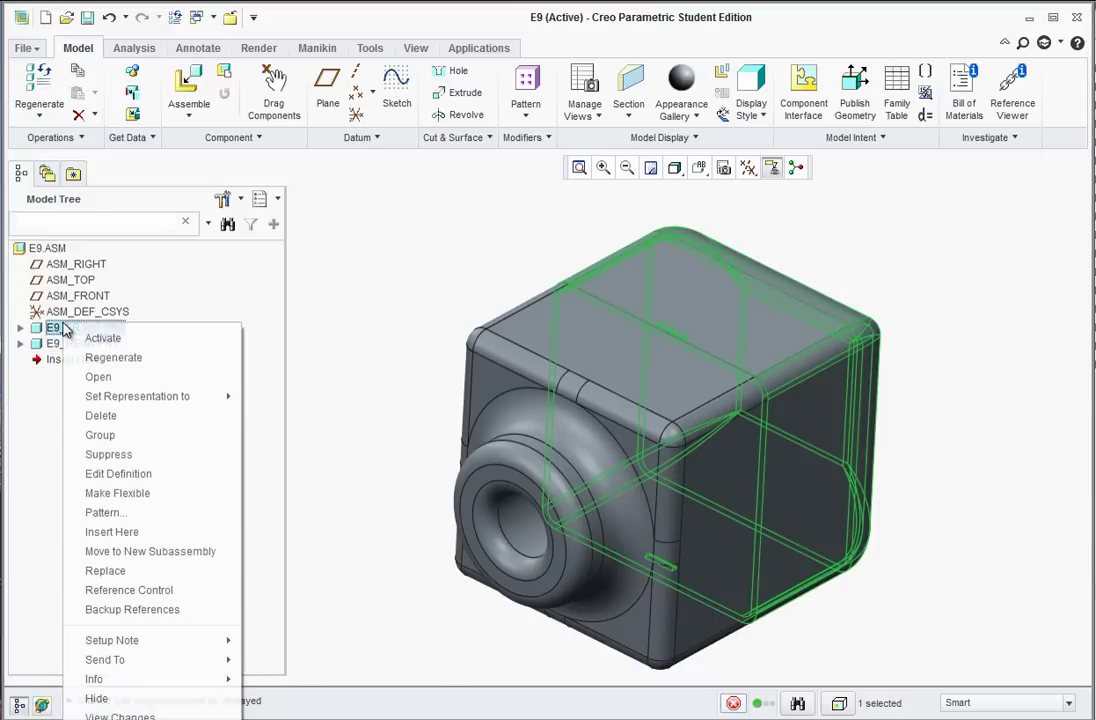
left_click(101, 339)
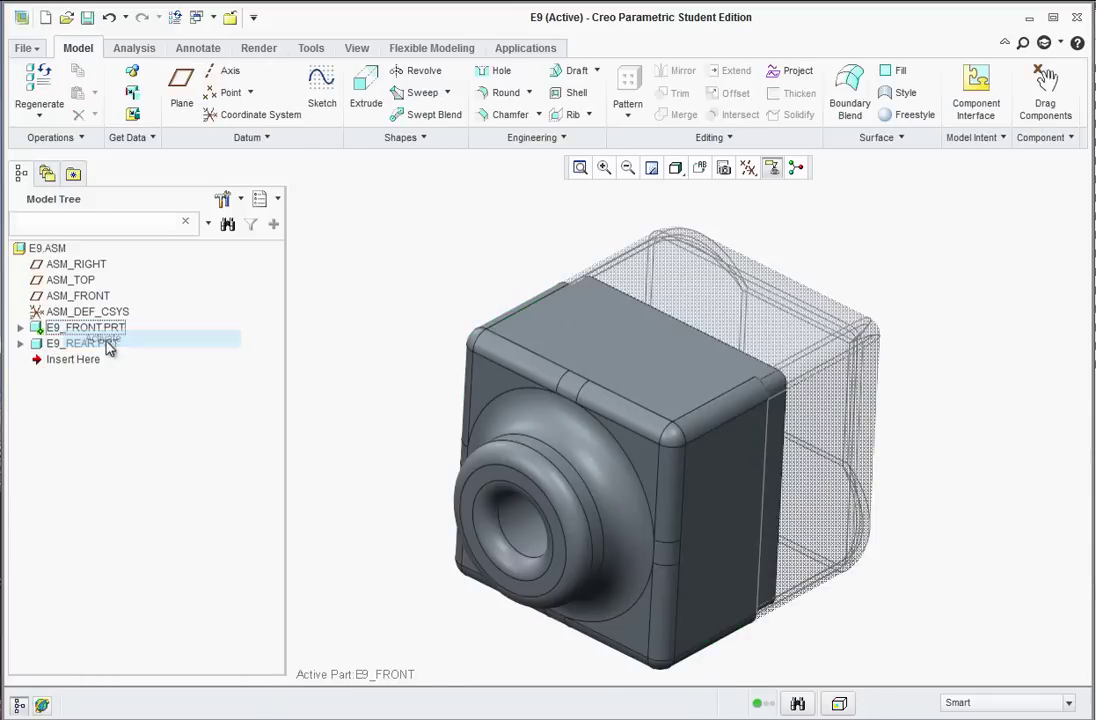
middle_click_drag(895, 494, 881, 311)
scroll(812, 350, "up", 5)
scroll(805, 351, "up", 2)
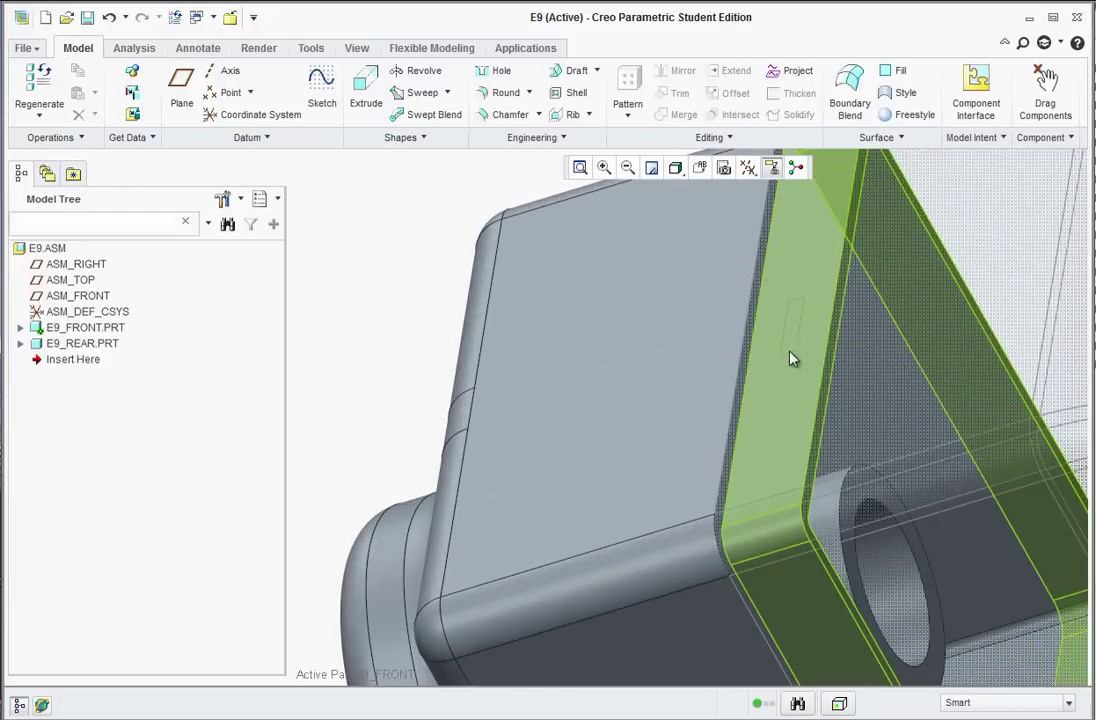
scroll(751, 433, "down", 6)
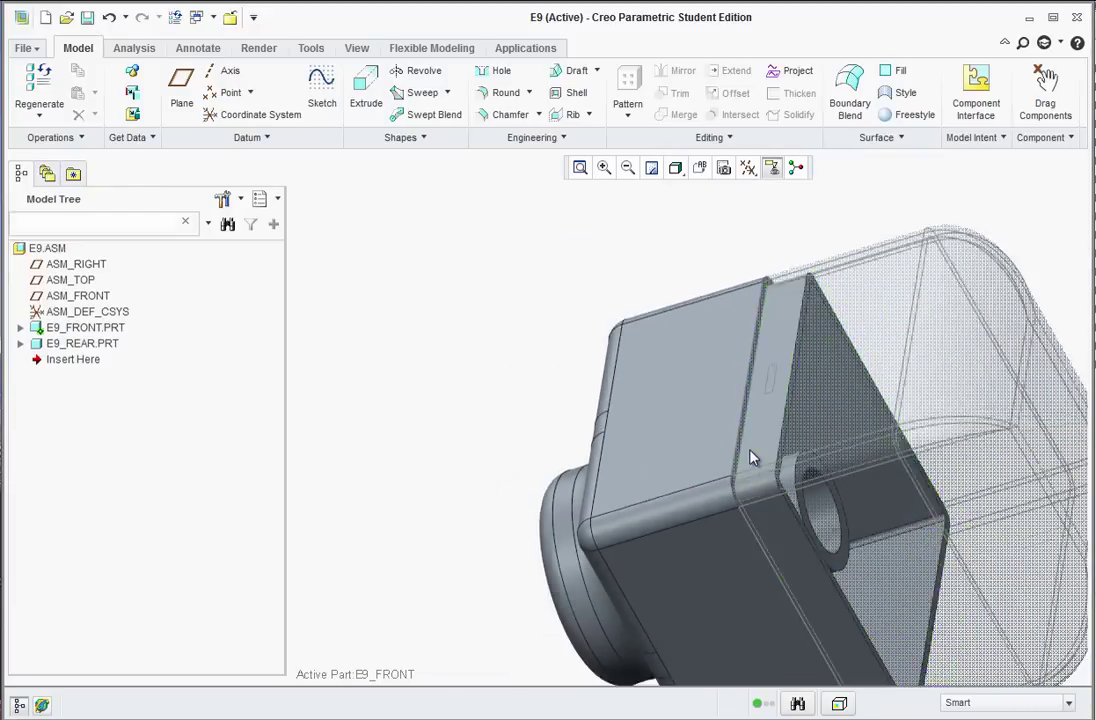
Start a sketch on the RIGHT plane of E9_FRONT and orient the model to the RIGHT view
left_click(20, 328)
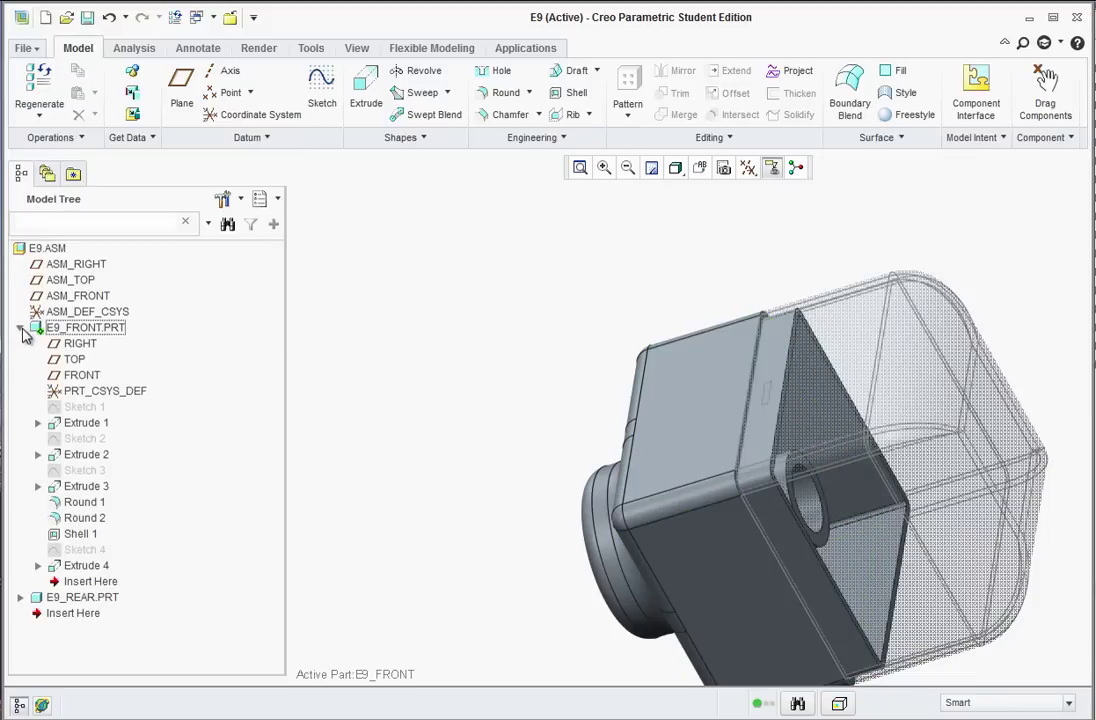
left_click(70, 346)
left_click(321, 92)
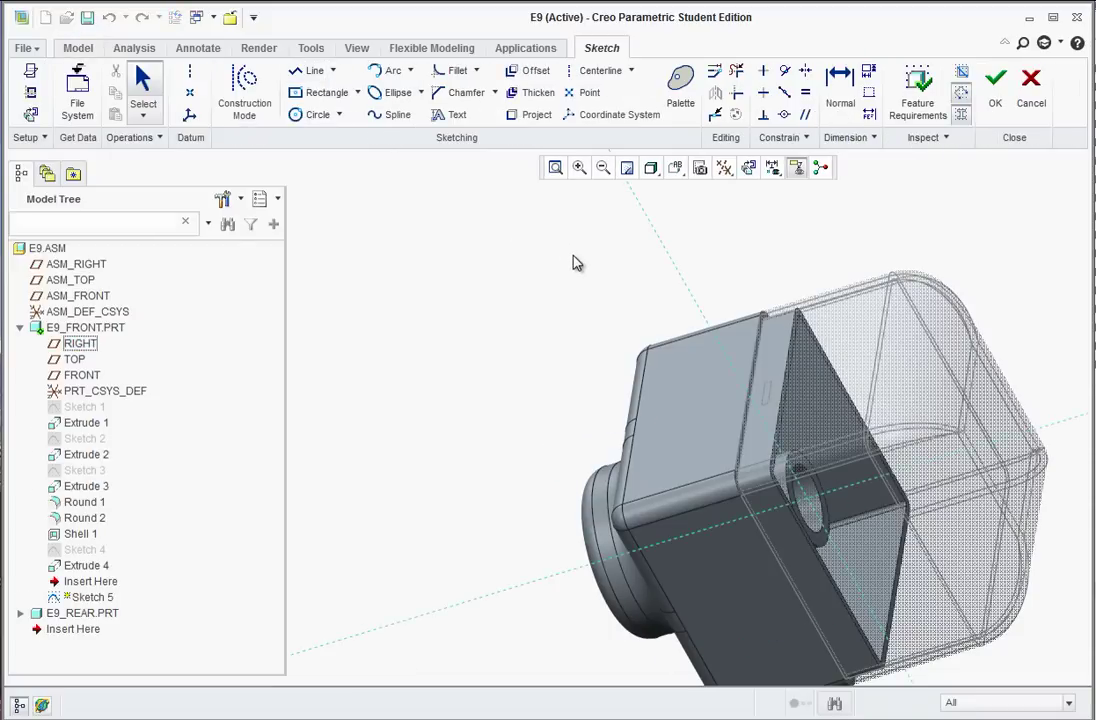
left_click(677, 169)
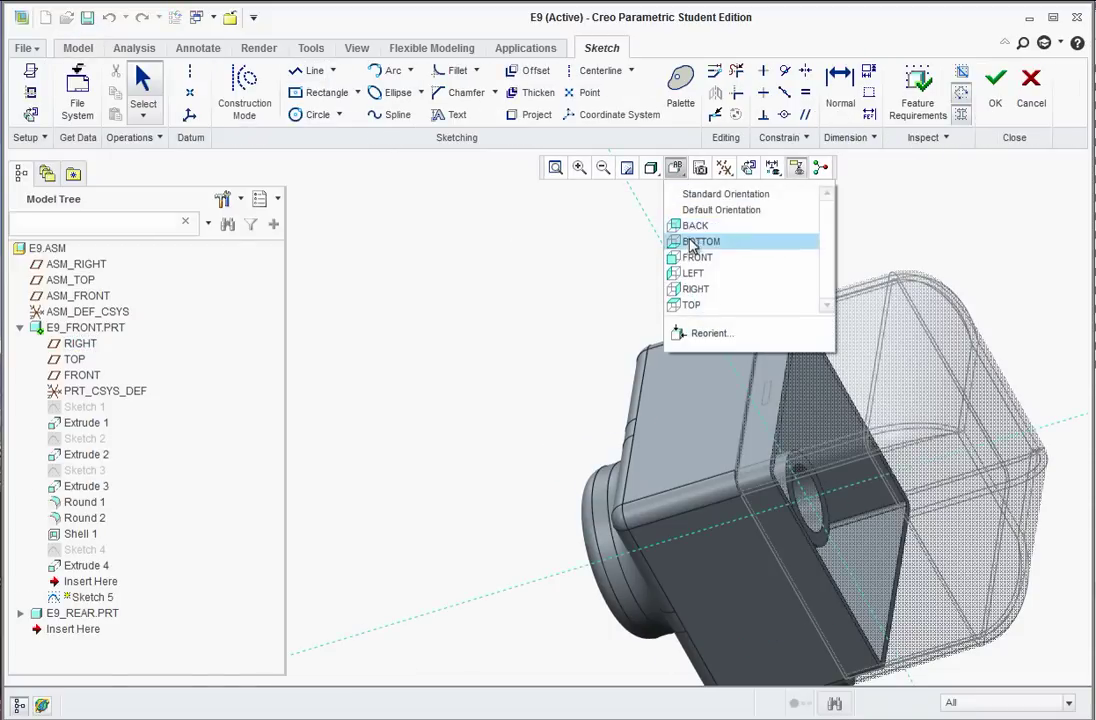
left_click(690, 288)
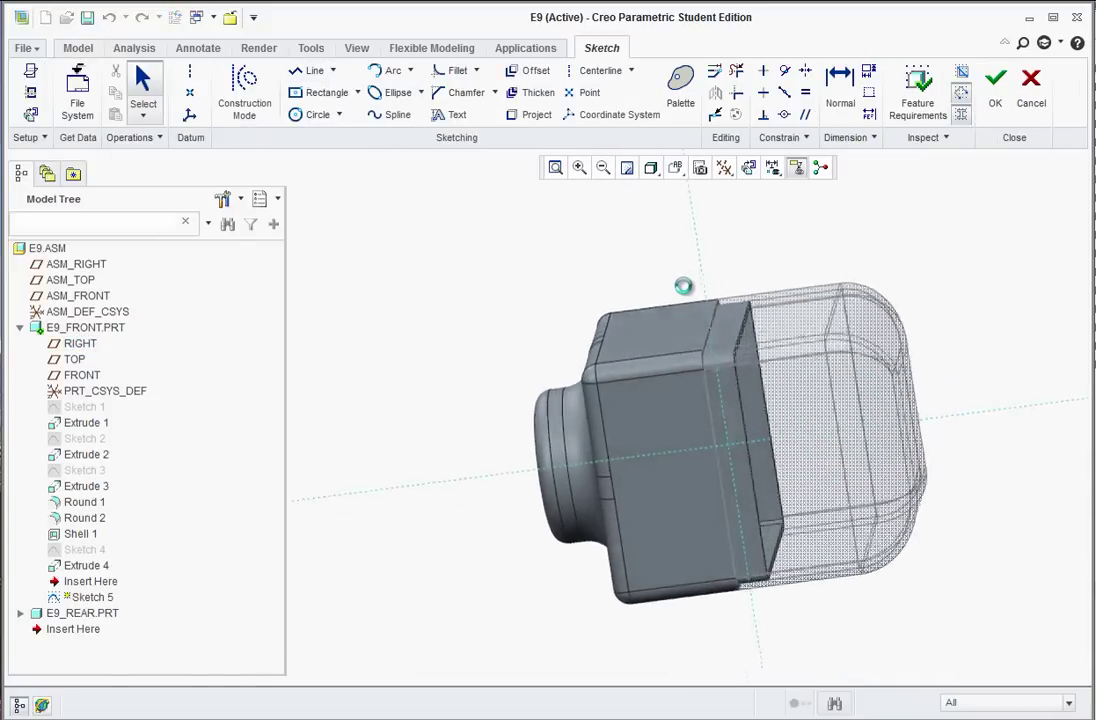
Set the display style to Wireframe to reveal the rear cup's snap arc at the upper lip
left_click(675, 168)
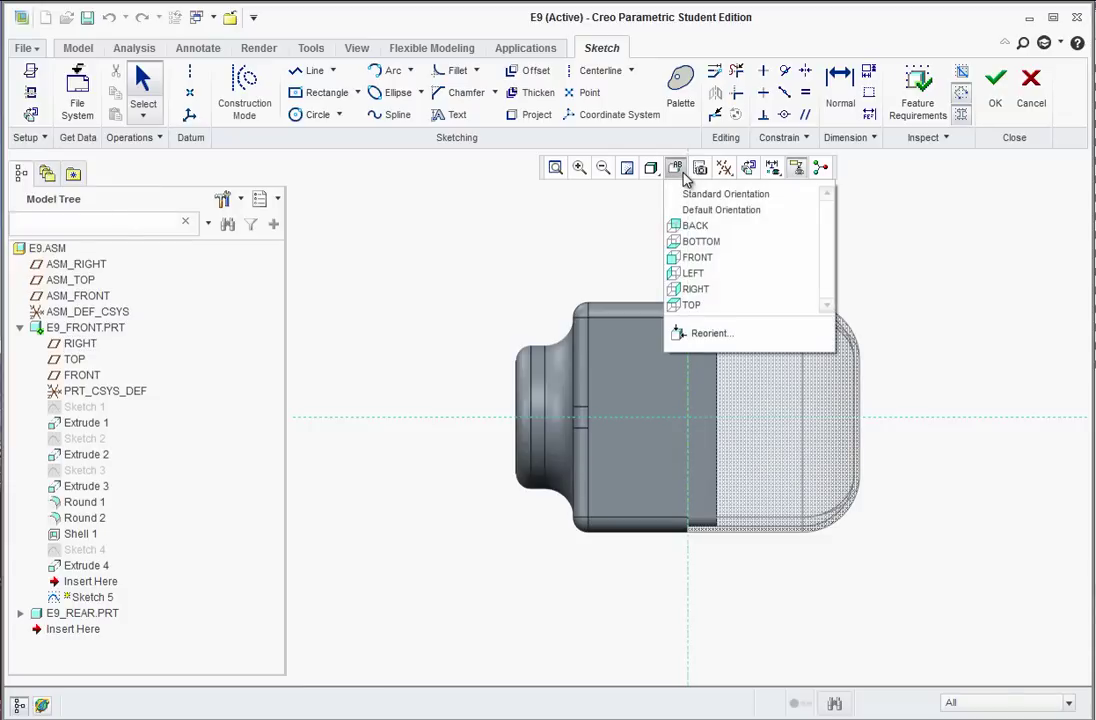
left_click(651, 167)
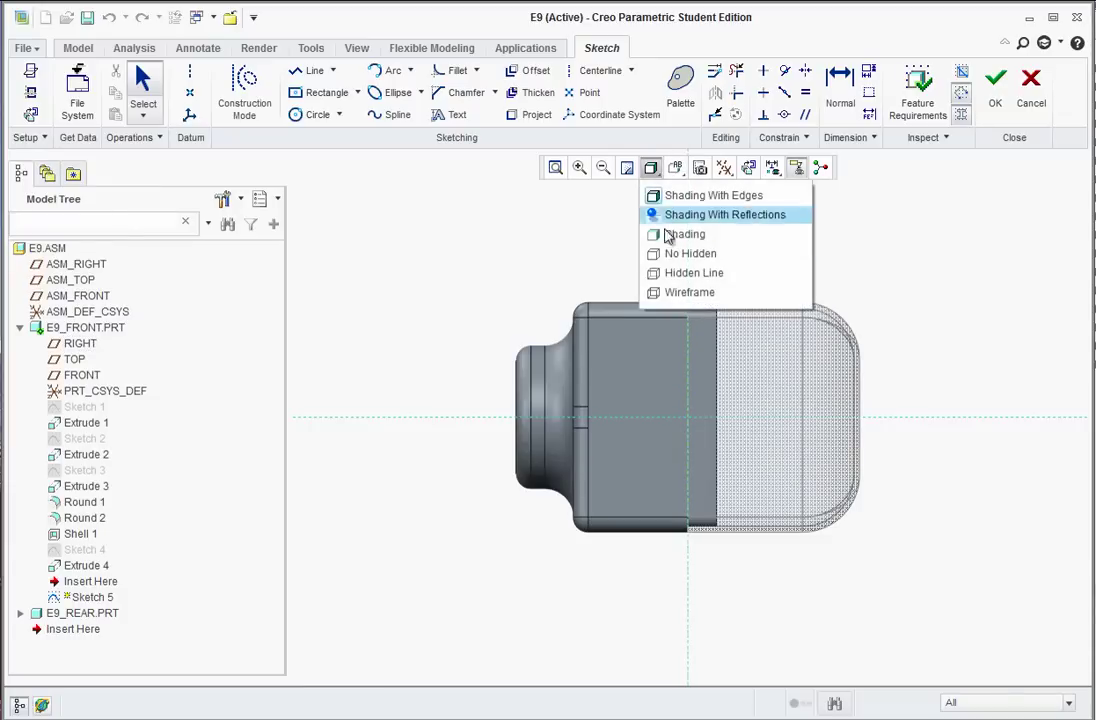
left_click(663, 293)
scroll(737, 340, "up", 6)
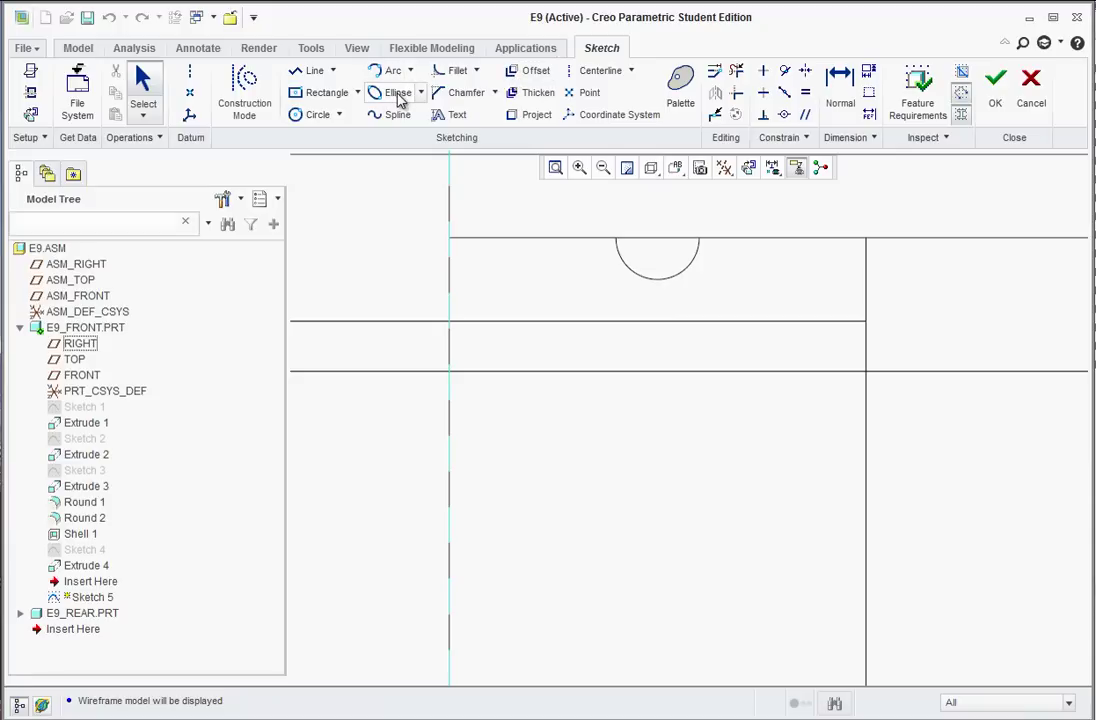
Sketch a circle concentric with the rear cup's upper snap arc and set its diameter to 0.0552
left_click(340, 115)
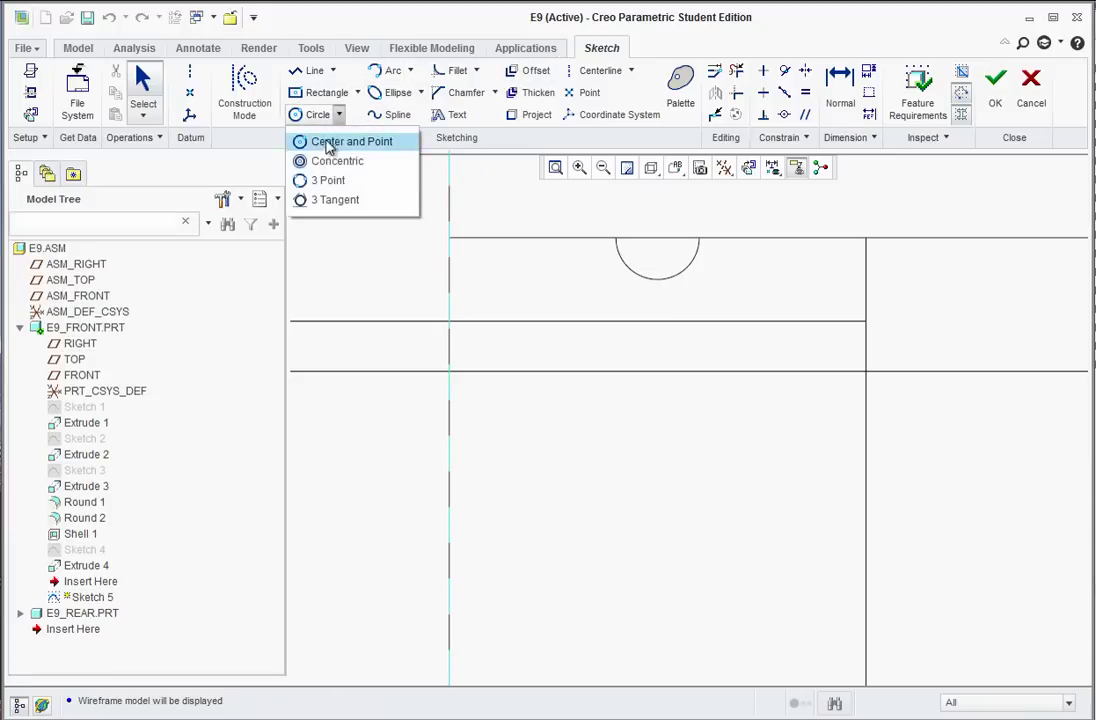
left_click(320, 162)
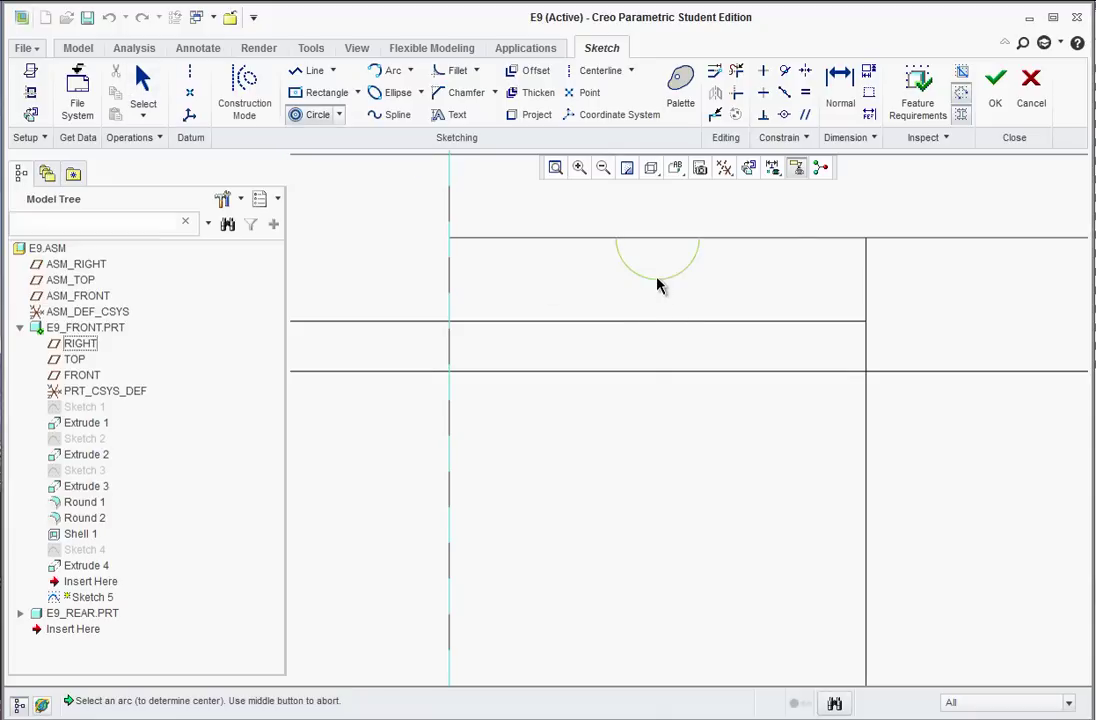
left_click(658, 282)
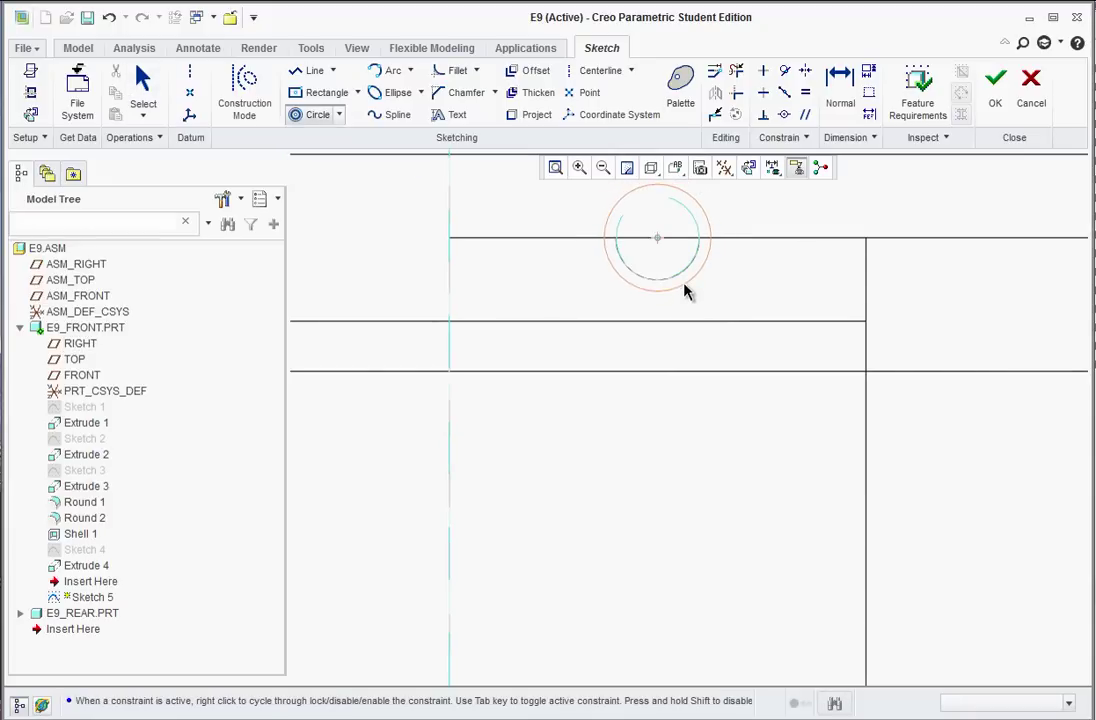
left_click(686, 291)
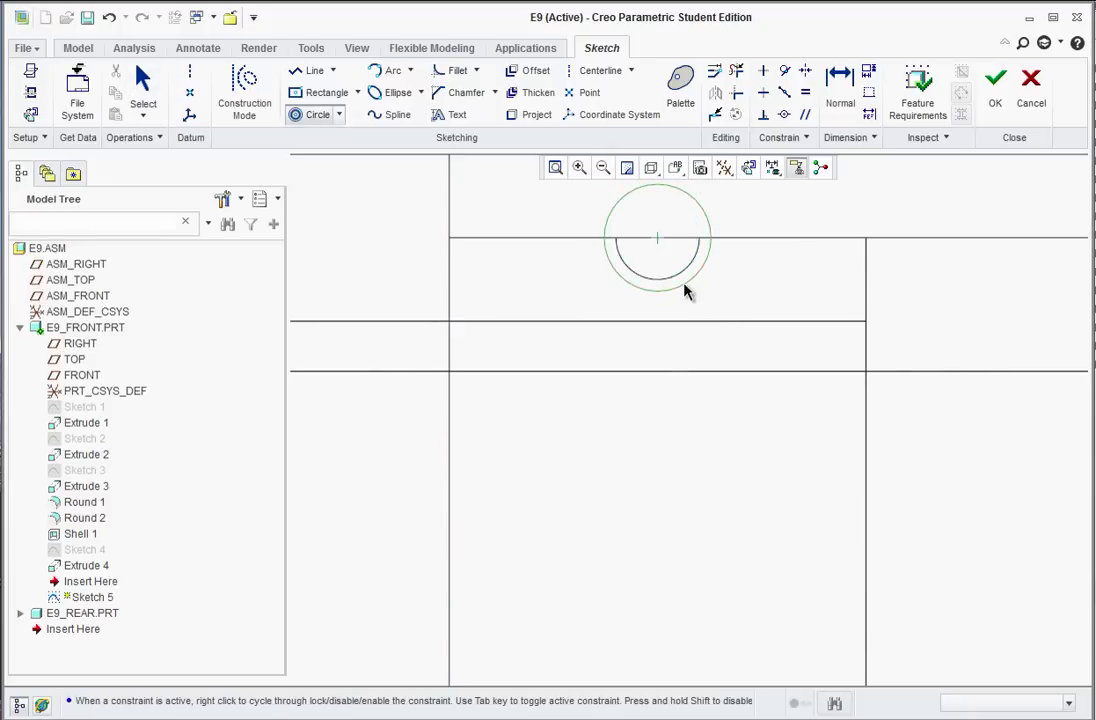
middle_click(746, 298)
middle_click(746, 298)
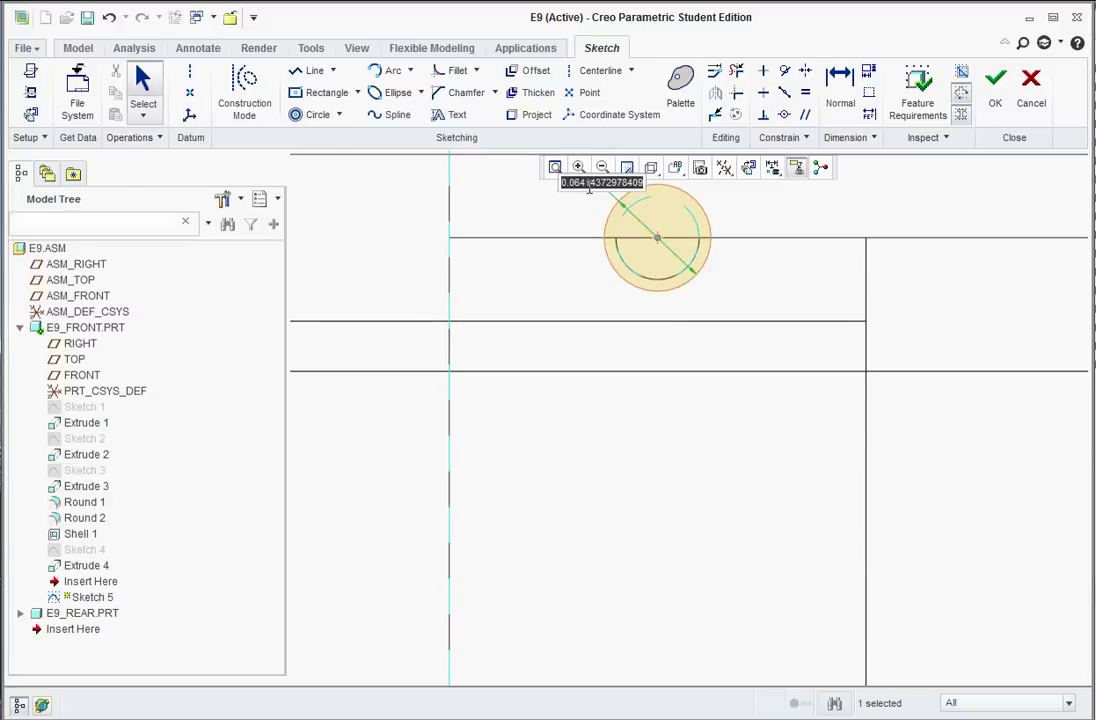
double_click(589, 188)
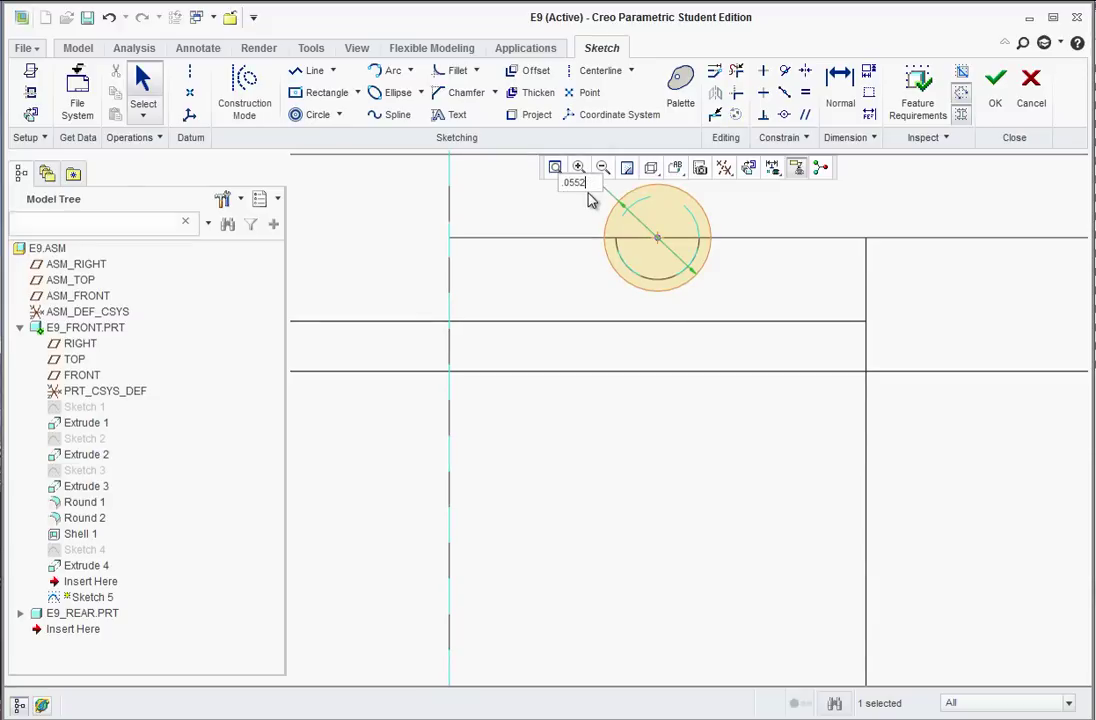
key("Return")
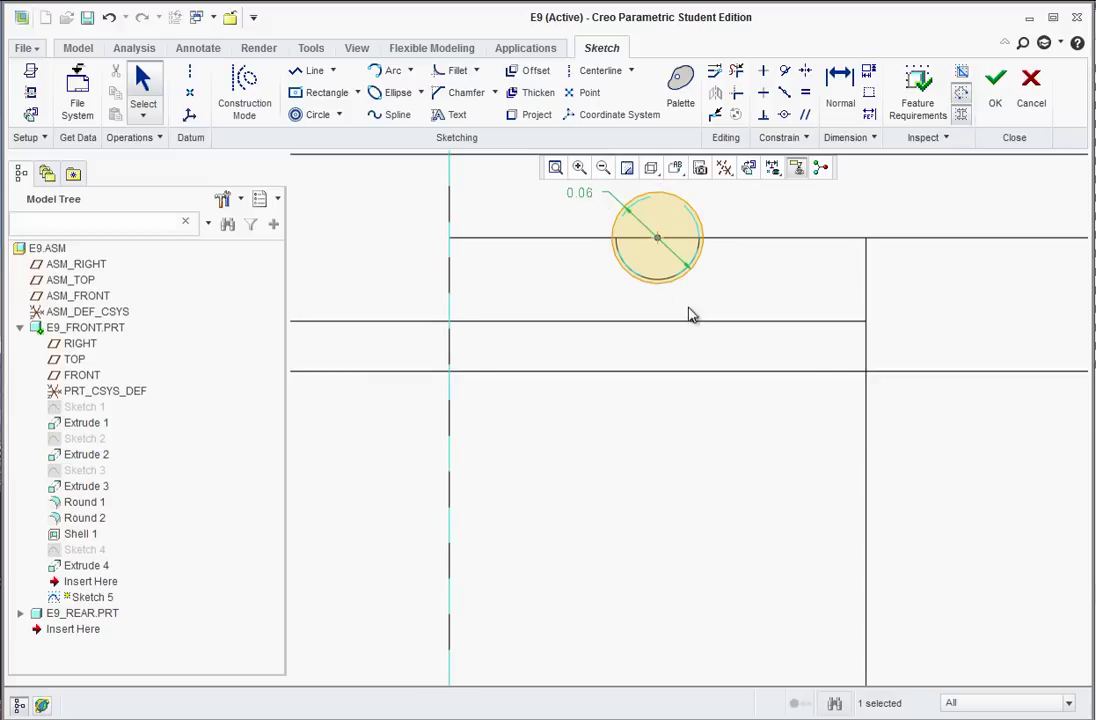
Sketch a second circle concentric with the lower snap arc, equal in radius to the upper circle
scroll(687, 310, "up", 5)
scroll(692, 575, "up", 5)
scroll(692, 631, "down", 10)
left_click(312, 114)
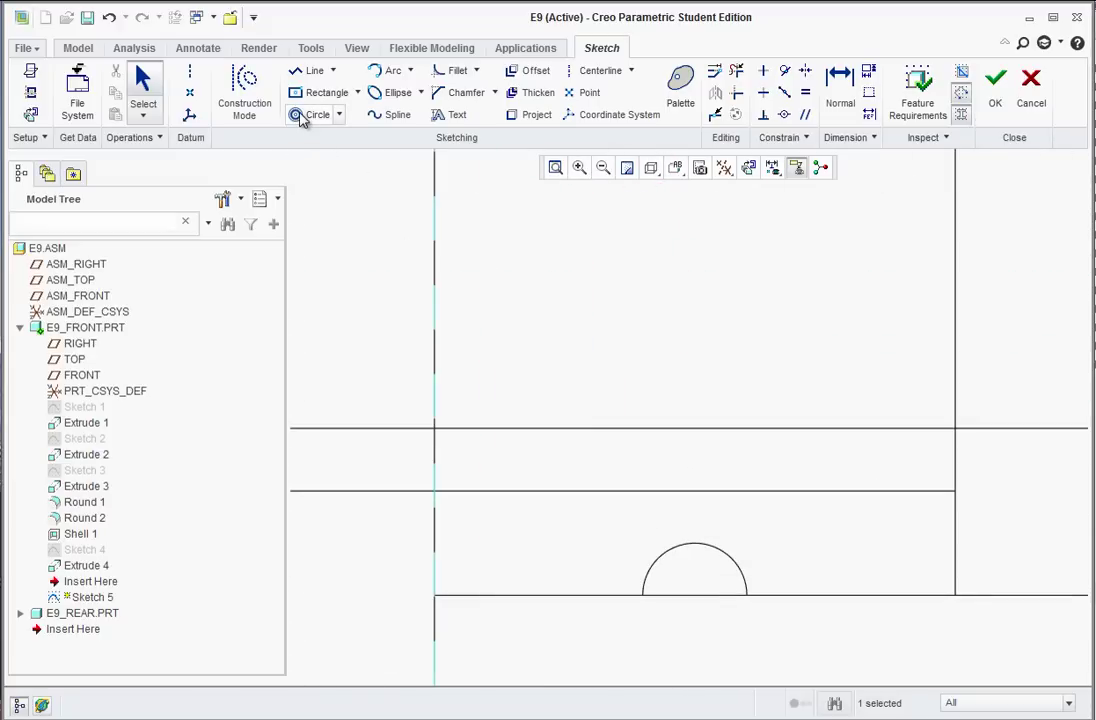
left_click(717, 550)
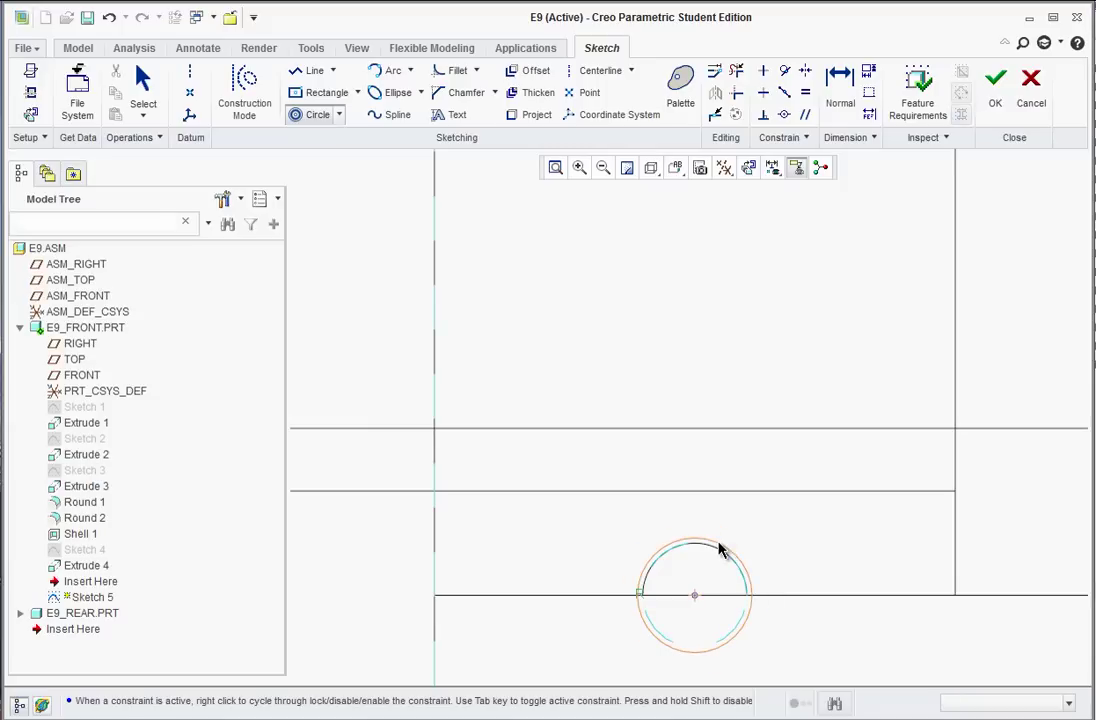
middle_click(785, 530)
scroll(784, 531, "up", 2)
scroll(785, 530, "up", 6)
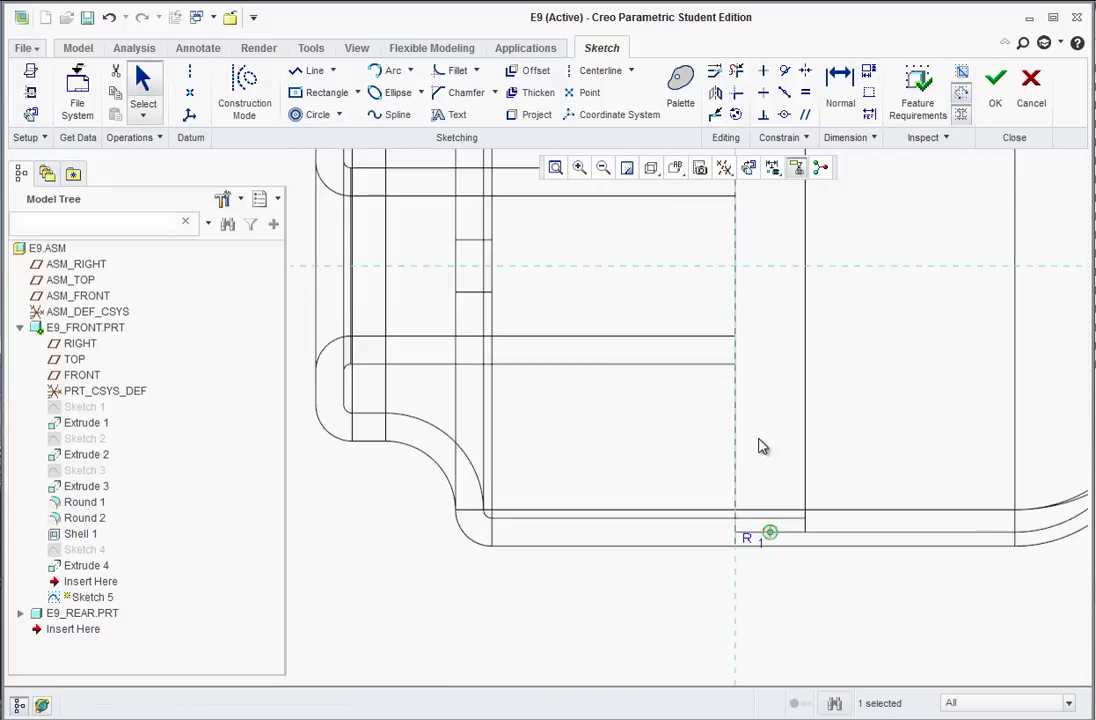
Finish the two-circle snap sketch on E9_FRONT and set the display style to Shading With Edges
middle_click_drag(739, 313, 704, 226)
scroll(704, 226, "down", 2)
scroll(700, 232, "down", 2)
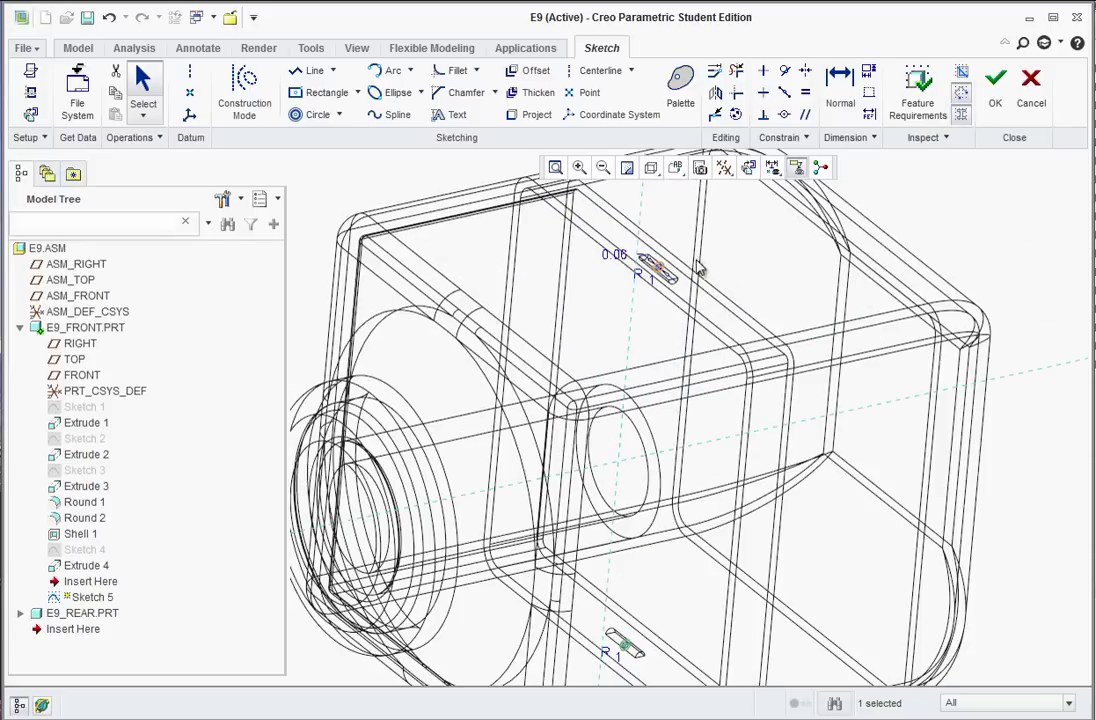
left_click(994, 90)
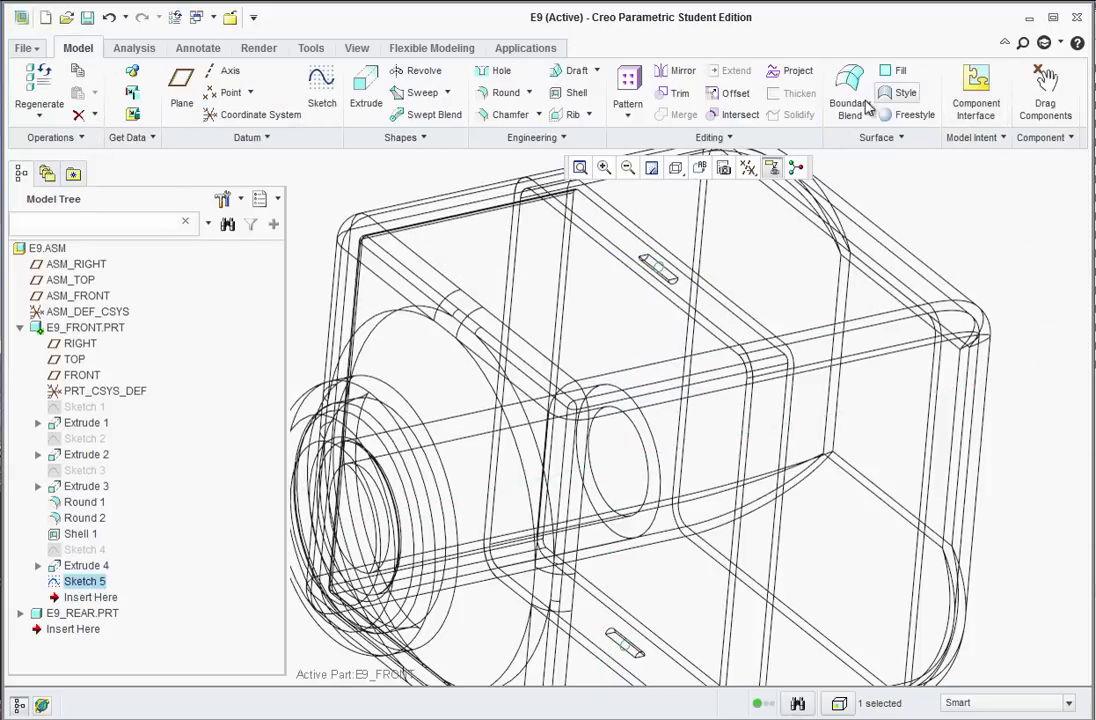
left_click(675, 168)
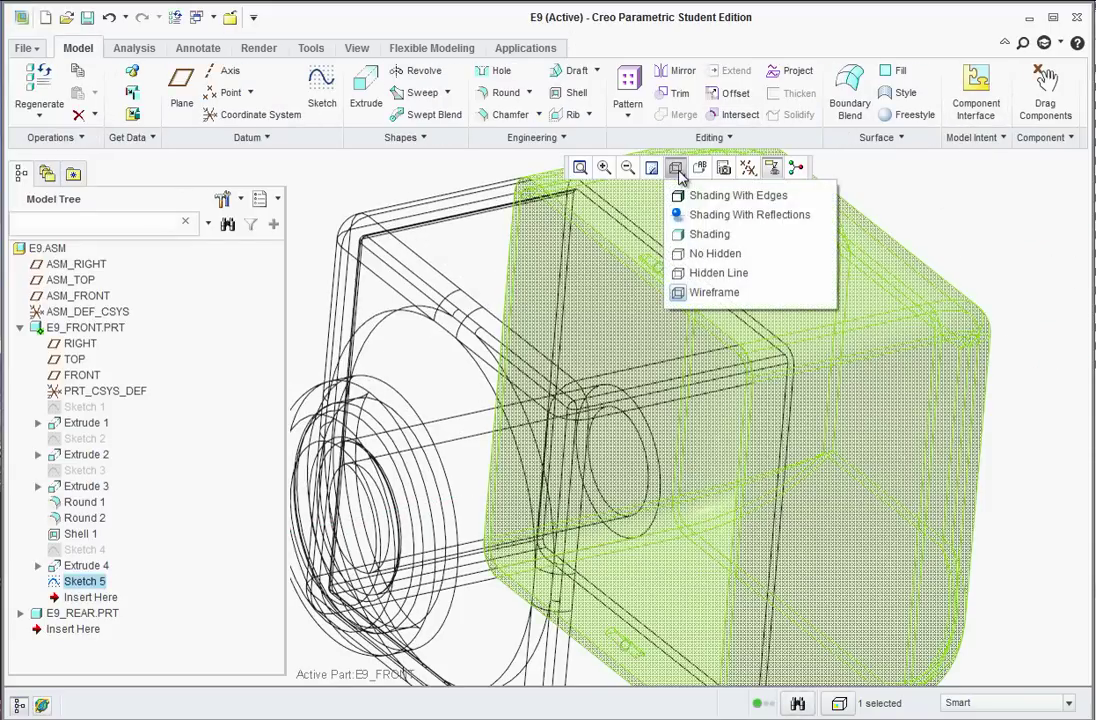
left_click(684, 197)
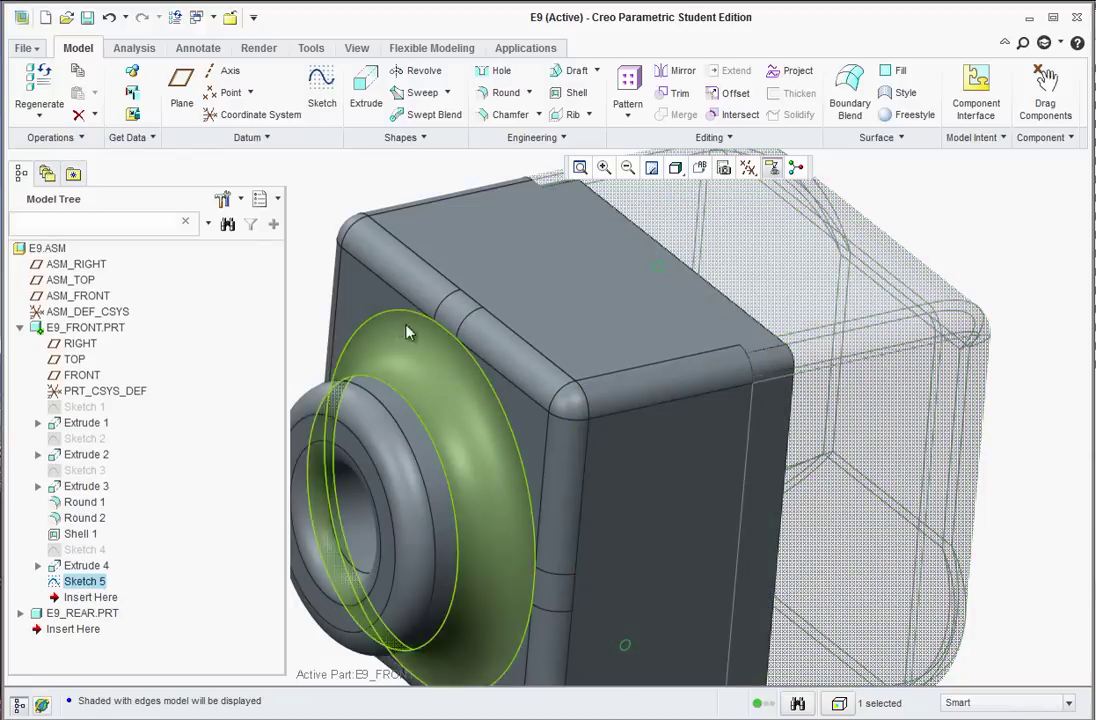
Cut the snap grooves into E9_FRONT by extruding the two-circle sketch symmetrically with a depth of 0.26 and removing material
left_click(366, 88)
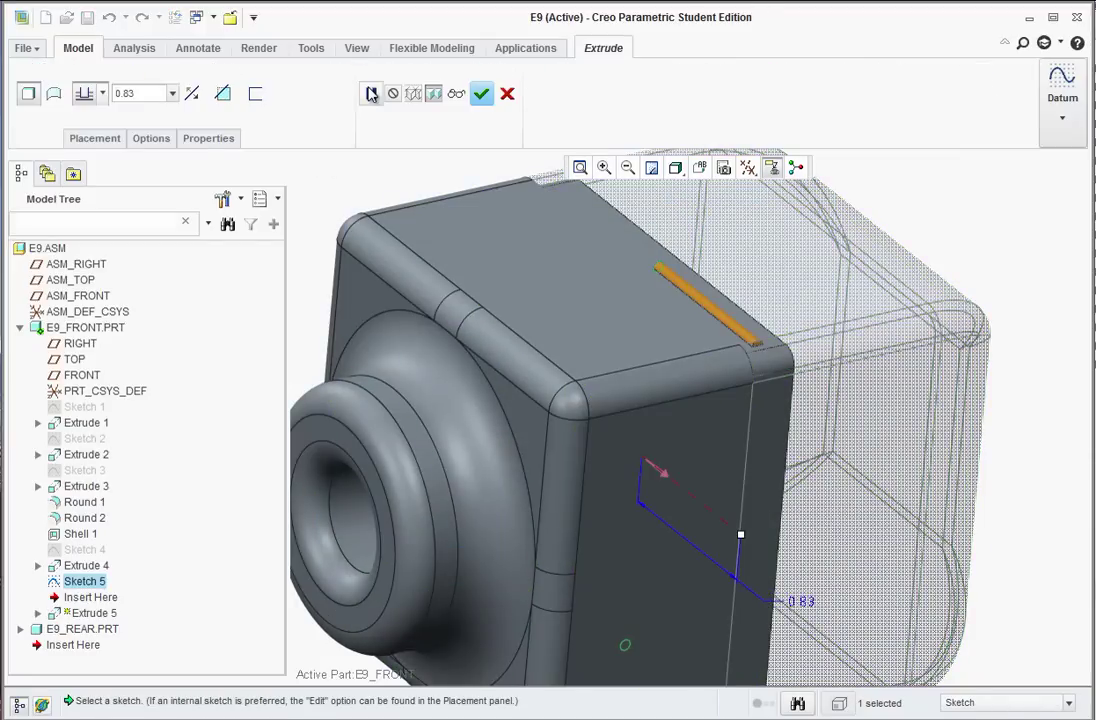
scroll(476, 286, "down", 2)
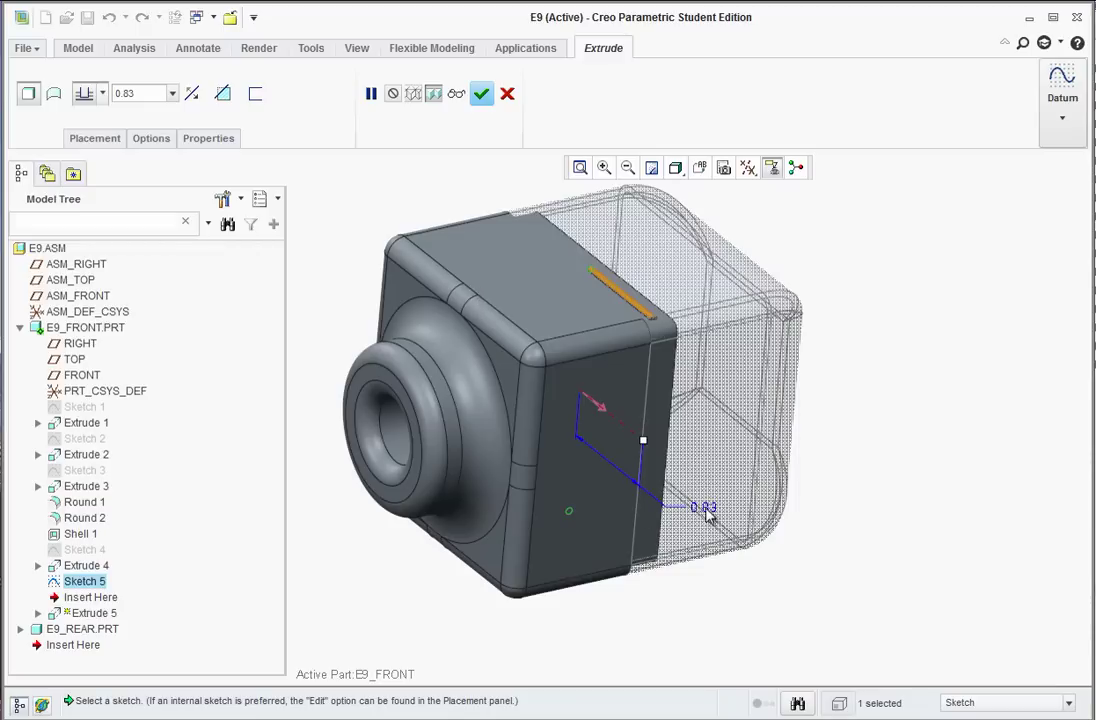
left_click(104, 93)
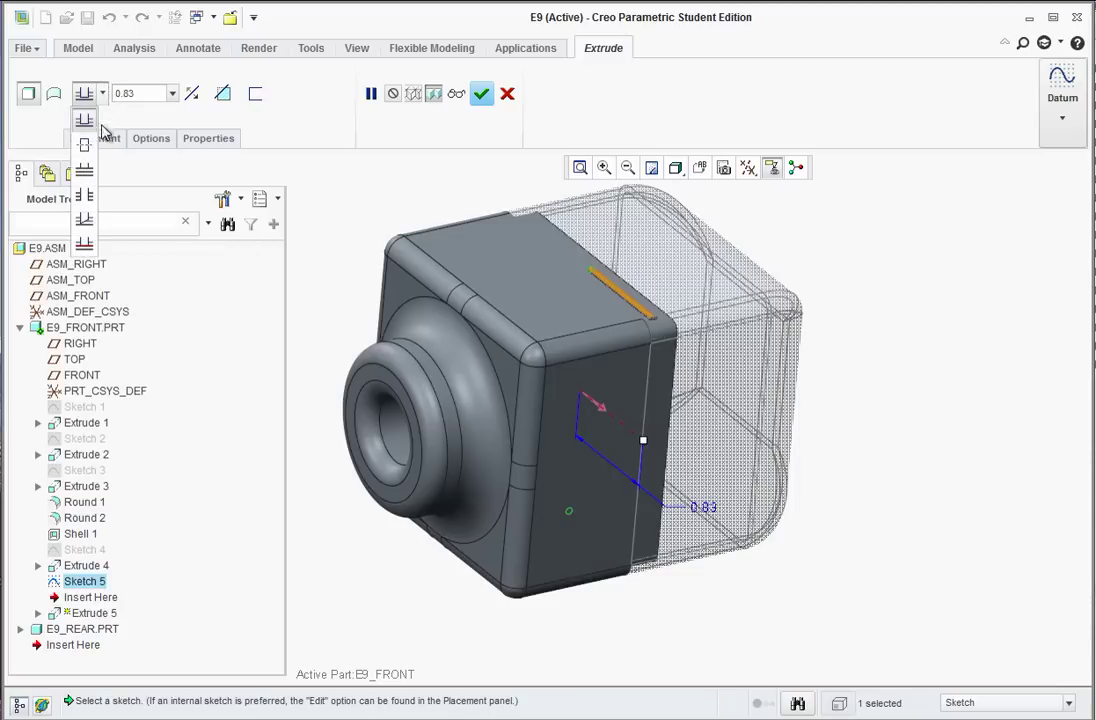
left_click(85, 143)
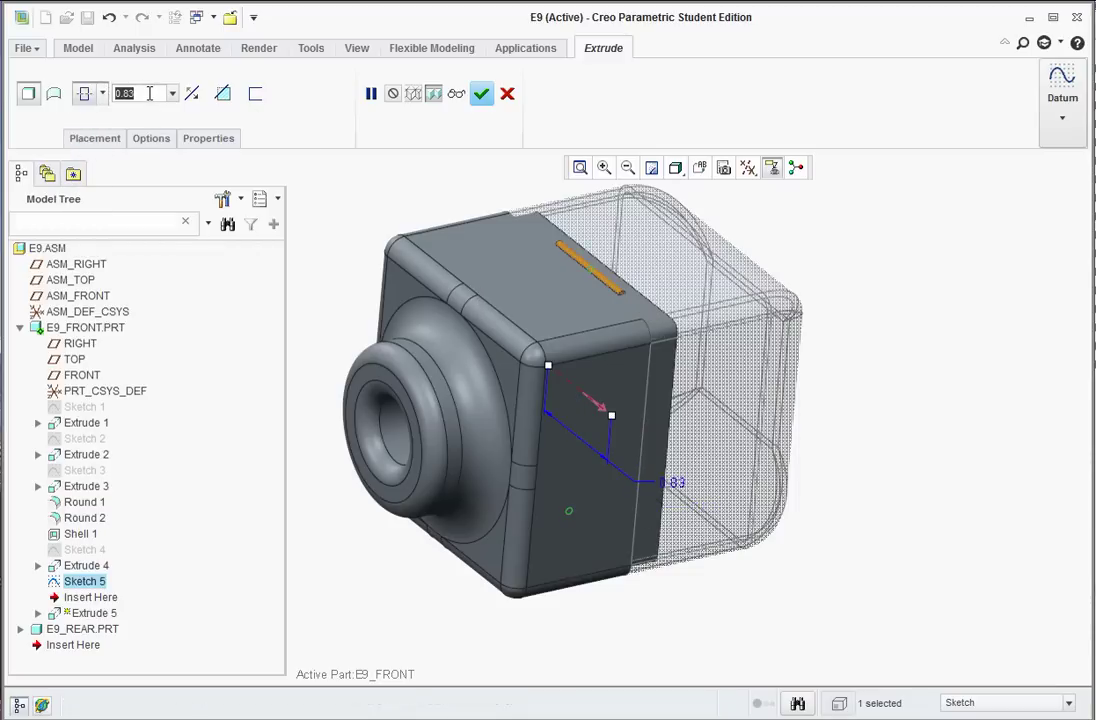
type("26")
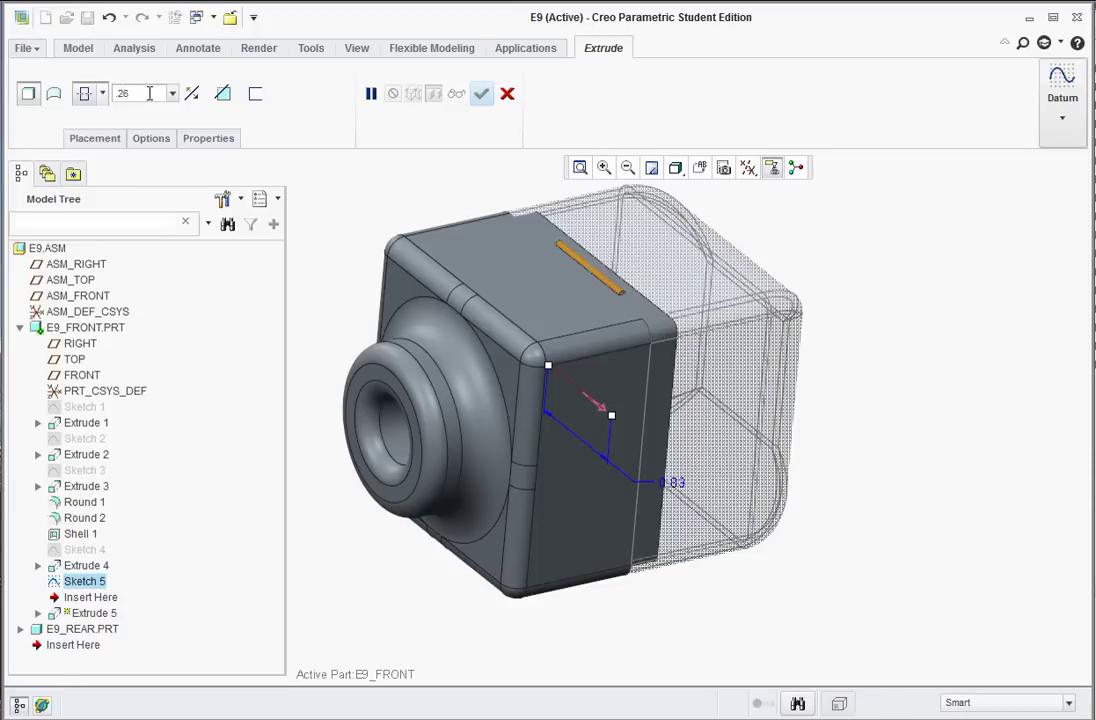
key("Return")
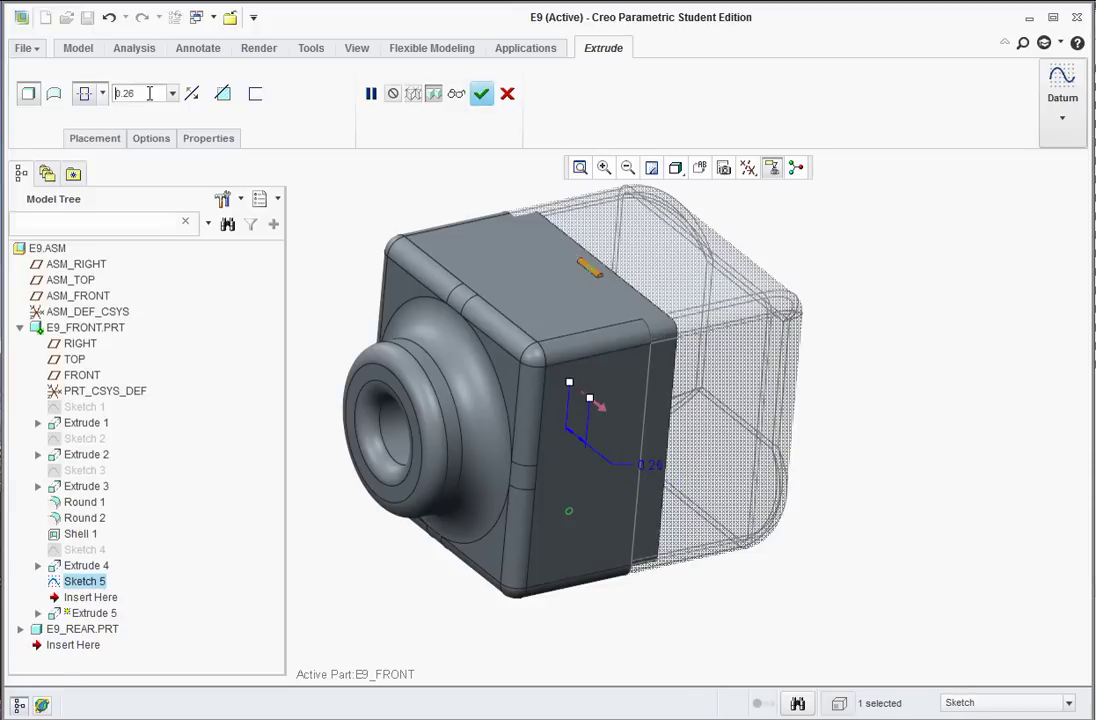
left_click(223, 93)
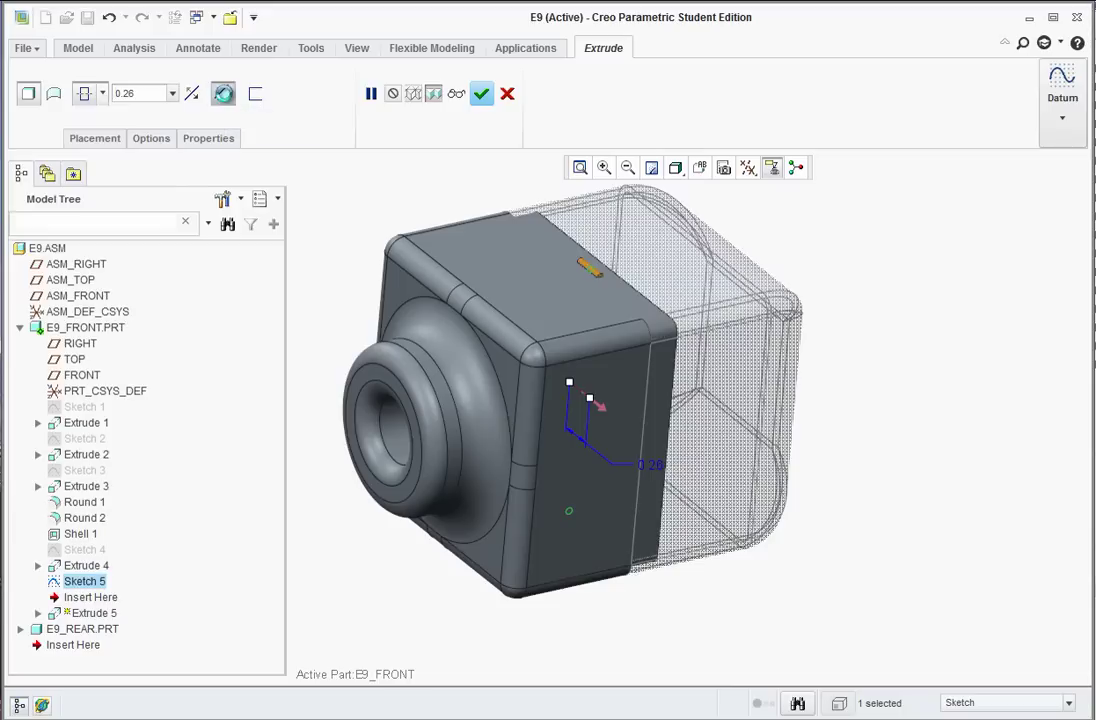
scroll(614, 276, "up", 2)
scroll(555, 276, "up", 3)
middle_click_drag(580, 286, 619, 205)
scroll(591, 206, "up", 4)
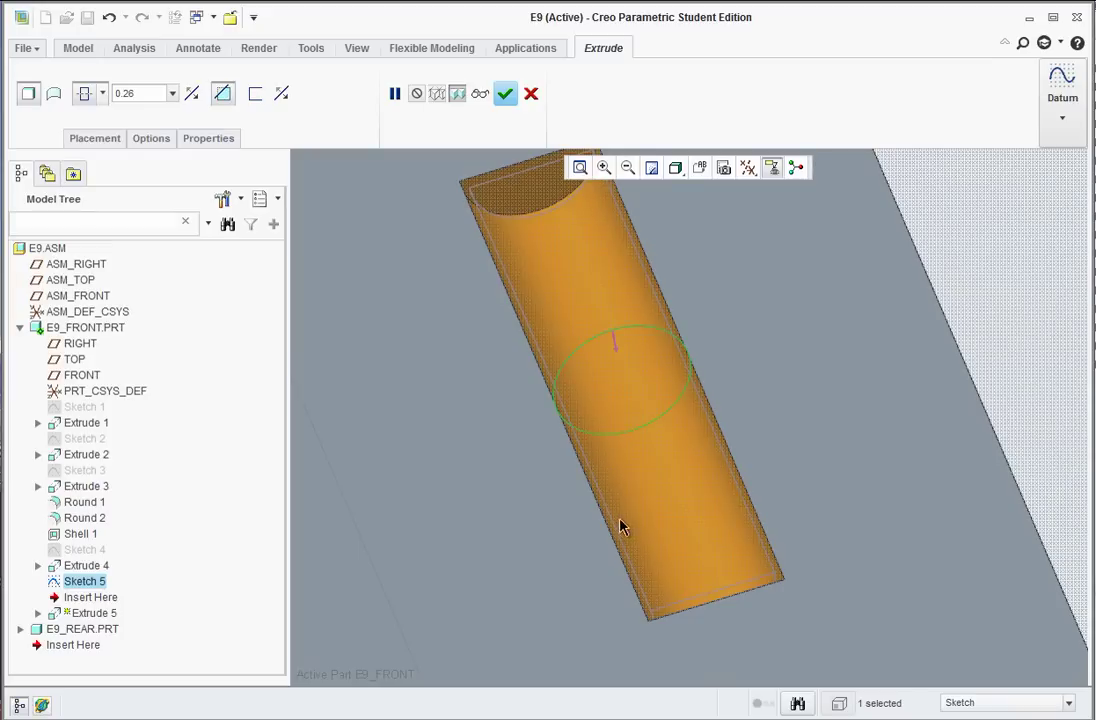
left_click(506, 95)
Examine the groove cuts on both sides of the E9_FRONT lip and return to the default isometric view
scroll(619, 391, "down", 5)
scroll(669, 477, "down", 5)
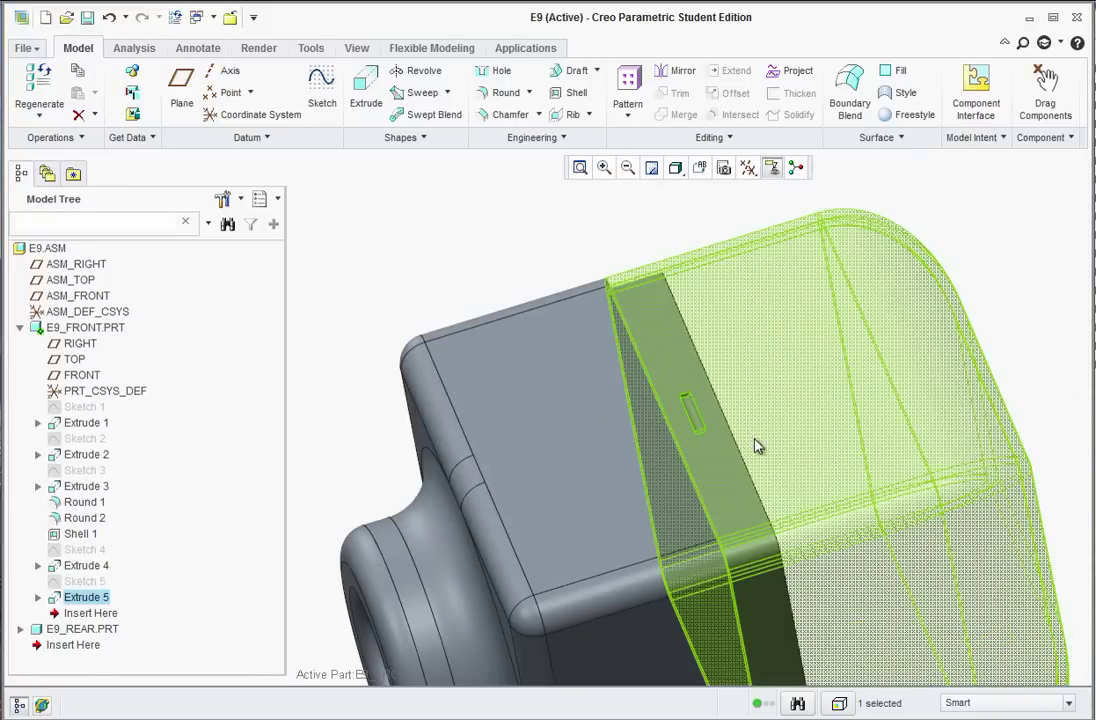
mouse_move(815, 443)
middle_mouse_down()
mouse_move(778, 428)
mouse_move(740, 437)
middle_mouse_up()
scroll(740, 437, "down", 5)
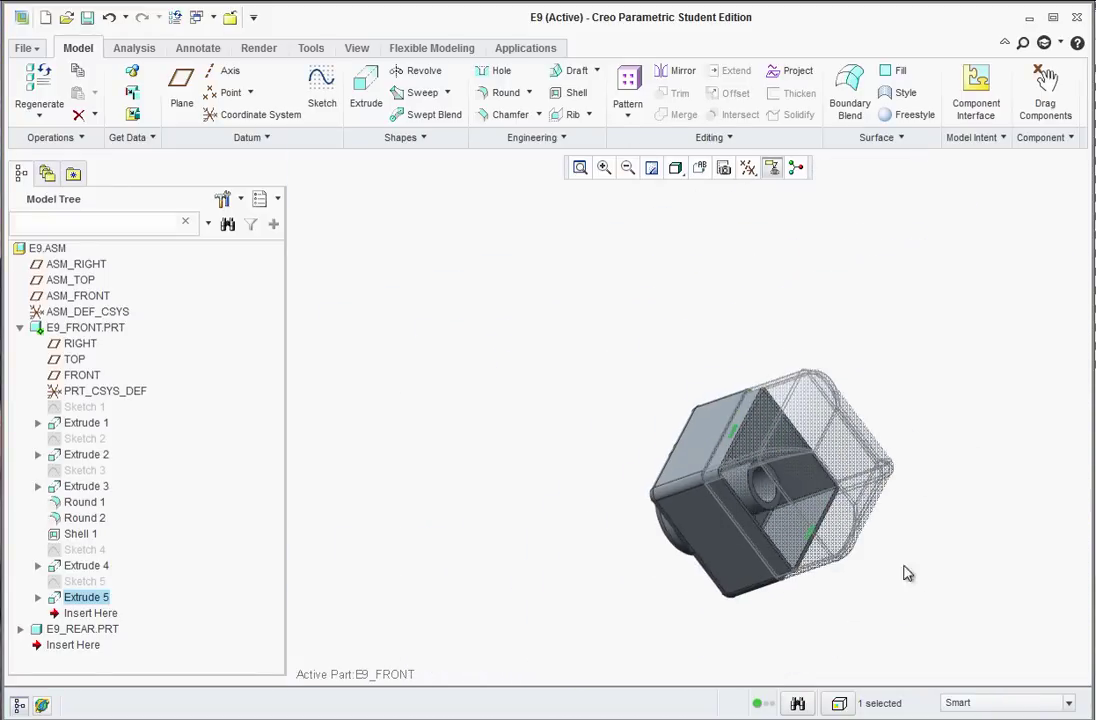
middle_click_drag(920, 590, 873, 516)
scroll(845, 600, "up", 5)
scroll(845, 600, "down", 3)
middle_click_drag(849, 660, 856, 629)
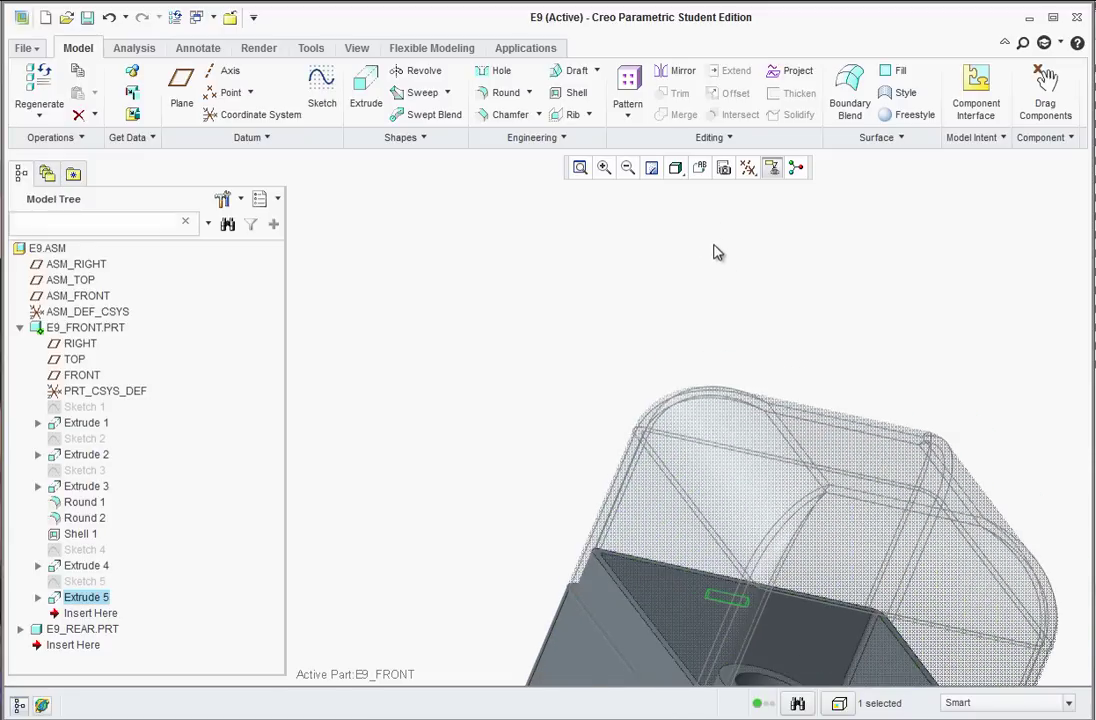
scroll(714, 252, "down", 5)
scroll(815, 370, "up", 3)
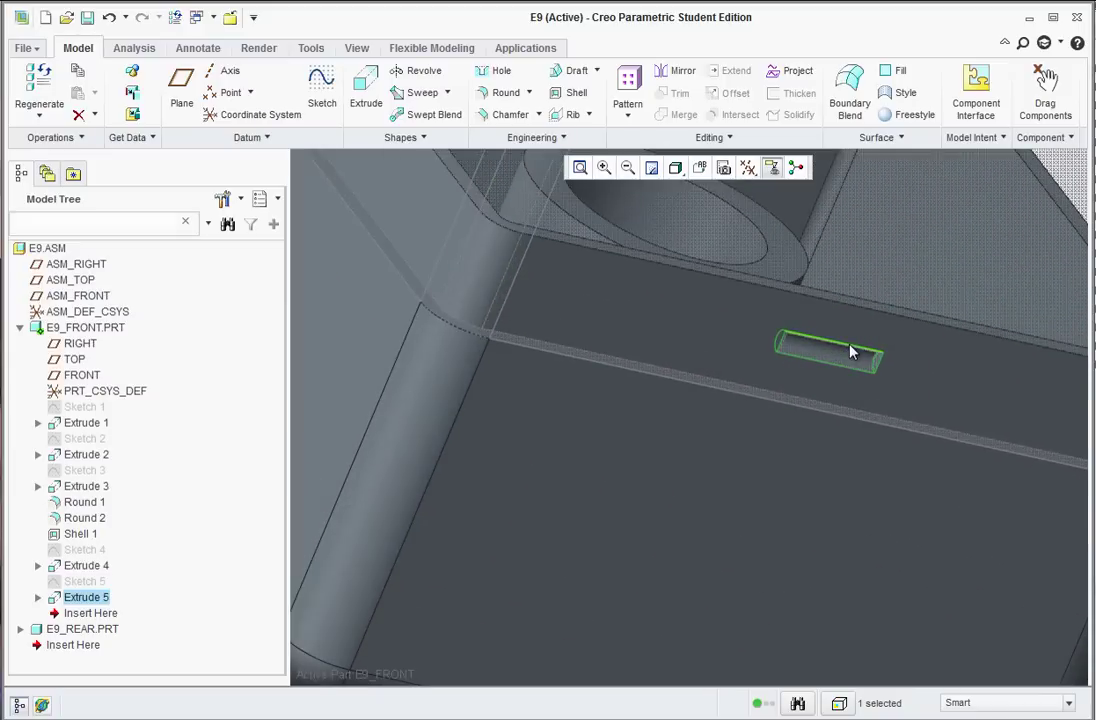
mouse_move(844, 350)
middle_mouse_down()
mouse_move(830, 355)
mouse_move(851, 368)
middle_mouse_up()
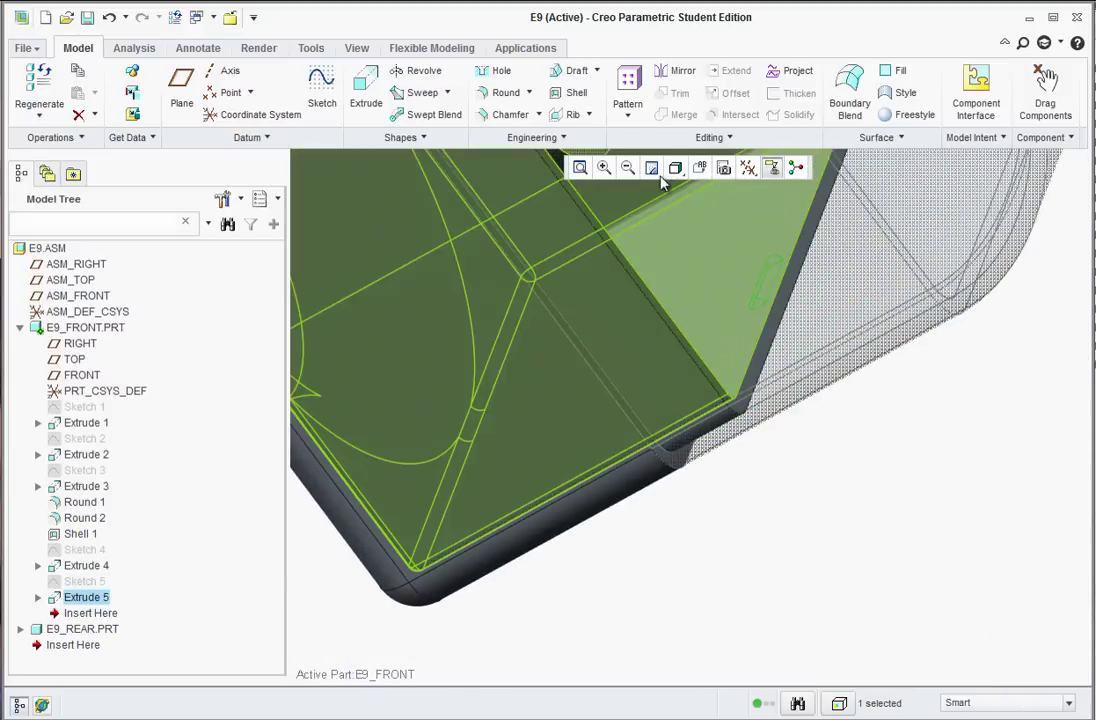
left_click(700, 167)
left_click(703, 193)
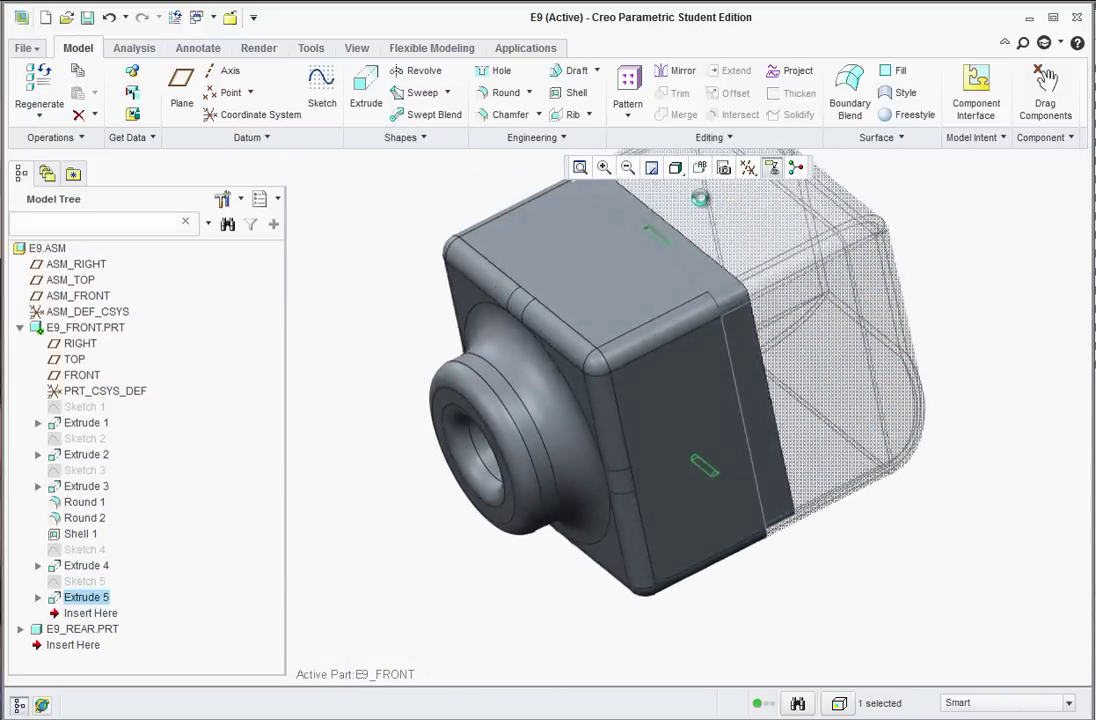
left_click(516, 264)
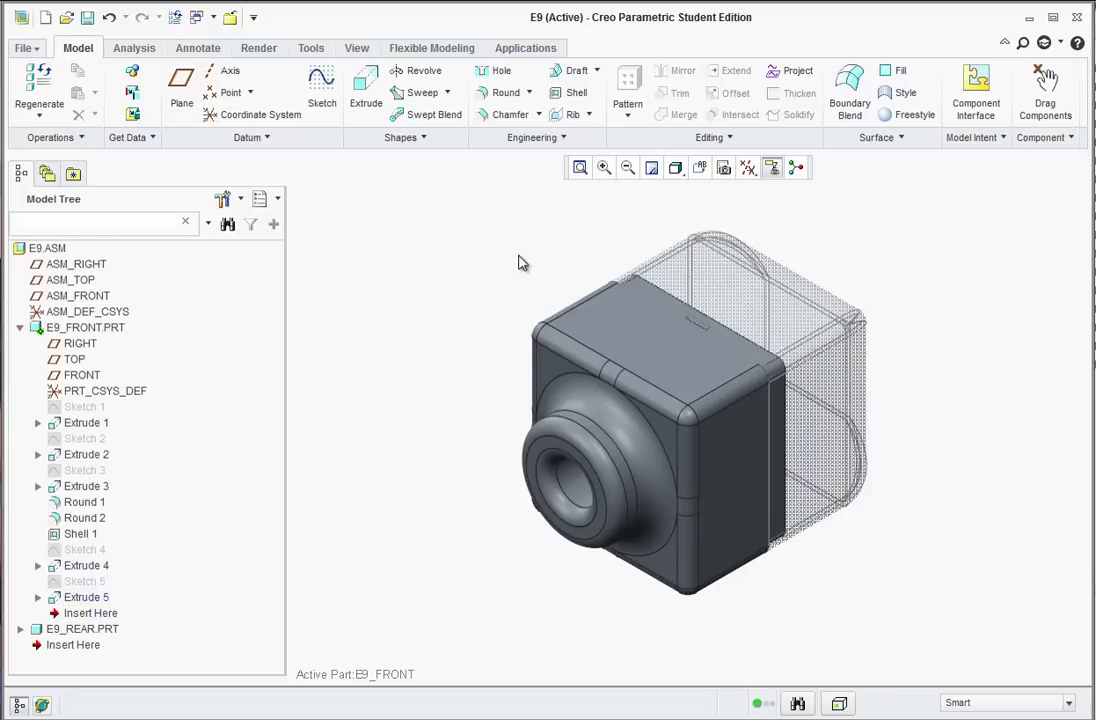
Activate the top-level E9 assembly and apply the clear transparent appearance to the E9_REAR component
right_click(44, 250)
left_click(66, 260)
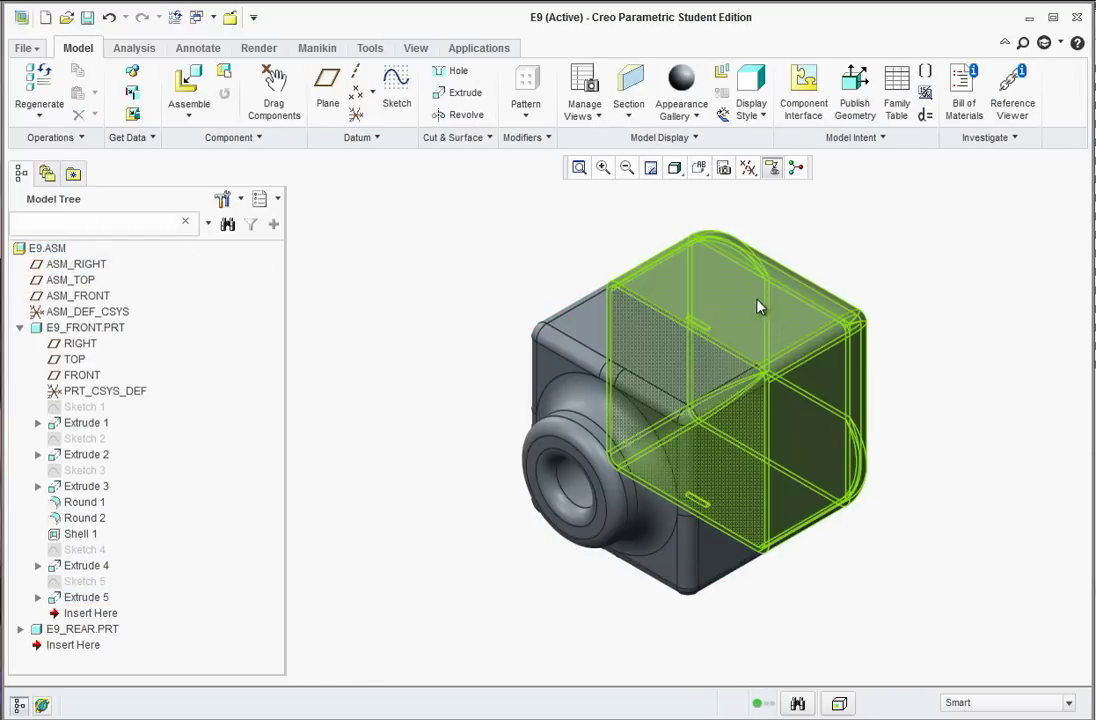
left_click(697, 120)
left_click(775, 218)
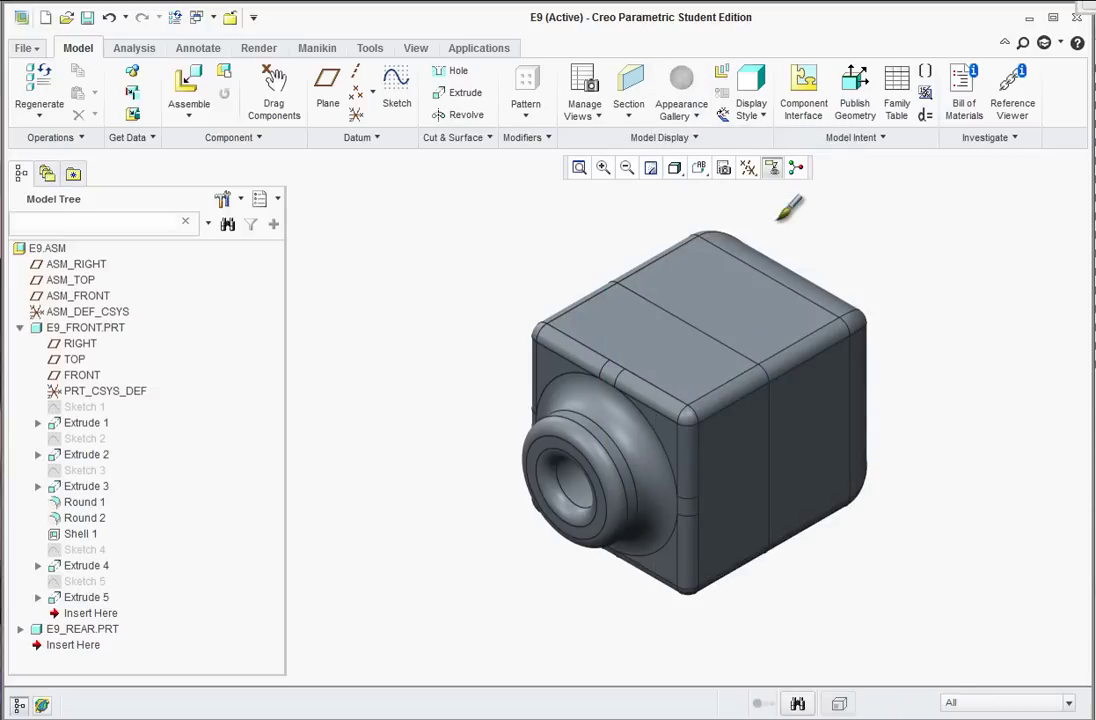
left_click(1019, 709)
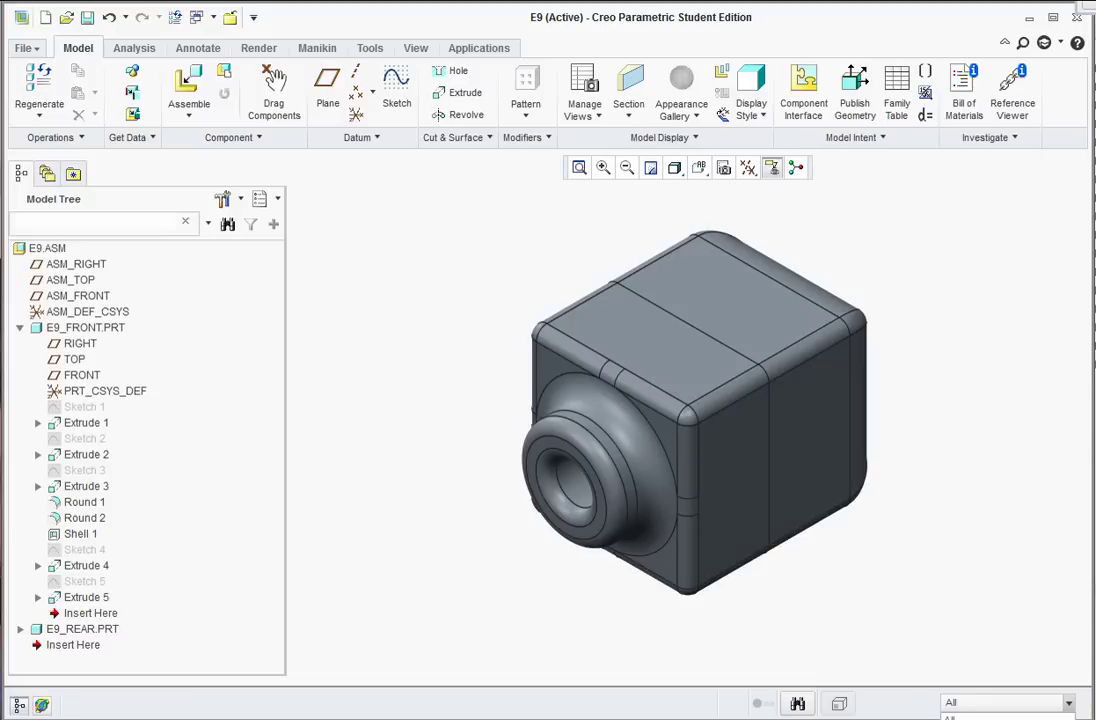
left_click(1000, 718)
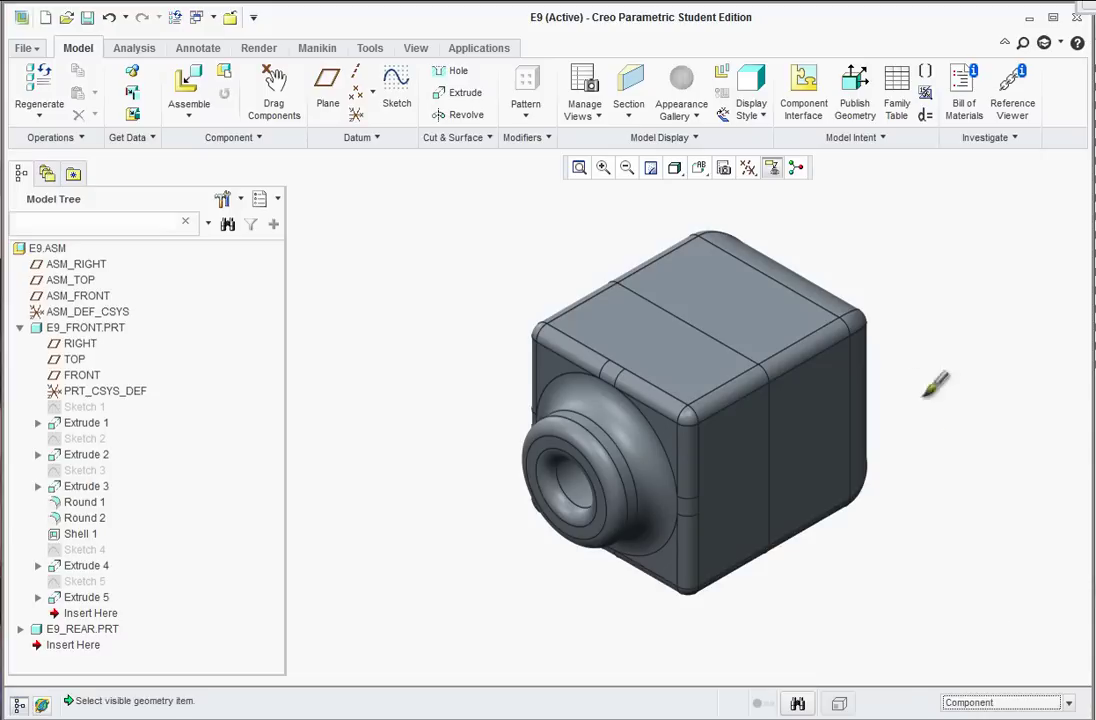
left_click(765, 275)
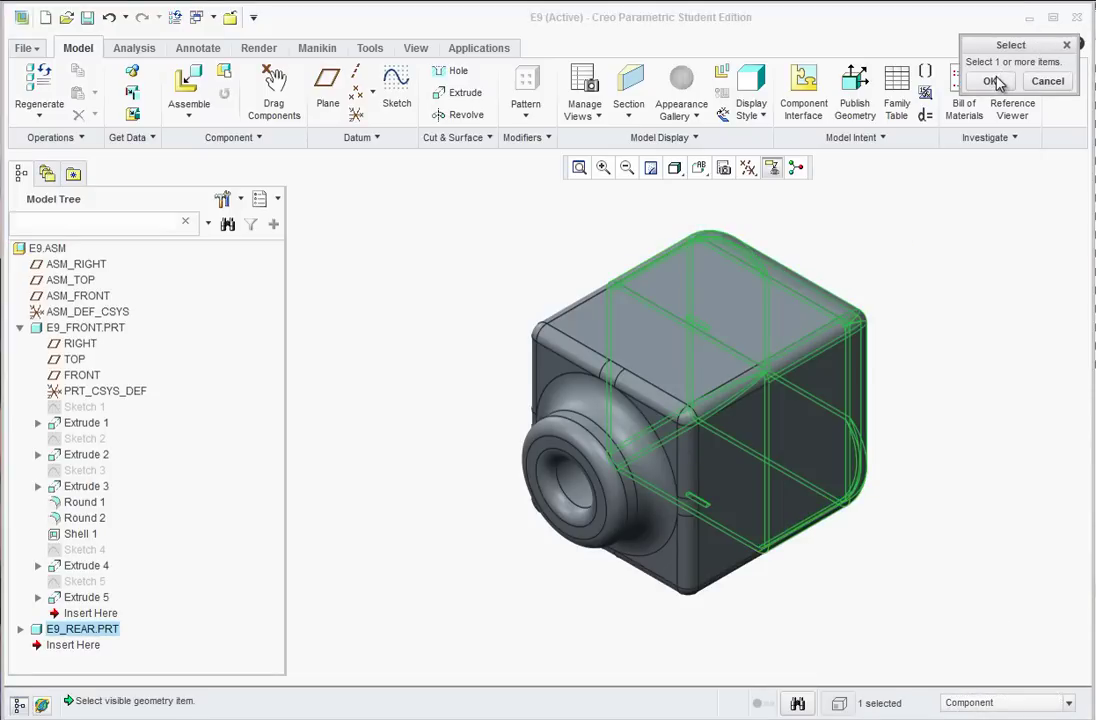
left_click(996, 82)
left_click(849, 330)
Apply the bright red appearance to the whole E9_FRONT component
middle_click_drag(853, 325, 767, 330)
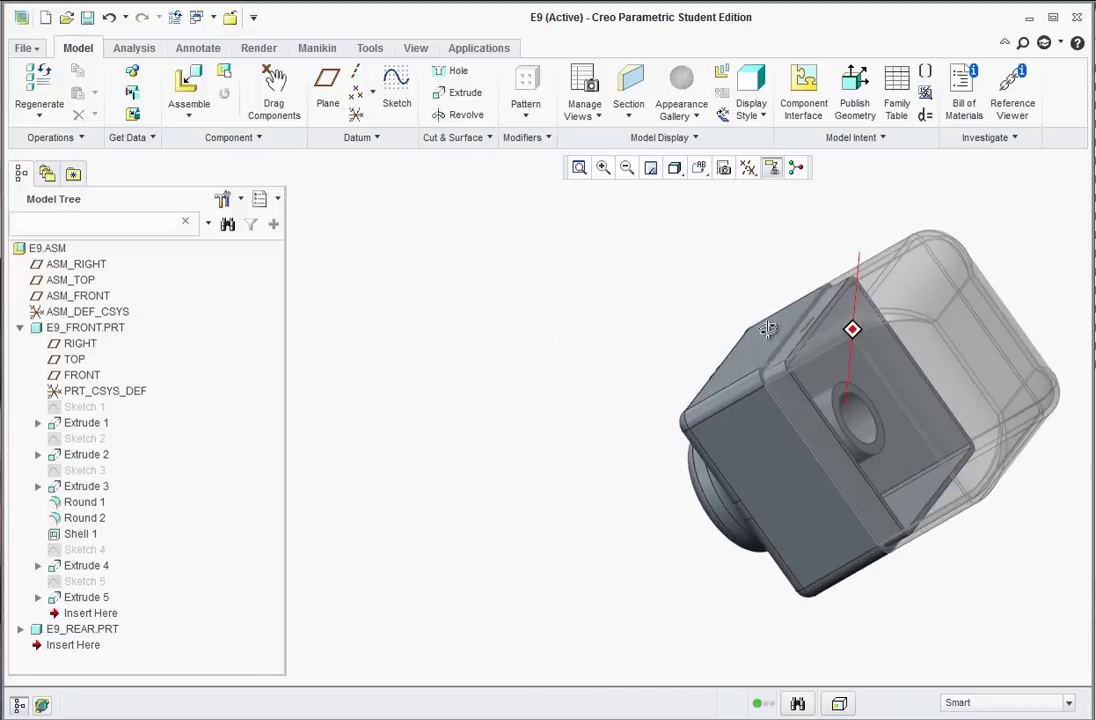
middle_click_drag(840, 333, 922, 311)
left_click(681, 118)
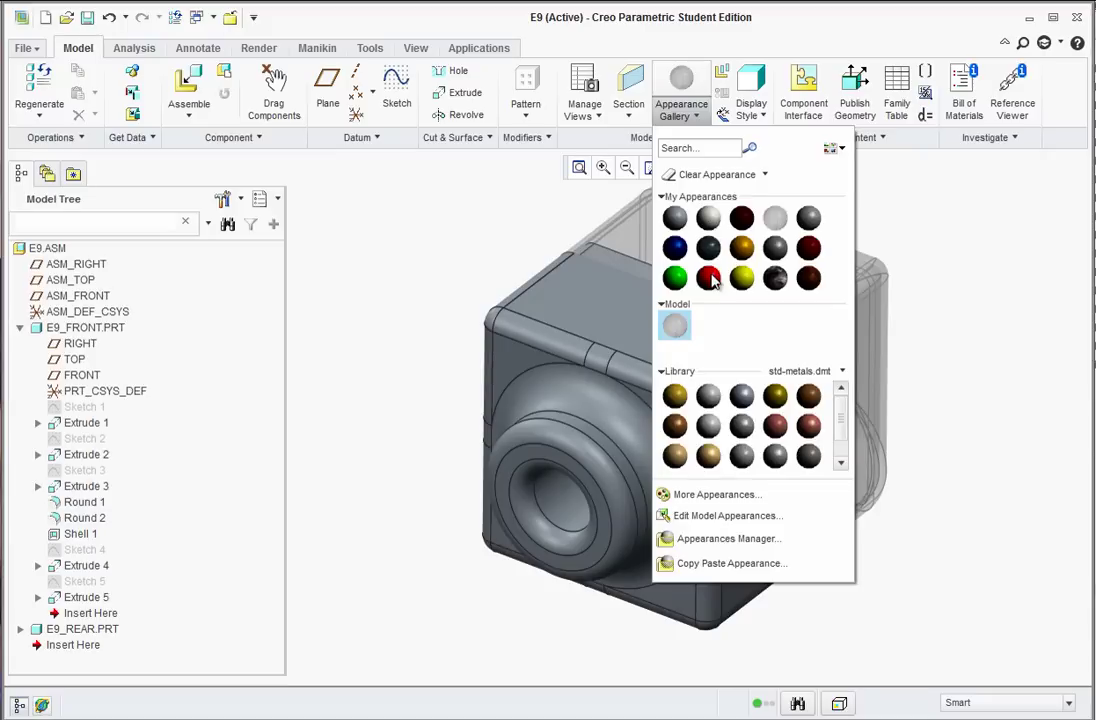
left_click(708, 279)
left_click(665, 521)
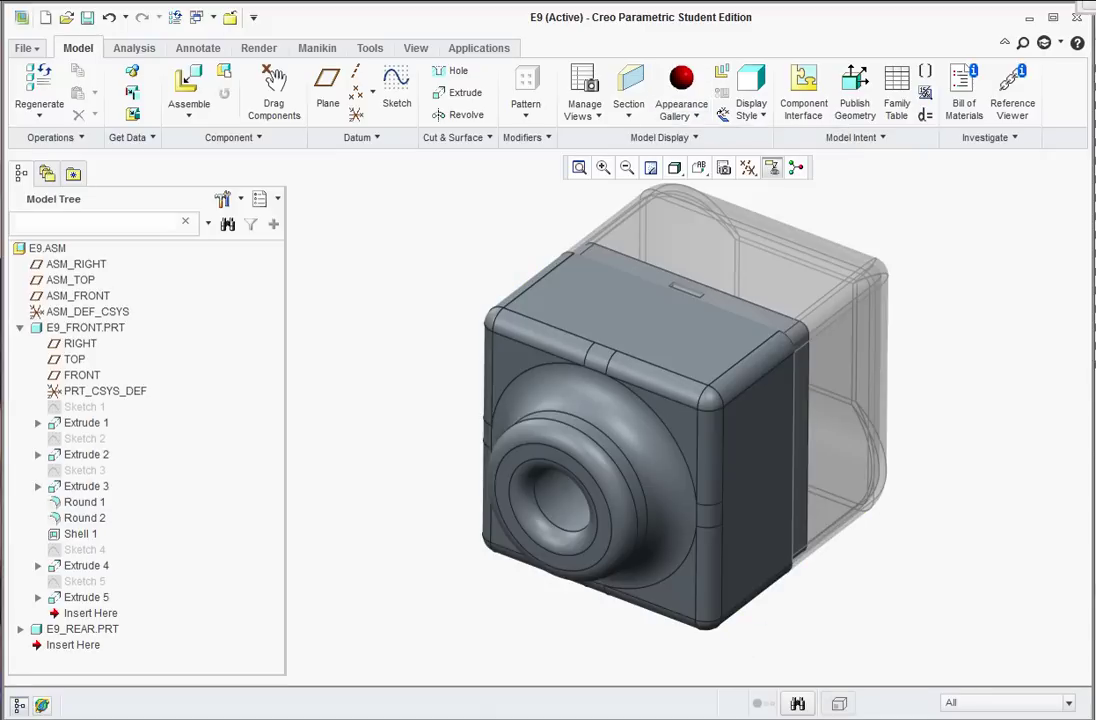
left_click(988, 706)
left_click(952, 688)
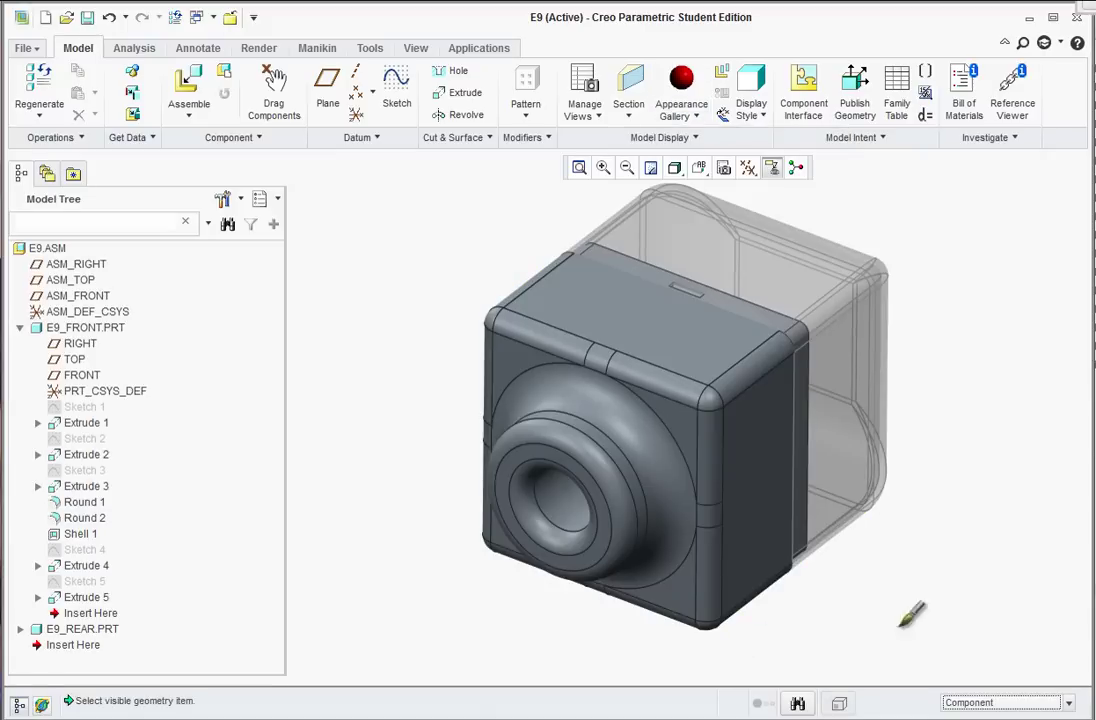
left_click(575, 328)
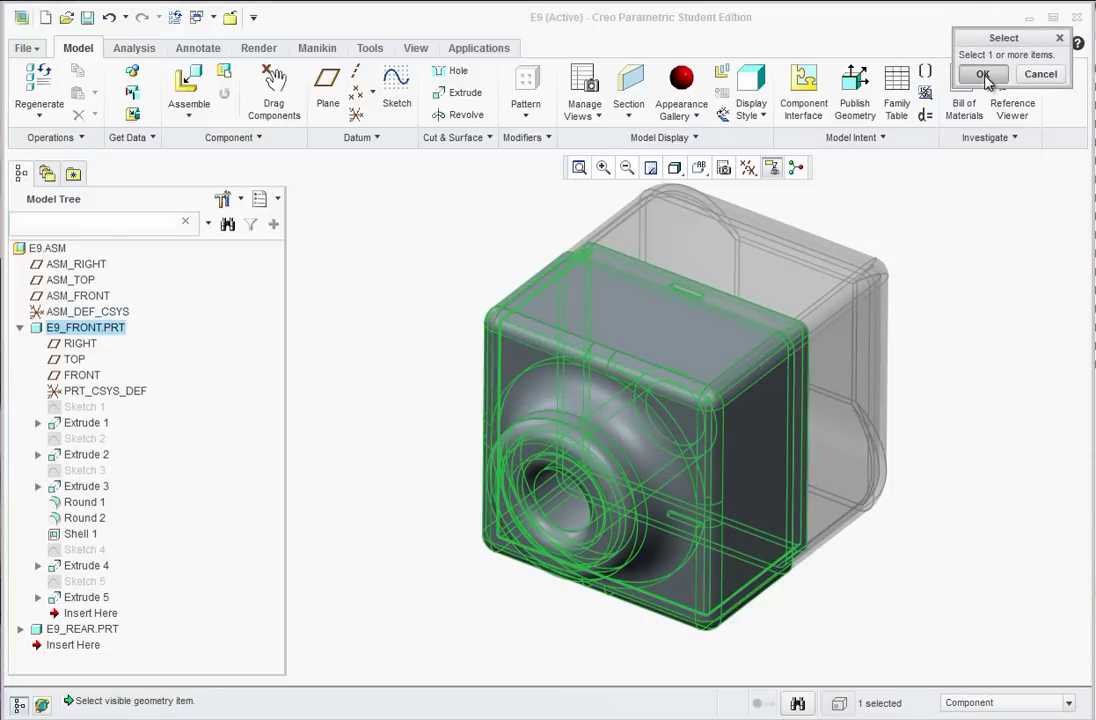
left_click(978, 69)
left_click(977, 195)
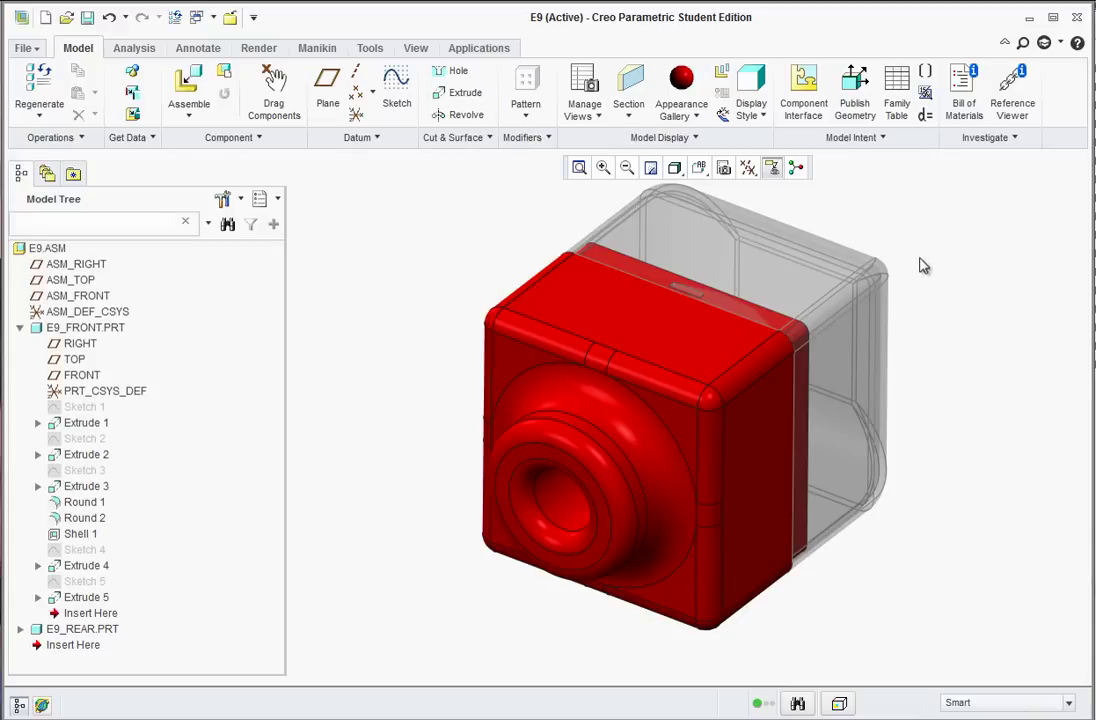
left_click(648, 316)
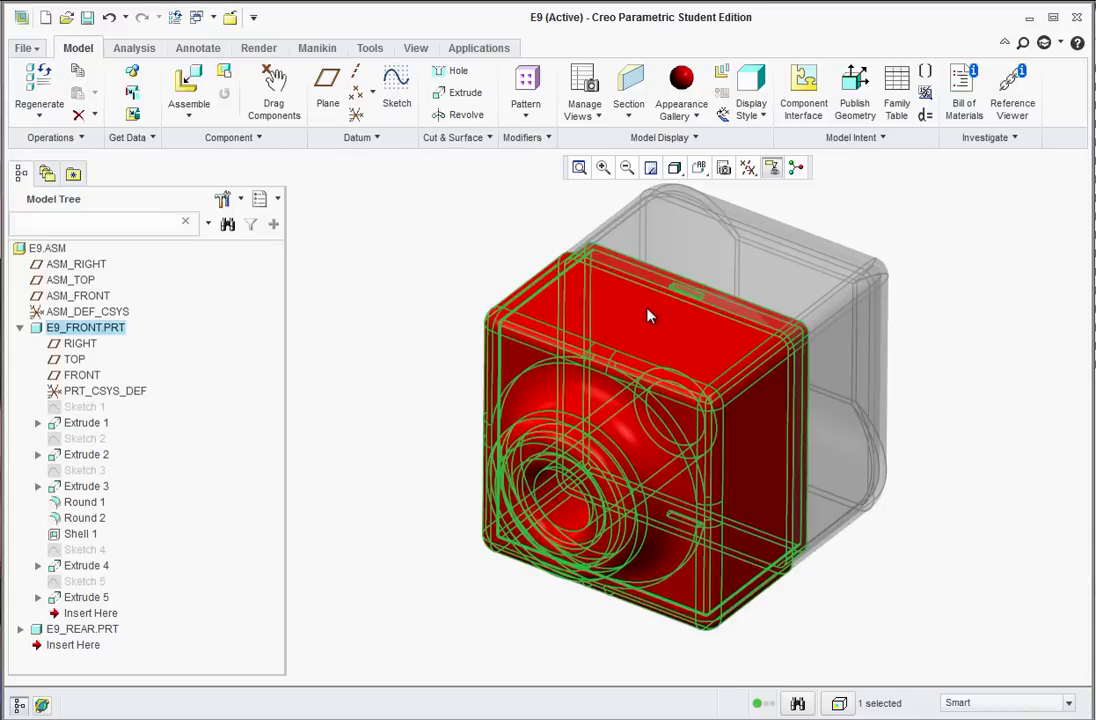
left_click(617, 330)
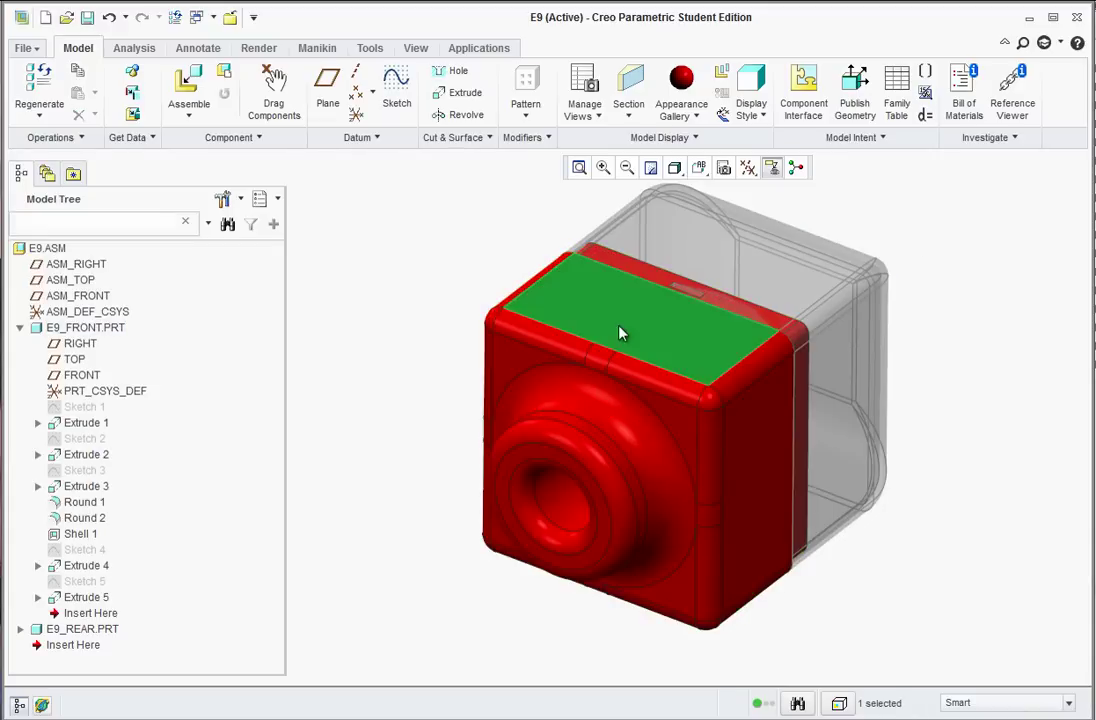
left_click(390, 281)
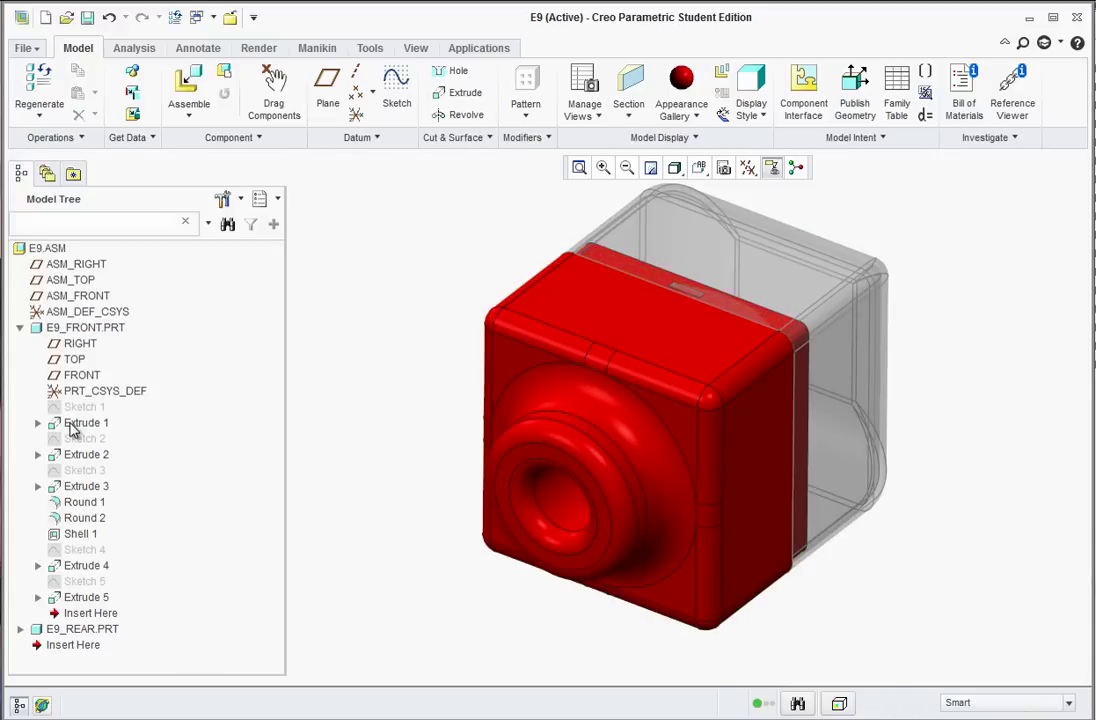
Set the width dimension of Sketch 1 in E9_FRONT's Extrude 1 to 3.00 and regenerate the assembly
left_click(72, 430)
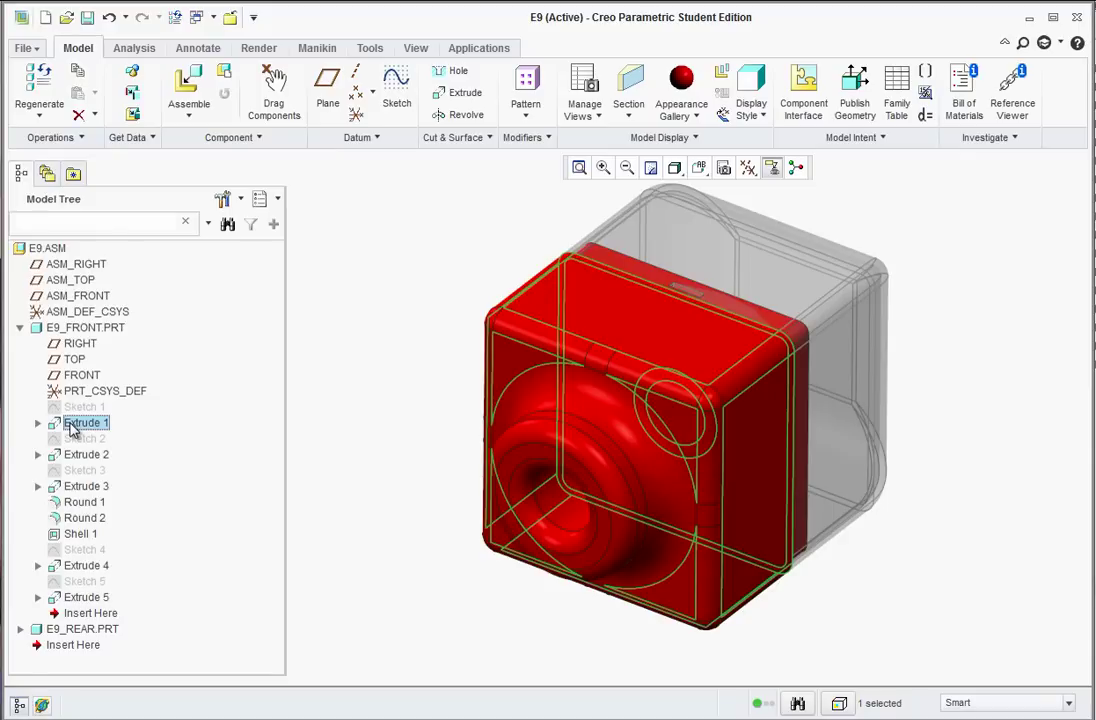
left_click(72, 430)
double_click(66, 436)
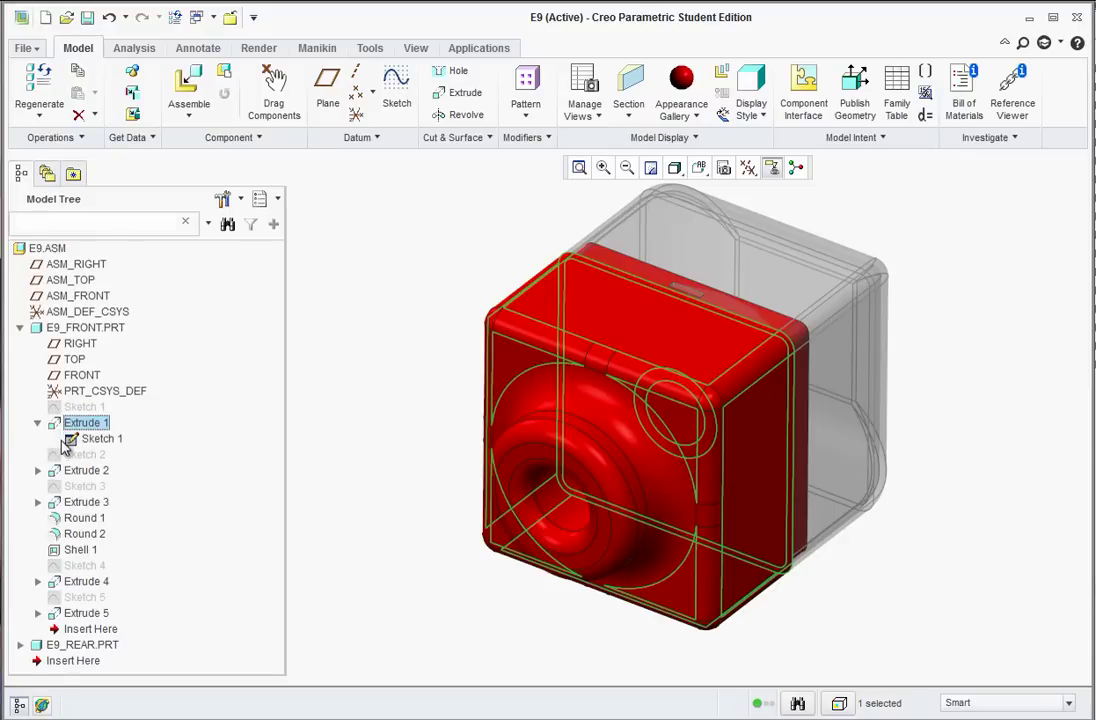
left_click(81, 441)
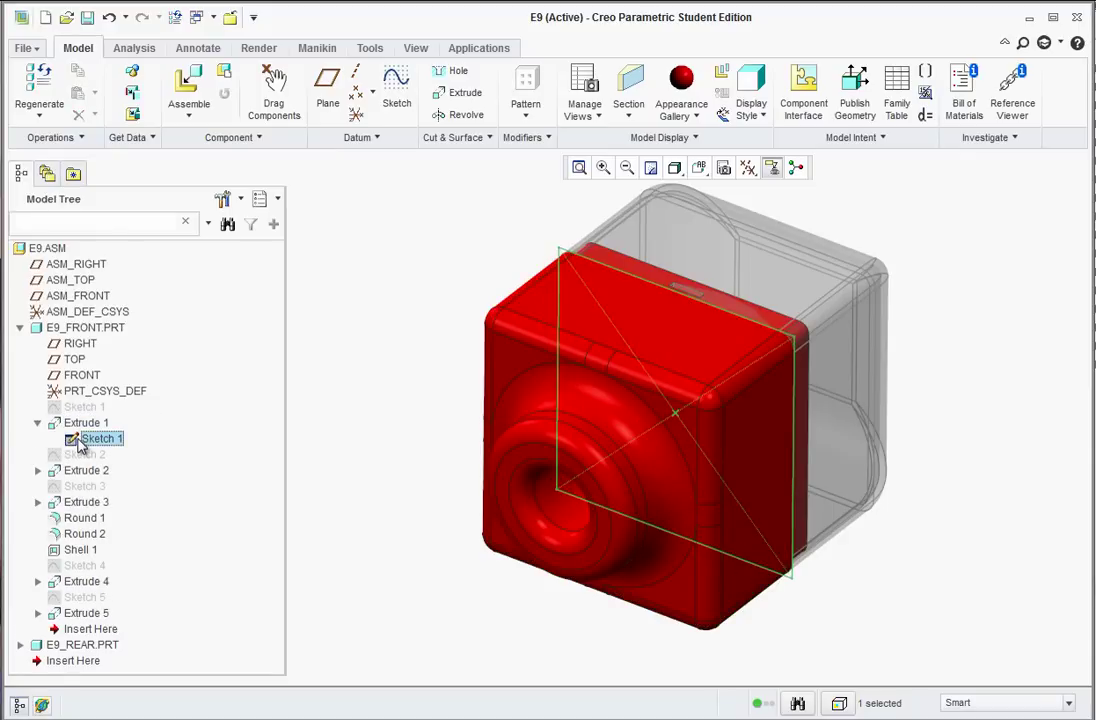
right_click(92, 444)
left_click(109, 456)
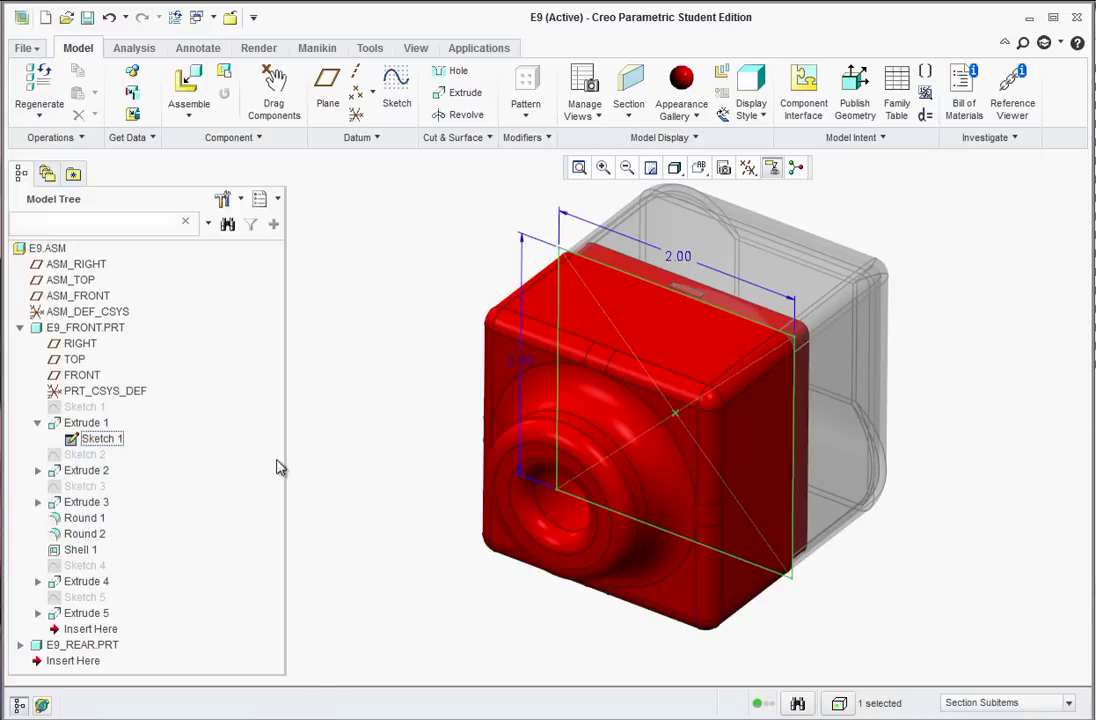
double_click(680, 258)
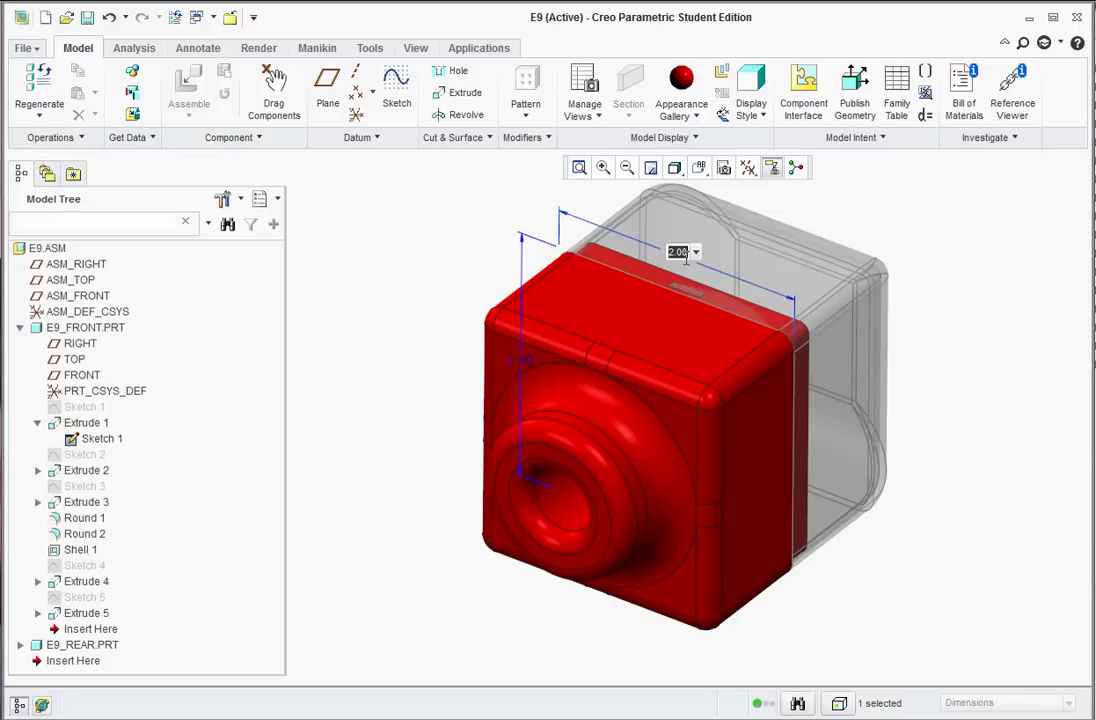
type("3")
key("Return")
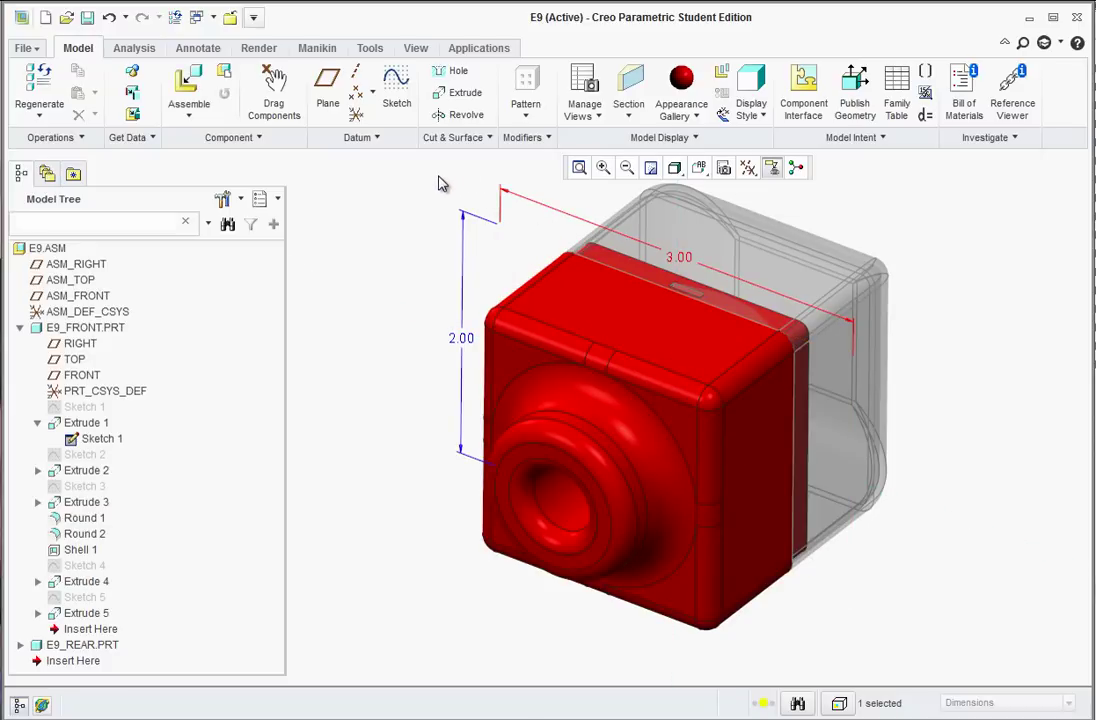
left_click(42, 86)
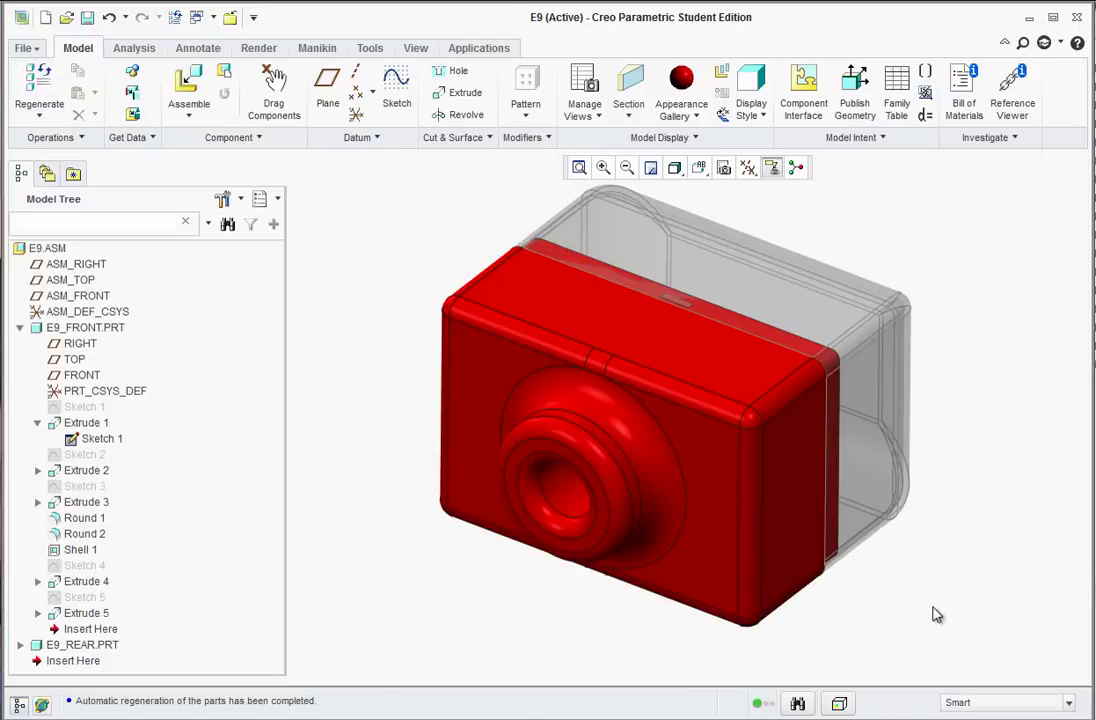
Examine the regenerated assembly from several angles and collapse the feature list of E9_FRONT
mouse_move(932, 595)
middle_mouse_down()
mouse_move(903, 630)
mouse_move(849, 651)
mouse_move(946, 586)
middle_mouse_up()
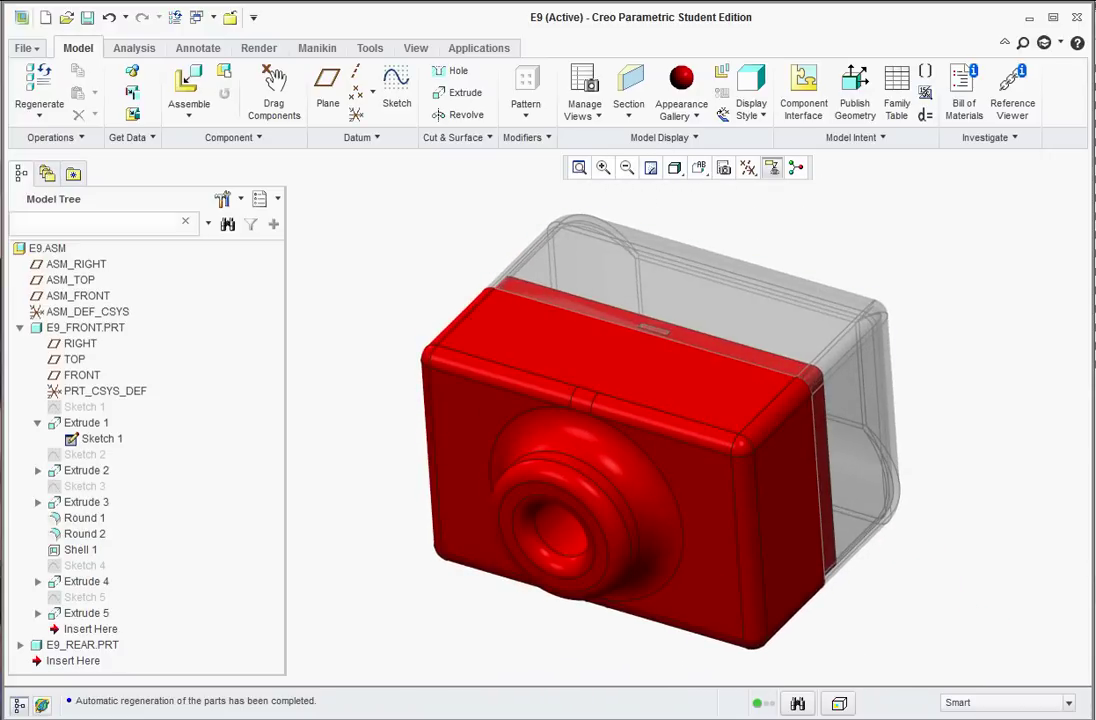
middle_click_drag(416, 266, 367, 291)
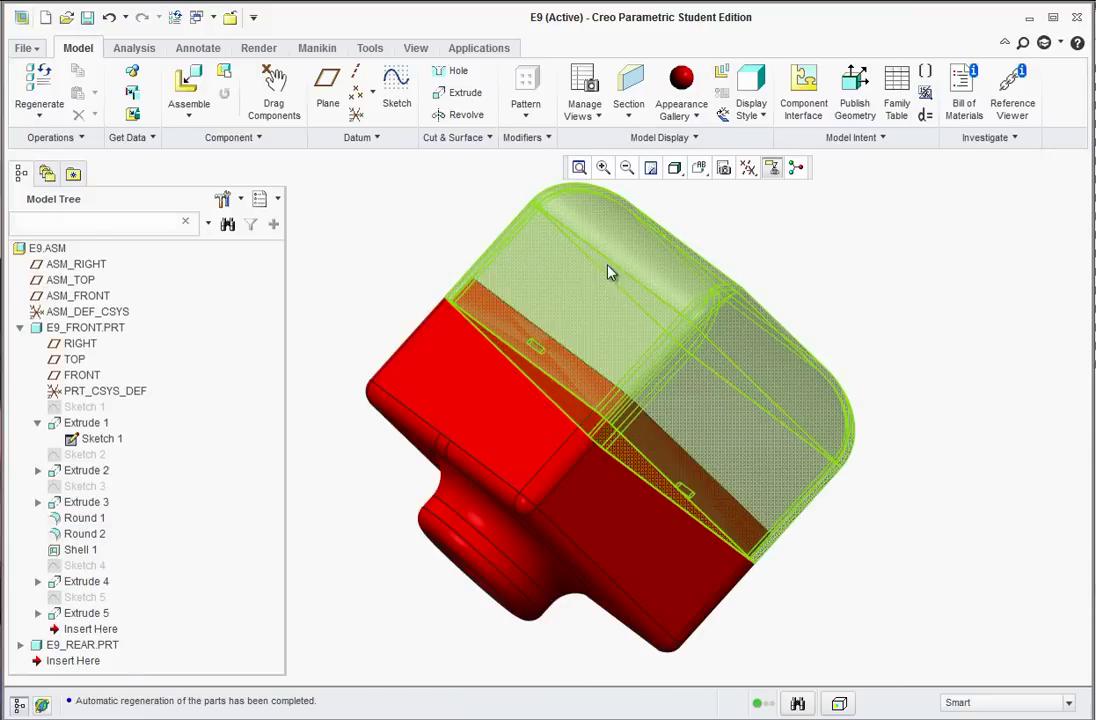
middle_click_drag(416, 251, 472, 233)
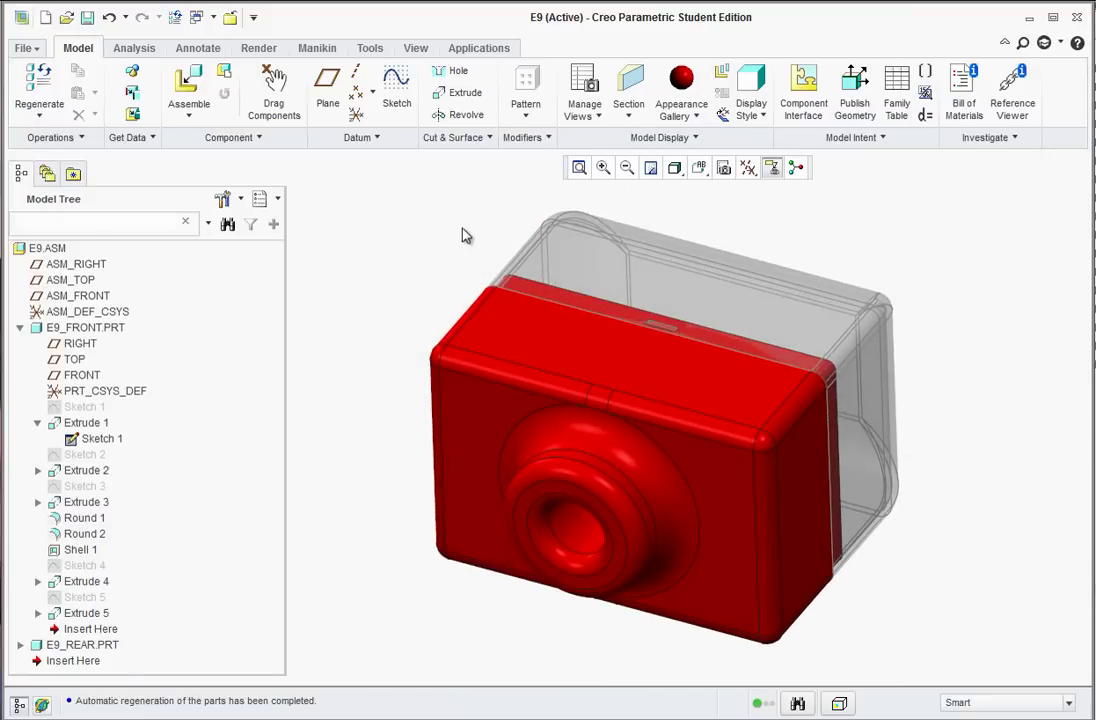
left_click(19, 329)
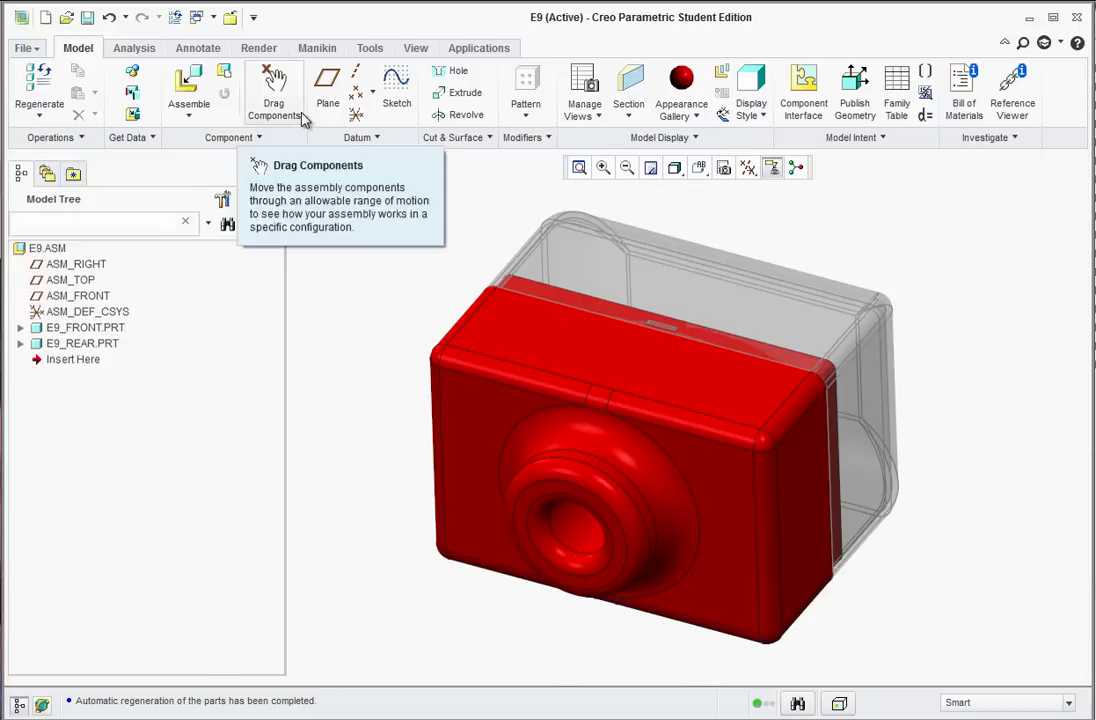
left_click(35, 52)
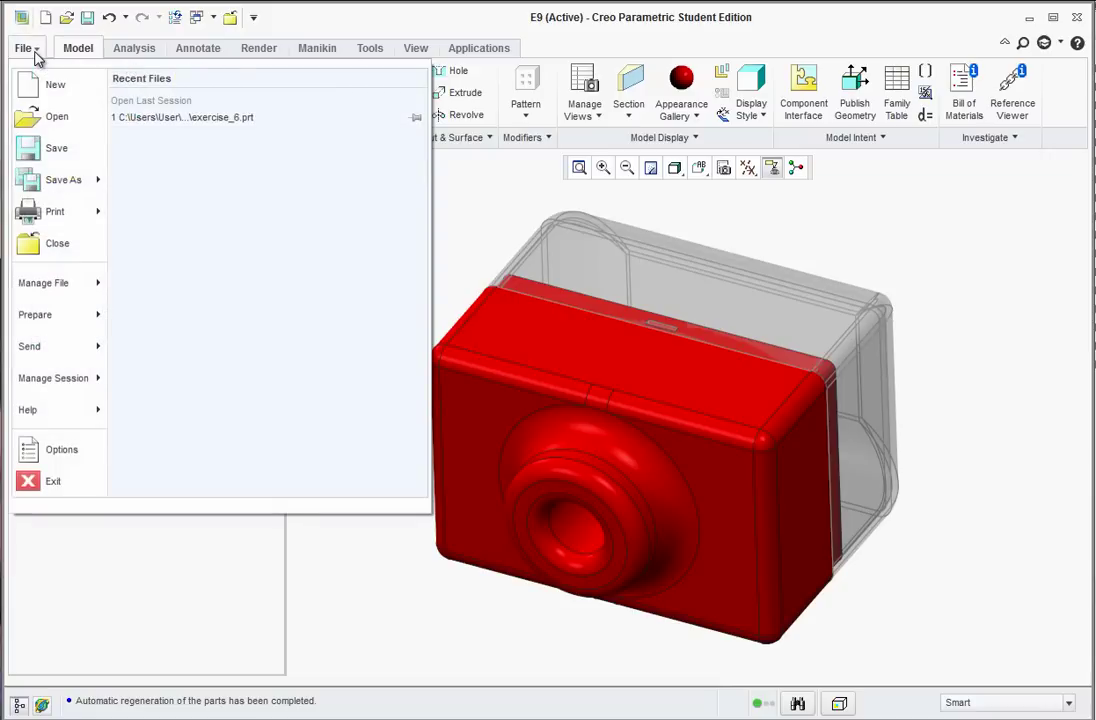
left_click(72, 158)
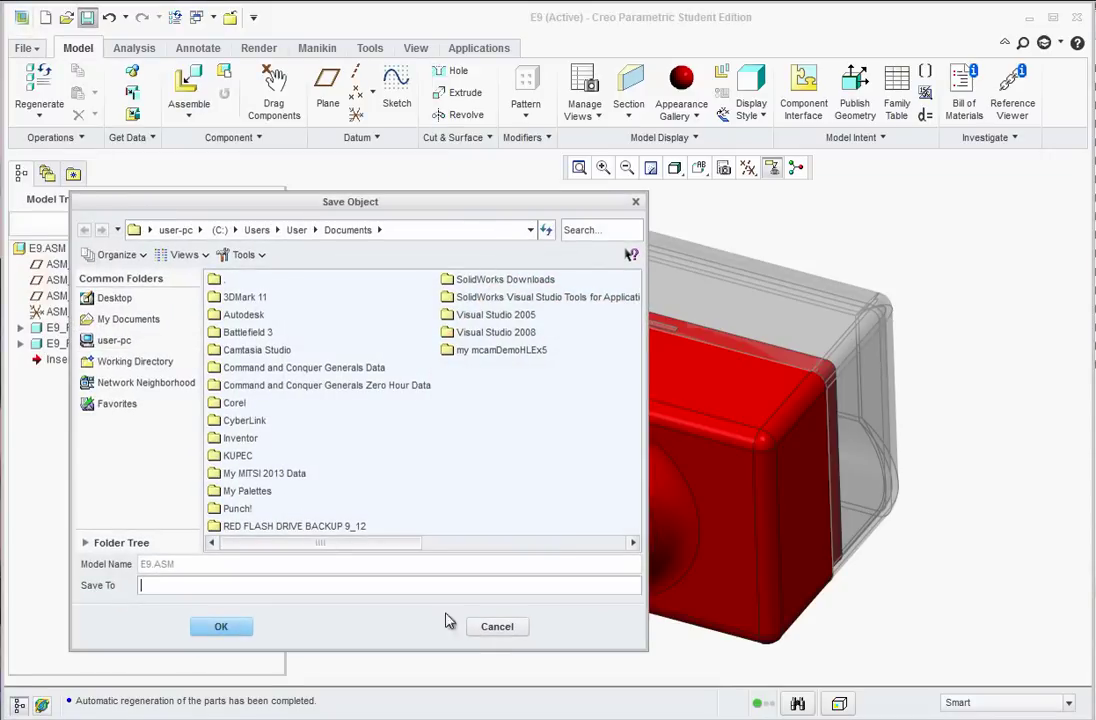
left_click(497, 626)
Save a backup of the E9 assembly into a new Desktop folder named E9
left_click(28, 48)
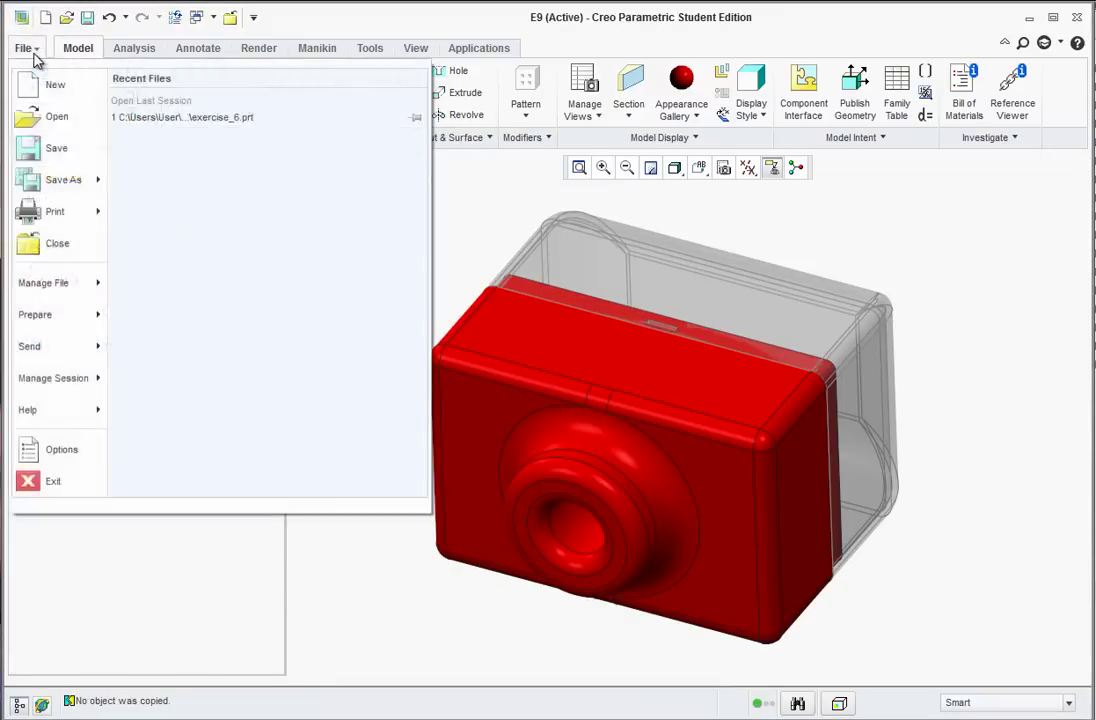
mouse_move(98, 183)
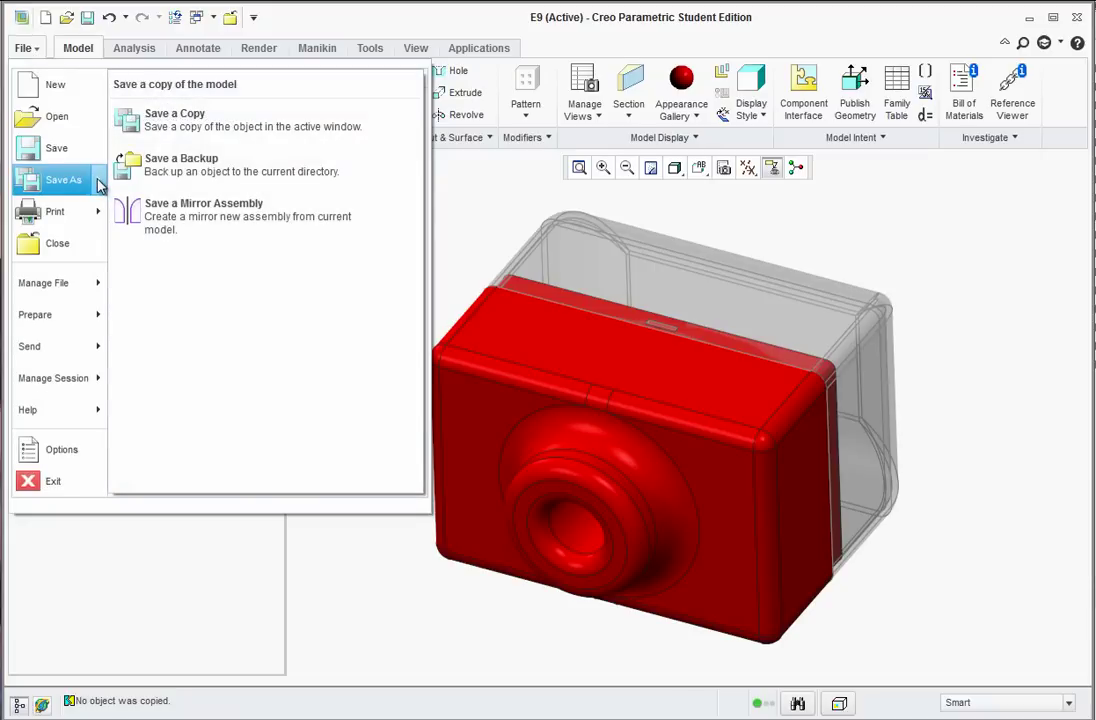
left_click(160, 162)
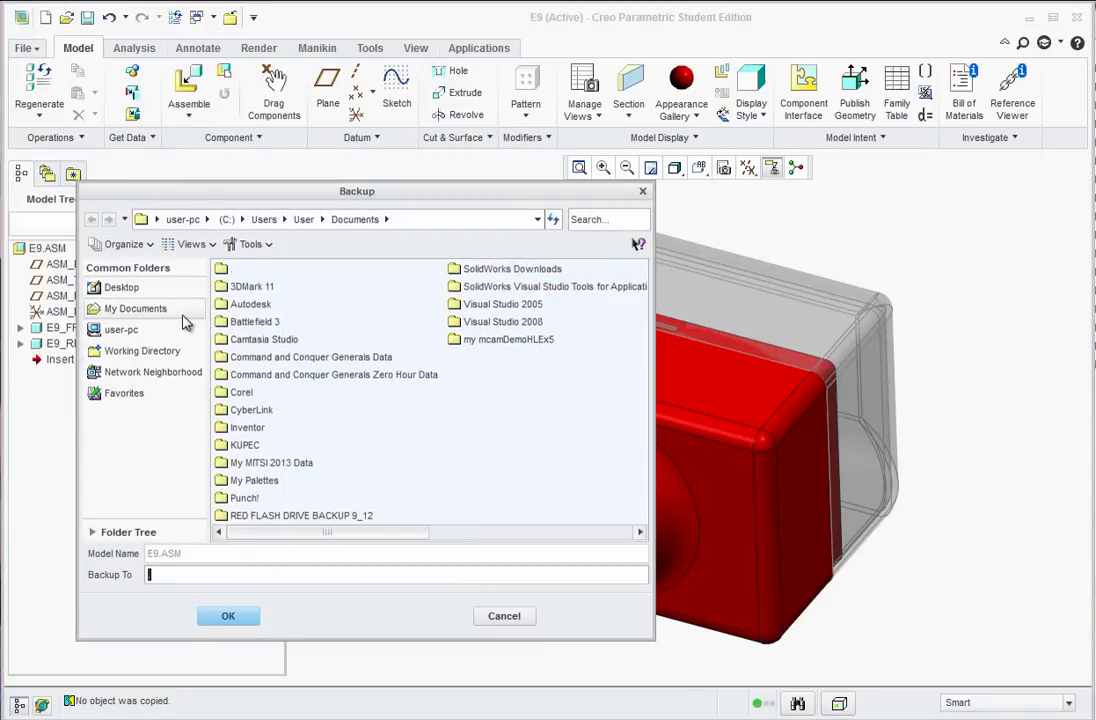
left_click(121, 287)
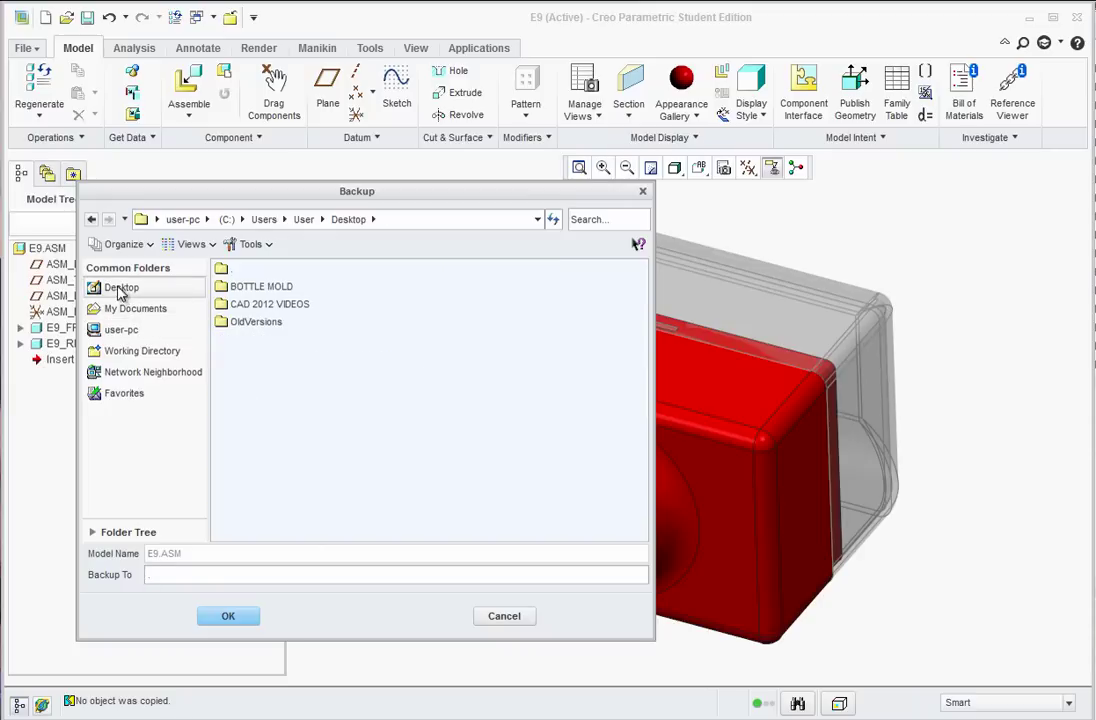
right_click(288, 407)
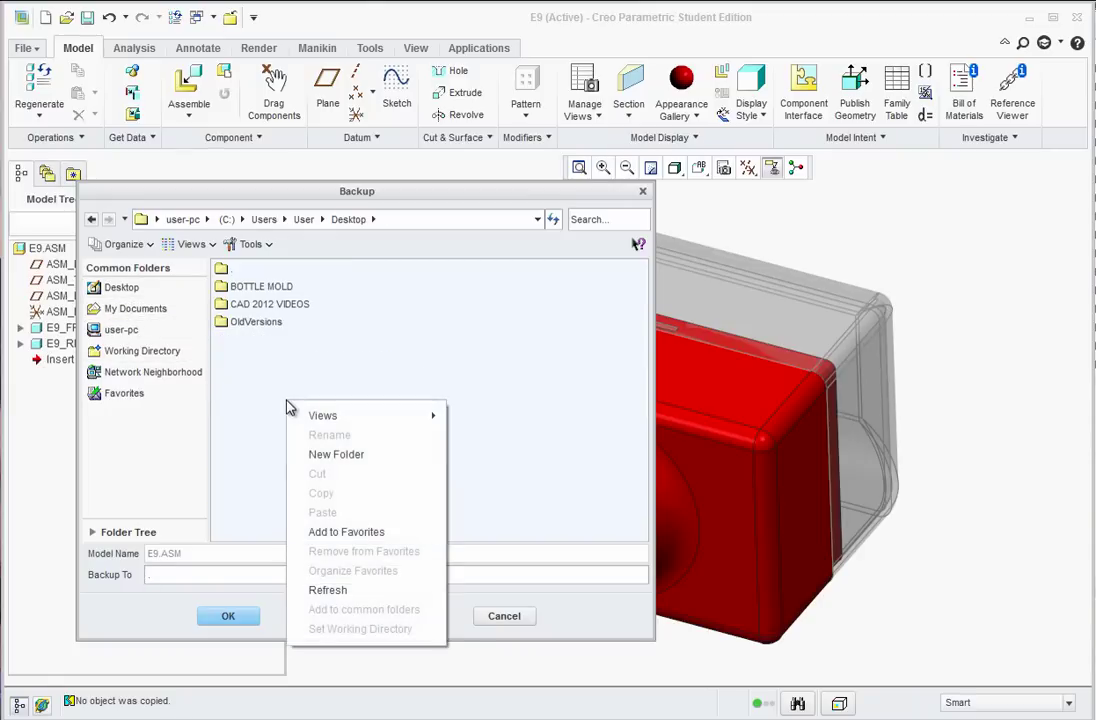
left_click(348, 455)
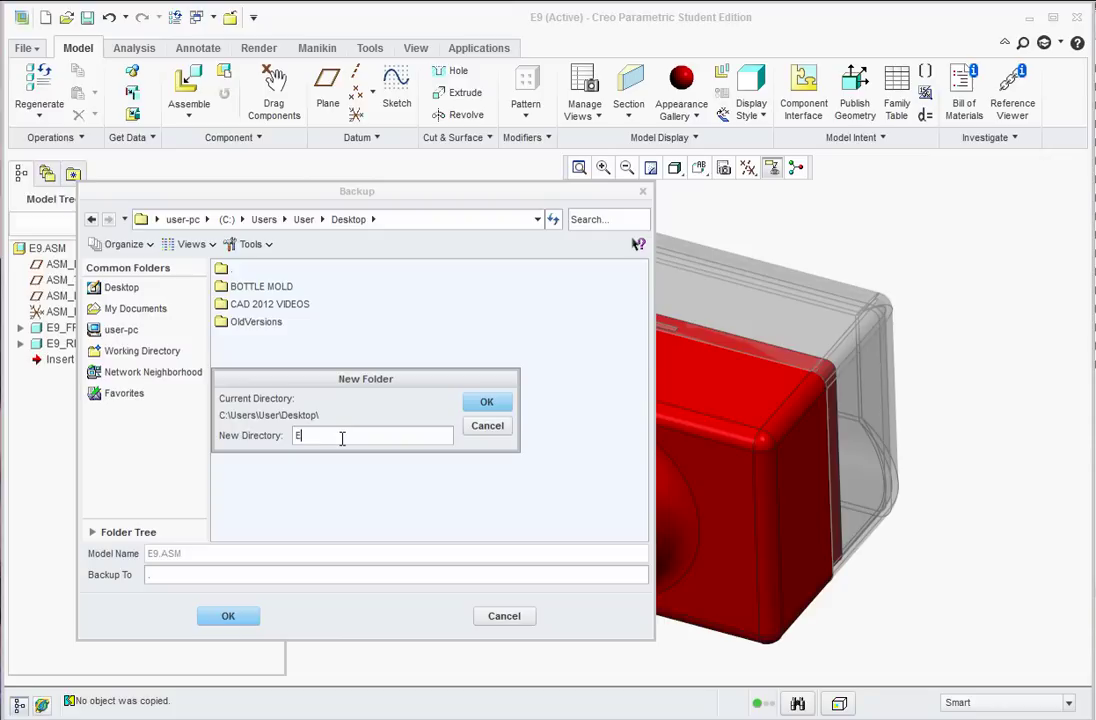
left_click(484, 405)
left_click(228, 618)
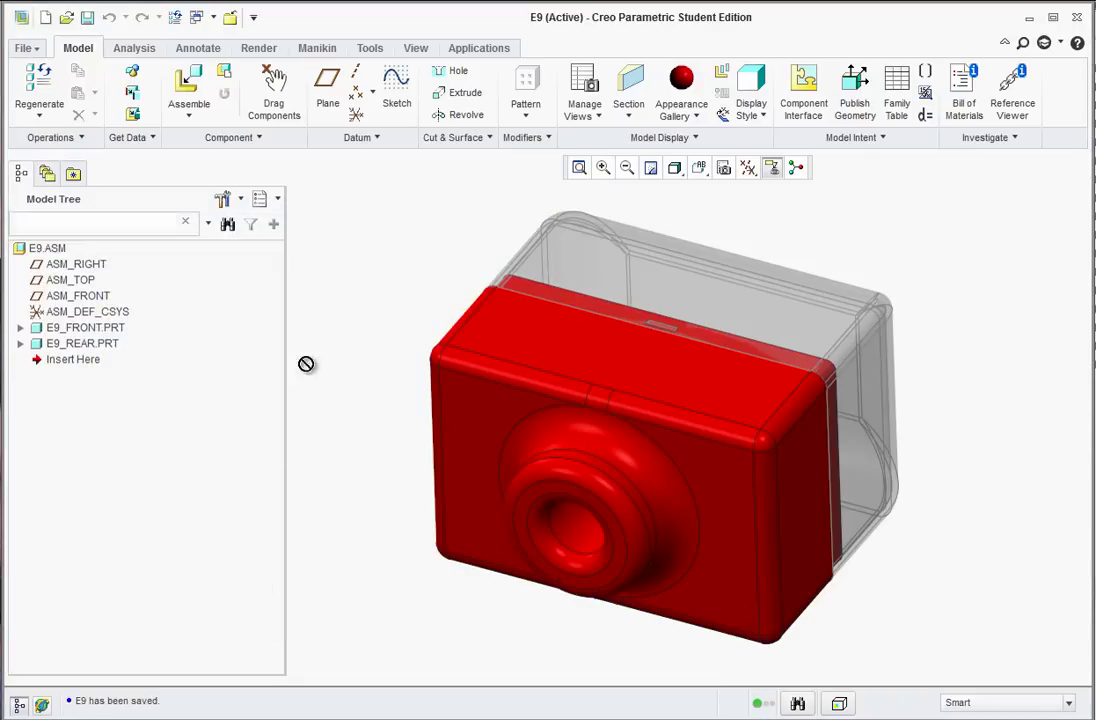
Minimize Creo and the PDF drawing to reach the Windows desktop, and move the E9 folder to a clear spot there
left_click(1029, 18)
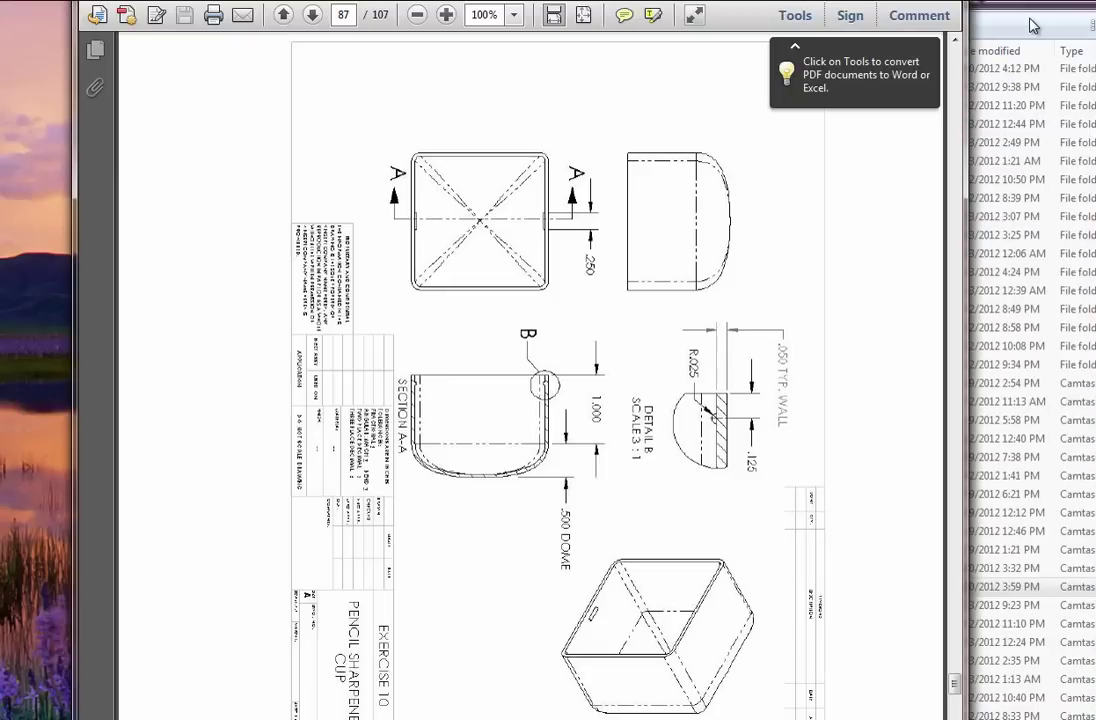
left_click(818, 20)
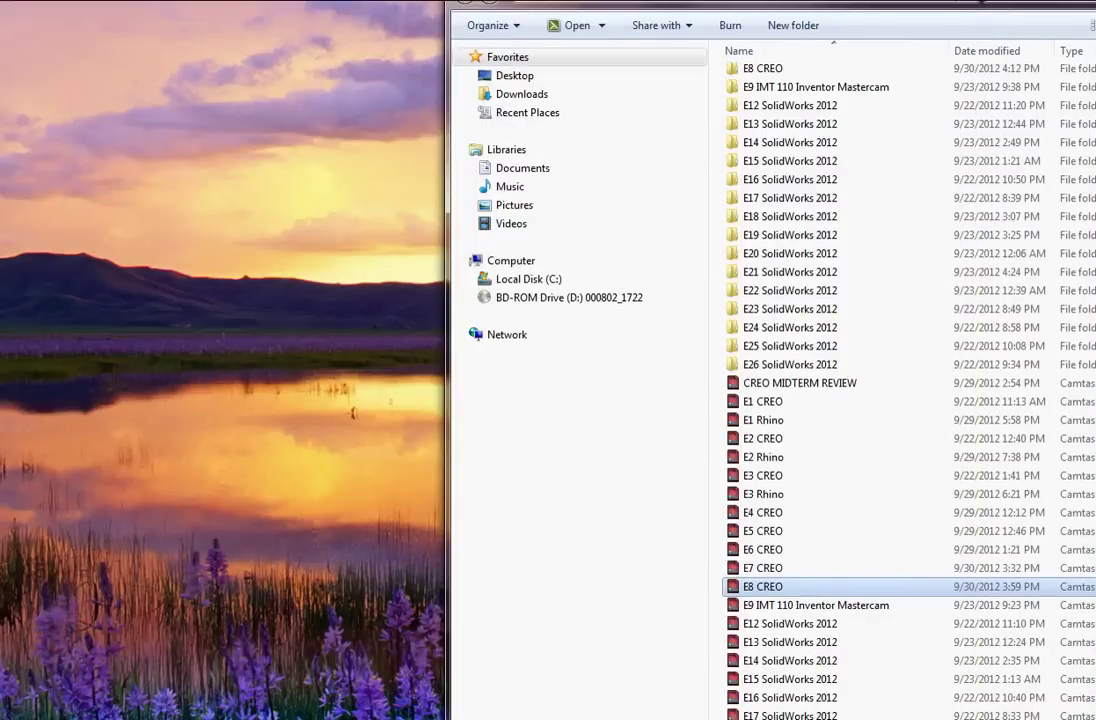
left_click_drag(195, 514, 300, 440)
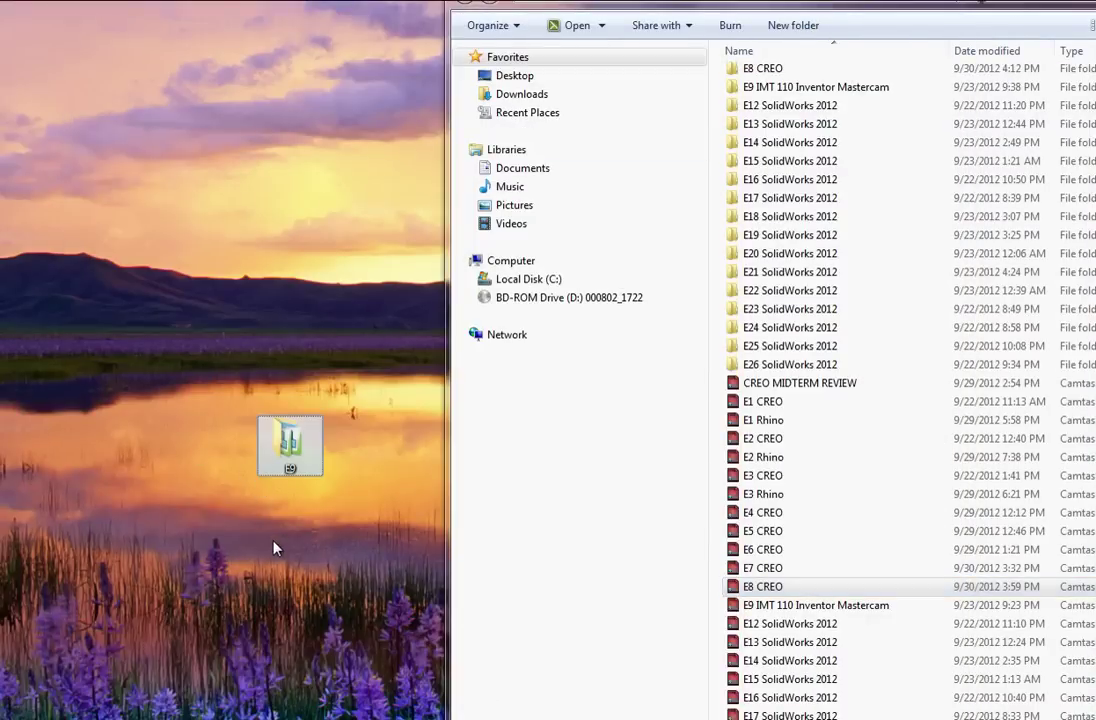
Open the E9 folder to check the backed-up assembly and part files, and close its window
double_click(295, 450)
left_click_drag(115, 12, 514, 193)
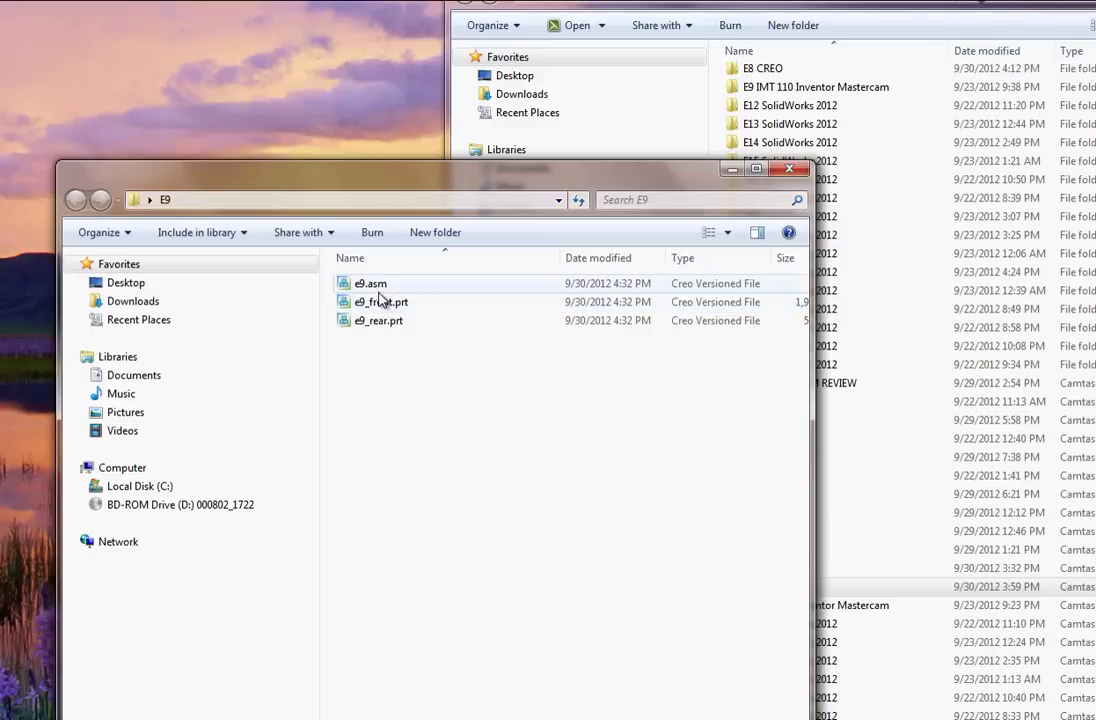
left_click(793, 170)
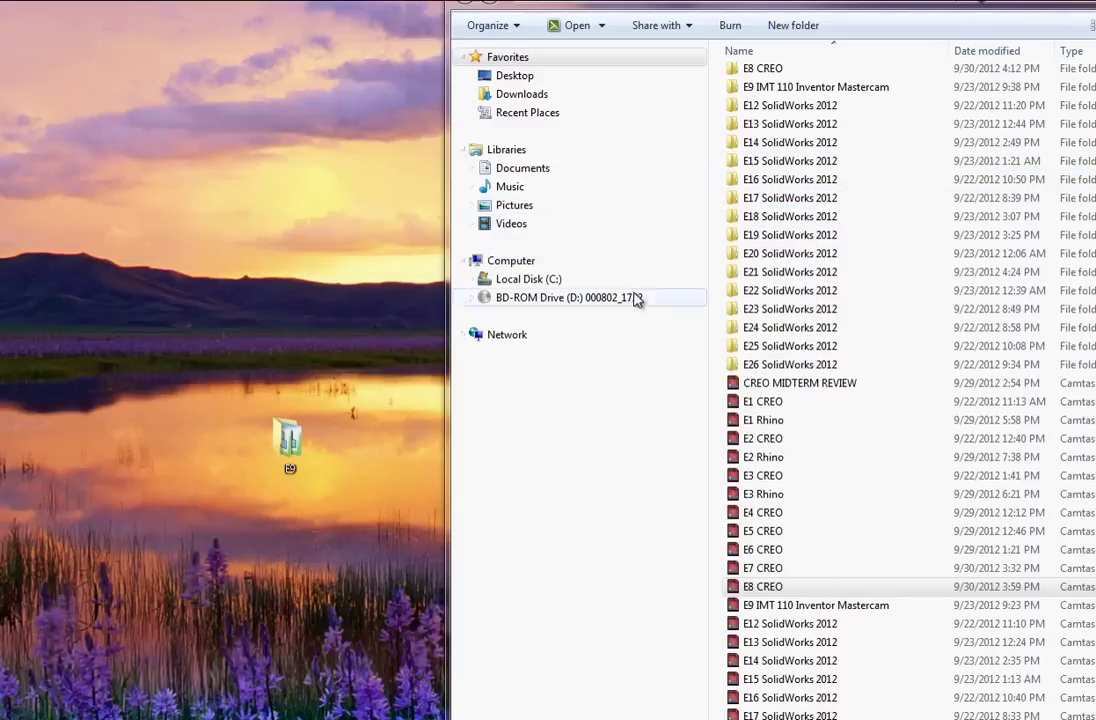